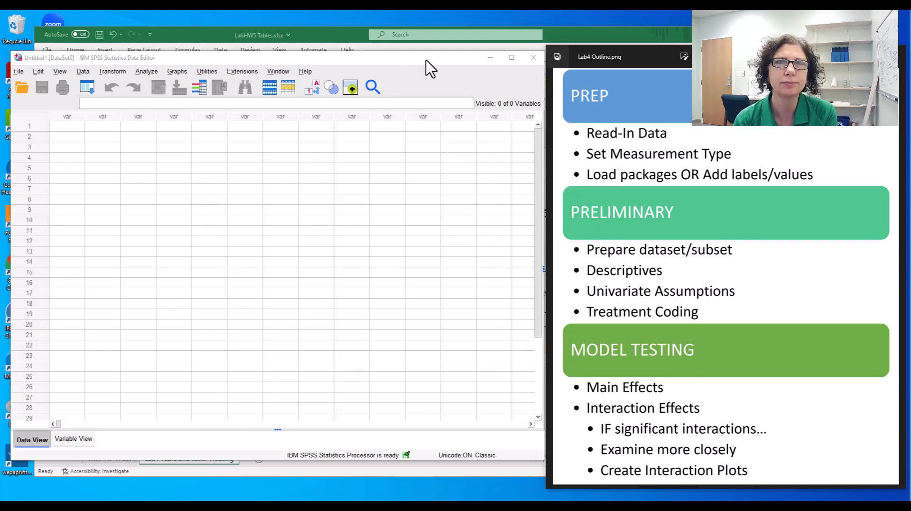
Step: Start a text data import of TherapyTime_SPSS.dat from the Lab HW Datasets folder
{"action": "left_click", "coordinate": [426, 60]}
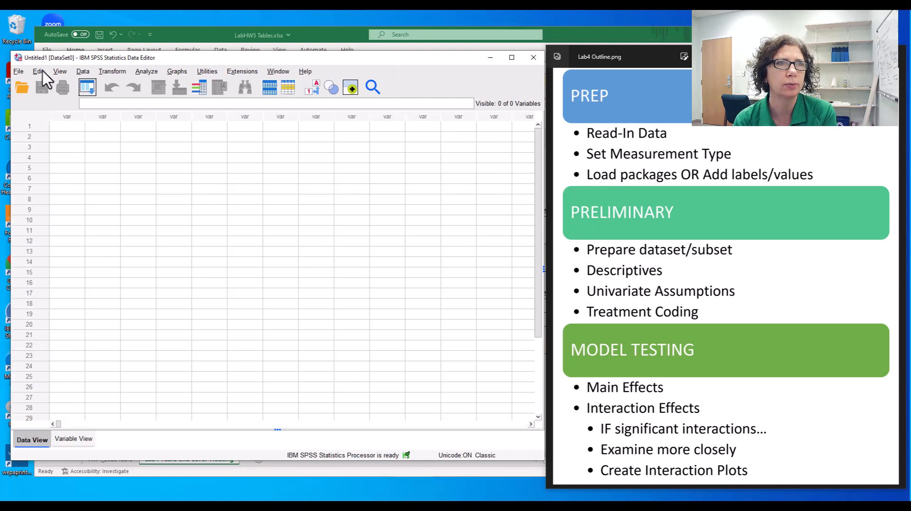
{"action": "left_click", "coordinate": [19, 72]}
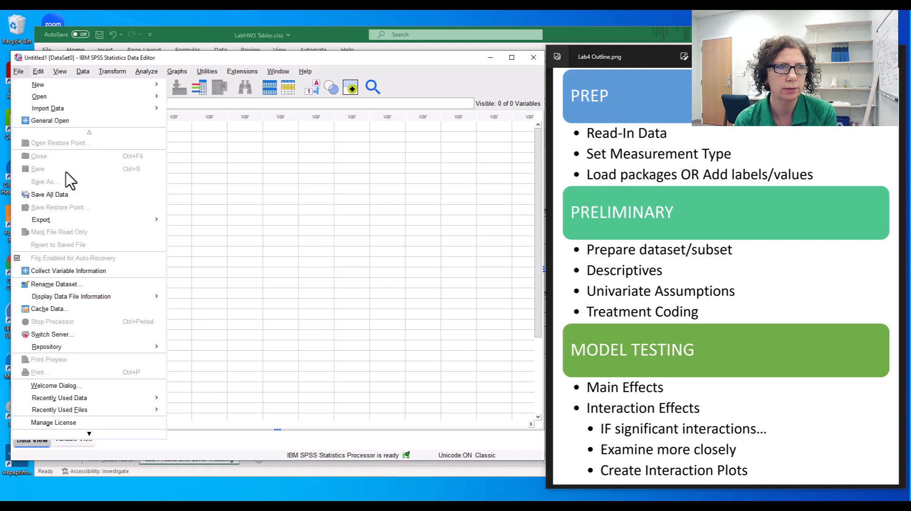
{"action": "mouse_move", "coordinate": [62, 110]}
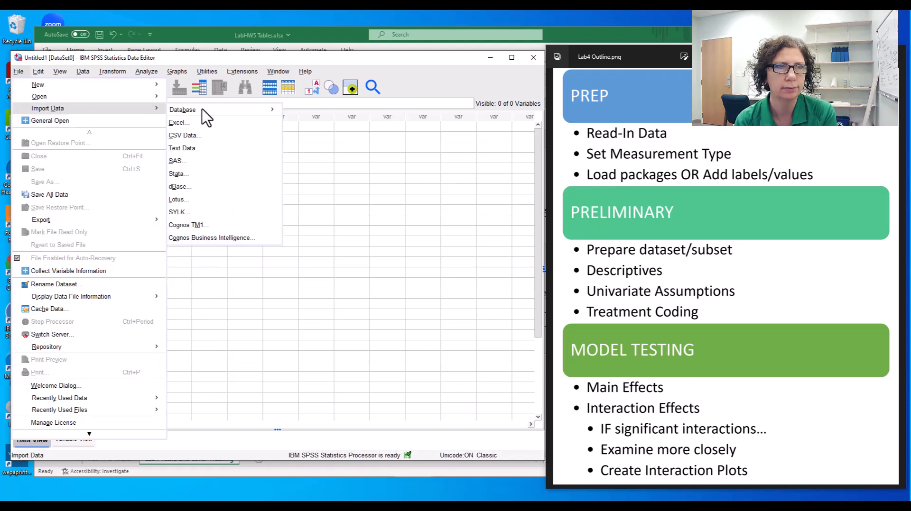
{"action": "left_click", "coordinate": [185, 149]}
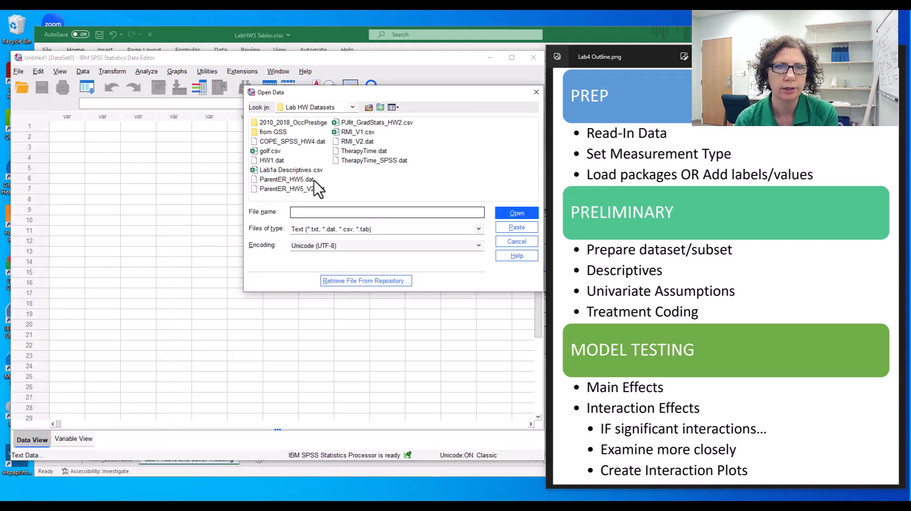
{"action": "left_click", "coordinate": [362, 163]}
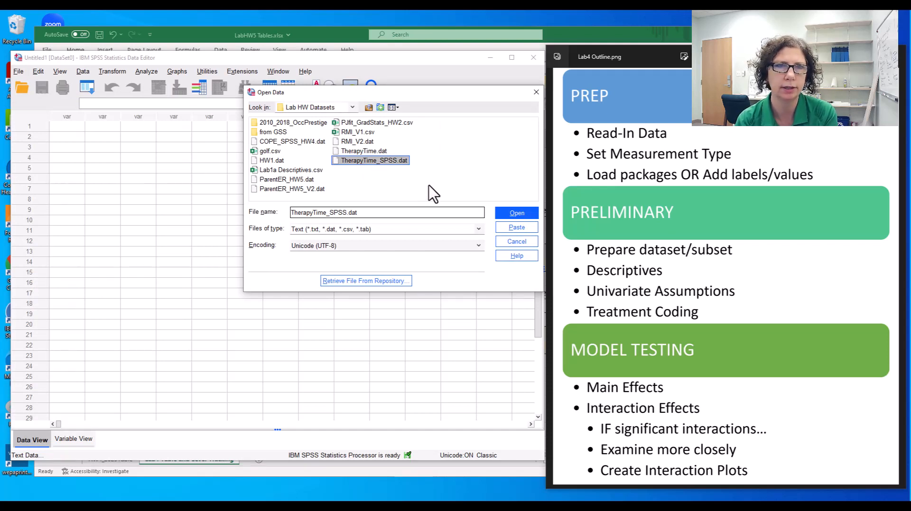
{"action": "left_click", "coordinate": [518, 213]}
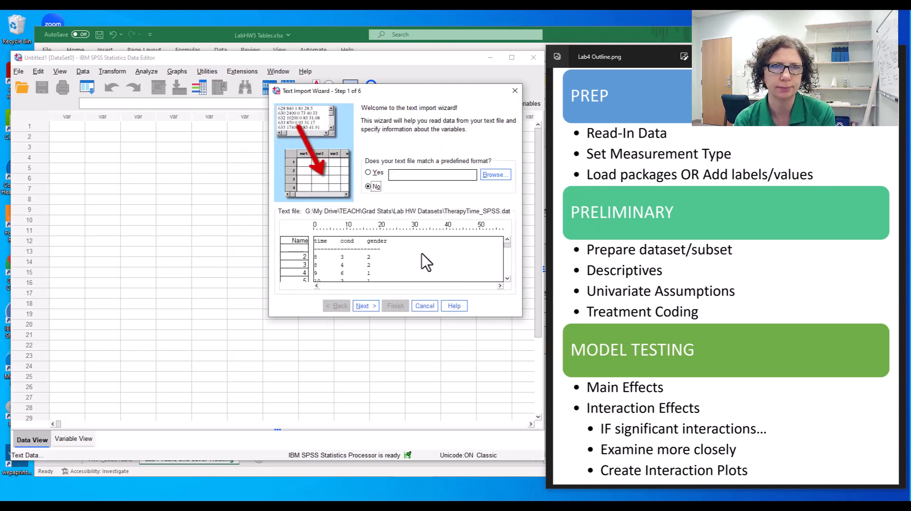
Step: Accept a delimited layout with variable names on line 1, cases starting on line 2, and tab as the only delimiter
{"action": "left_click", "coordinate": [366, 306]}
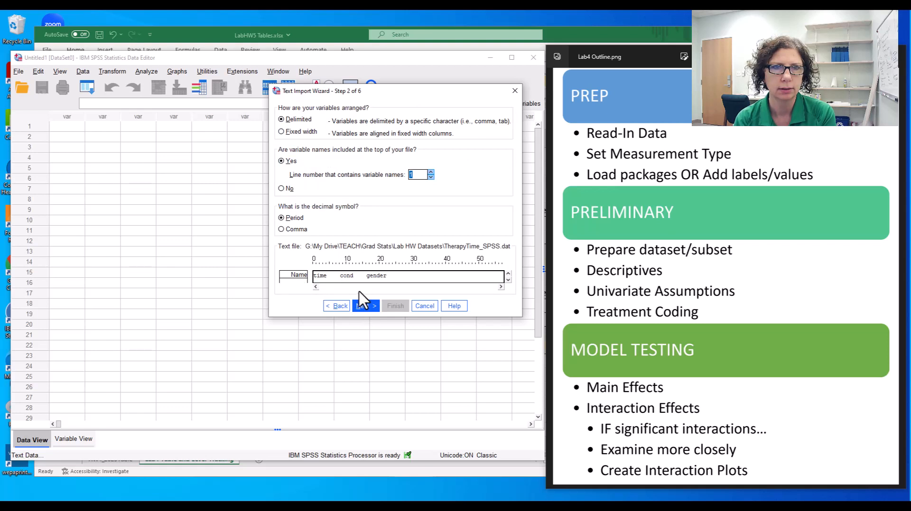
{"action": "left_click", "coordinate": [367, 308]}
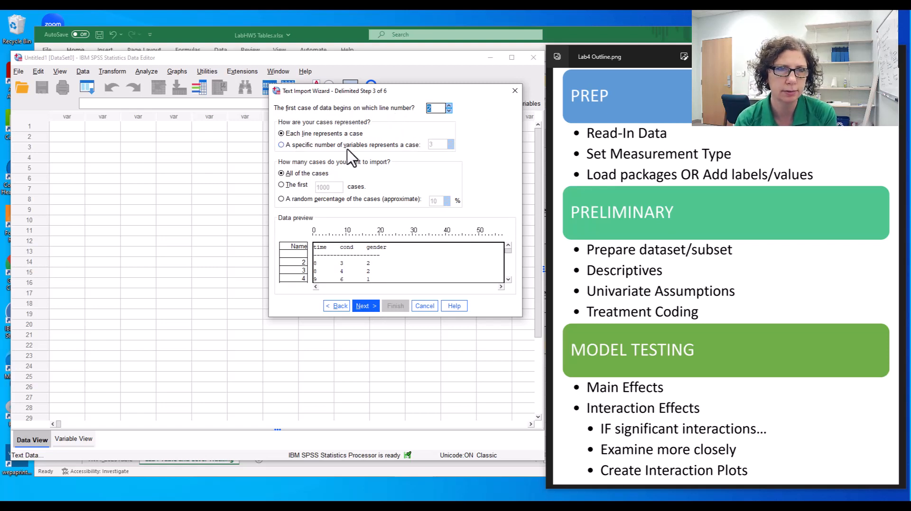
{"action": "left_click", "coordinate": [368, 309]}
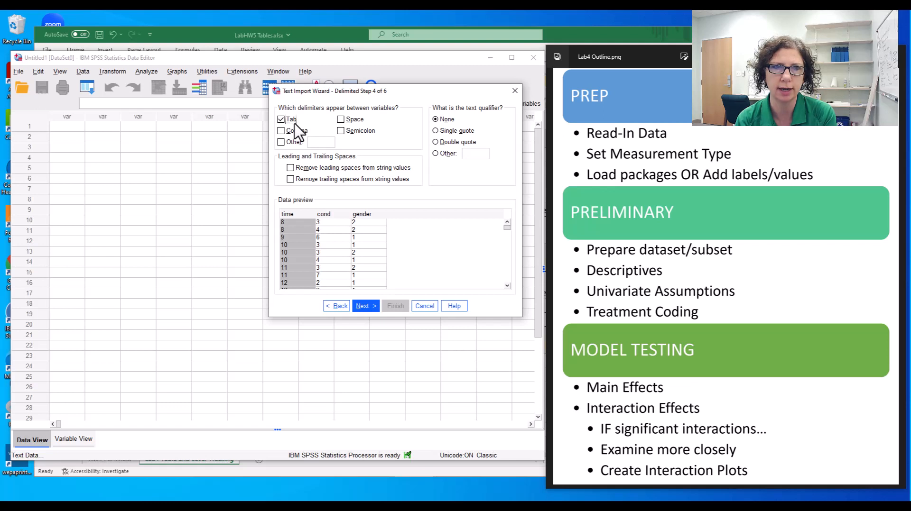
{"action": "left_click", "coordinate": [364, 307]}
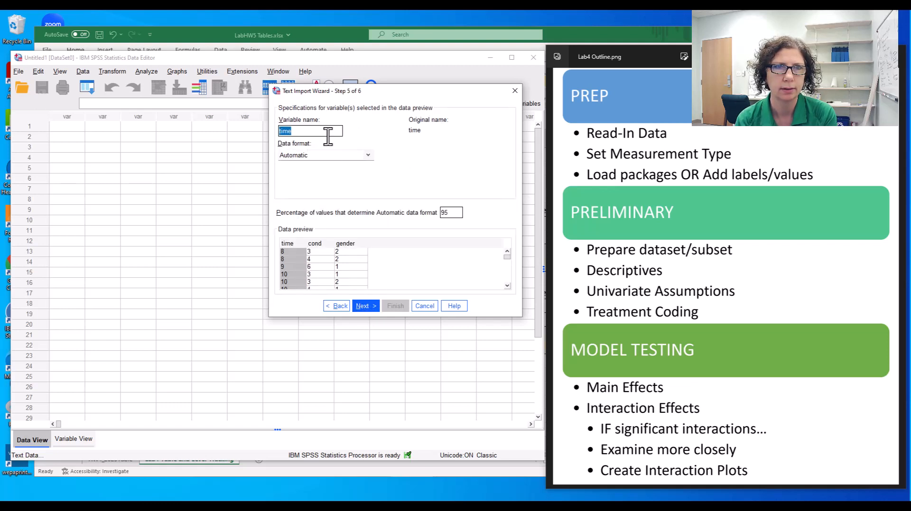
Step: Set the time variable's data format to Numeric and finish the import without saving the format or pasting syntax
{"action": "left_click", "coordinate": [368, 155]}
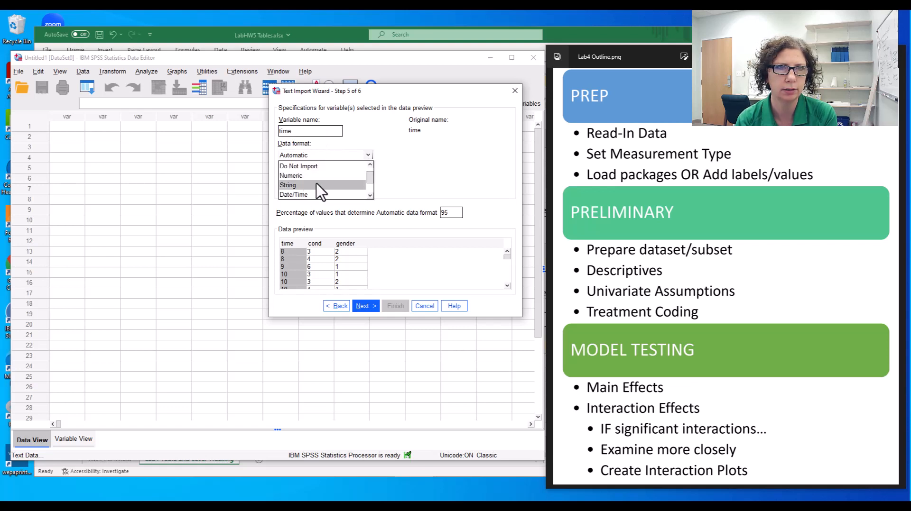
{"action": "scroll", "coordinate": [316, 184], "scroll_direction": "down", "scroll_amount": 1}
{"action": "scroll", "coordinate": [315, 184], "scroll_direction": "up", "scroll_amount": 2}
{"action": "left_click", "coordinate": [306, 185]}
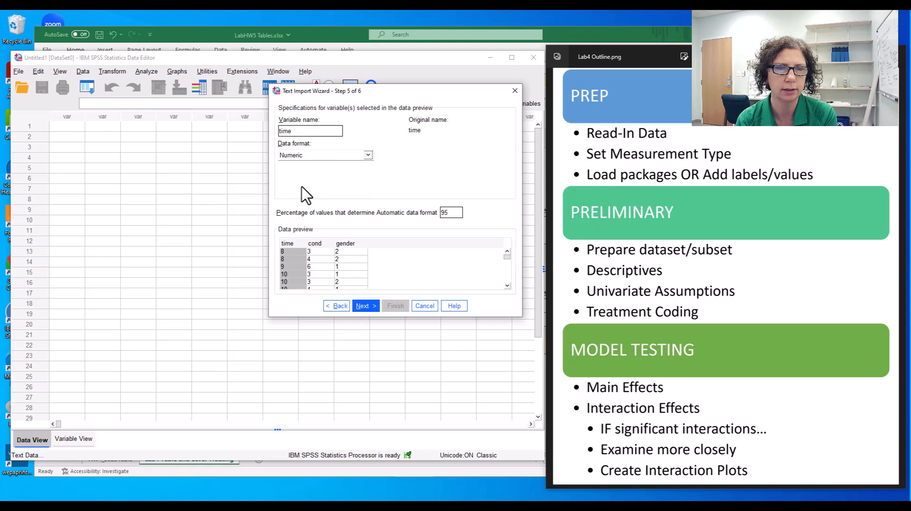
{"action": "left_click", "coordinate": [365, 307]}
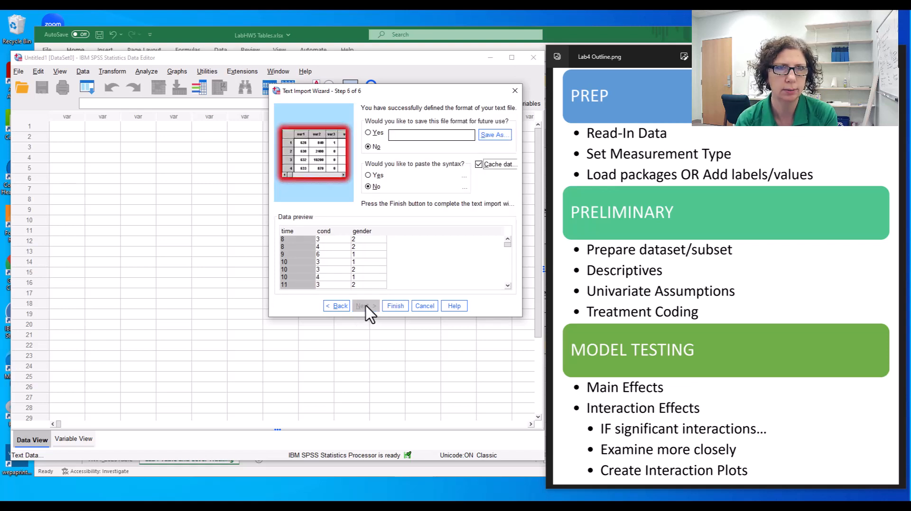
{"action": "left_click", "coordinate": [393, 308]}
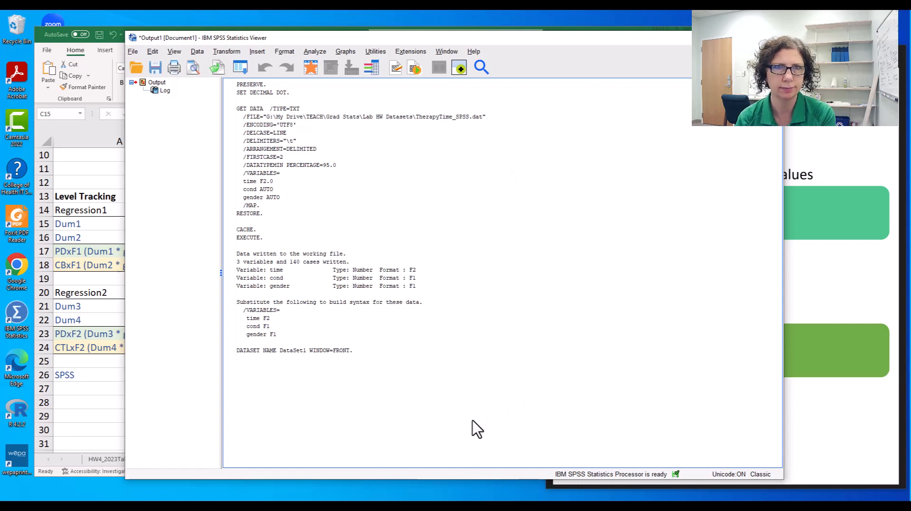
Step: Move the output window aside and bring the imported dataset's Data Editor in front of it
{"action": "left_click_drag", "start_coordinate": [332, 39], "coordinate": [256, 44]}
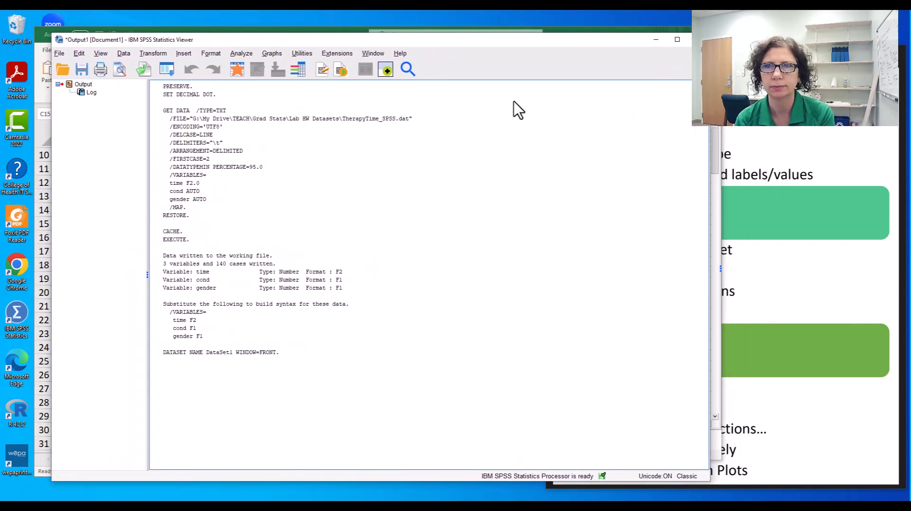
{"action": "left_click", "coordinate": [715, 106]}
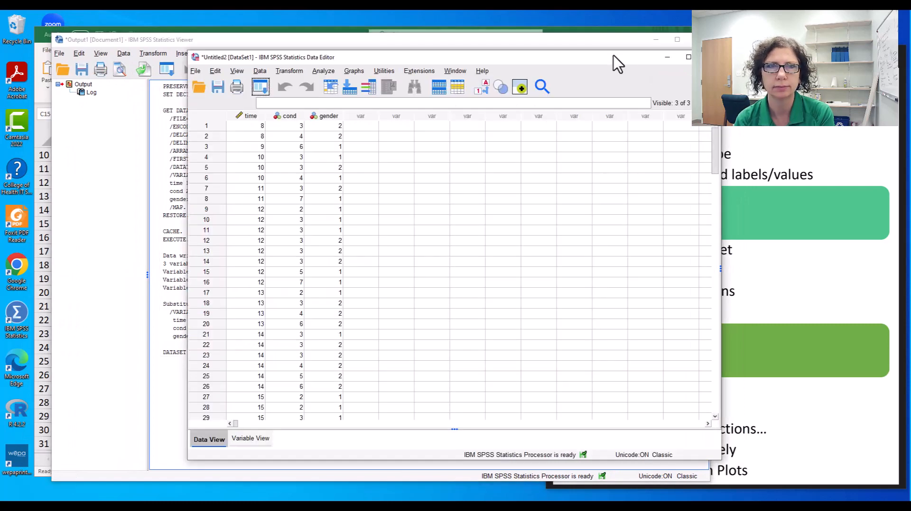
{"action": "left_click_drag", "start_coordinate": [609, 51], "coordinate": [287, 38]}
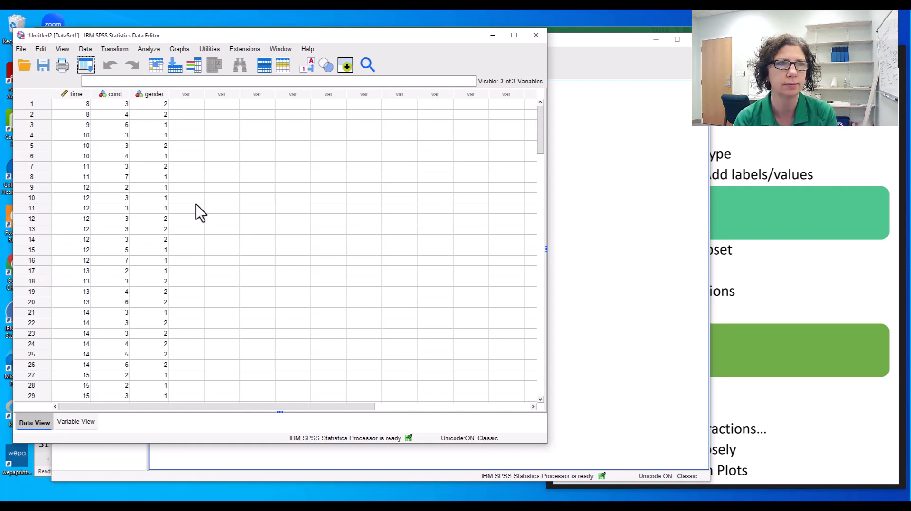
Step: In the variable definitions, label time as "Time in therapy" and cond as "Therapeutic Approach"
{"action": "double_click", "coordinate": [116, 94]}
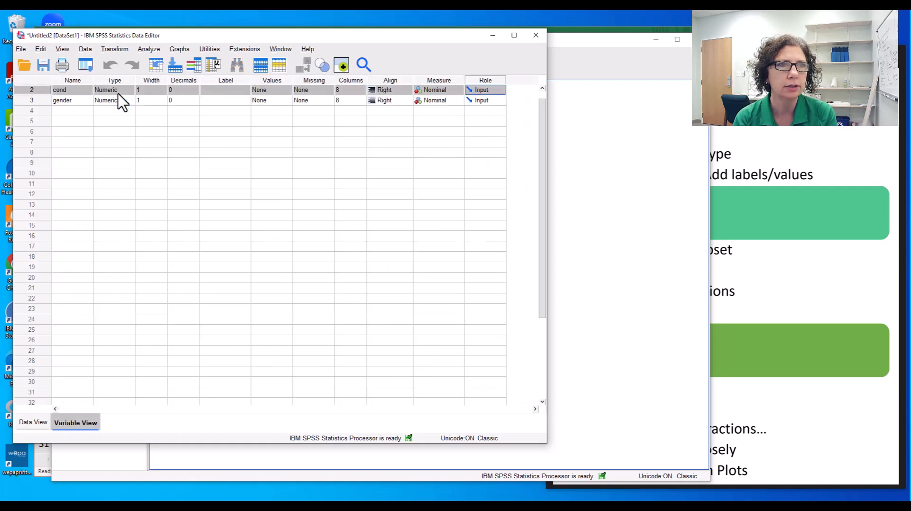
{"action": "scroll", "coordinate": [247, 180], "scroll_direction": "up", "scroll_amount": 1}
{"action": "left_click", "coordinate": [232, 90]}
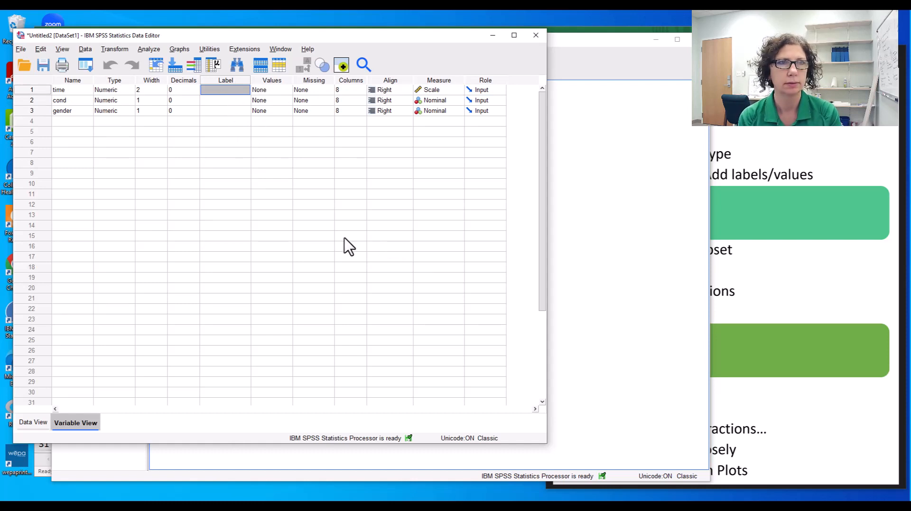
{"action": "type", "text": "Ti"}
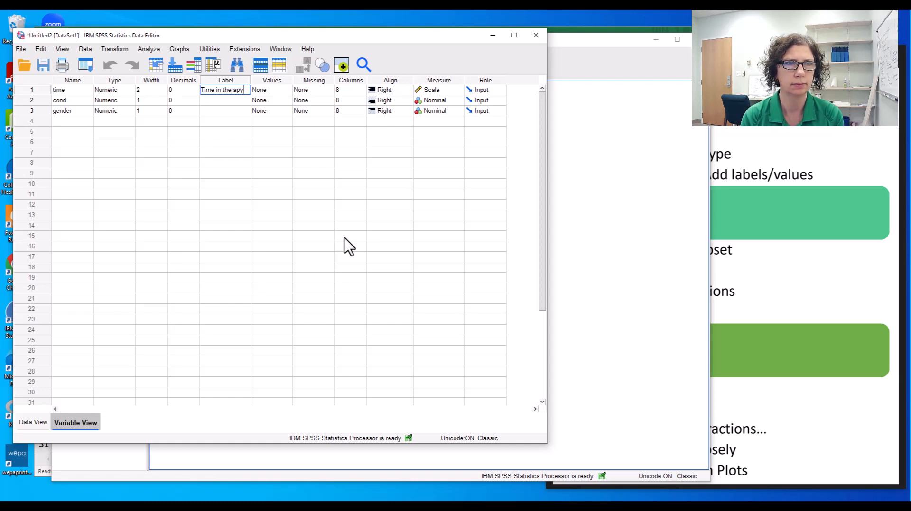
{"action": "type", "text": "me in therapy"}
{"action": "key", "text": "Return"}
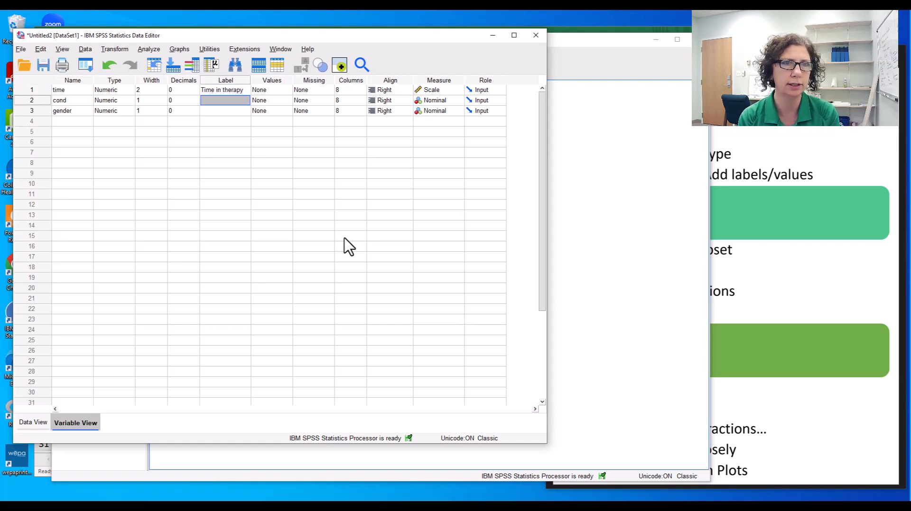
{"action": "type", "text": "Therapeutic"}
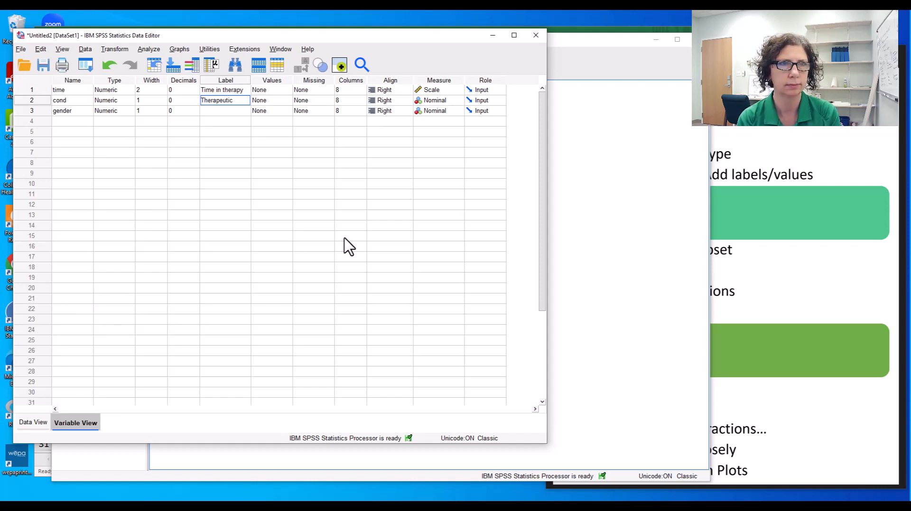
{"action": "type", "text": " Approach"}
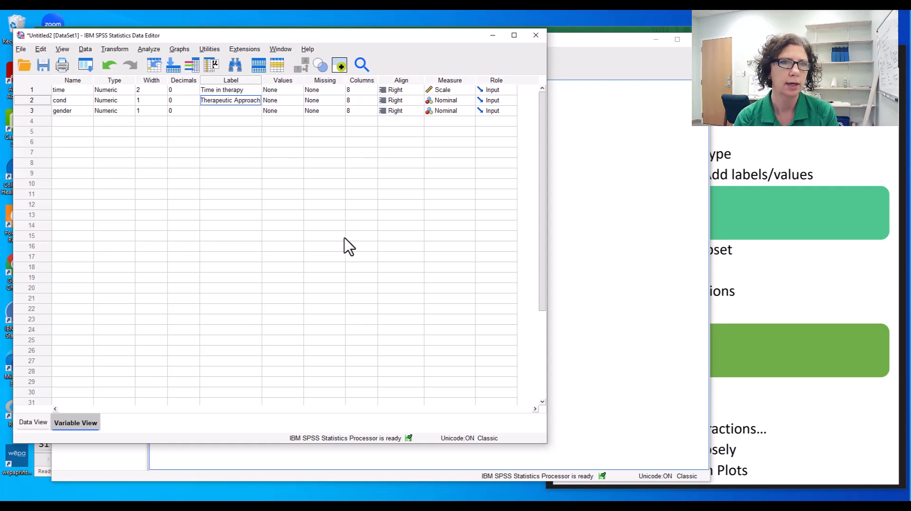
Step: Define value labels for cond: 1 = "Control", 2 = "PsychD" and 3 = "Cog-Beh"
{"action": "left_click", "coordinate": [297, 101]}
{"action": "left_click", "coordinate": [300, 100]}
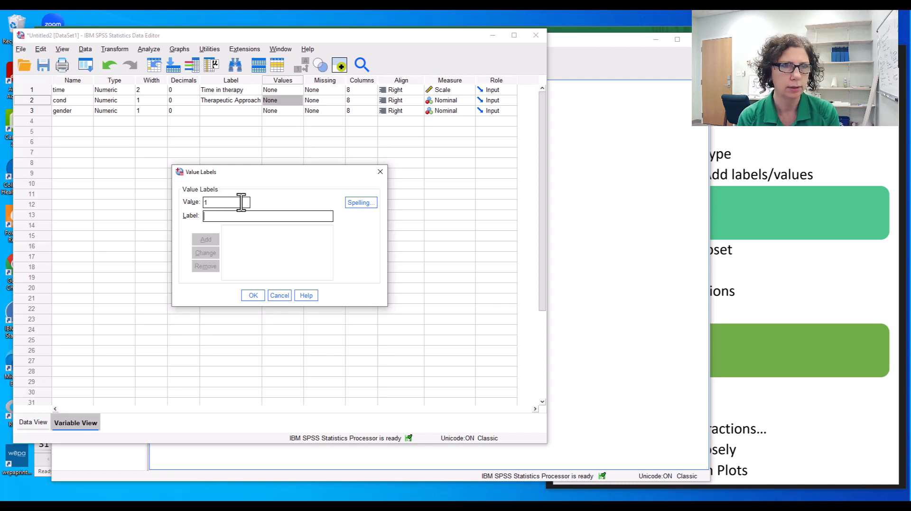
{"action": "type", "text": "Control"}
{"action": "key", "text": "alt+a"}
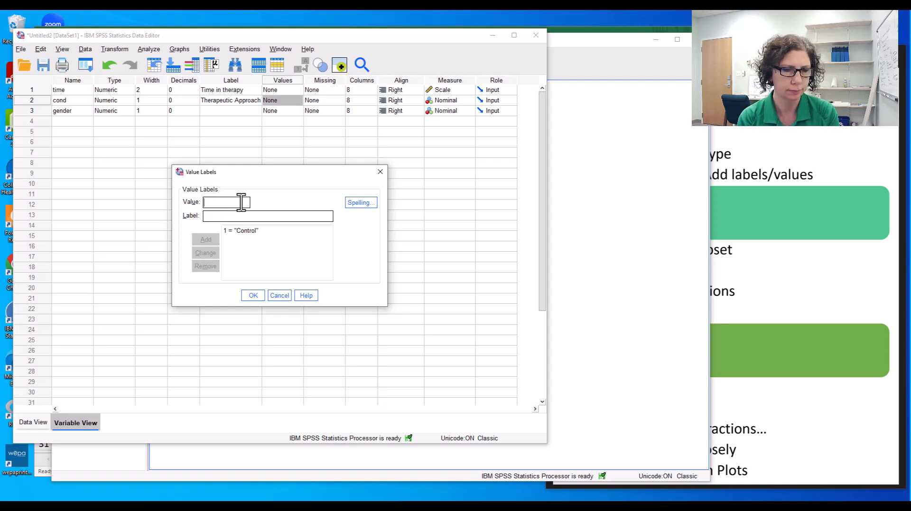
{"action": "type", "text": "PsychD"}
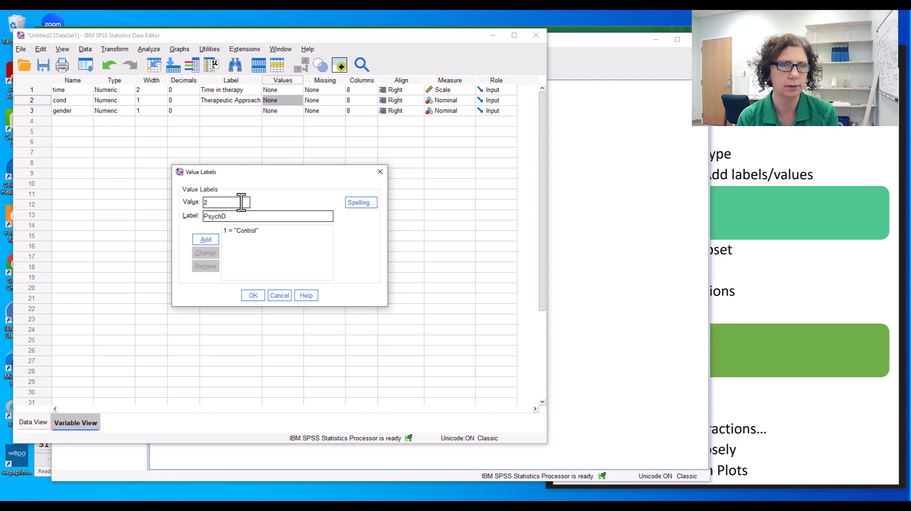
{"action": "key", "text": "alt+a"}
{"action": "type", "text": "Cog-Beh"}
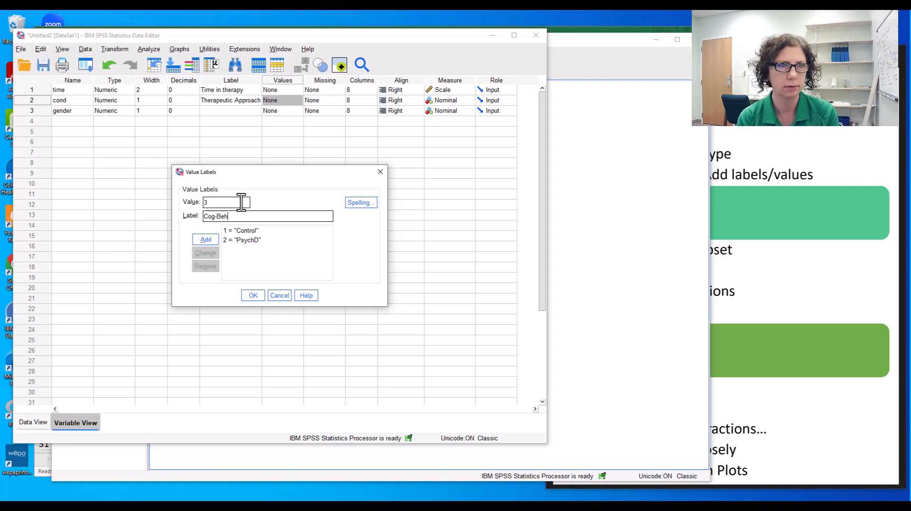
{"action": "key", "text": "alt+a"}
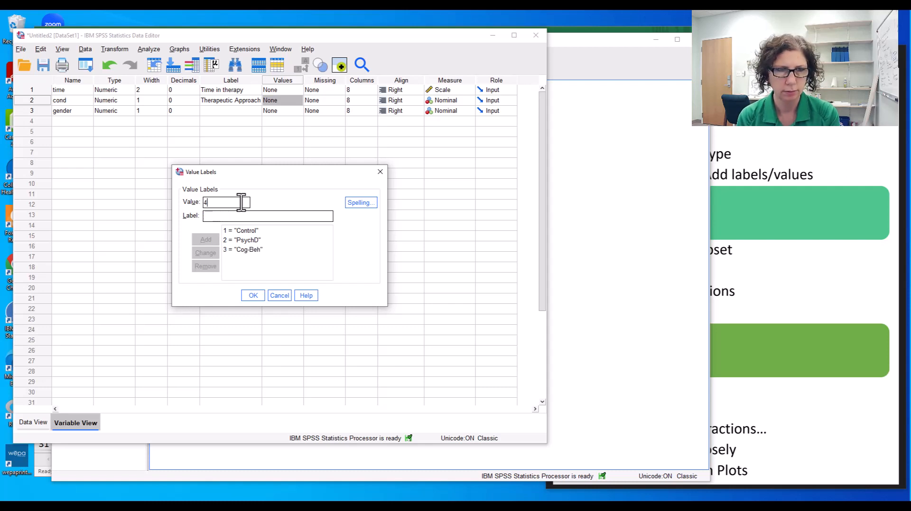
Step: Add value labels 4 = "Drug", 5 = "EMDR", 6 = "TMS" and 7 = "Holistic" to cond and confirm the label set
{"action": "key", "text": "Tab"}
{"action": "type", "text": "D"}
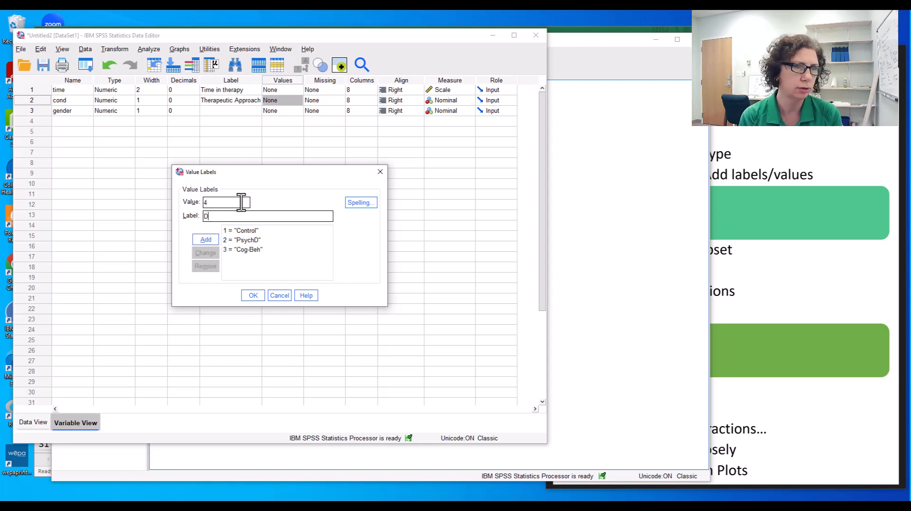
{"action": "key", "text": "alt+a"}
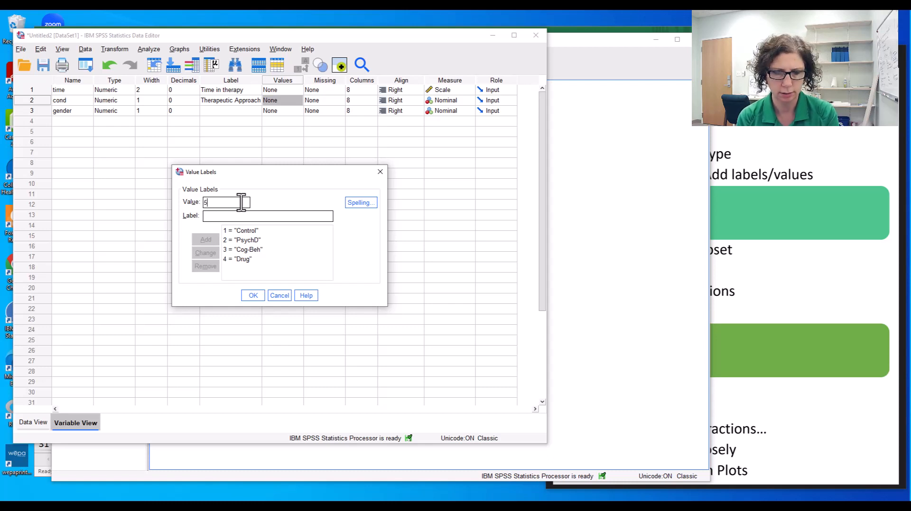
{"action": "type", "text": "EMDR"}
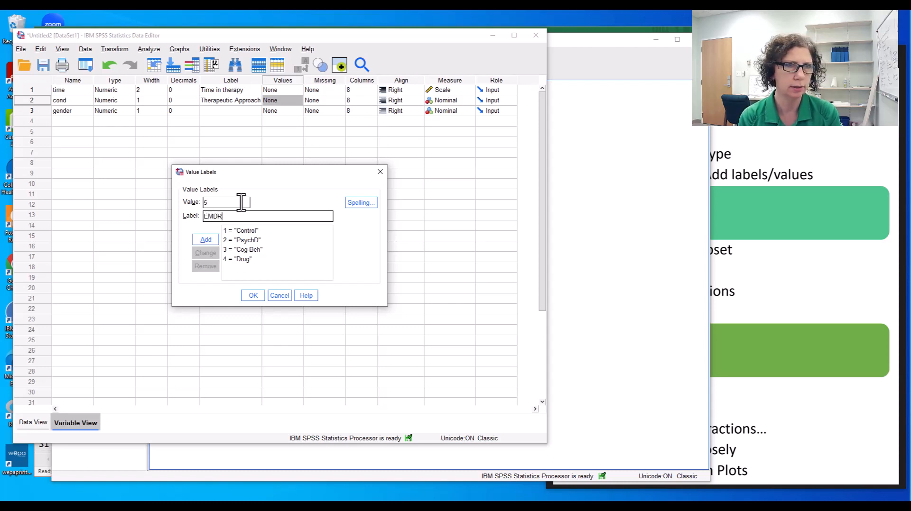
{"action": "key", "text": "alt+a"}
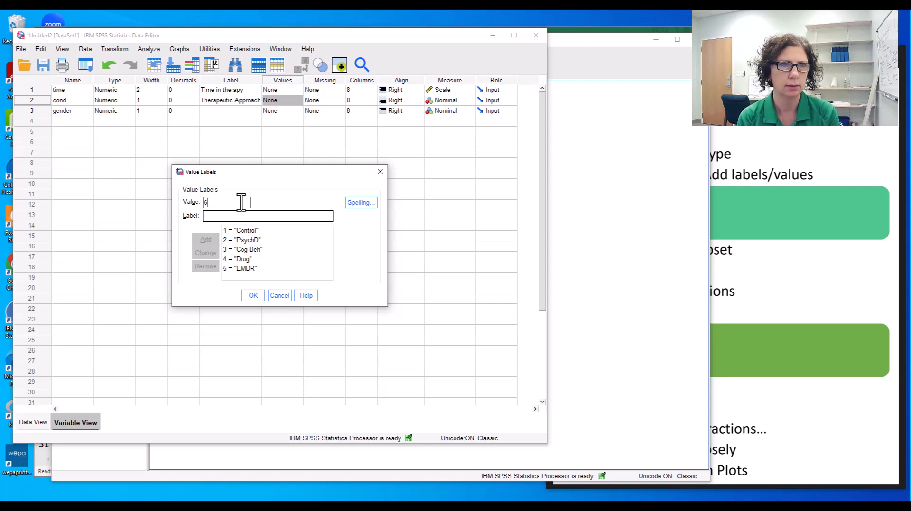
{"action": "type", "text": "TMS"}
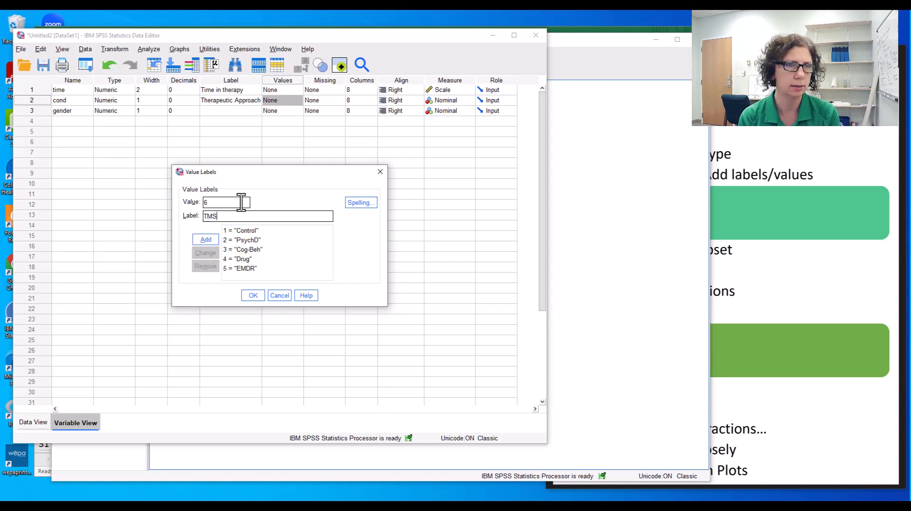
{"action": "key", "text": "alt+a"}
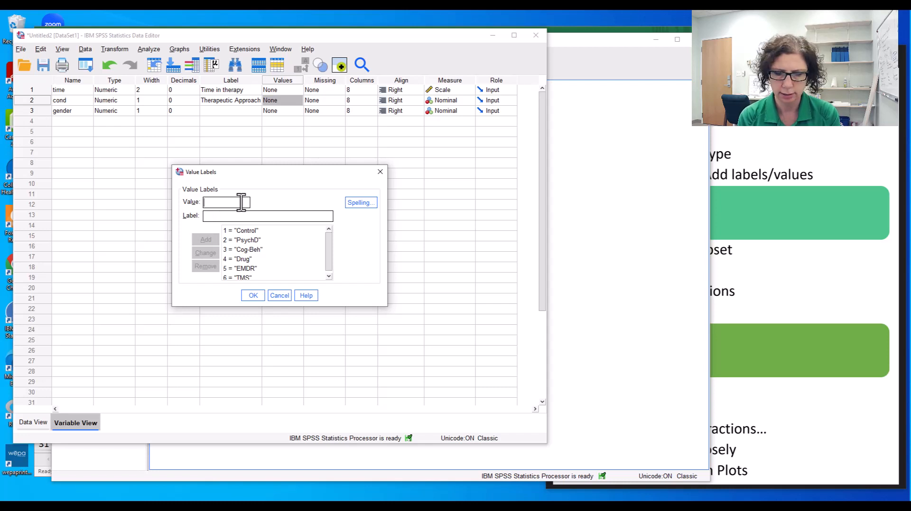
{"action": "type", "text": "Holistic"}
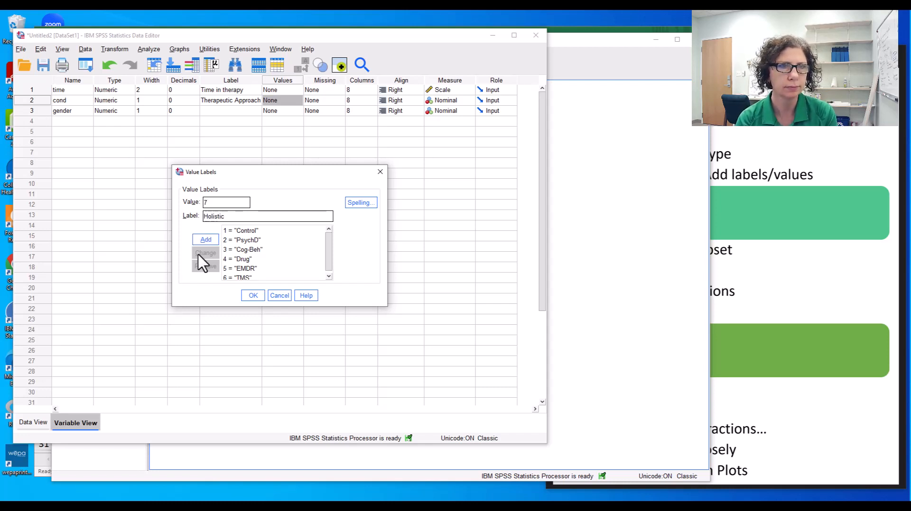
{"action": "left_click", "coordinate": [204, 240]}
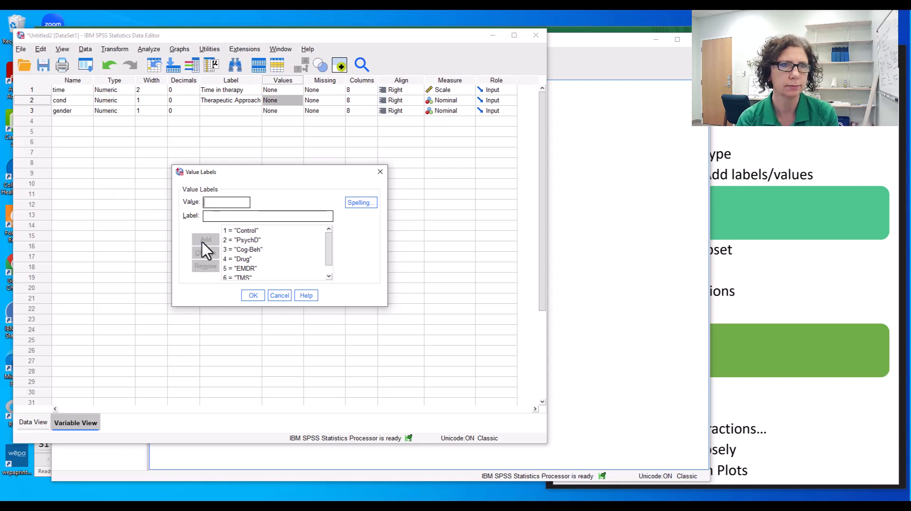
{"action": "left_click", "coordinate": [254, 296]}
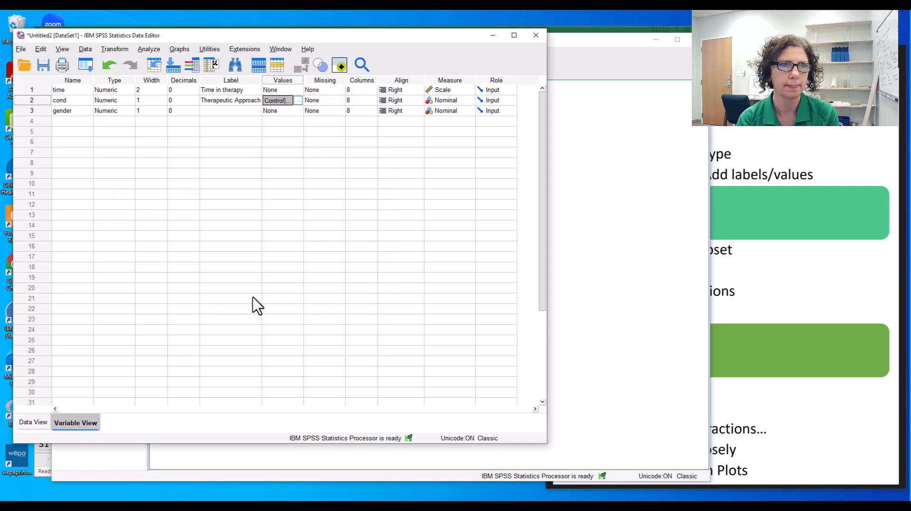
Step: Label the gender variable "gender" and define its value labels as 1 = "male" and 2 = "female"
{"action": "left_click", "coordinate": [224, 112]}
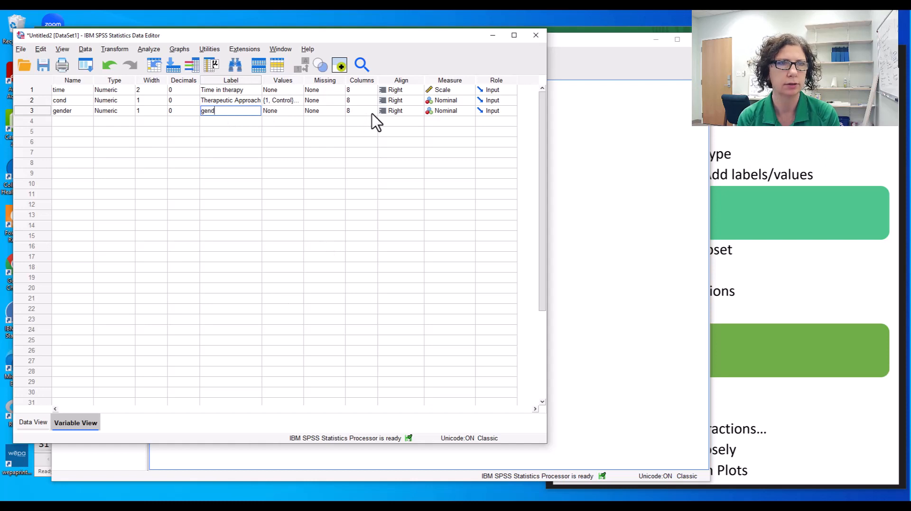
{"action": "left_click", "coordinate": [296, 113]}
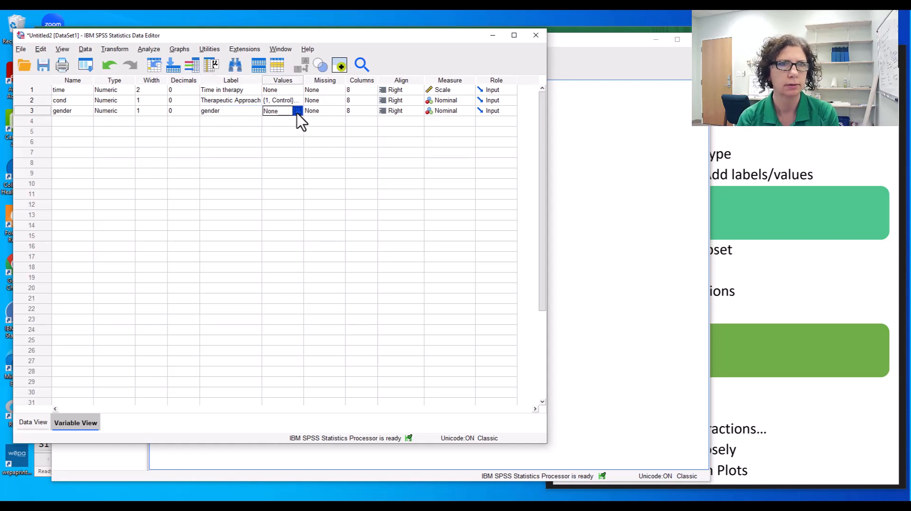
{"action": "left_click", "coordinate": [299, 111]}
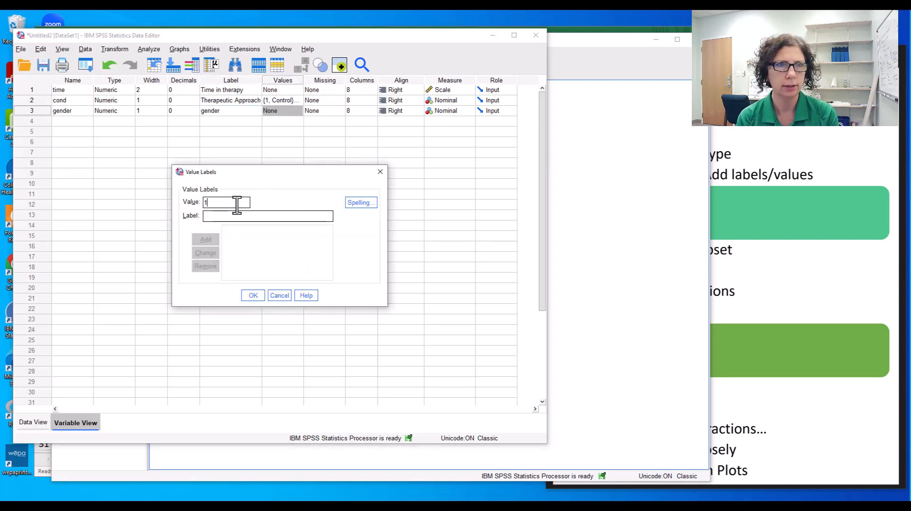
{"action": "type", "text": "mael"}
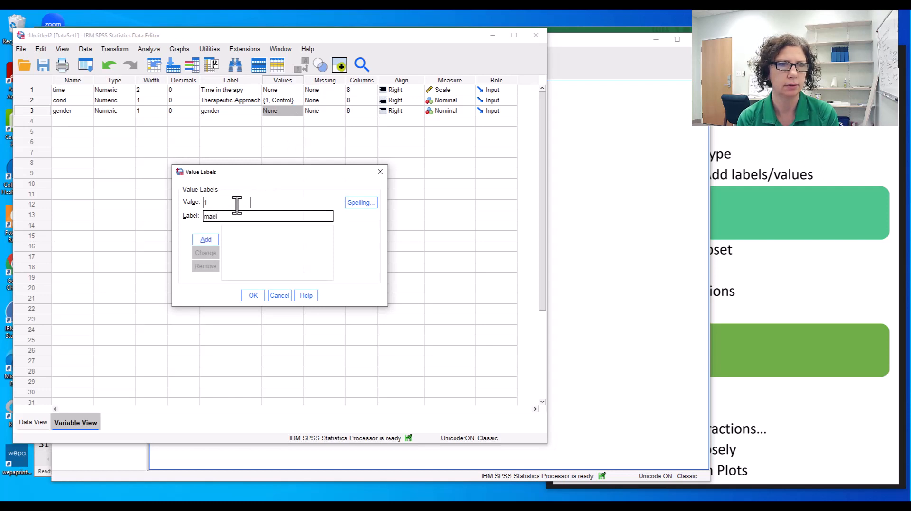
{"action": "key", "text": "alt+a"}
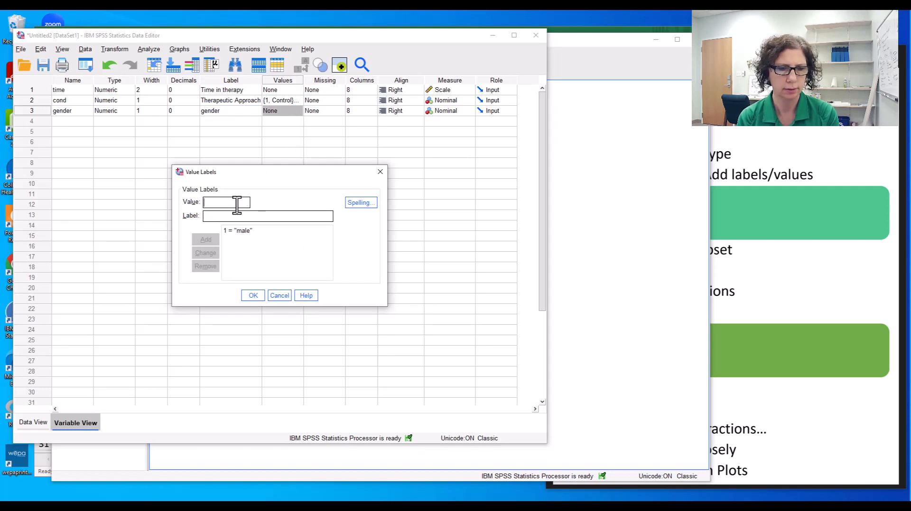
{"action": "type", "text": "fe"}
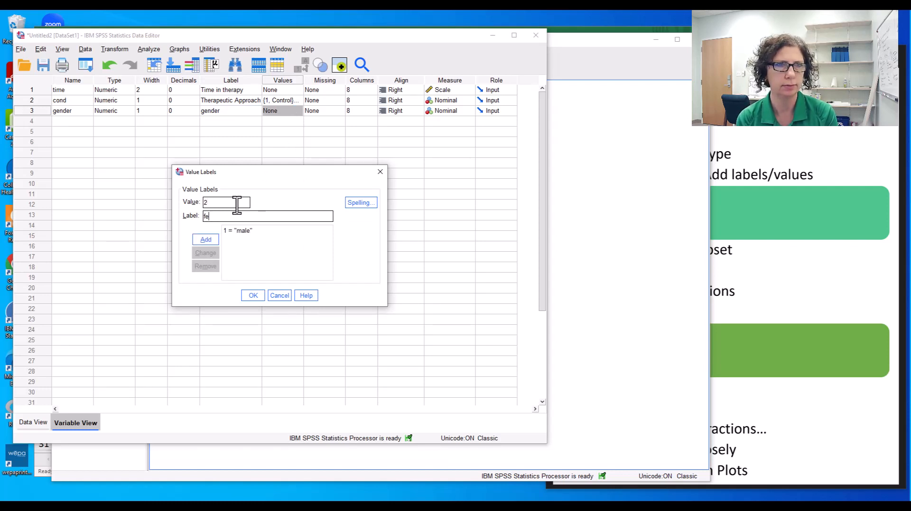
{"action": "type", "text": "male"}
{"action": "key", "text": "alt+a"}
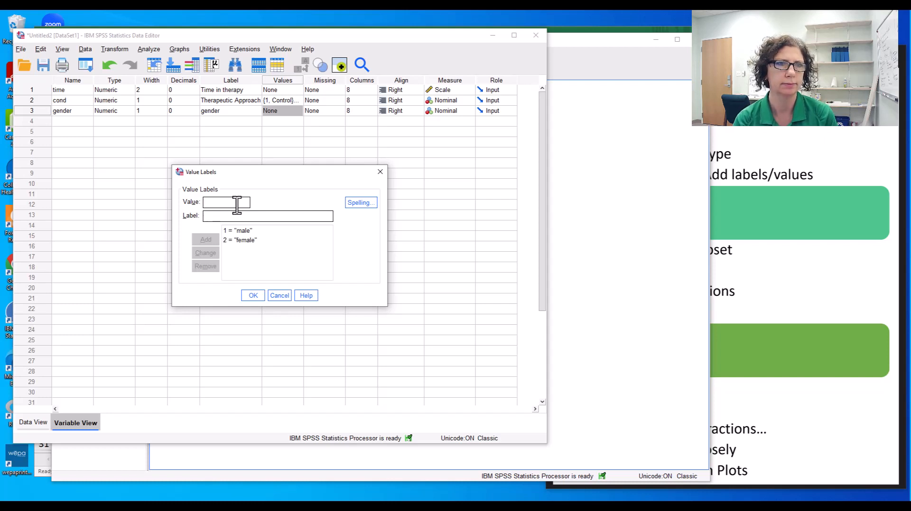
{"action": "left_click", "coordinate": [254, 296]}
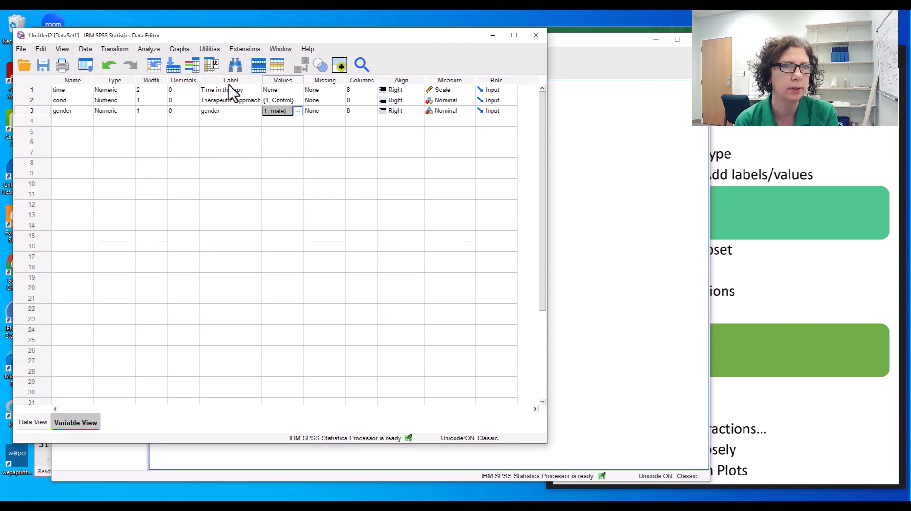
Step: Save the dataset to the Desktop as Lab4.sav, replacing the existing file
{"action": "left_click", "coordinate": [46, 72]}
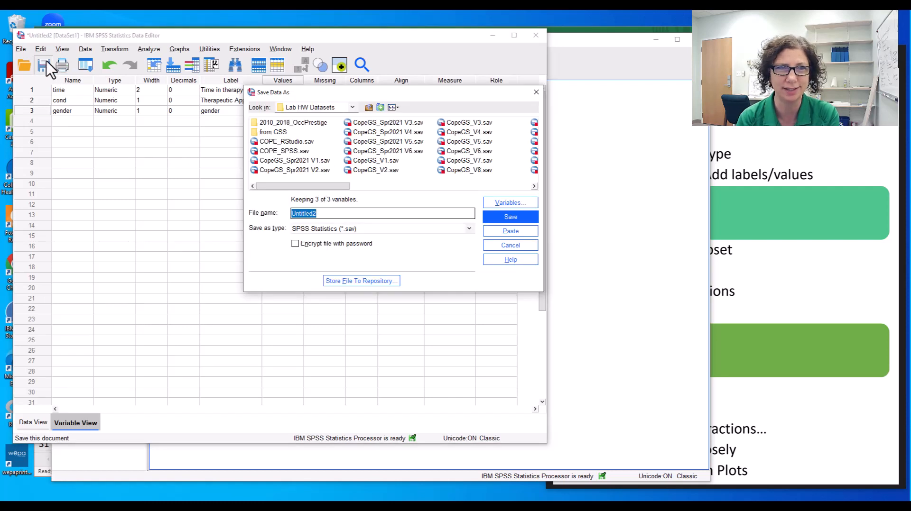
{"action": "left_click", "coordinate": [352, 107]}
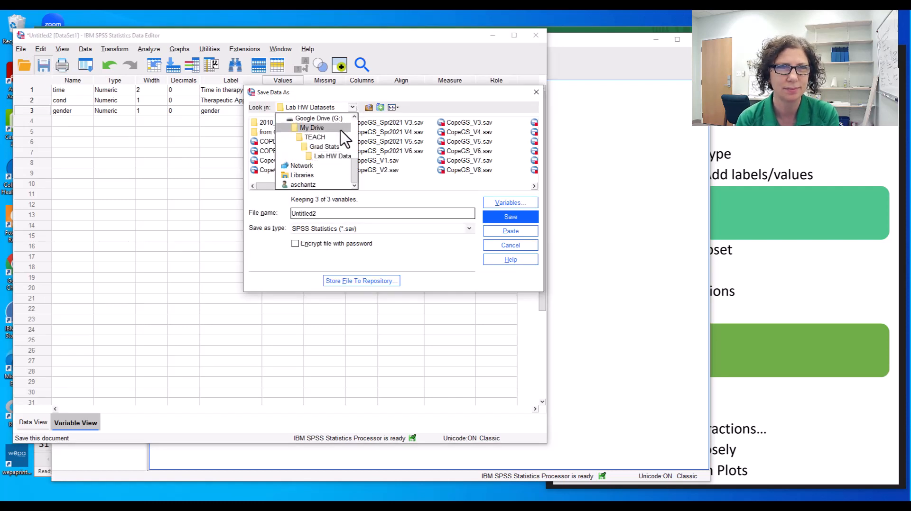
{"action": "left_click_drag", "start_coordinate": [355, 169], "coordinate": [352, 122]}
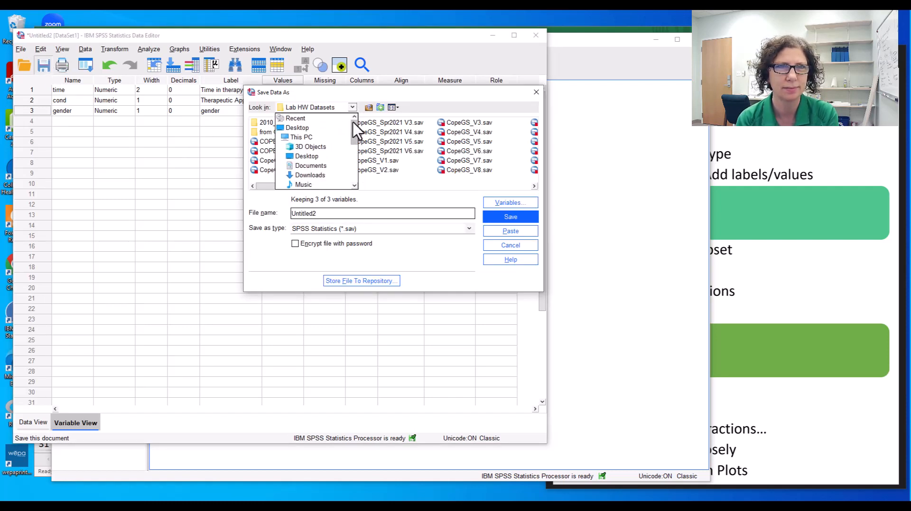
{"action": "left_click", "coordinate": [302, 127]}
{"action": "left_click", "coordinate": [271, 160]}
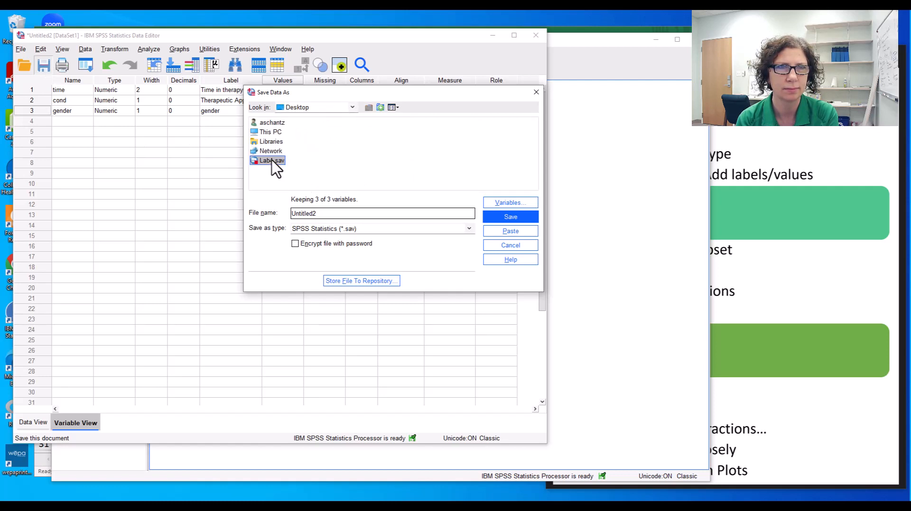
{"action": "left_click", "coordinate": [510, 218]}
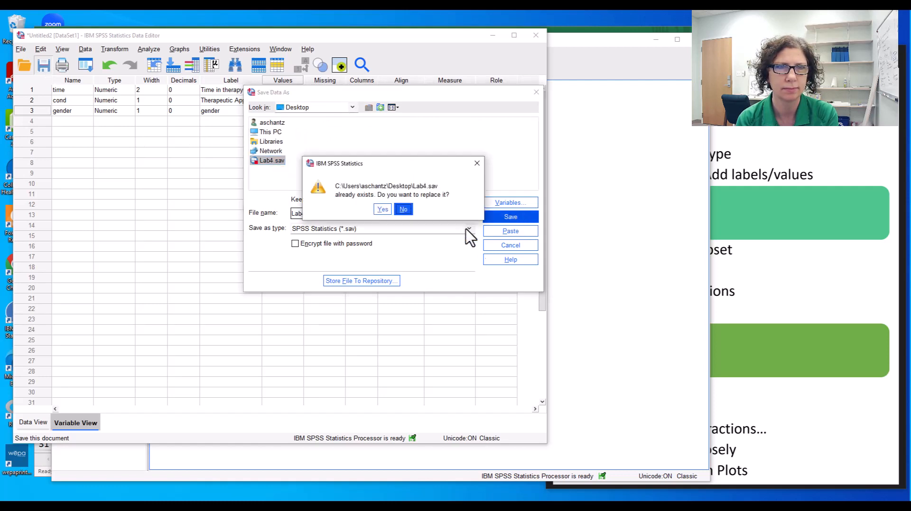
{"action": "left_click", "coordinate": [382, 209]}
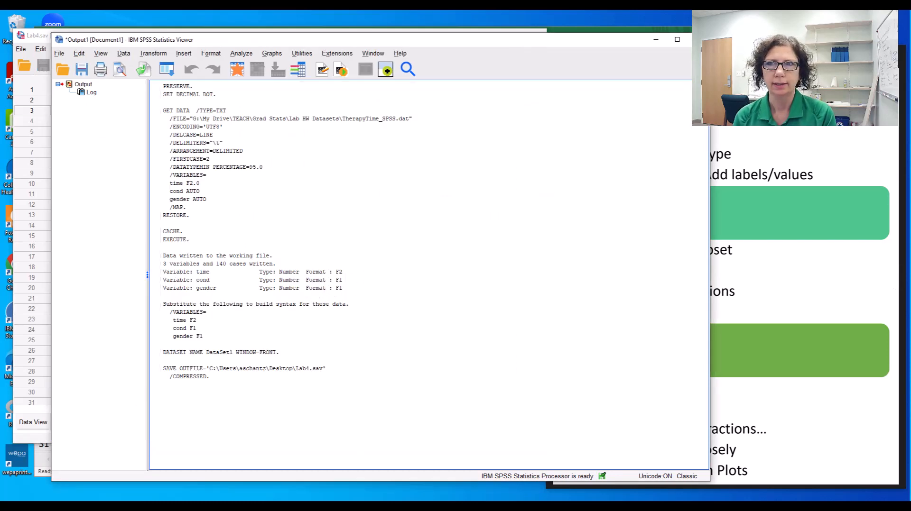
Step: Bring the Lab4 Outline image into view and put the Lab4.sav Data Editor in front of the output window
{"action": "key", "text": "alt+Tab"}
{"action": "key", "text": "alt+Tab"}
{"action": "key", "text": "alt+Tab"}
{"action": "key", "text": "alt+Tab"}
{"action": "key", "text": "alt+Tab"}
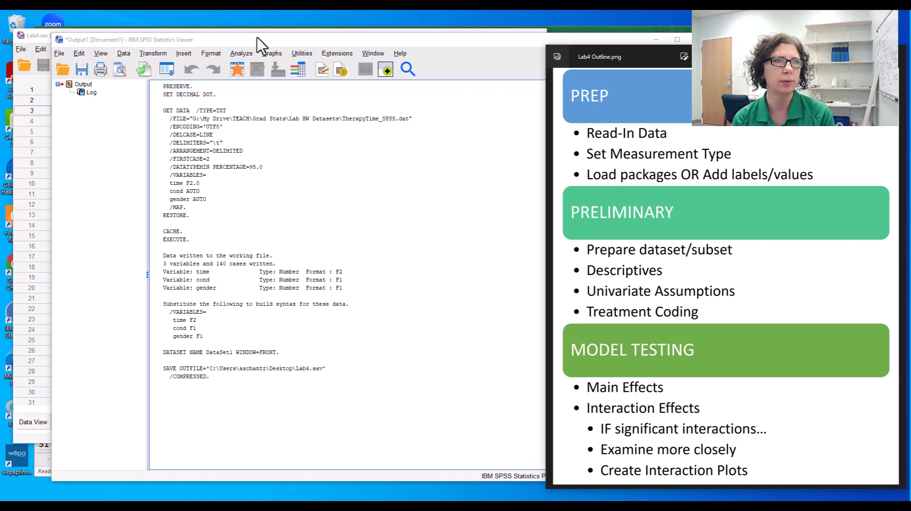
{"action": "left_click", "coordinate": [40, 38]}
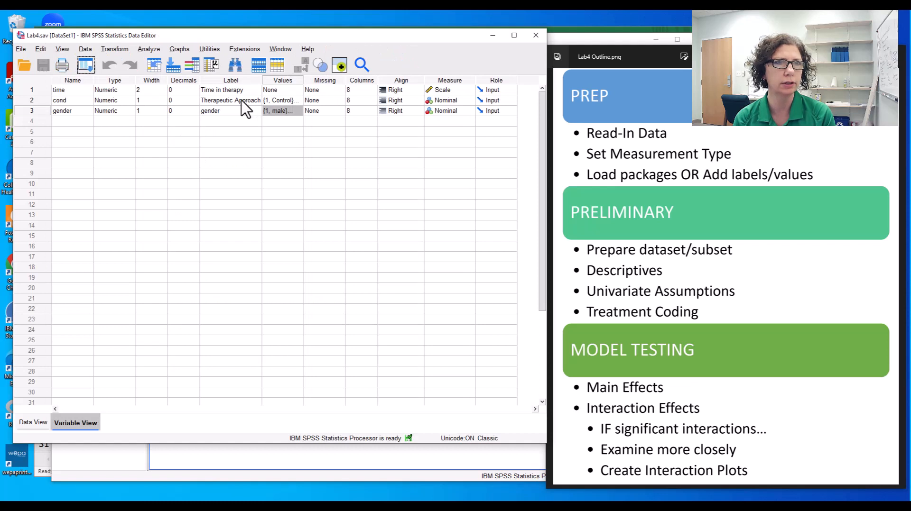
Step: Switch to the case data, display value labels instead of numeric codes, and look through the time, cond and gender columns
{"action": "double_click", "coordinate": [44, 112]}
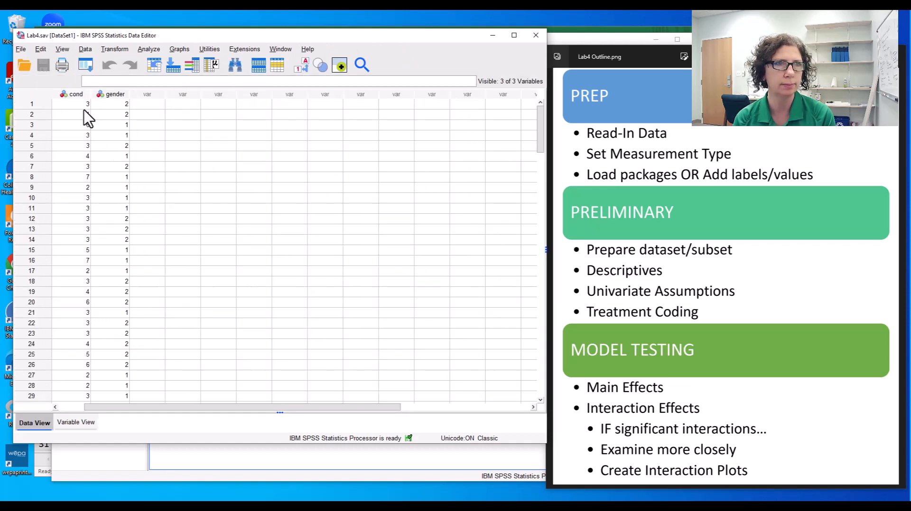
{"action": "left_click", "coordinate": [304, 71]}
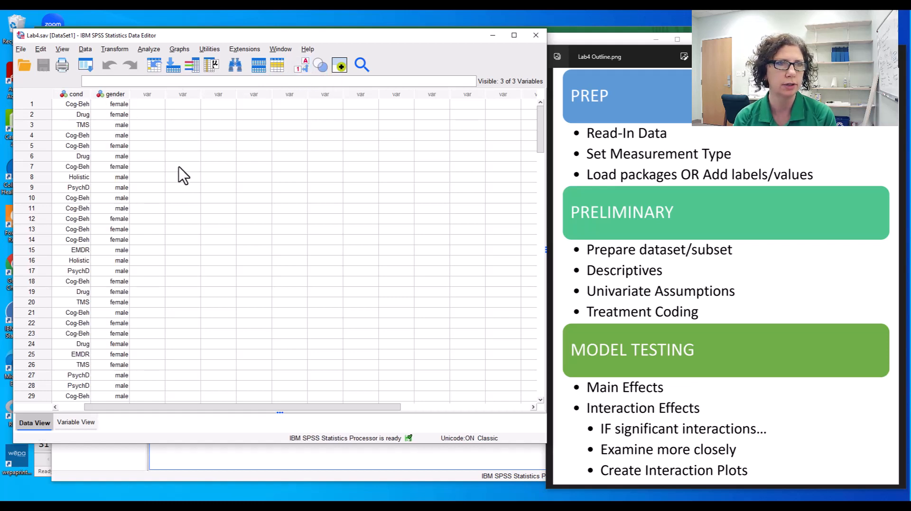
{"action": "left_click_drag", "start_coordinate": [279, 406], "coordinate": [181, 405]}
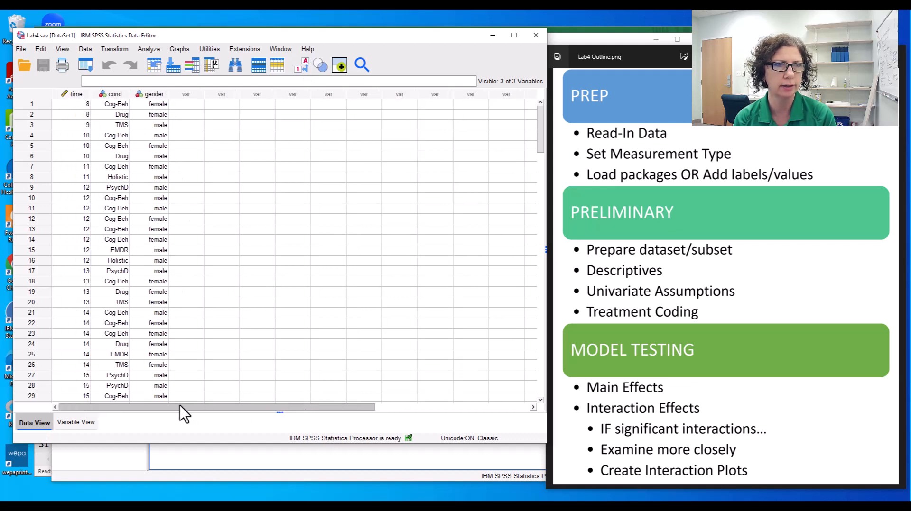
{"action": "scroll", "coordinate": [172, 236], "scroll_direction": "down", "scroll_amount": 4}
{"action": "scroll", "coordinate": [176, 242], "scroll_direction": "down", "scroll_amount": 4}
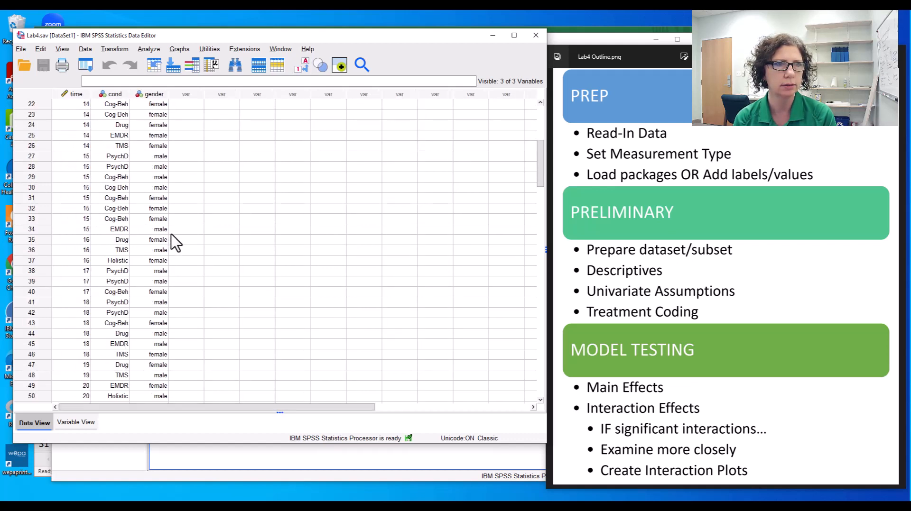
{"action": "scroll", "coordinate": [176, 243], "scroll_direction": "up", "scroll_amount": 8}
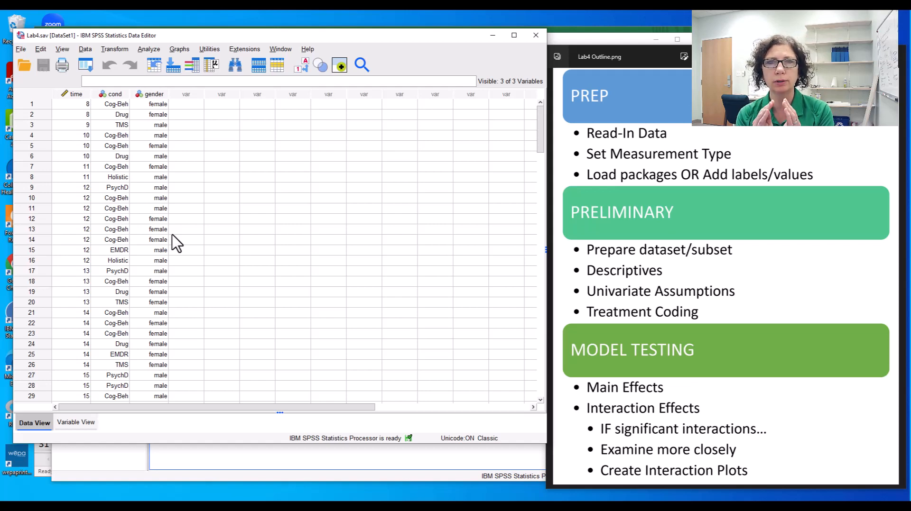
Step: Set up Select Cases to use an If condition, beginning the expression with cond = 1
{"action": "left_click", "coordinate": [85, 49]}
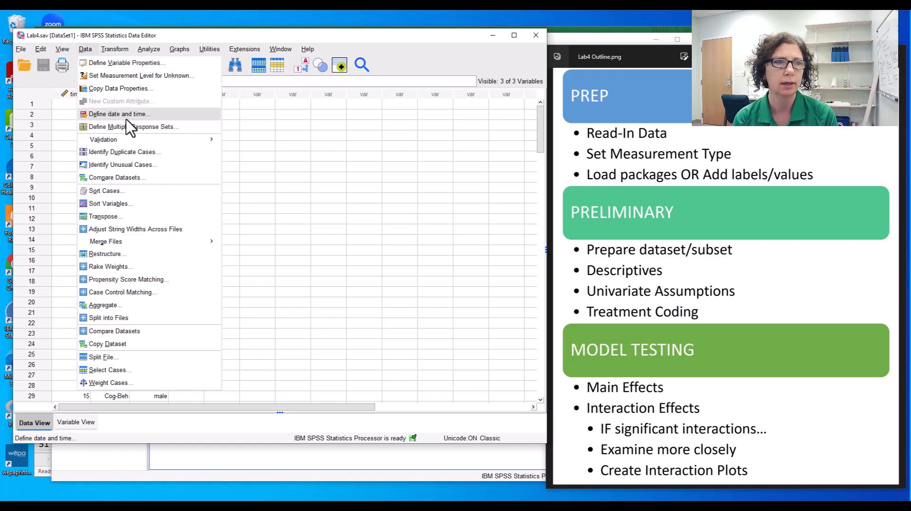
{"action": "left_click", "coordinate": [109, 369]}
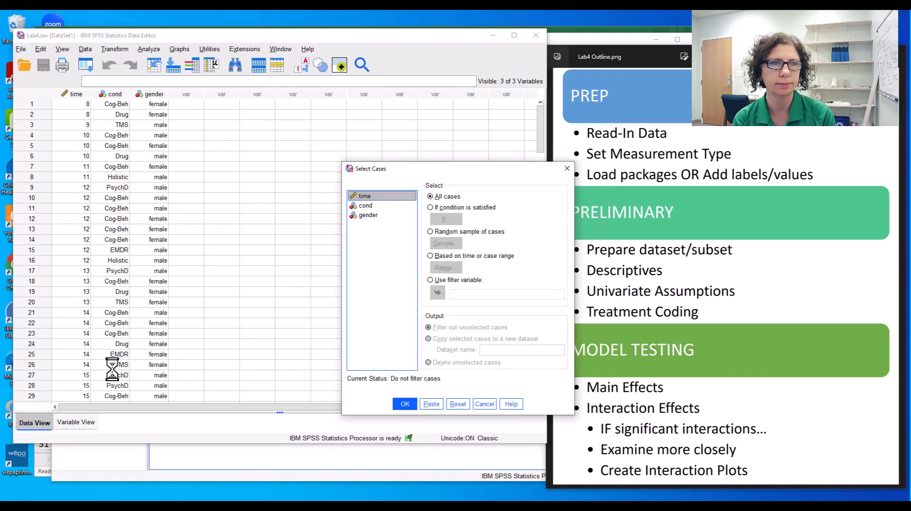
{"action": "left_click_drag", "start_coordinate": [427, 173], "coordinate": [314, 110]}
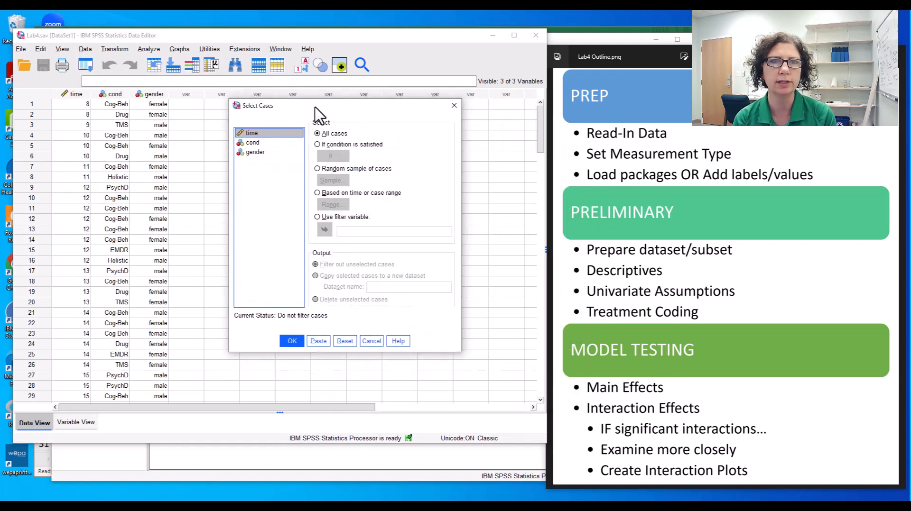
{"action": "left_click", "coordinate": [316, 145]}
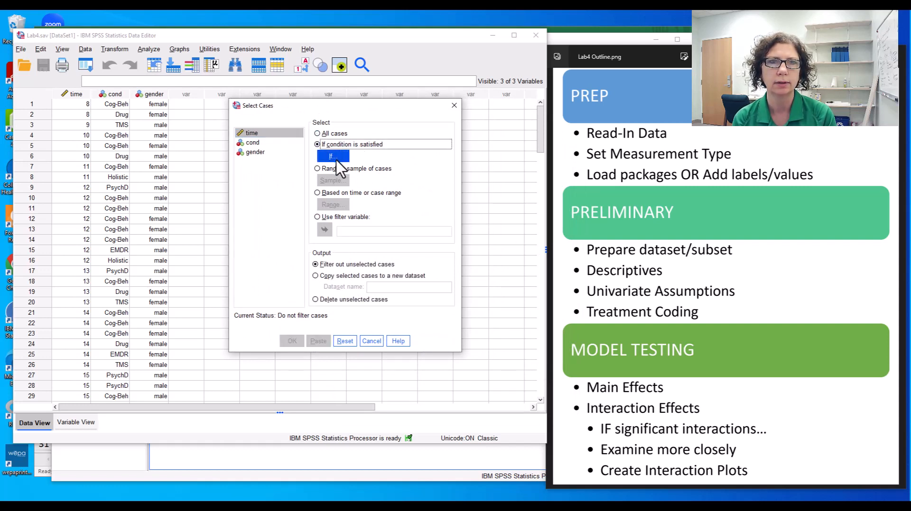
{"action": "left_click", "coordinate": [332, 157]}
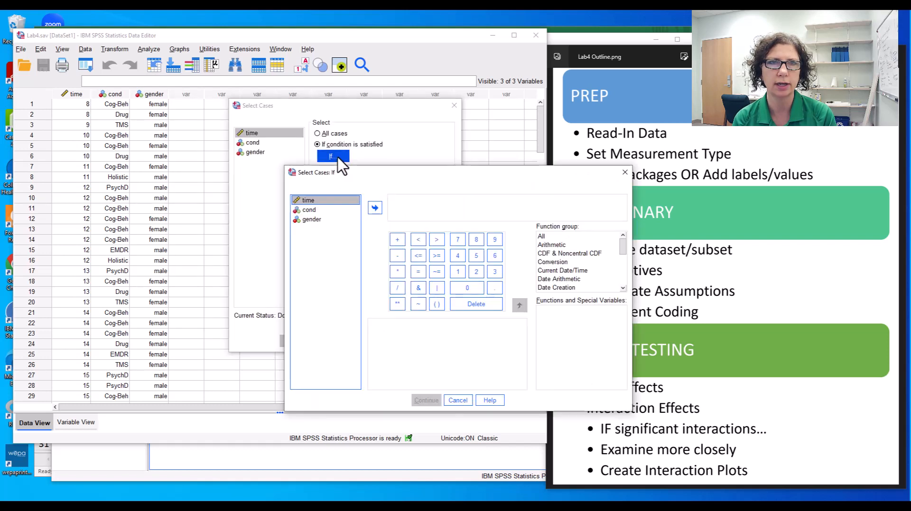
{"action": "left_click", "coordinate": [304, 210]}
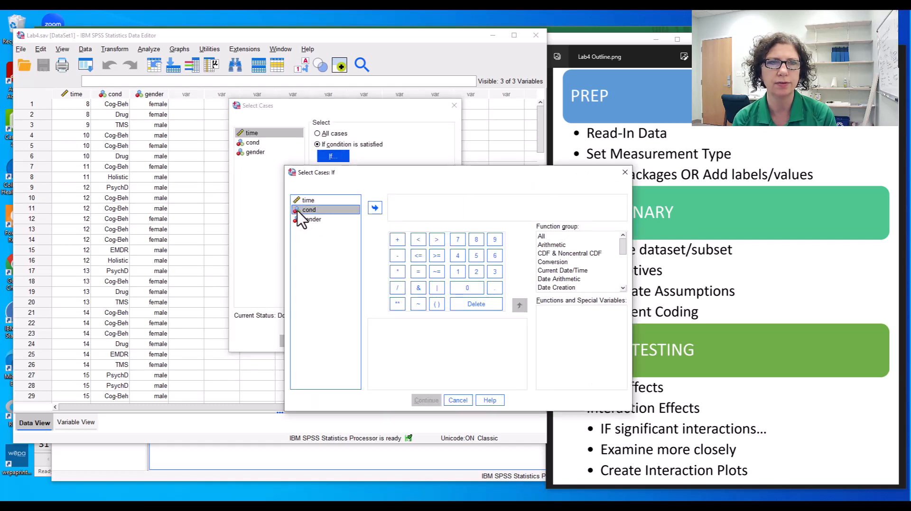
{"action": "left_click", "coordinate": [375, 209]}
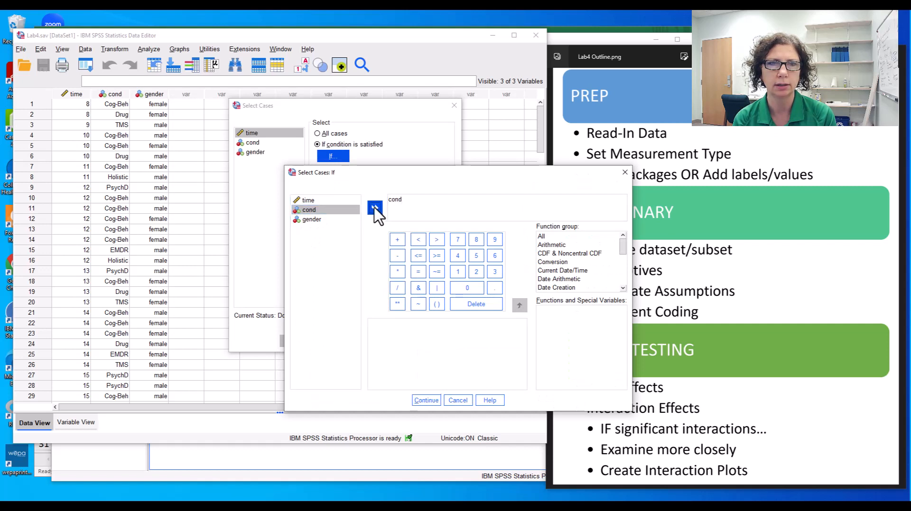
{"action": "left_click", "coordinate": [419, 273]}
{"action": "left_click", "coordinate": [458, 273]}
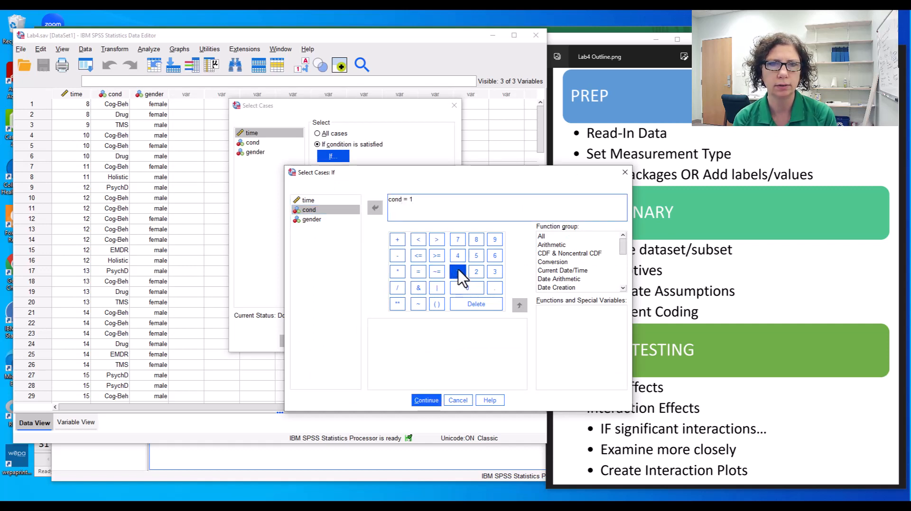
Step: Extend the selection condition with OR operators so it reads cond = 1 | cond = 2 | cond = 3
{"action": "left_click", "coordinate": [436, 288]}
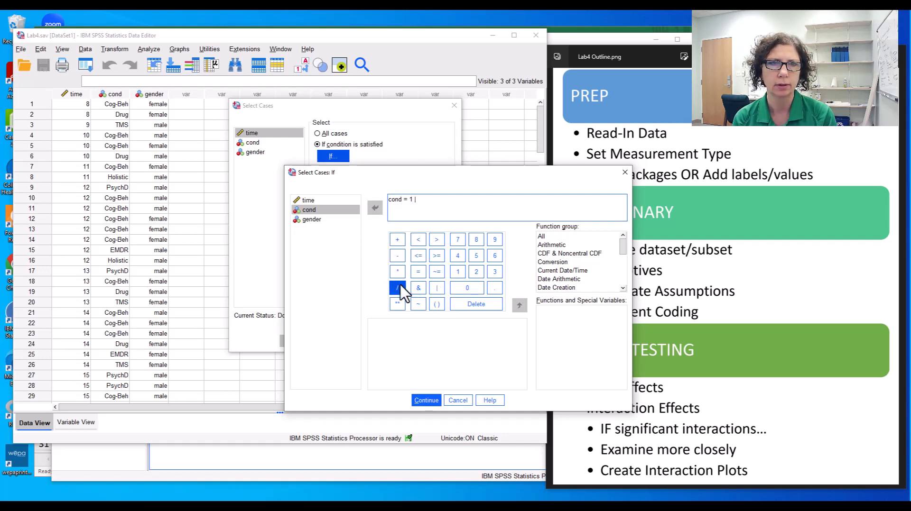
{"action": "left_click", "coordinate": [303, 211]}
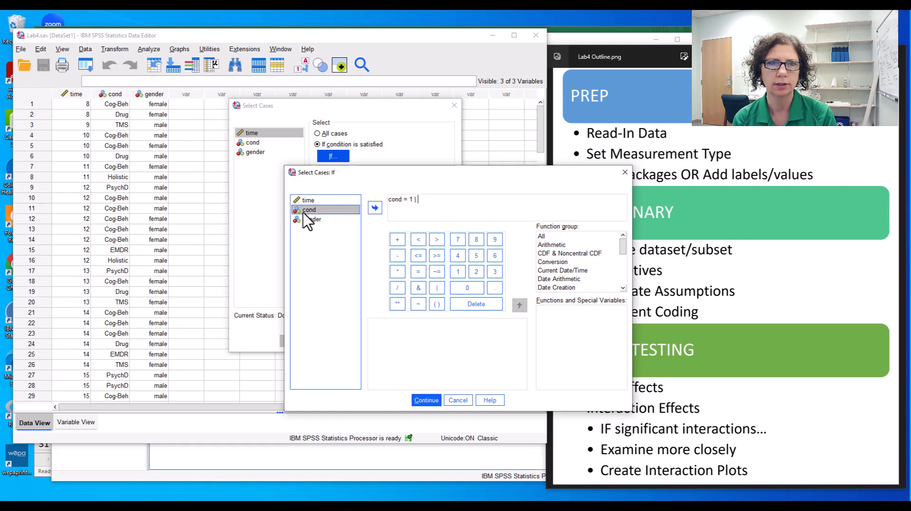
{"action": "double_click", "coordinate": [304, 211]}
{"action": "left_click", "coordinate": [418, 272]}
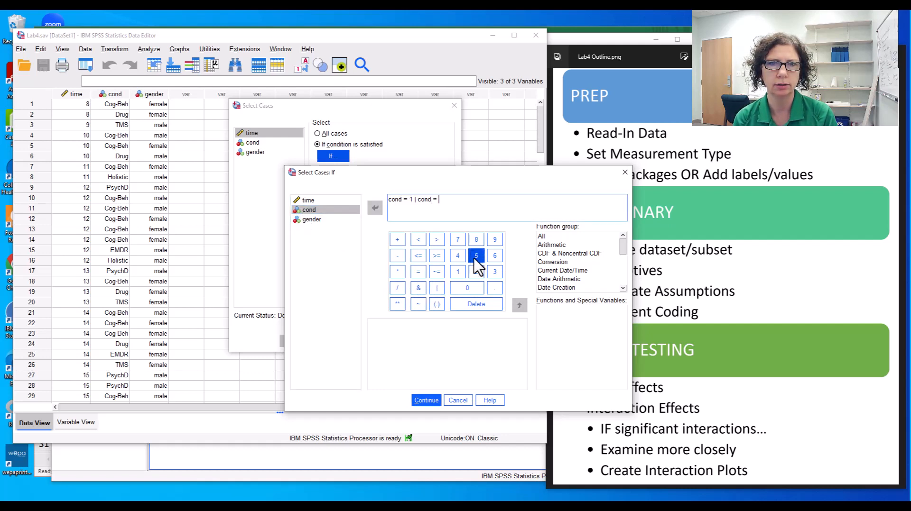
{"action": "left_click", "coordinate": [476, 272]}
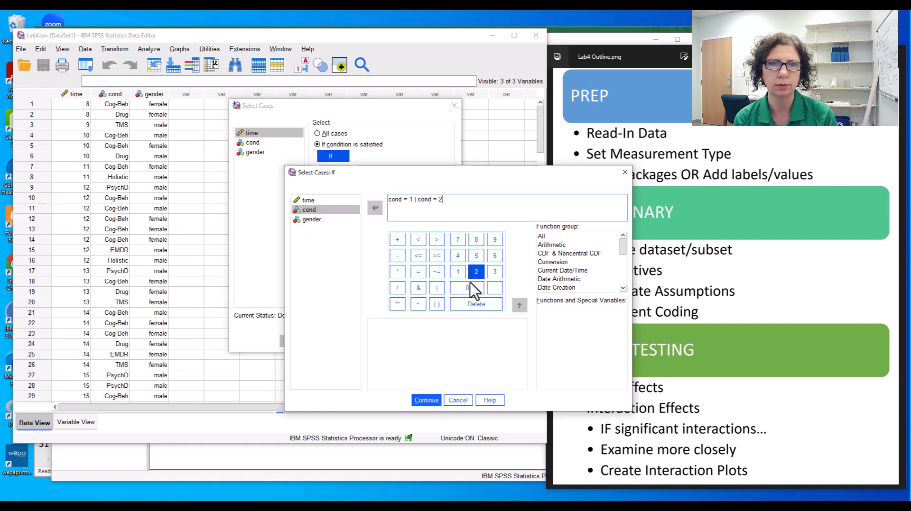
{"action": "double_click", "coordinate": [436, 288]}
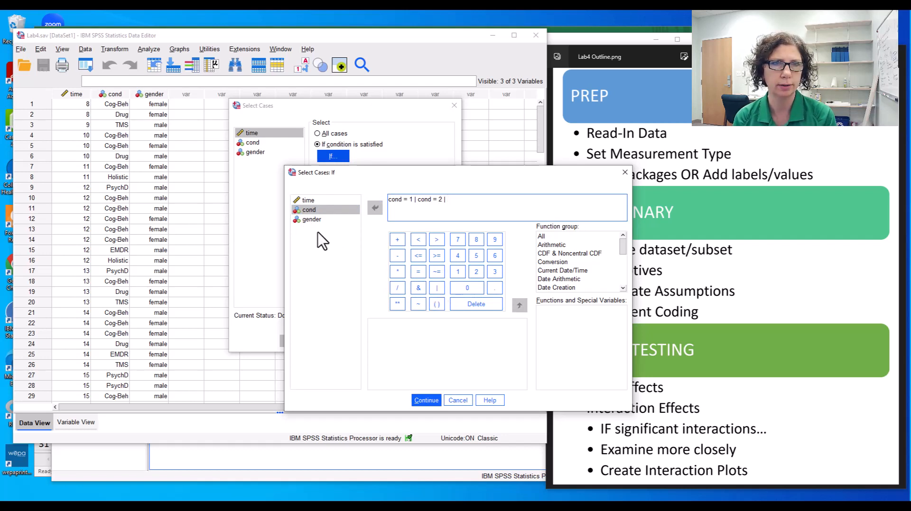
{"action": "double_click", "coordinate": [306, 210]}
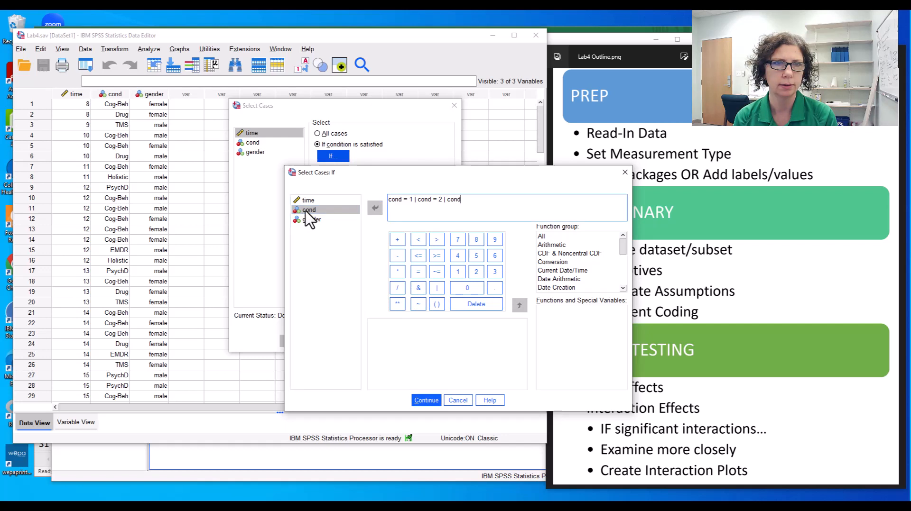
{"action": "left_click", "coordinate": [417, 271]}
{"action": "left_click", "coordinate": [495, 276]}
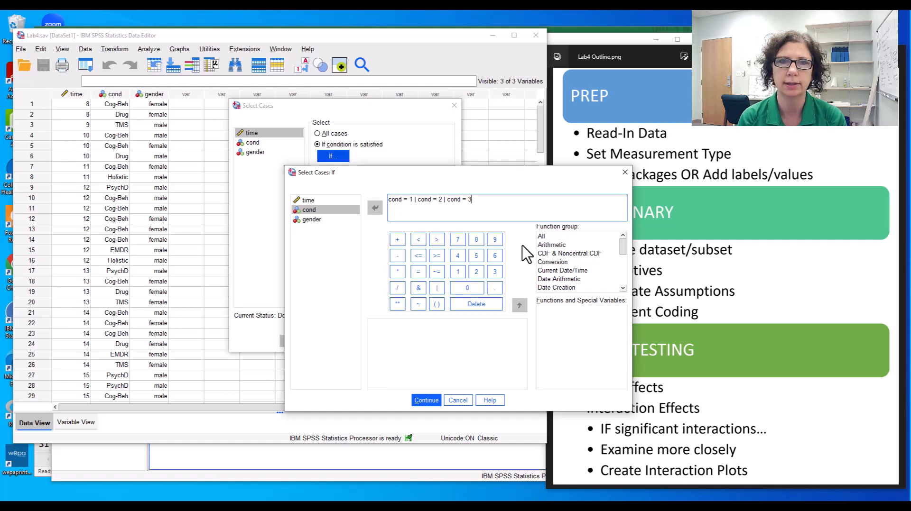
Step: Accept the condition, paste the Select Cases command as syntax, and insert three blank lines after the DATASET ACTIVATE line
{"action": "left_click", "coordinate": [426, 400]}
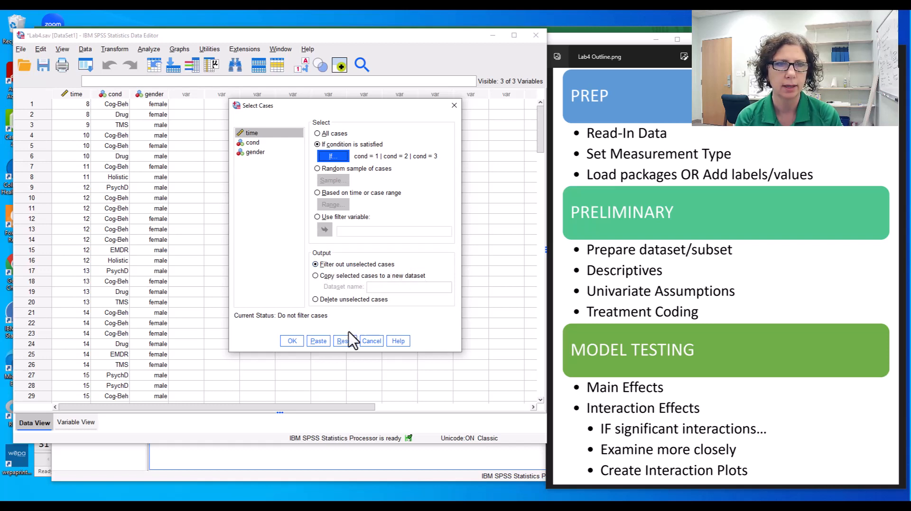
{"action": "left_click", "coordinate": [321, 344]}
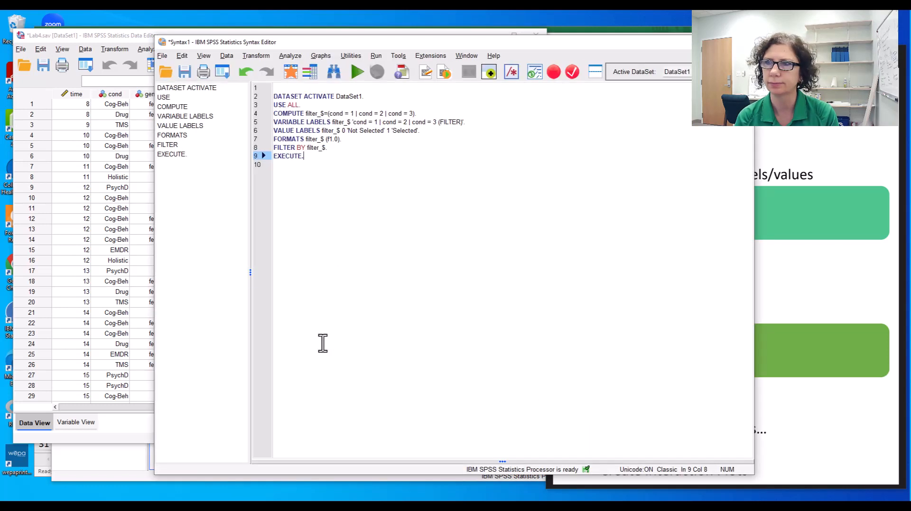
{"action": "left_click", "coordinate": [374, 97]}
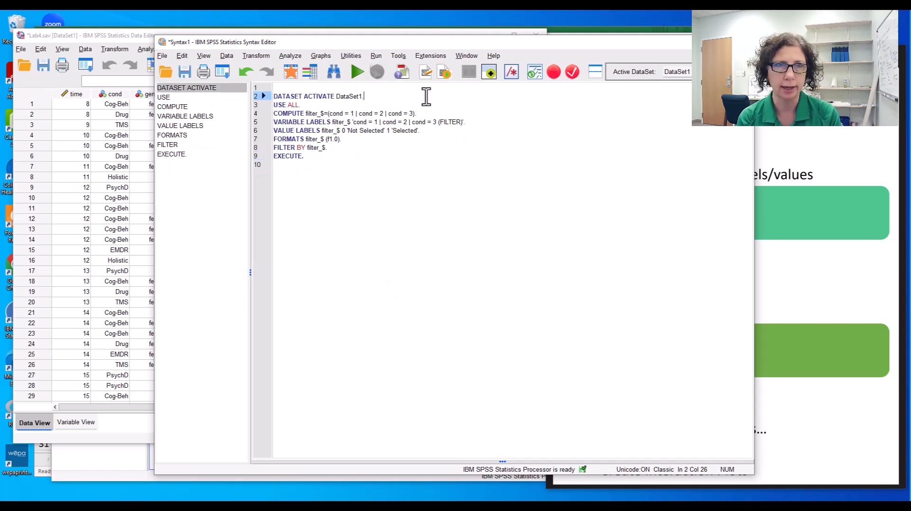
{"action": "key", "text": "Return"}
{"action": "key", "text": "Return"}
{"action": "key", "text": "Return"}
{"action": "key", "text": "Up"}
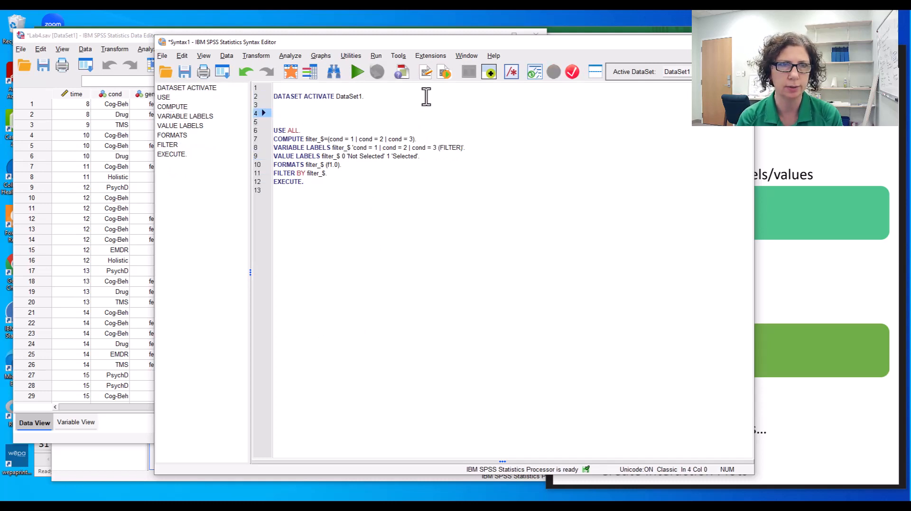
Step: Set up Frequencies for cond and gender and paste the command into the syntax file
{"action": "left_click", "coordinate": [290, 56]}
{"action": "mouse_move", "coordinate": [314, 106]}
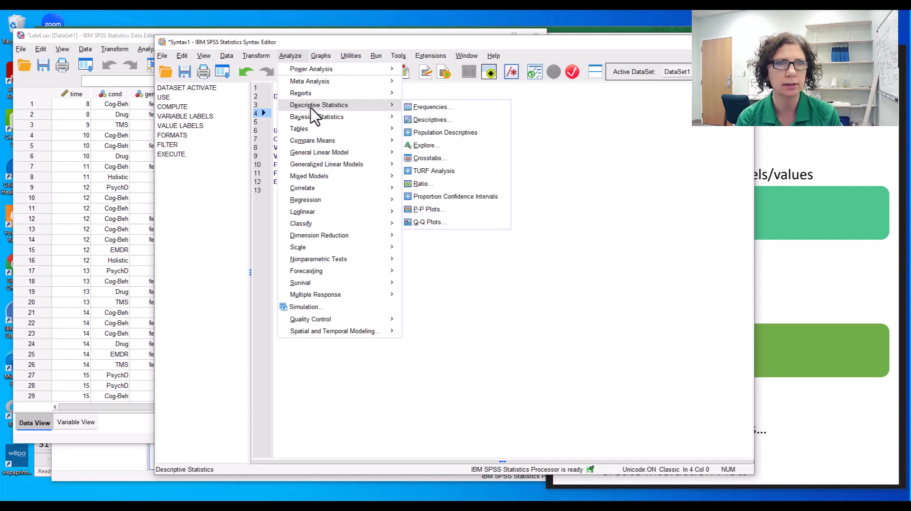
{"action": "left_click", "coordinate": [432, 107]}
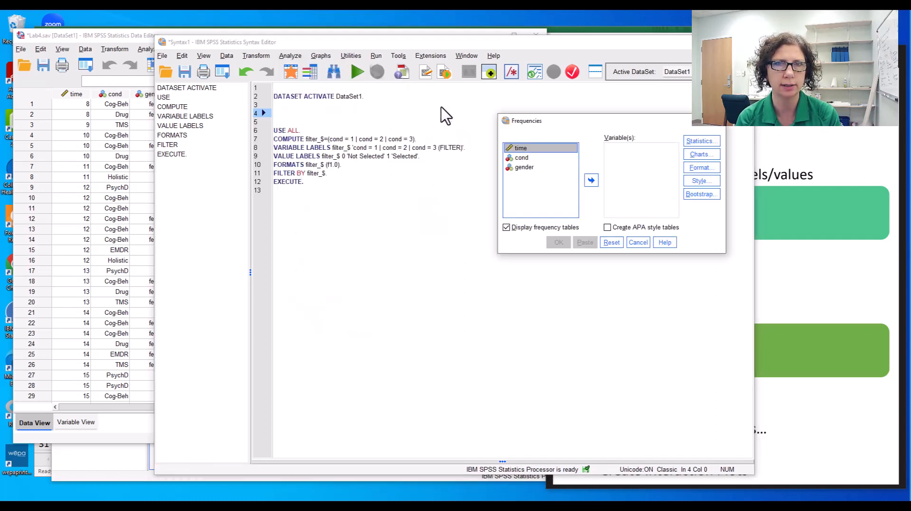
{"action": "left_click", "coordinate": [521, 158]}
{"action": "left_click", "coordinate": [526, 168], "text": "shift"}
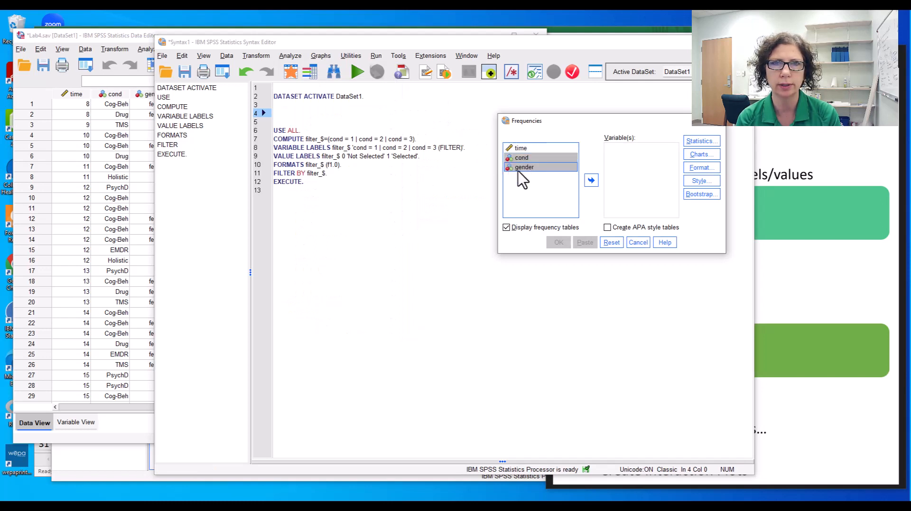
{"action": "left_click", "coordinate": [591, 180]}
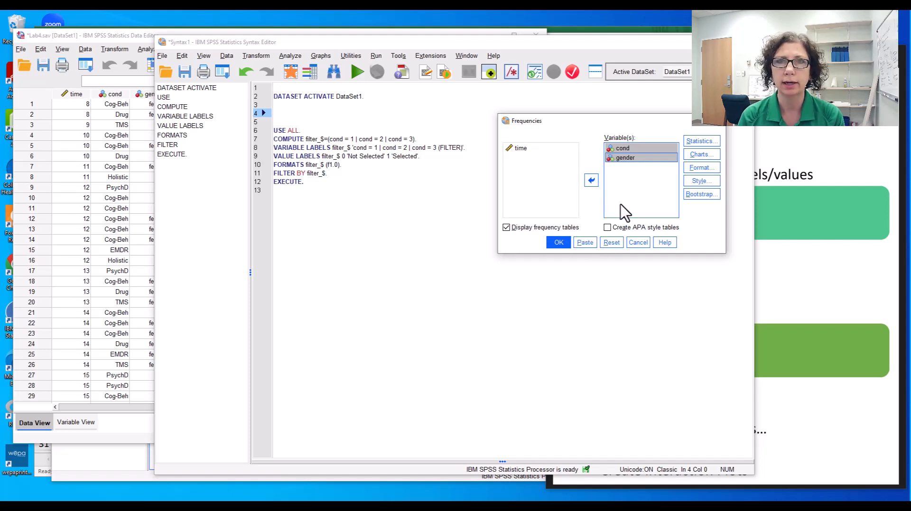
{"action": "left_click", "coordinate": [585, 243]}
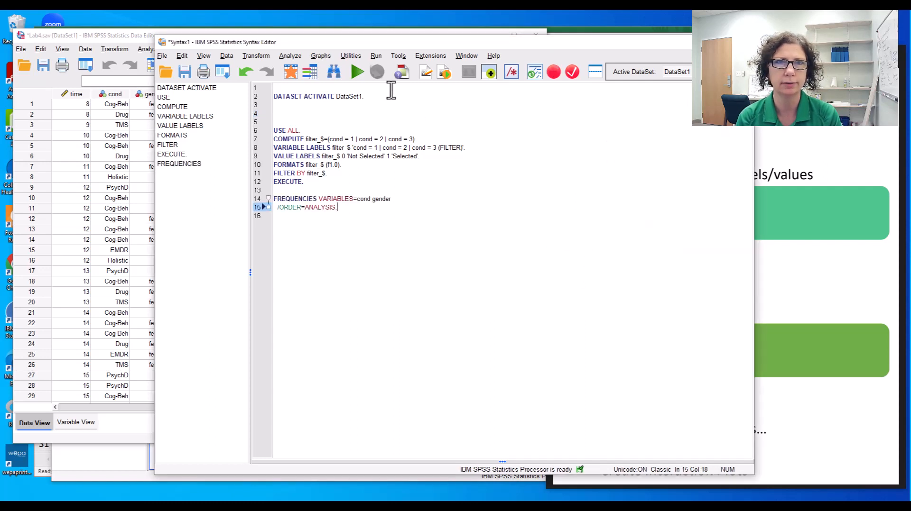
Step: Set up Descriptives for the time variable and paste the command into the syntax file
{"action": "left_click", "coordinate": [290, 55]}
{"action": "mouse_move", "coordinate": [321, 106]}
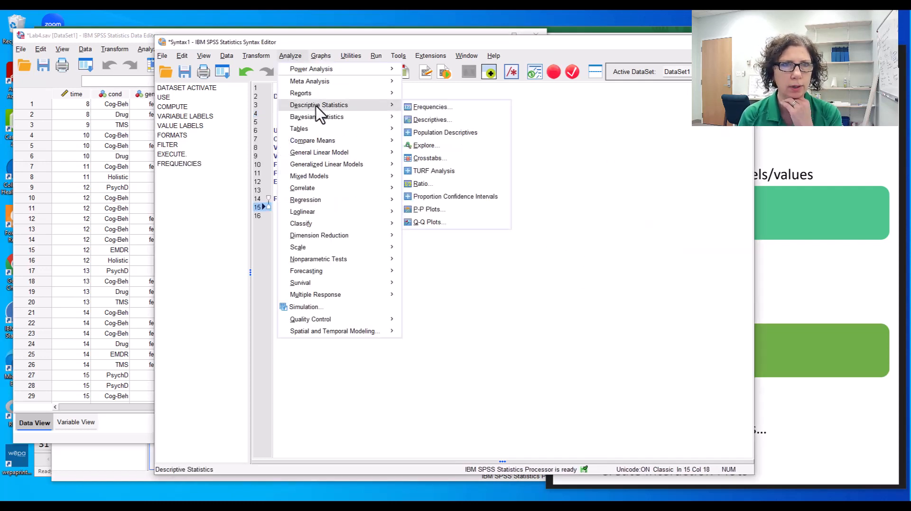
{"action": "left_click", "coordinate": [439, 122]}
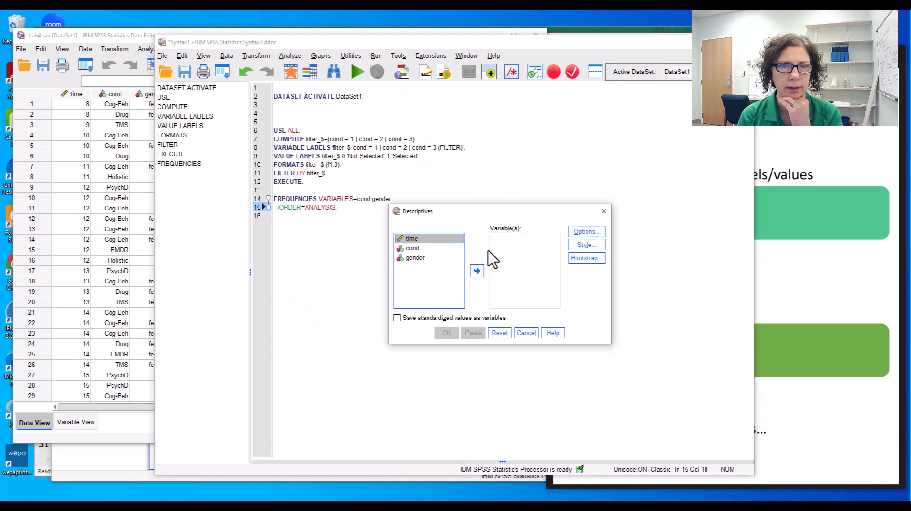
{"action": "left_click", "coordinate": [476, 271]}
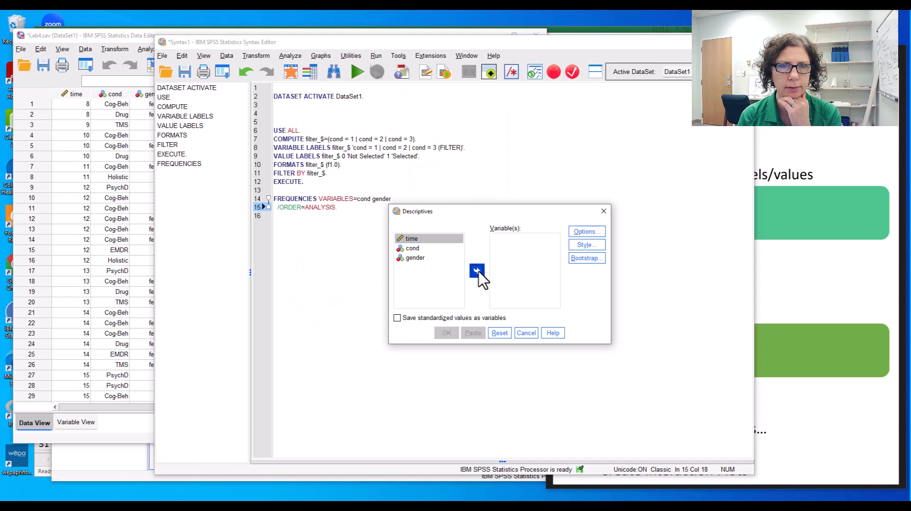
{"action": "left_click", "coordinate": [472, 333]}
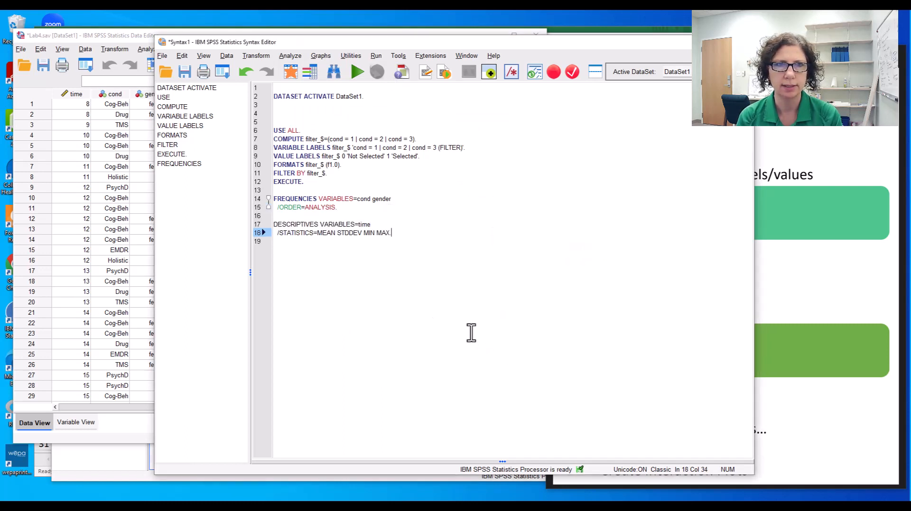
Step: Move the FREQUENCIES and DESCRIPTIVES commands from the end of the syntax to line 3, directly below DATASET ACTIVATE
{"action": "left_click_drag", "start_coordinate": [403, 234], "coordinate": [272, 199]}
{"action": "key", "text": "ctrl+c"}
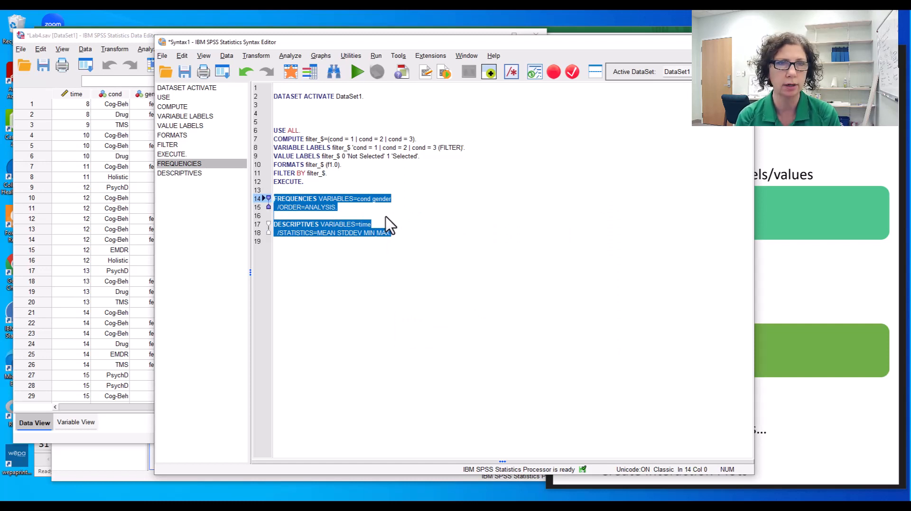
{"action": "key", "text": "Delete"}
{"action": "left_click", "coordinate": [286, 108]}
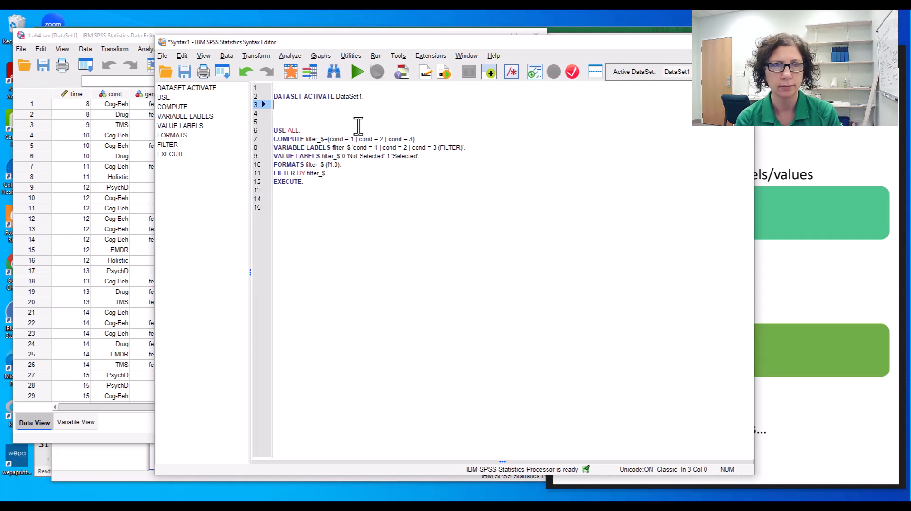
{"action": "key", "text": "ctrl+v"}
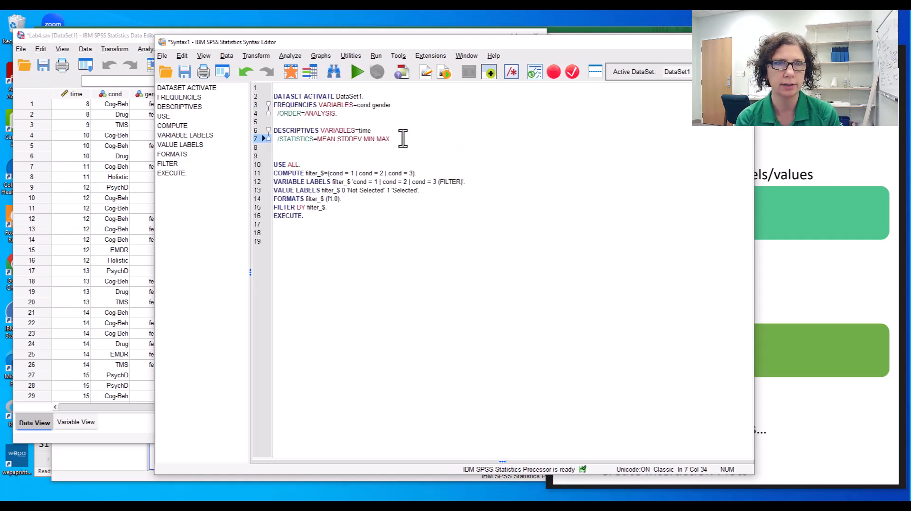
Step: Run the syntax from DATASET ACTIVATE through DESCRIPTIVES and examine the Statistics and Therapeutic Approach frequency tables in the output
{"action": "left_click_drag", "start_coordinate": [392, 139], "coordinate": [272, 95]}
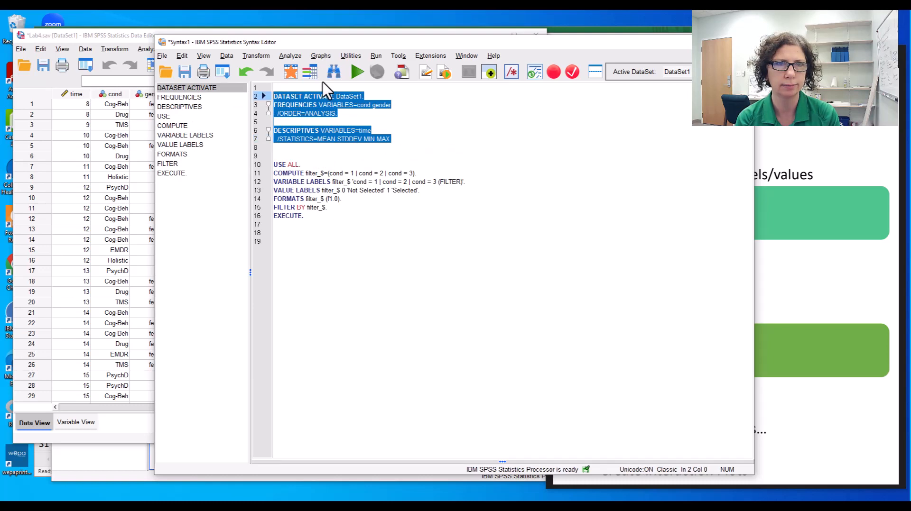
{"action": "left_click", "coordinate": [357, 72]}
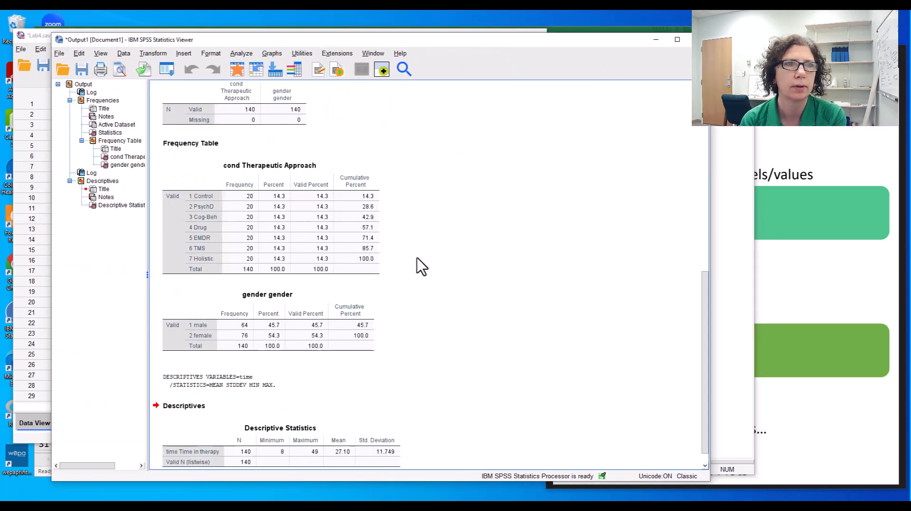
{"action": "scroll", "coordinate": [422, 267], "scroll_direction": "up", "scroll_amount": 3}
{"action": "left_click", "coordinate": [248, 197]}
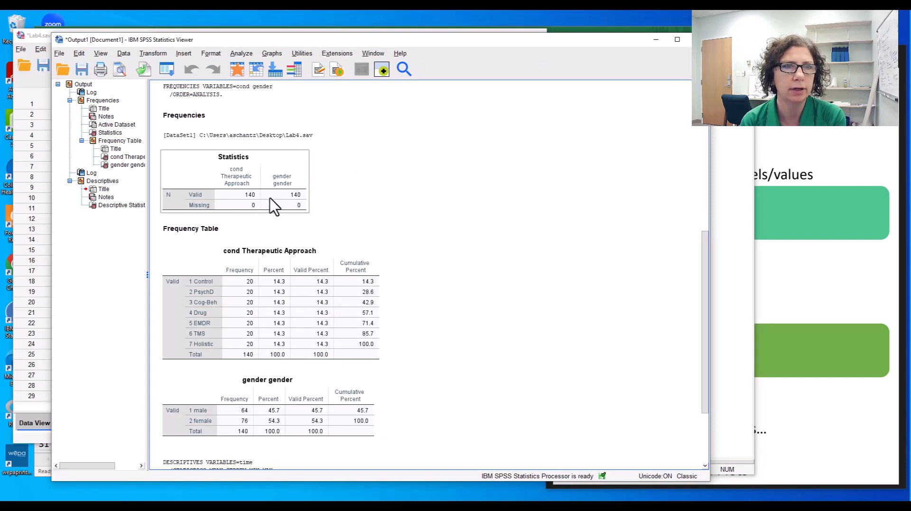
{"action": "left_click", "coordinate": [369, 247]}
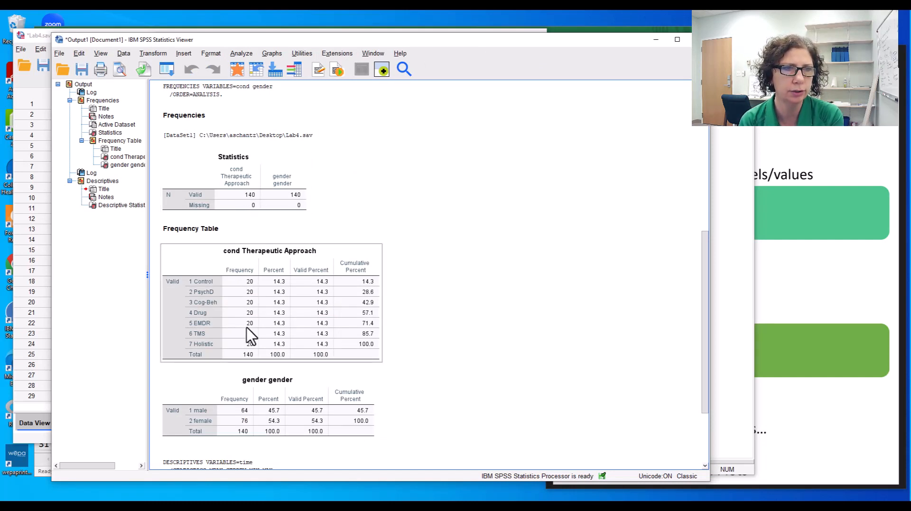
Step: Examine the full-sample gender frequency table and the Descriptive Statistics for time in the output
{"action": "scroll", "coordinate": [247, 335], "scroll_direction": "down", "scroll_amount": 2}
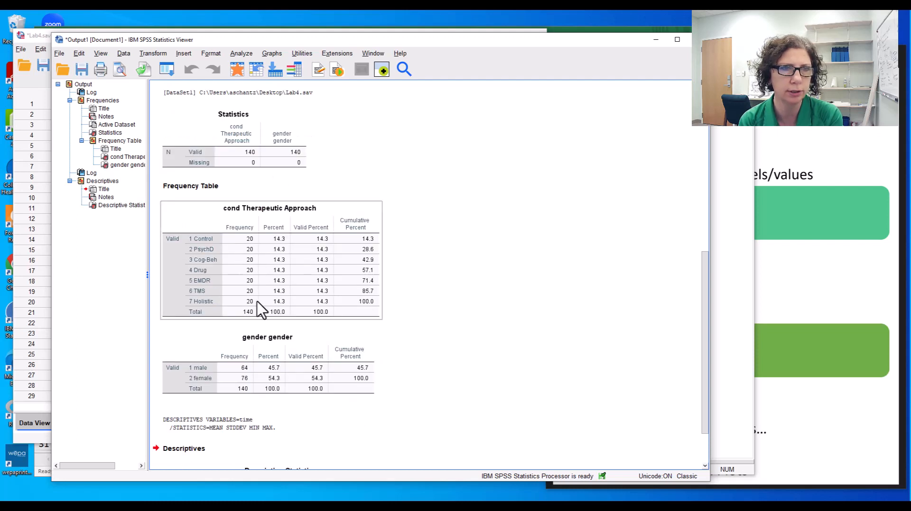
{"action": "scroll", "coordinate": [434, 275], "scroll_direction": "down", "scroll_amount": 3}
{"action": "left_click", "coordinate": [306, 316]}
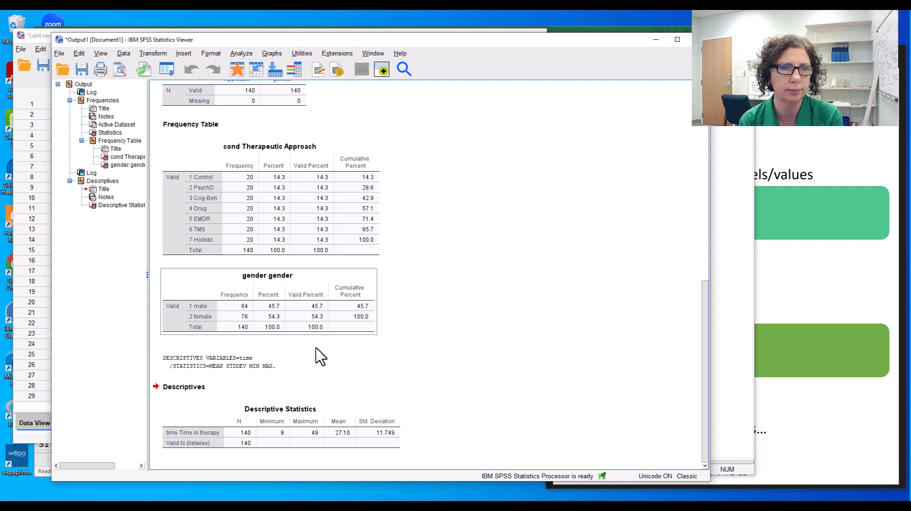
{"action": "left_click", "coordinate": [530, 359]}
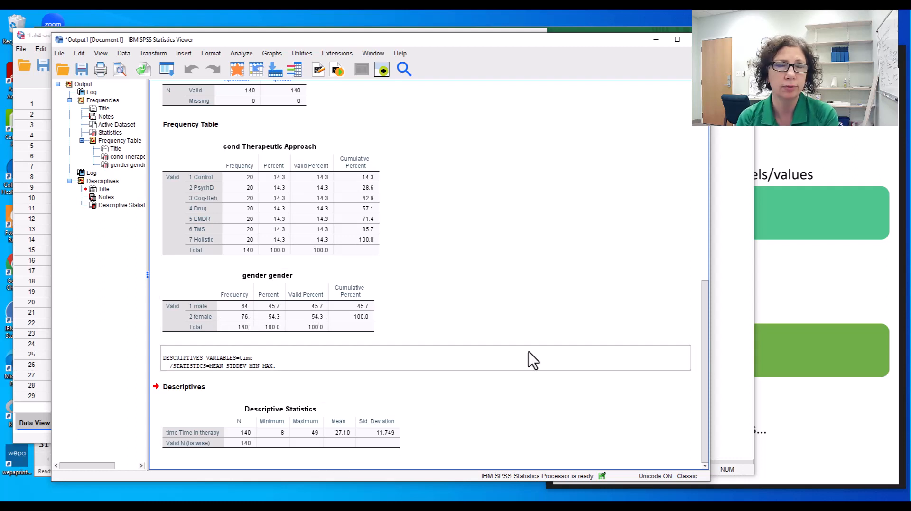
{"action": "left_click", "coordinate": [383, 421]}
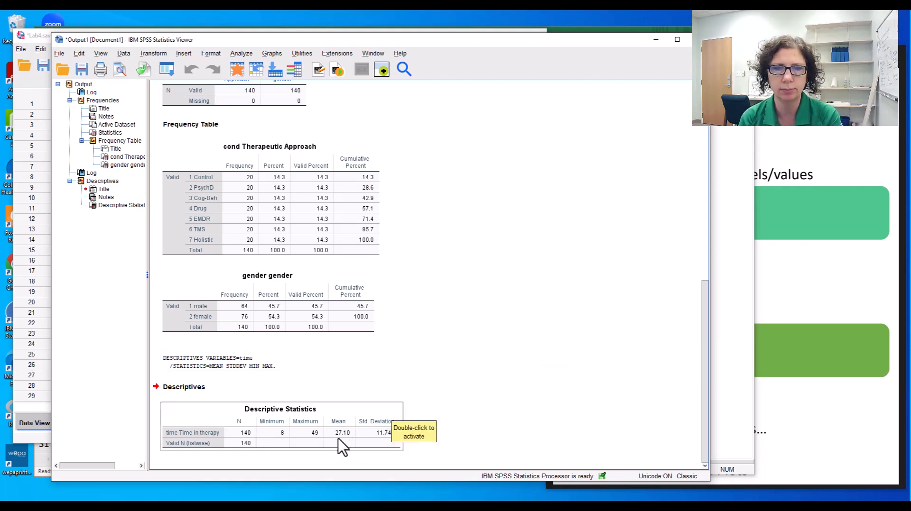
{"action": "left_click", "coordinate": [552, 369]}
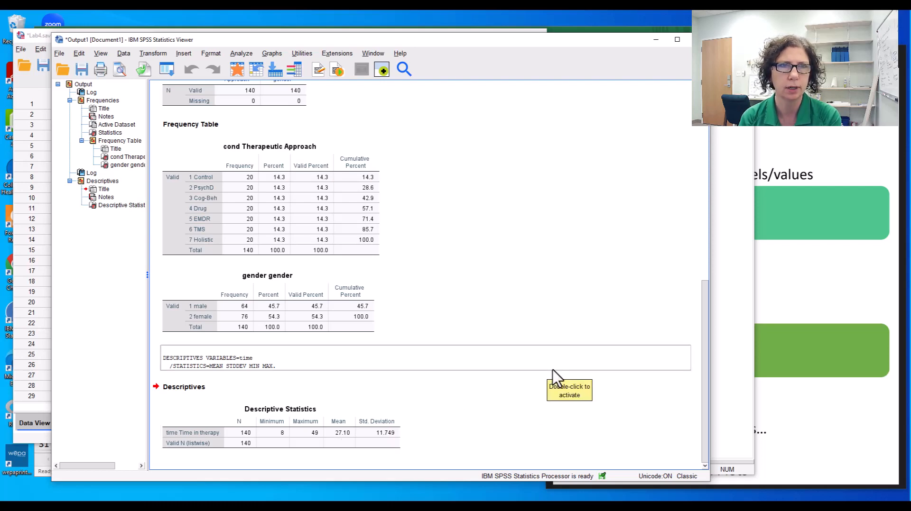
Step: Run the filter syntax from USE ALL through EXECUTE to keep only conditions 1, 2 and 3
{"action": "key", "text": "alt+Tab"}
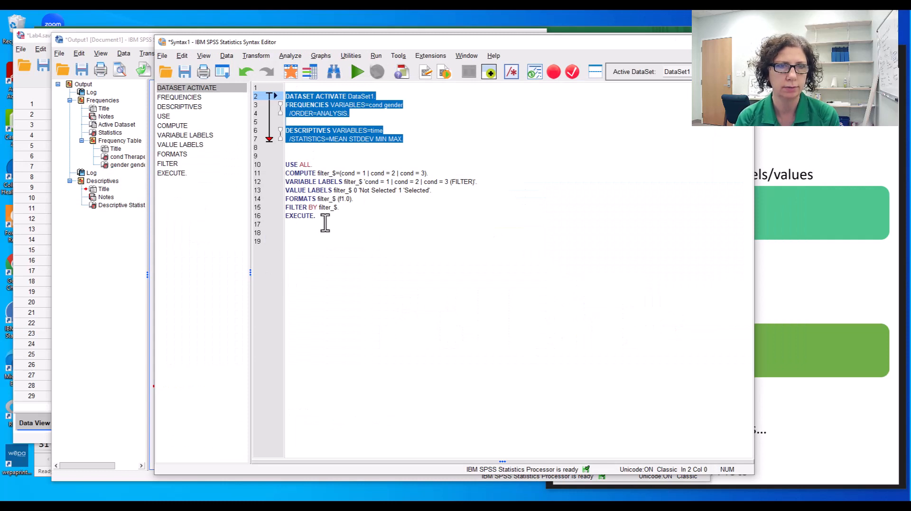
{"action": "left_click_drag", "start_coordinate": [325, 219], "coordinate": [279, 162]}
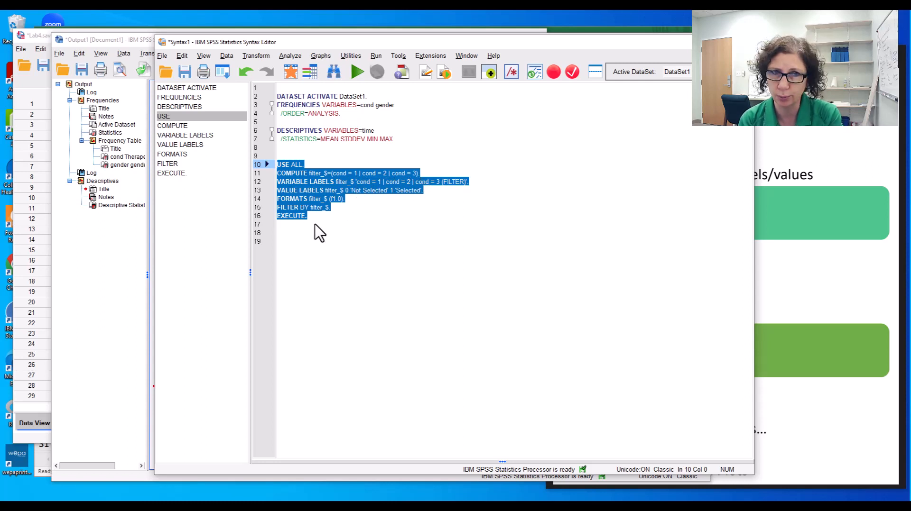
{"action": "left_click", "coordinate": [357, 73]}
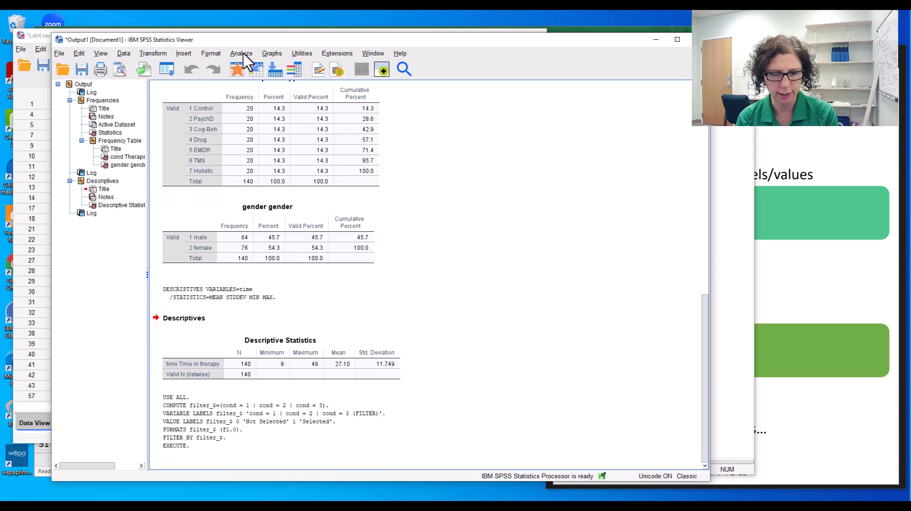
Step: Copy the FREQUENCIES and DESCRIPTIVES commands from lines 3–7 to line 18, below the filter's EXECUTE
{"action": "key", "text": "alt+Tab"}
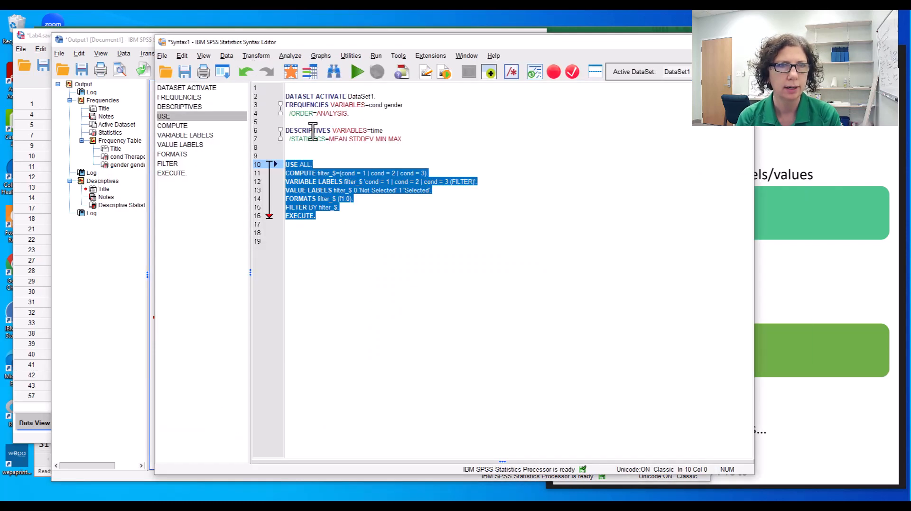
{"action": "left_click", "coordinate": [312, 132]}
{"action": "left_click_drag", "start_coordinate": [401, 139], "coordinate": [271, 114]}
{"action": "key", "text": "ctrl+c"}
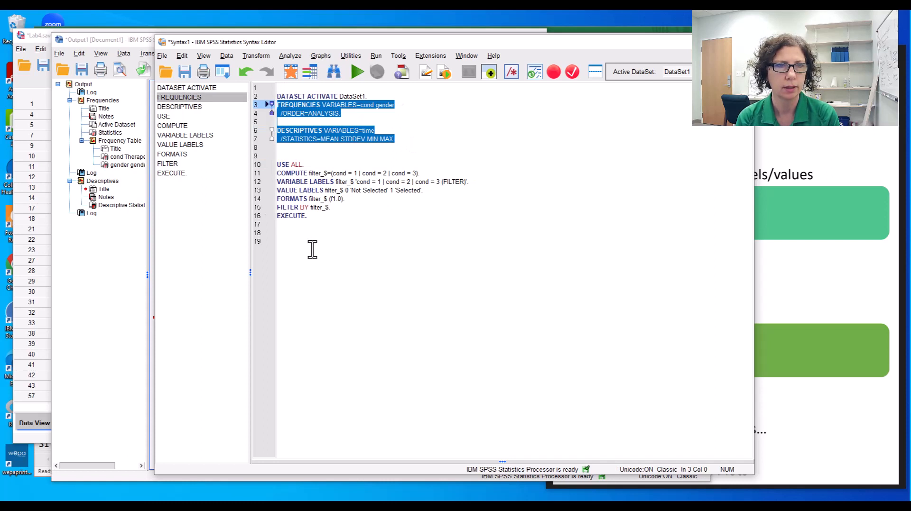
{"action": "left_click", "coordinate": [301, 233]}
{"action": "key", "text": "ctrl+v"}
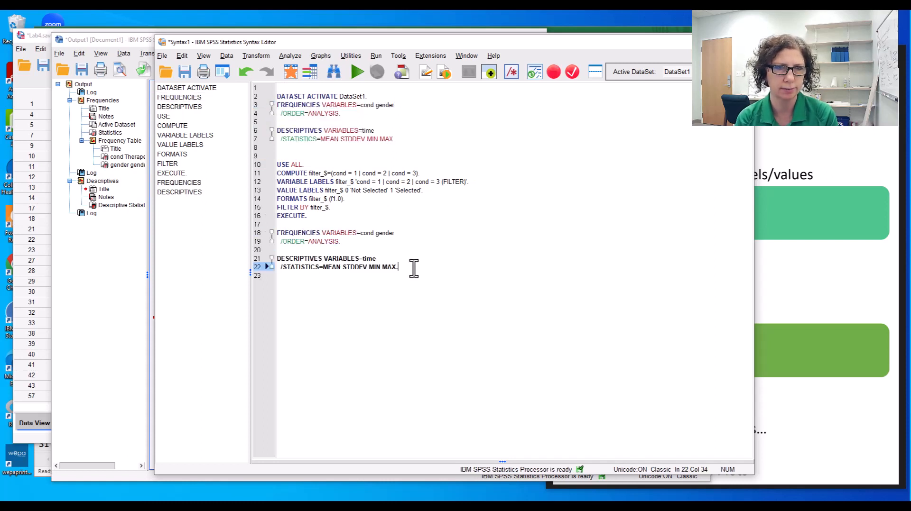
{"action": "key", "text": "Return"}
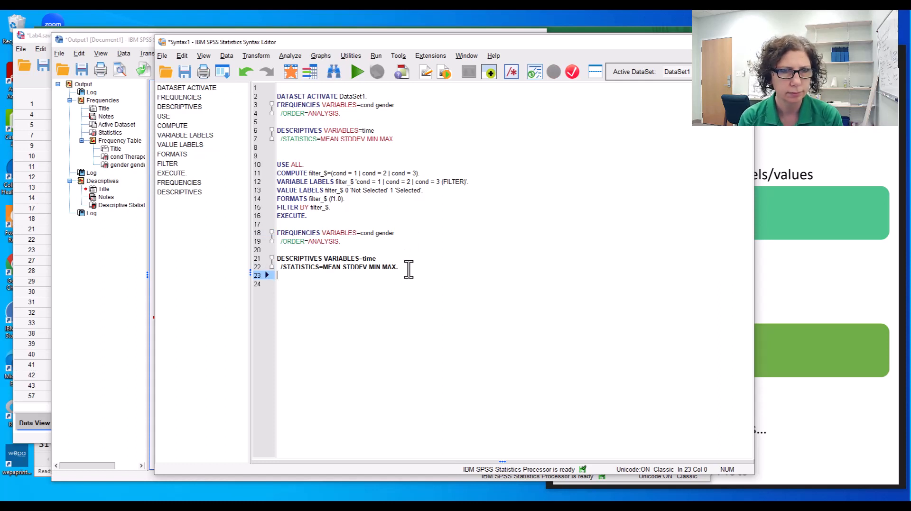
Step: Replace the second DESCRIPTIVES command in the syntax with a fresh copy of the one on lines 6–7, starting at line 21
{"action": "left_click", "coordinate": [407, 267]}
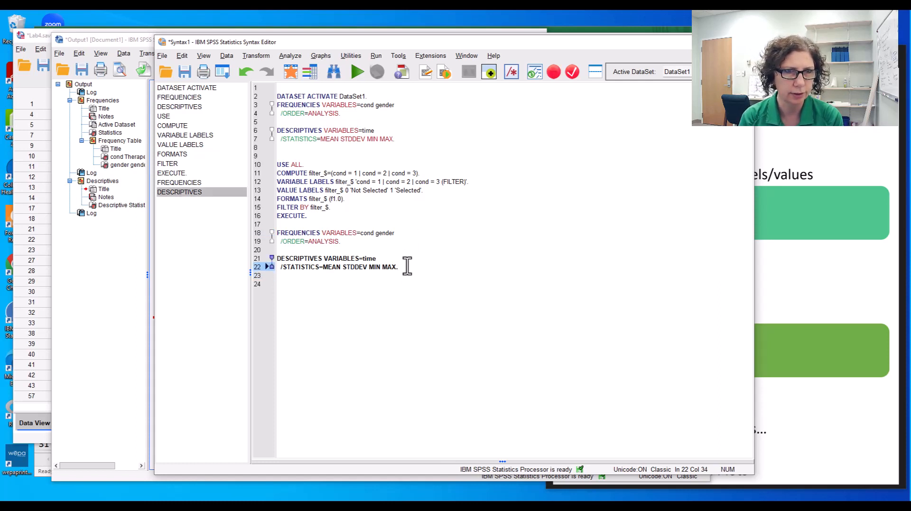
{"action": "left_click_drag", "start_coordinate": [407, 268], "coordinate": [269, 250]}
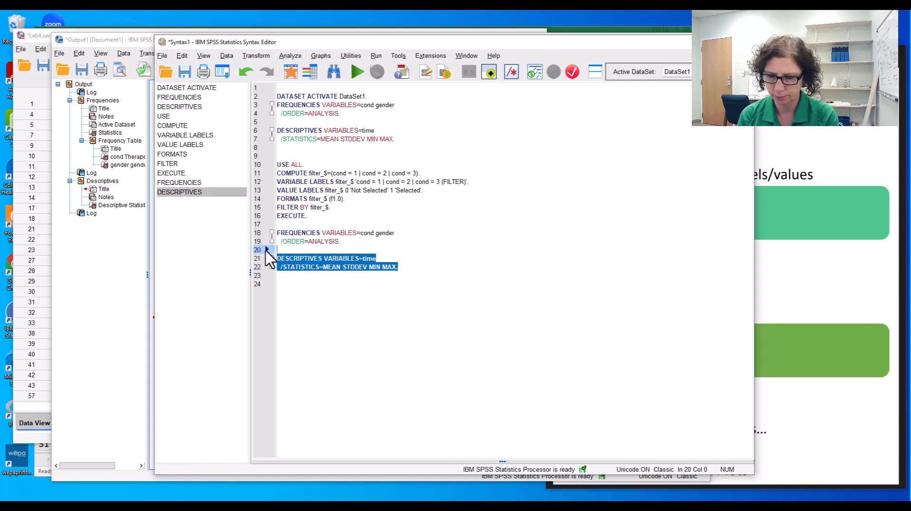
{"action": "key", "text": "Delete"}
{"action": "left_click_drag", "start_coordinate": [401, 138], "coordinate": [260, 133]}
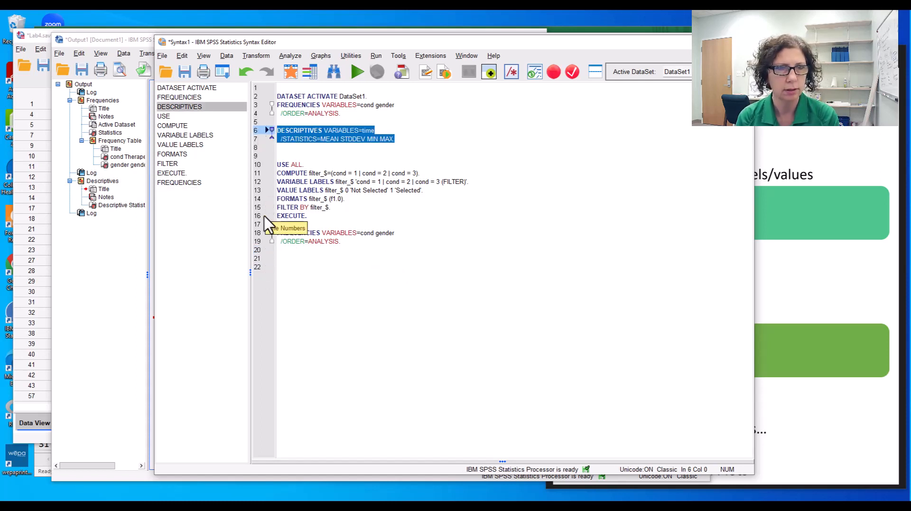
{"action": "key", "text": "ctrl+c"}
{"action": "left_click", "coordinate": [287, 250]}
{"action": "key", "text": "Return"}
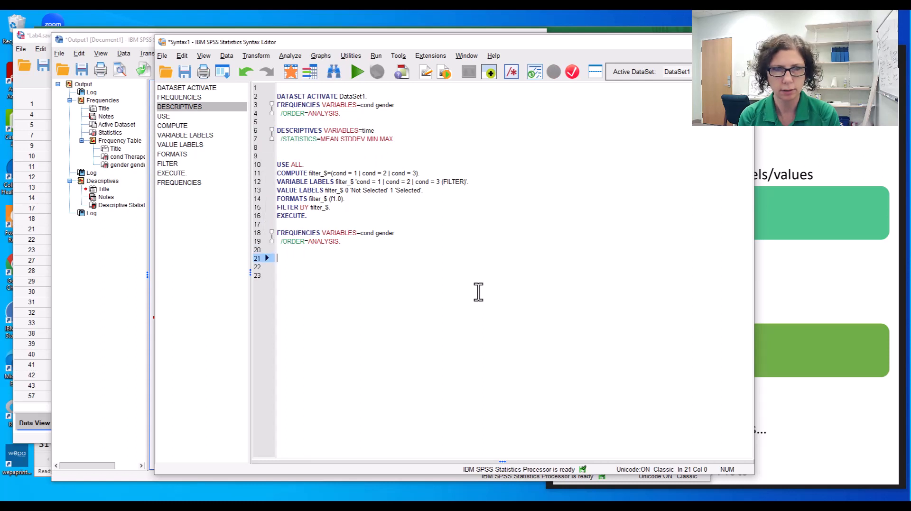
{"action": "key", "text": "ctrl+v"}
{"action": "key", "text": "Return"}
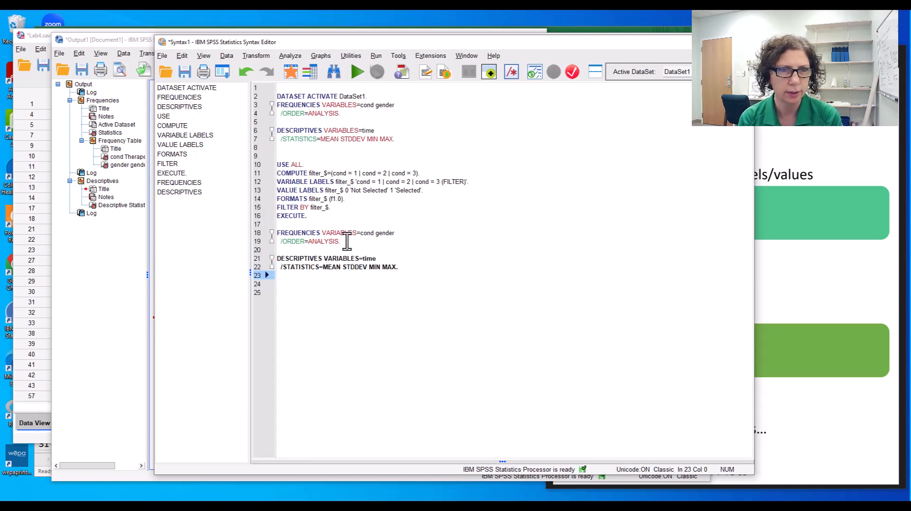
Step: Run the FREQUENCIES and DESCRIPTIVES commands on lines 18–22 for the filtered sample
{"action": "left_click_drag", "start_coordinate": [344, 241], "coordinate": [278, 232]}
{"action": "left_click_drag", "start_coordinate": [415, 272], "coordinate": [266, 237]}
{"action": "left_click", "coordinate": [357, 72]}
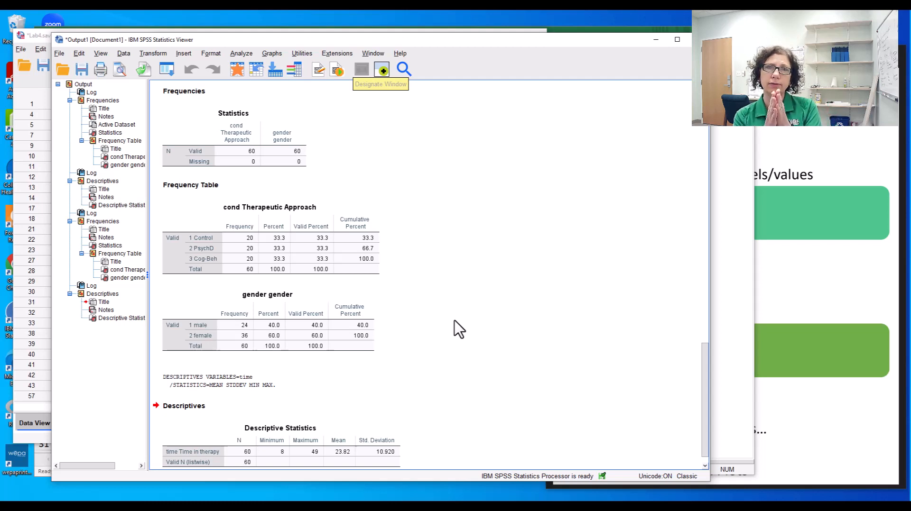
Step: Examine the filtered frequency tables for cond and gender, and compare the Descriptive Statistics for time with the full-sample results
{"action": "left_click", "coordinate": [259, 274]}
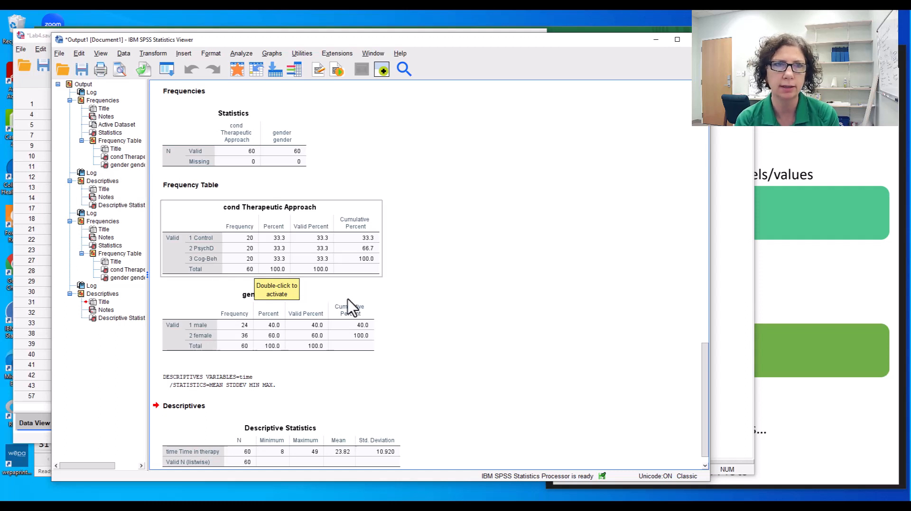
{"action": "left_click", "coordinate": [518, 253]}
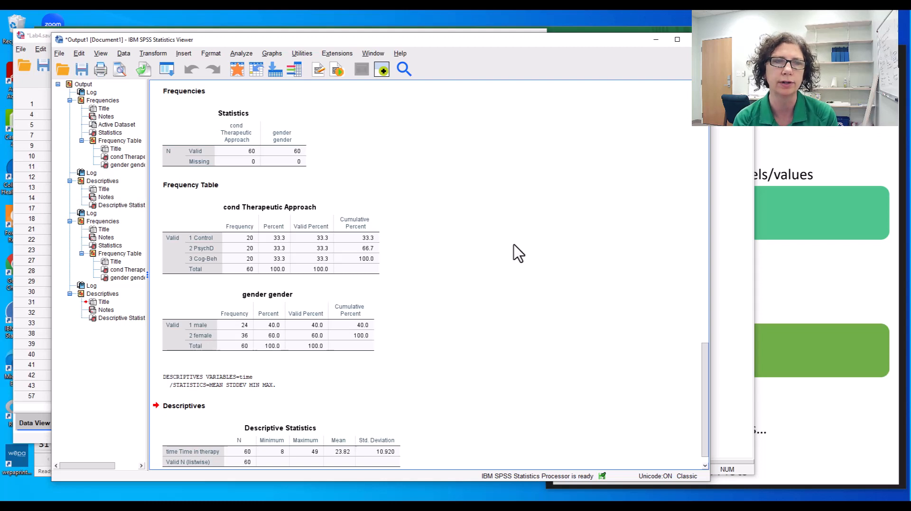
{"action": "scroll", "coordinate": [421, 309], "scroll_direction": "down", "scroll_amount": 1}
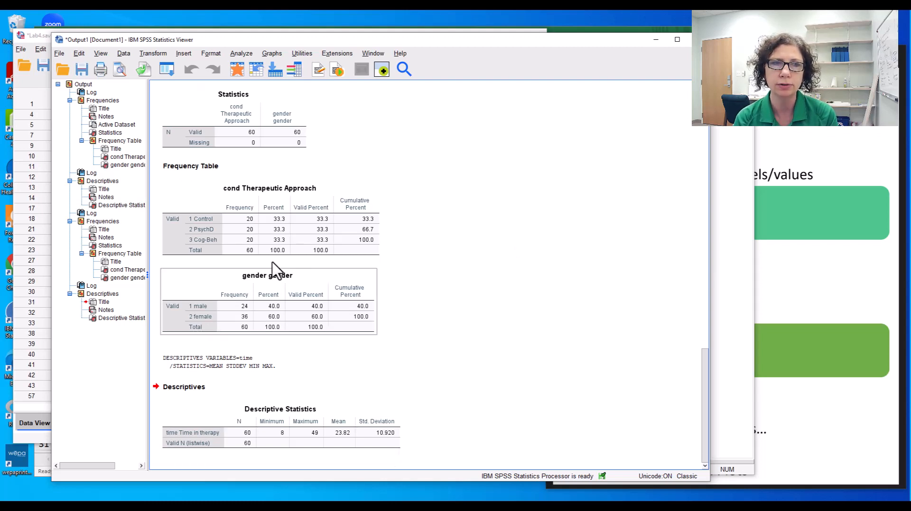
{"action": "left_click", "coordinate": [253, 258]}
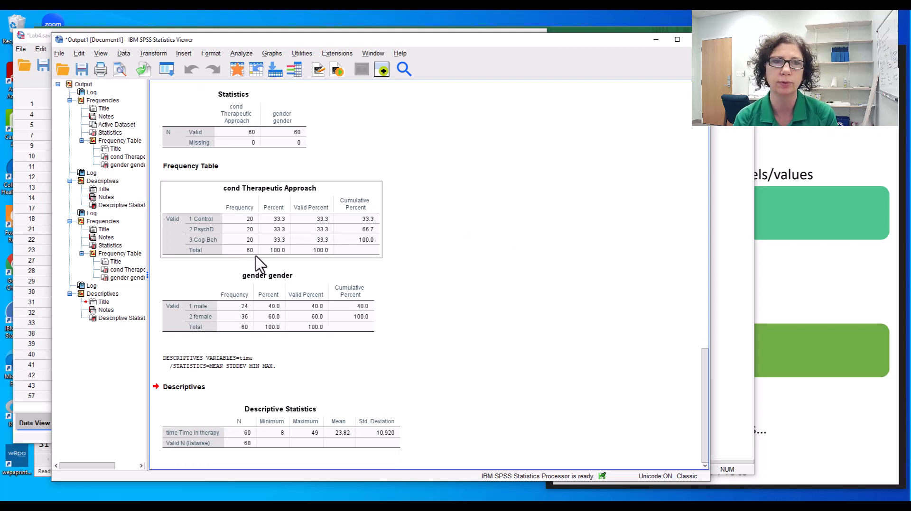
{"action": "left_click", "coordinate": [232, 311]}
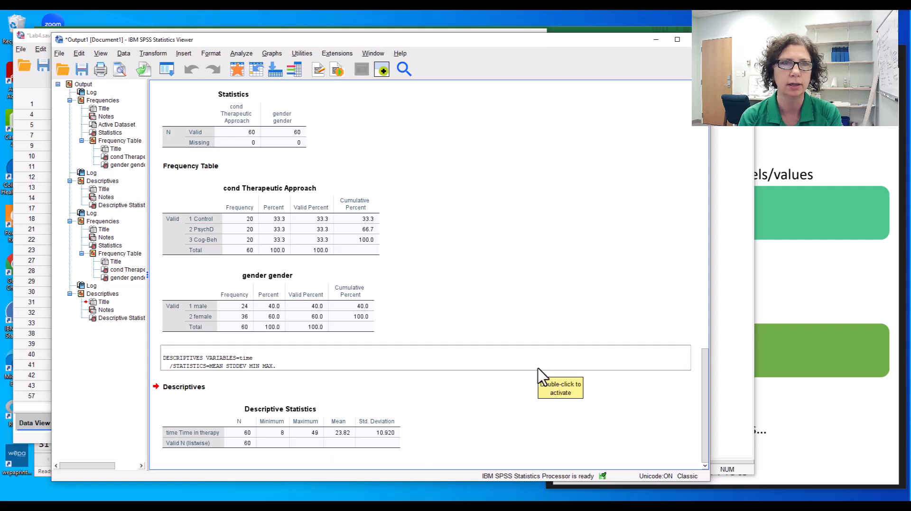
{"action": "scroll", "coordinate": [542, 378], "scroll_direction": "up", "scroll_amount": 12}
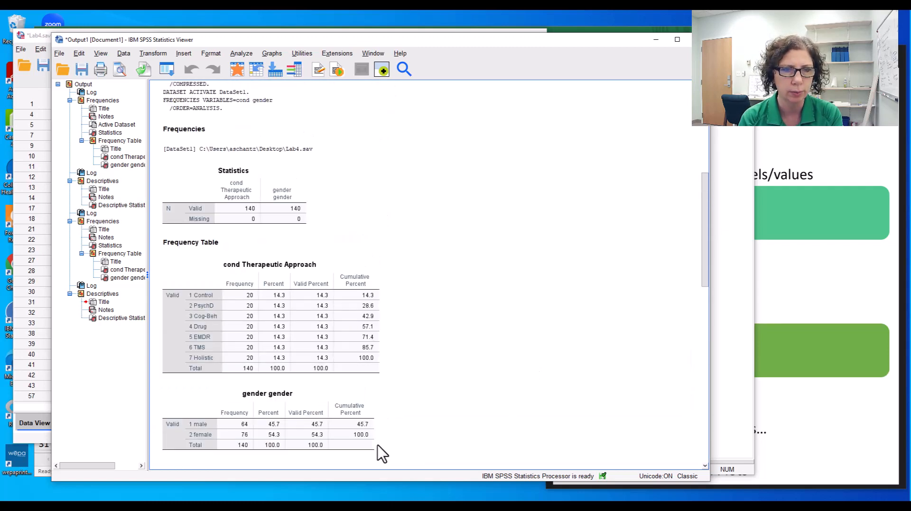
{"action": "scroll", "coordinate": [392, 422], "scroll_direction": "up", "scroll_amount": 5}
{"action": "scroll", "coordinate": [395, 421], "scroll_direction": "down", "scroll_amount": 10}
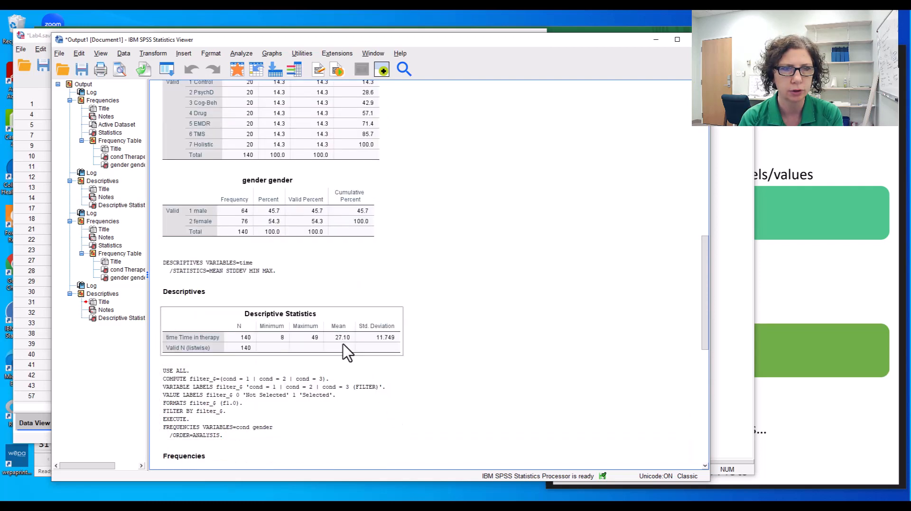
{"action": "scroll", "coordinate": [460, 344], "scroll_direction": "down", "scroll_amount": 10}
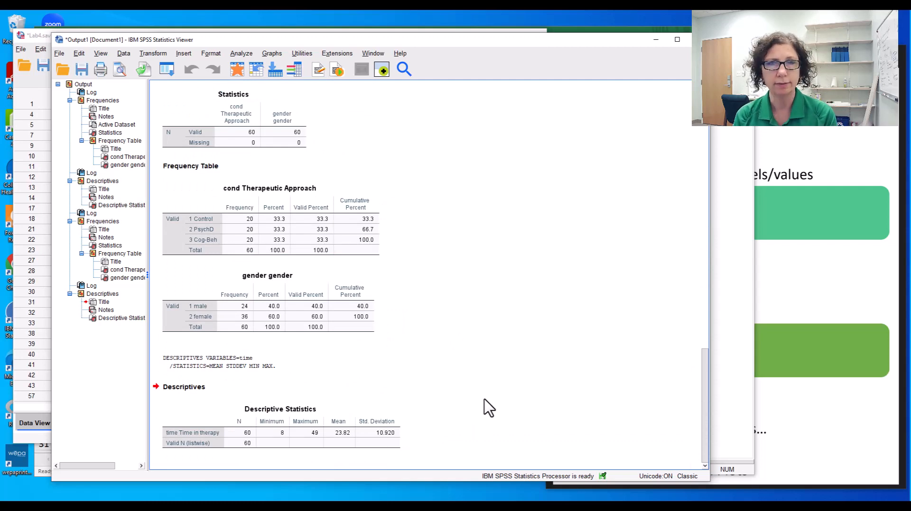
Step: Return to the syntax file and place the insertion point on empty line 24, below the second DESCRIPTIVES command
{"action": "key", "text": "alt+Tab"}
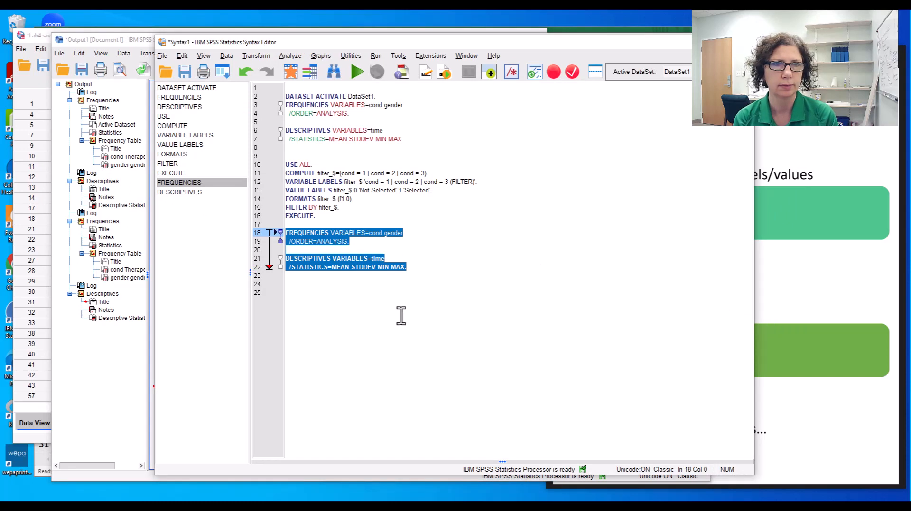
{"action": "left_click", "coordinate": [369, 292]}
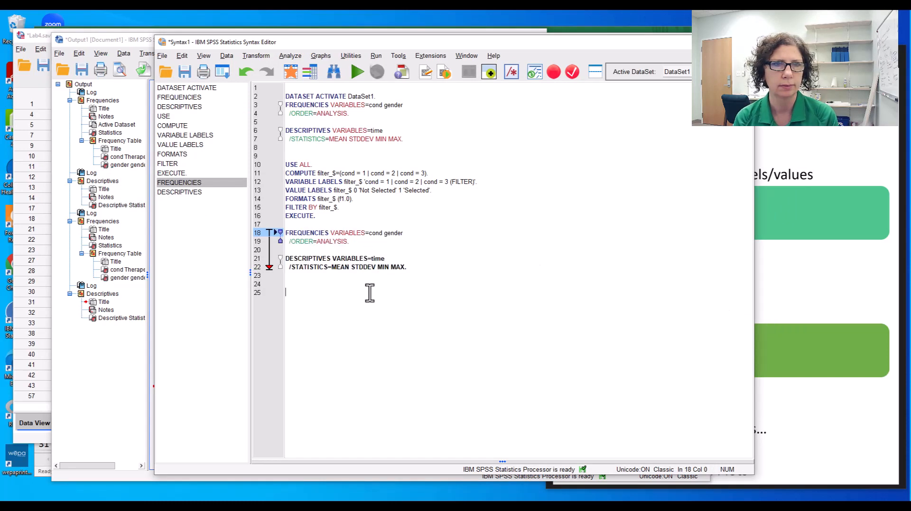
{"action": "left_click", "coordinate": [316, 284]}
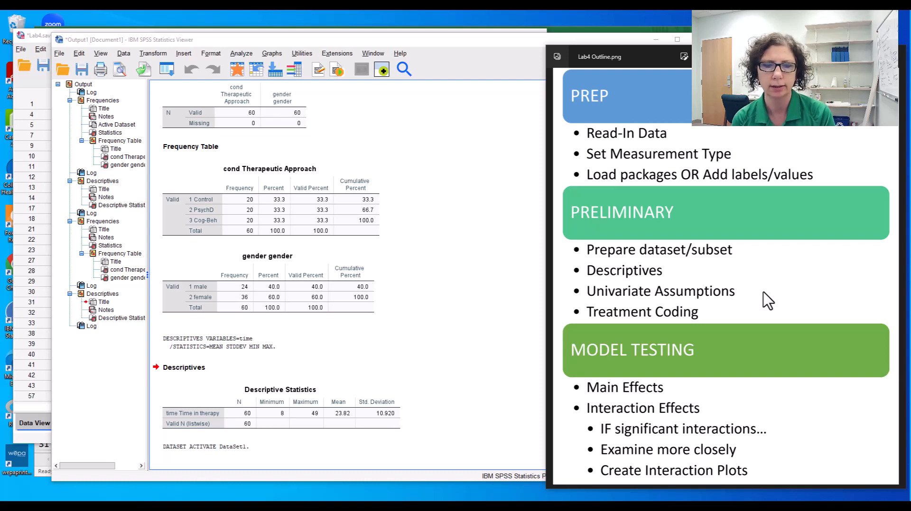
Step: Return to the syntax file and open Explore, checking time as the dependent variable and cond and gender as factors
{"action": "key", "text": "alt+Tab"}
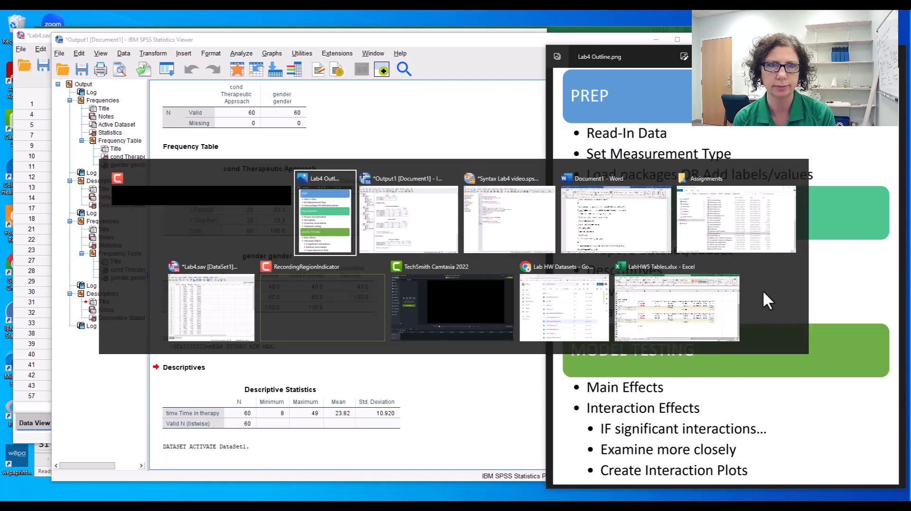
{"action": "key", "text": "alt+Tab"}
{"action": "key", "text": "alt+Tab"}
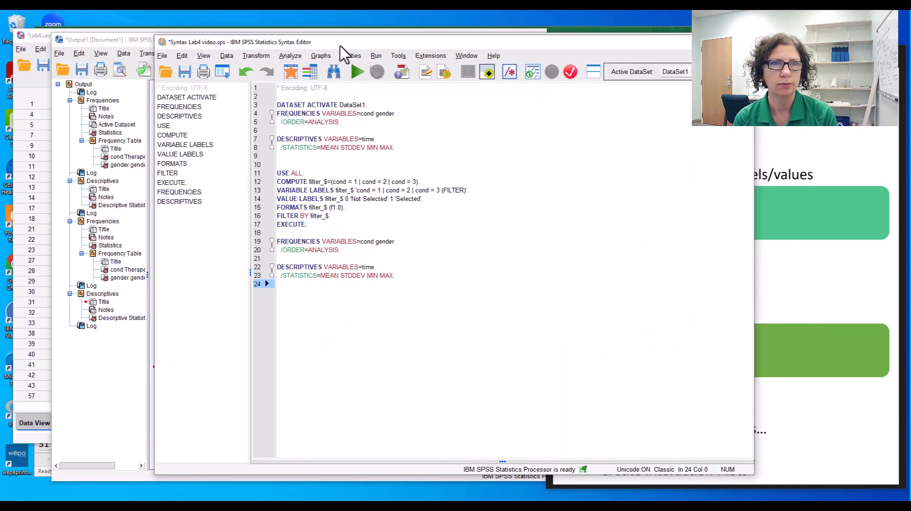
{"action": "left_click", "coordinate": [291, 58]}
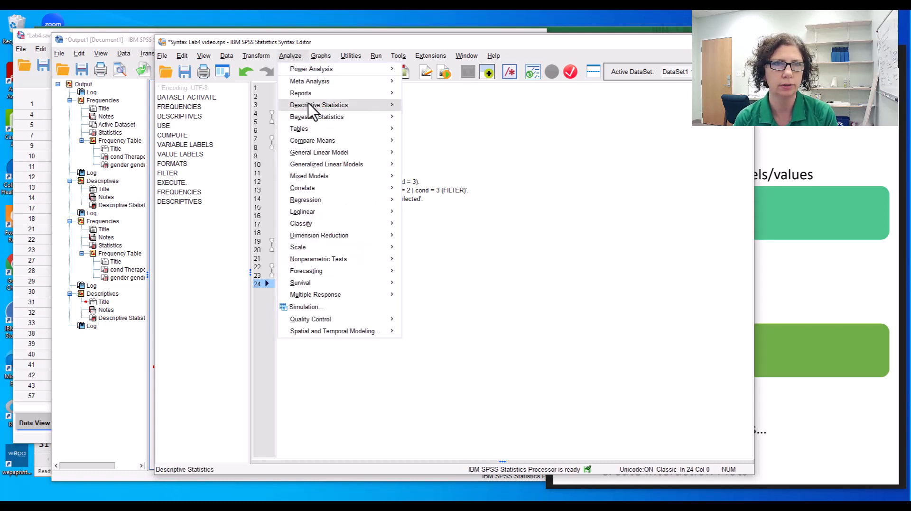
{"action": "mouse_move", "coordinate": [312, 107]}
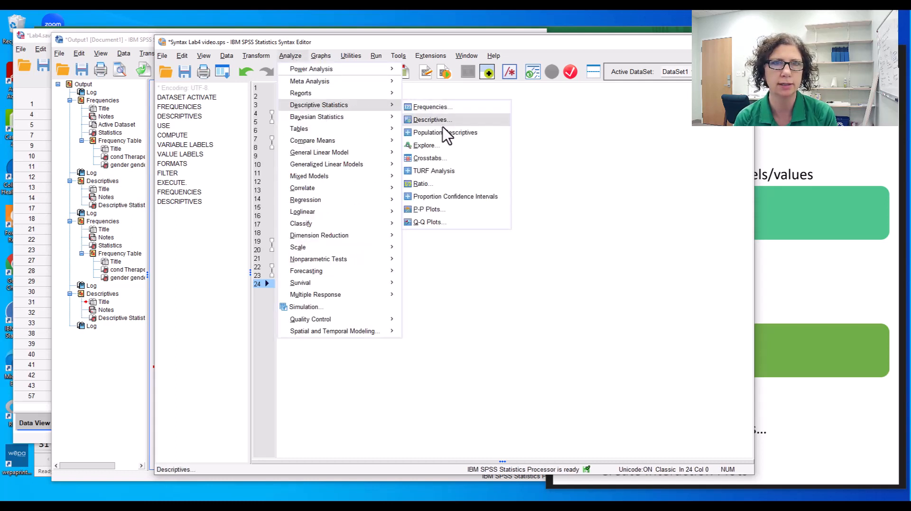
{"action": "left_click", "coordinate": [427, 146]}
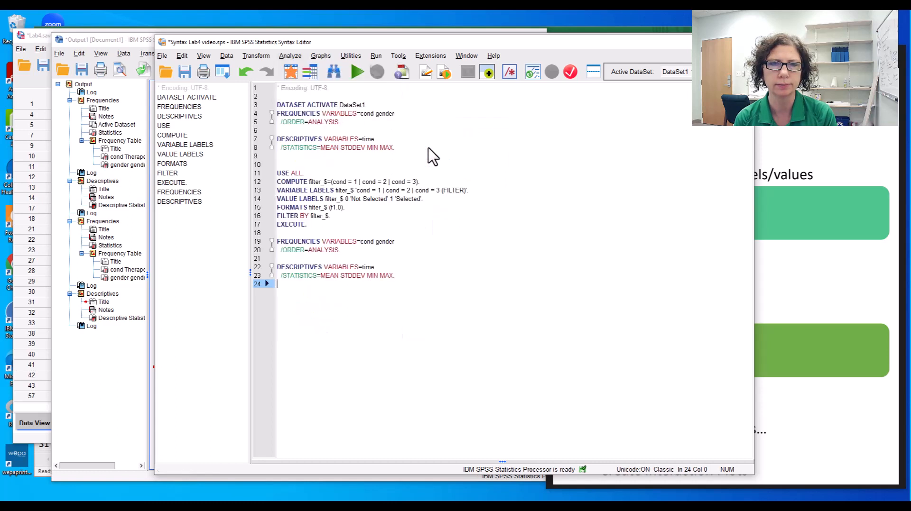
{"action": "left_click", "coordinate": [284, 178]}
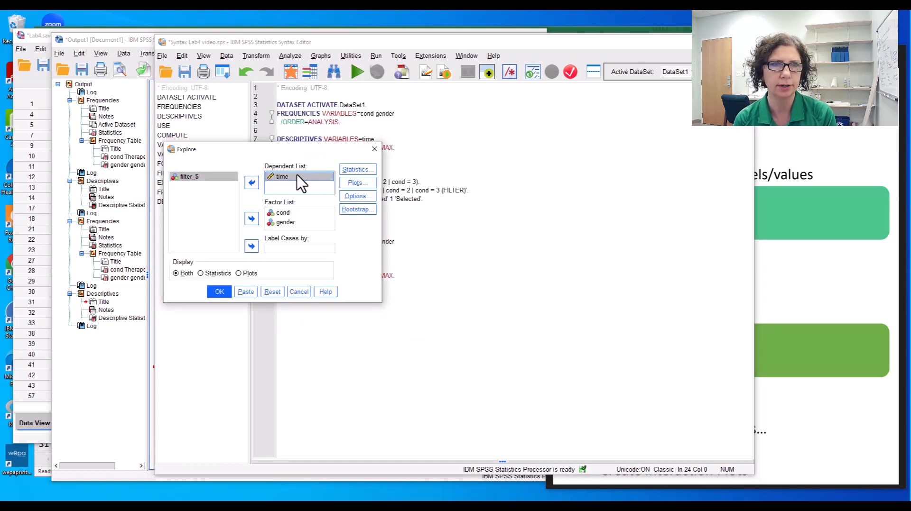
{"action": "left_click", "coordinate": [289, 222]}
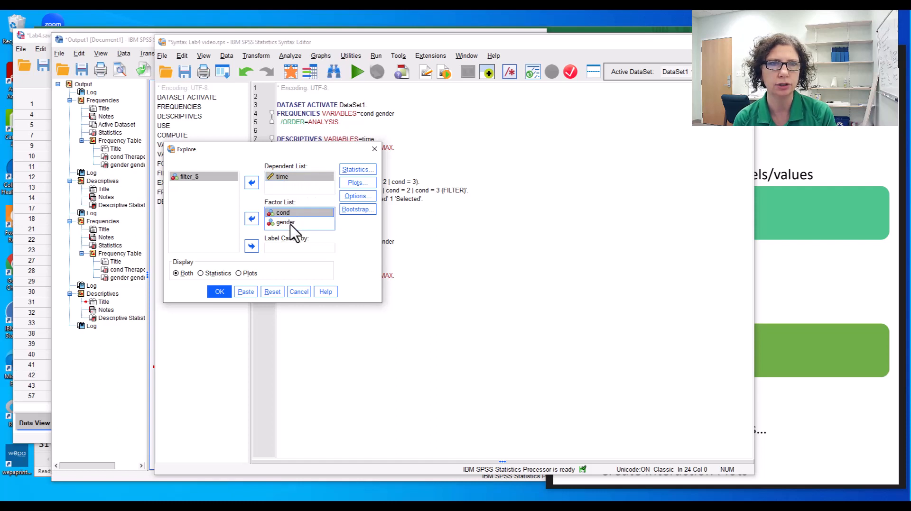
{"action": "left_click", "coordinate": [290, 224]}
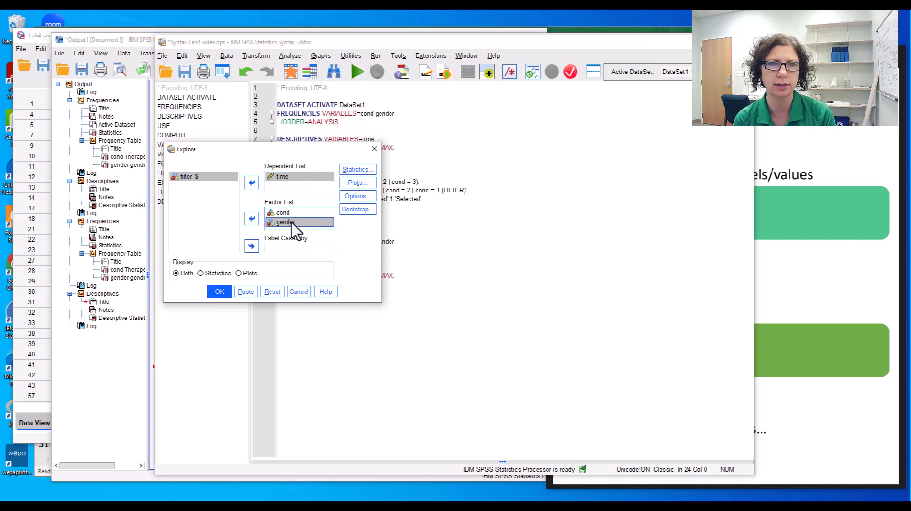
Step: Review Explore's missing-value options and its statistics settings
{"action": "left_click", "coordinate": [364, 198]}
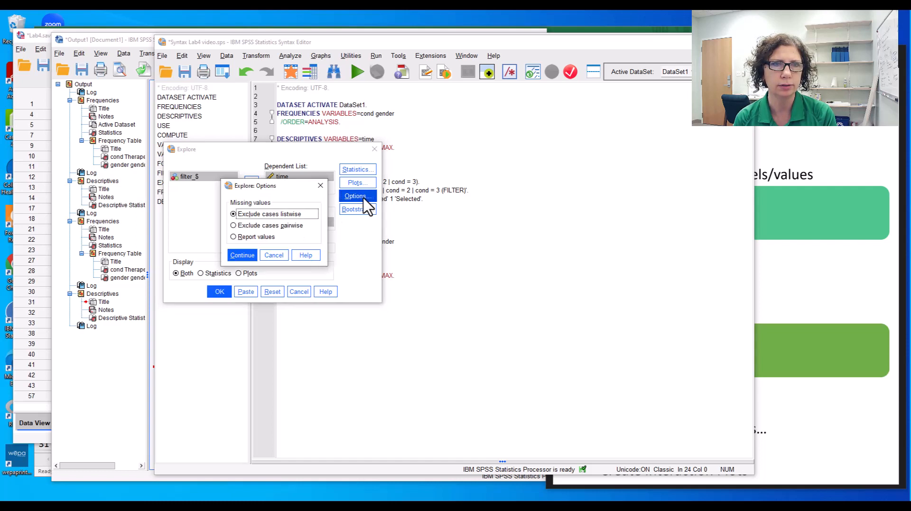
{"action": "left_click", "coordinate": [274, 256]}
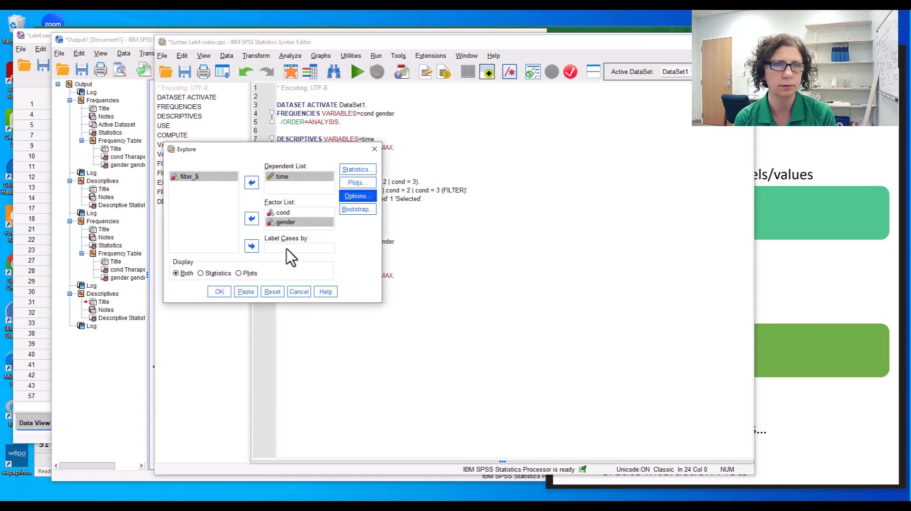
{"action": "left_click", "coordinate": [358, 171]}
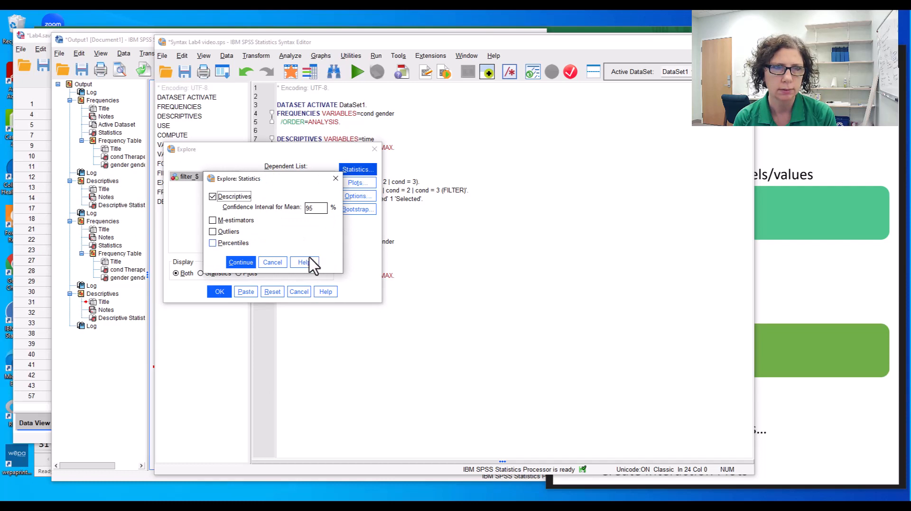
{"action": "left_click", "coordinate": [274, 264]}
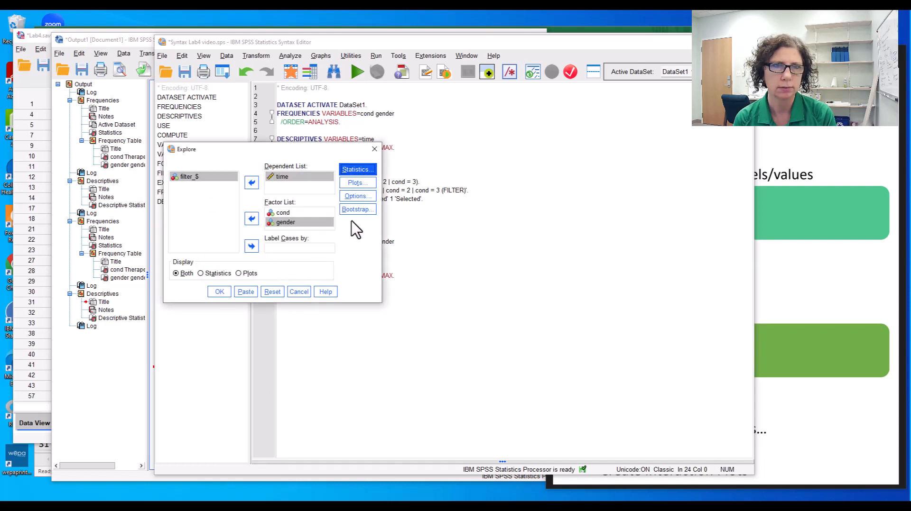
Step: Set the Explore plots to a histogram instead of stem-and-leaf, and include normality plots with tests
{"action": "left_click", "coordinate": [363, 186]}
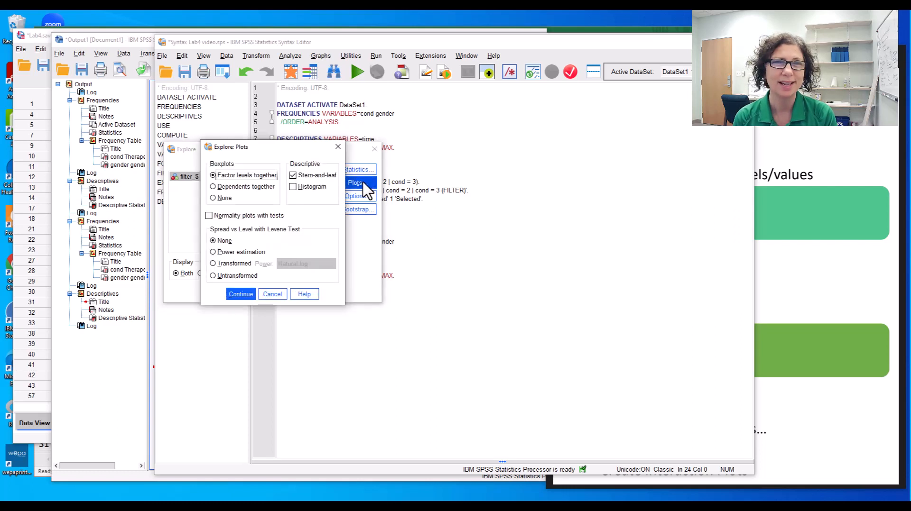
{"action": "left_click", "coordinate": [293, 175]}
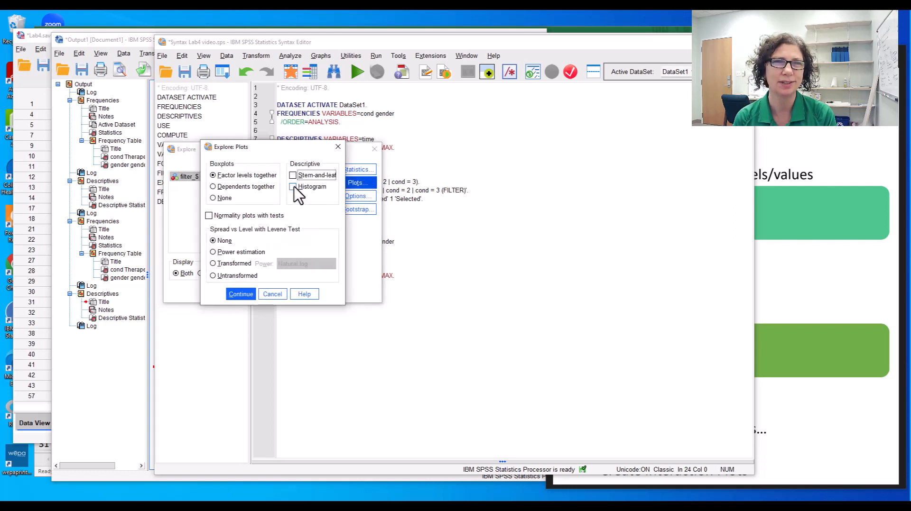
{"action": "left_click", "coordinate": [292, 187]}
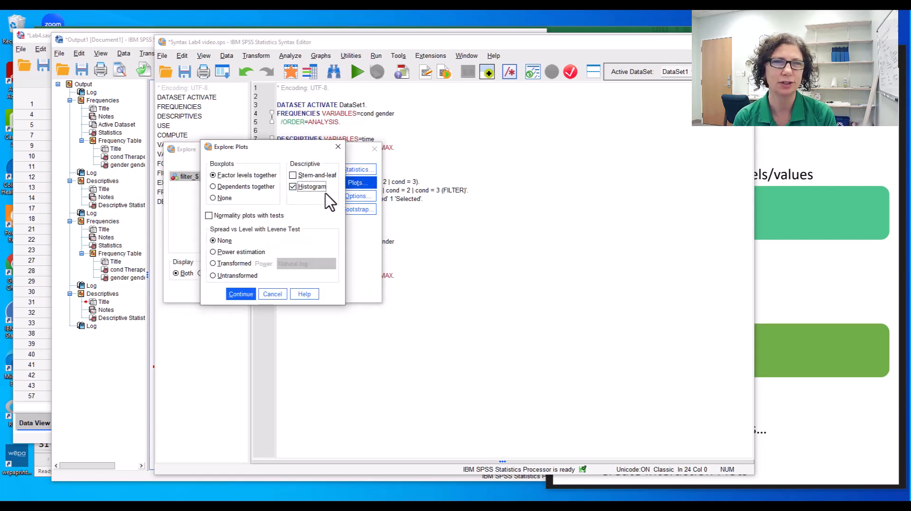
{"action": "left_click", "coordinate": [209, 216]}
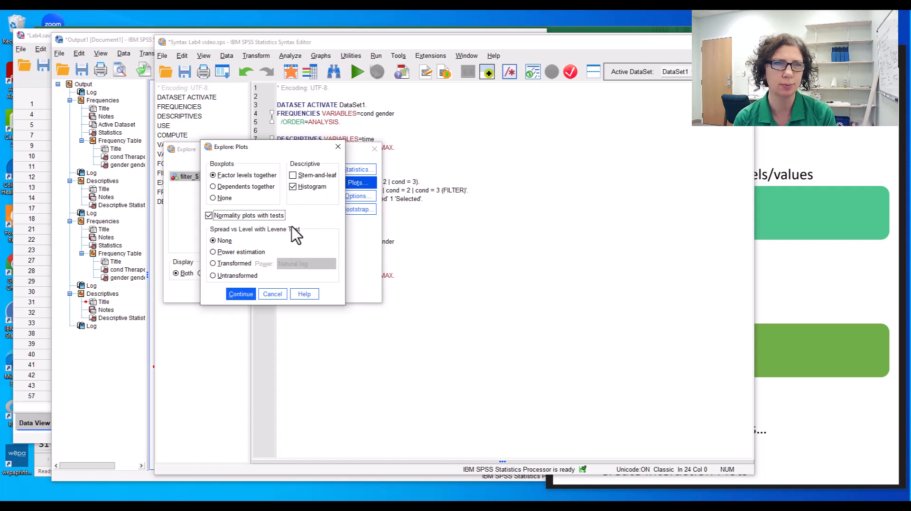
{"action": "left_click", "coordinate": [240, 294]}
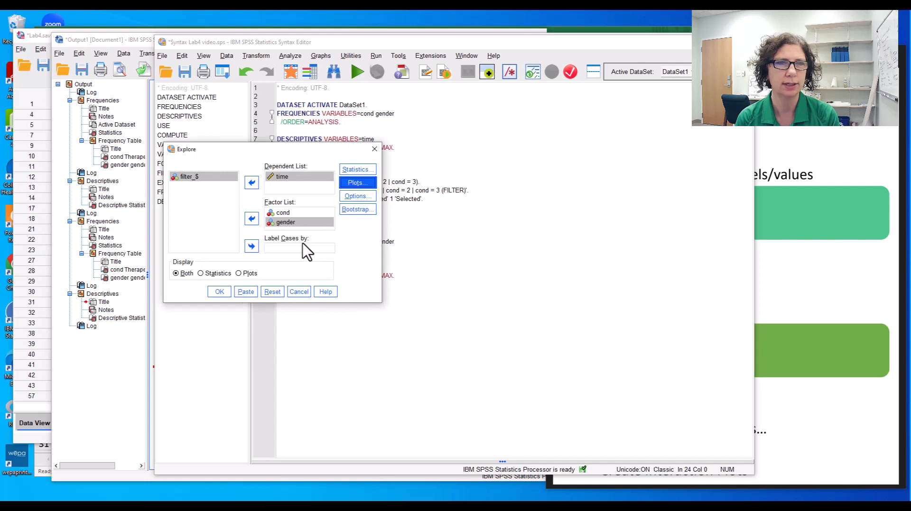
Step: Paste the Explore command into the syntax file and run the EXAMINE block on lines 25–31
{"action": "left_click", "coordinate": [246, 293]}
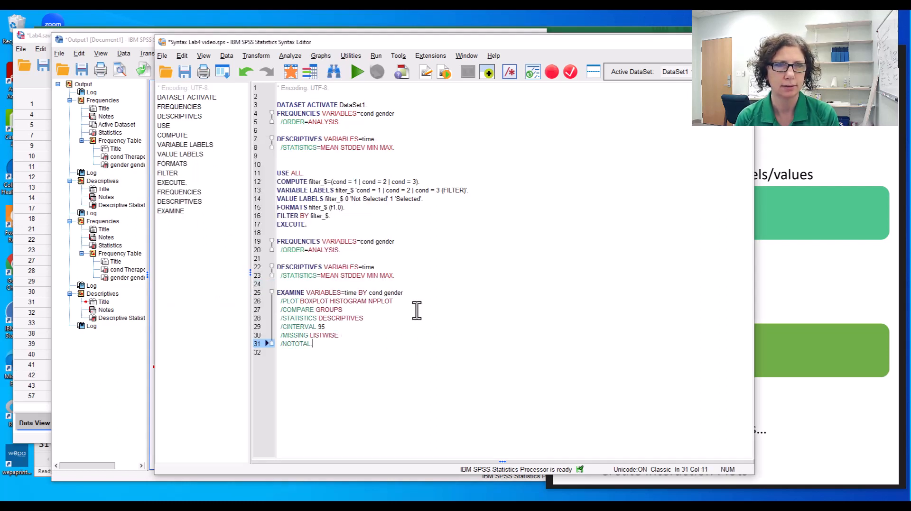
{"action": "left_click_drag", "start_coordinate": [312, 343], "coordinate": [269, 293]}
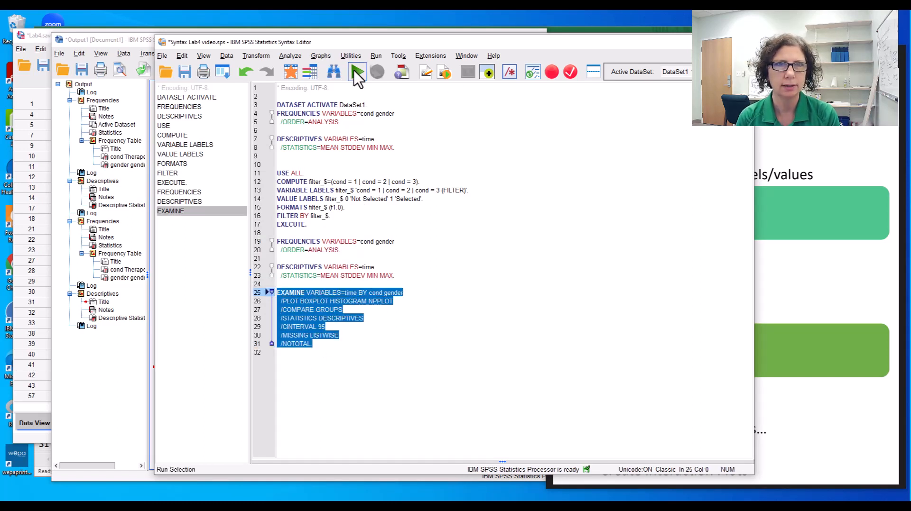
{"action": "left_click", "coordinate": [357, 73]}
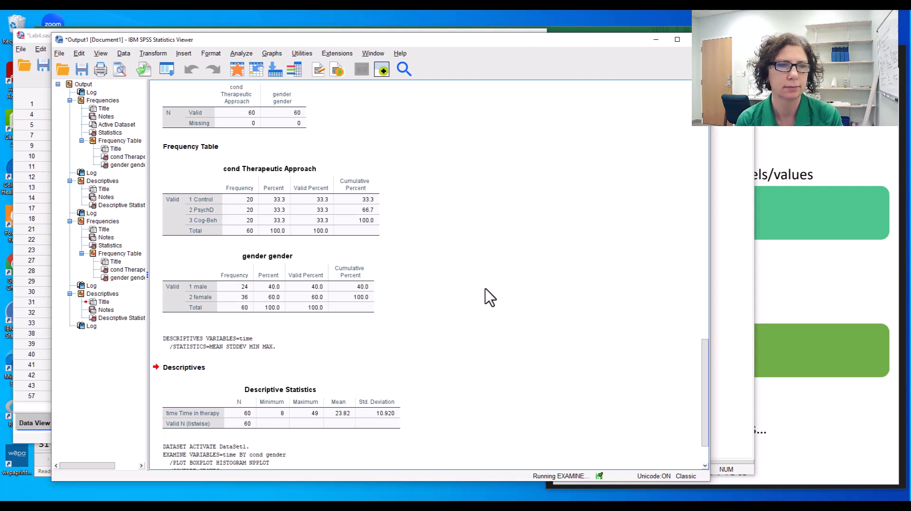
Step: Examine the case processing summary, descriptives and Tests of Normality for time across the three therapeutic approach groups
{"action": "scroll", "coordinate": [485, 290], "scroll_direction": "down", "scroll_amount": 3}
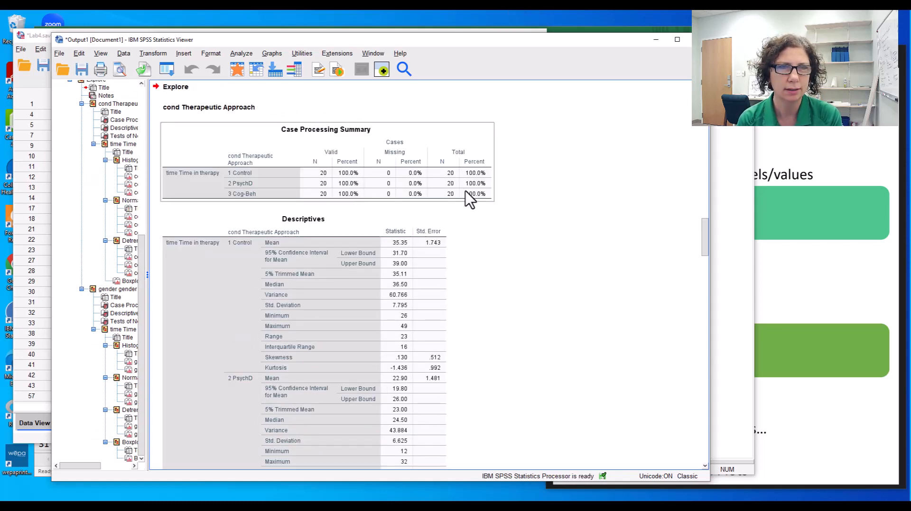
{"action": "scroll", "coordinate": [545, 208], "scroll_direction": "down", "scroll_amount": 3}
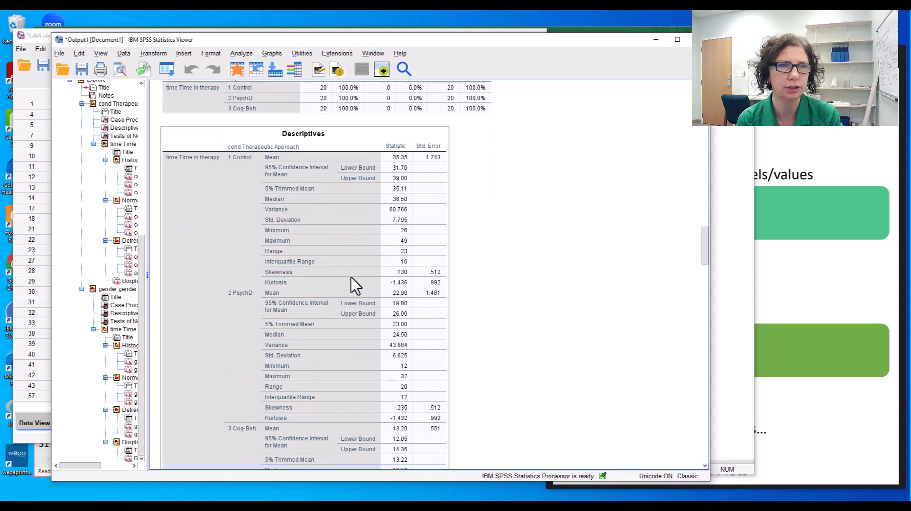
{"action": "scroll", "coordinate": [355, 285], "scroll_direction": "down", "scroll_amount": 2}
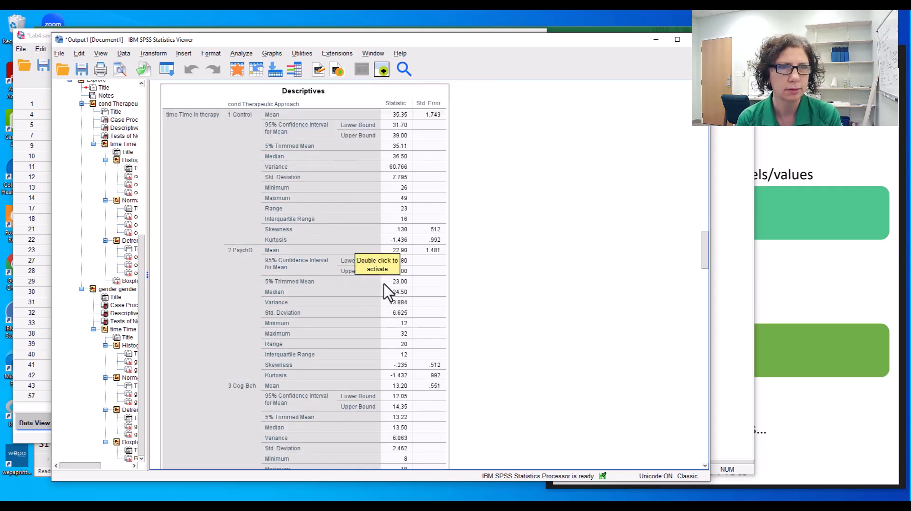
{"action": "scroll", "coordinate": [387, 291], "scroll_direction": "down", "scroll_amount": 10}
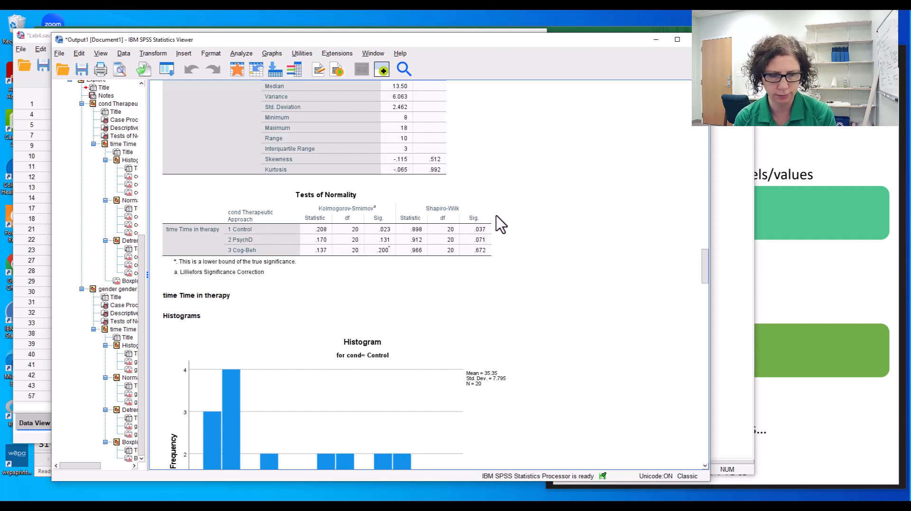
Step: Add the comment "* nonnormal distribution for Control group." on line 32 of the syntax, below the EXAMINE command, followed by blank lines
{"action": "key", "text": "alt+Tab"}
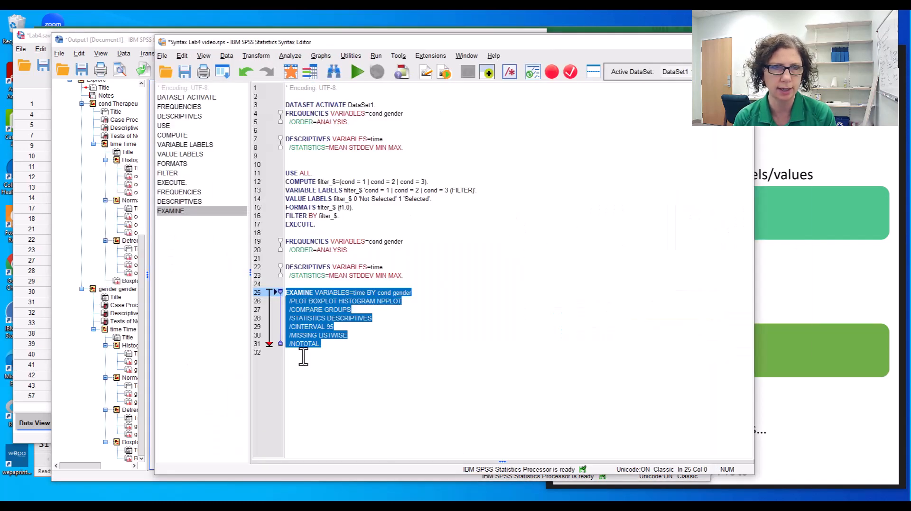
{"action": "left_click", "coordinate": [303, 357]}
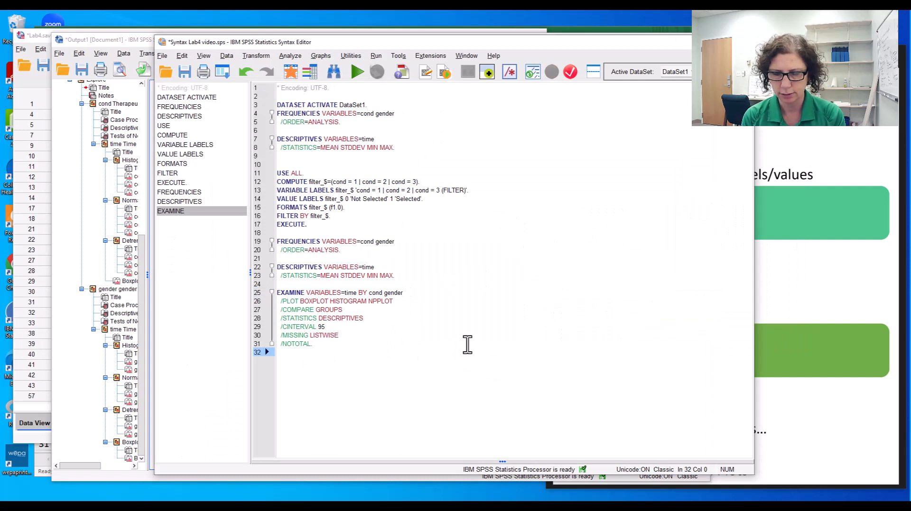
{"action": "type", "text": "*"}
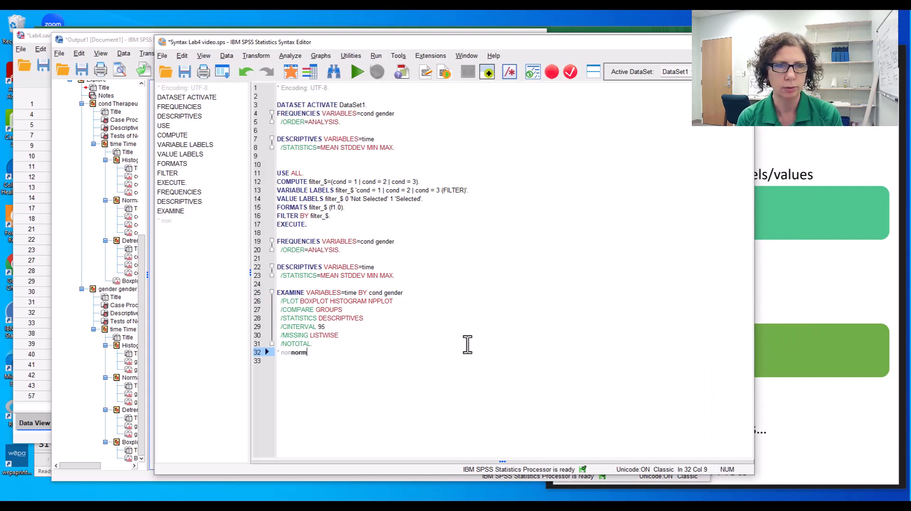
{"action": "type", "text": " nonnormal distribution for Control group"}
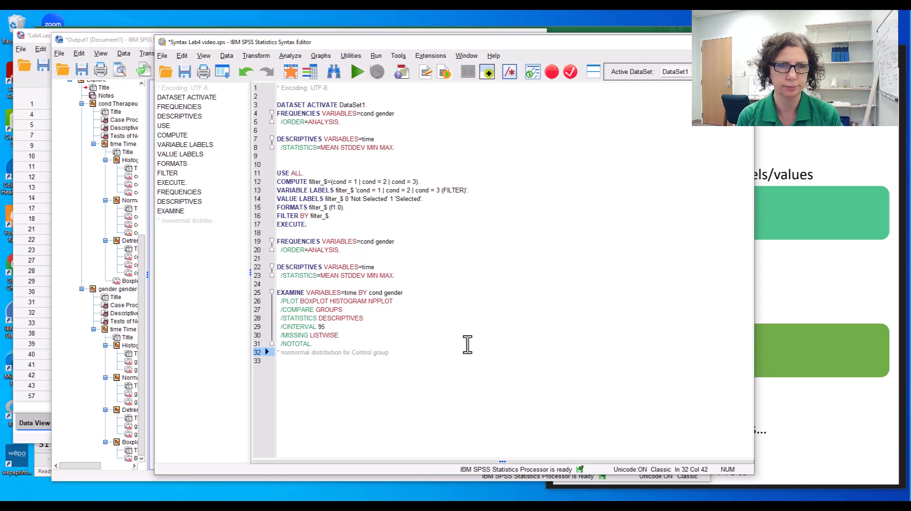
{"action": "key", "text": "Return"}
{"action": "key", "text": "Return"}
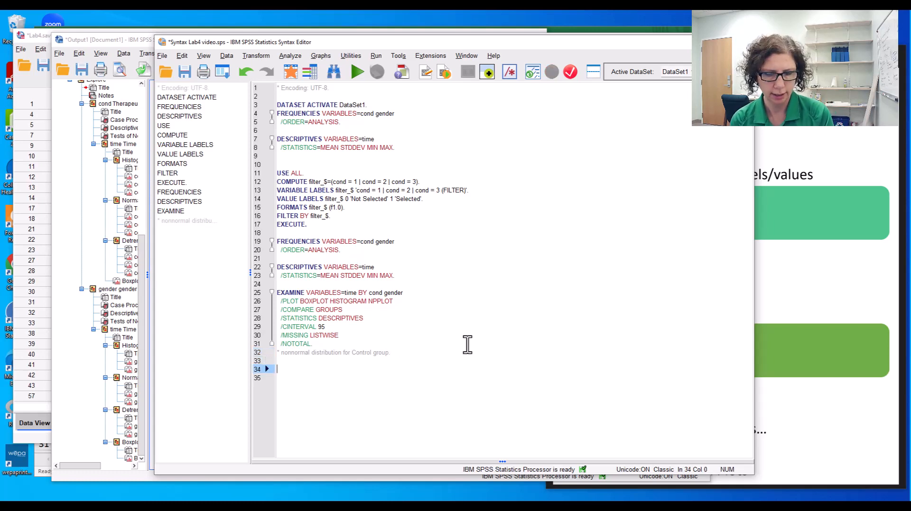
Step: Examine the histograms and Q-Q plots of time by therapeutic approach, plus the descriptives and Tests of Normality by gender in the output
{"action": "key", "text": "alt+Tab"}
{"action": "scroll", "coordinate": [458, 280], "scroll_direction": "down", "scroll_amount": 3}
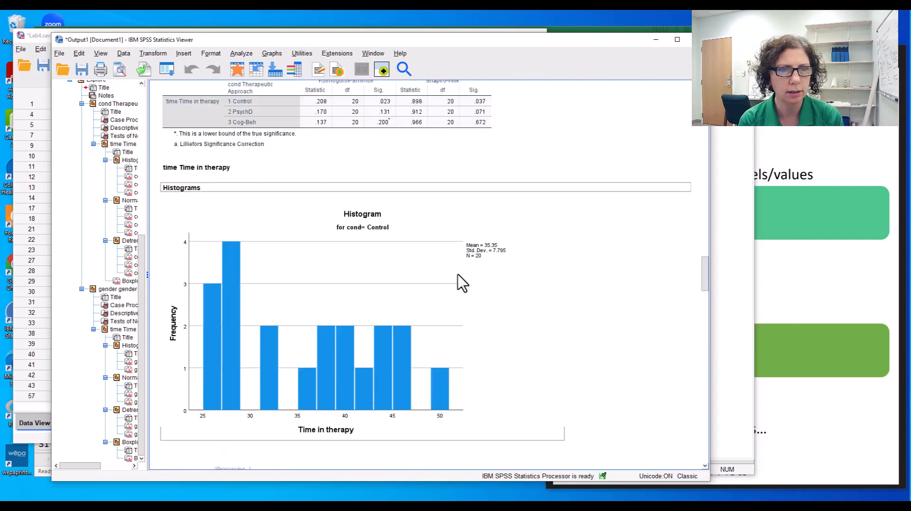
{"action": "scroll", "coordinate": [460, 284], "scroll_direction": "down", "scroll_amount": 15}
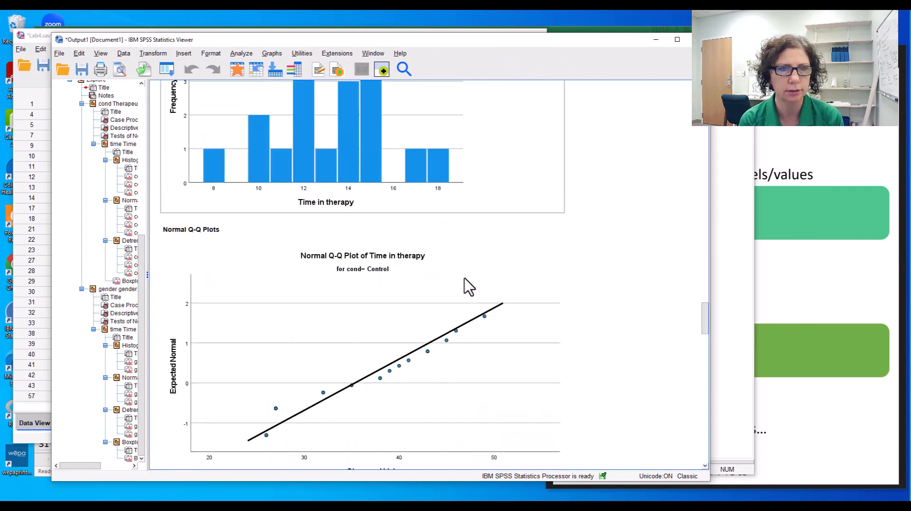
{"action": "scroll", "coordinate": [467, 286], "scroll_direction": "down", "scroll_amount": 3}
{"action": "scroll", "coordinate": [468, 287], "scroll_direction": "down", "scroll_amount": 18}
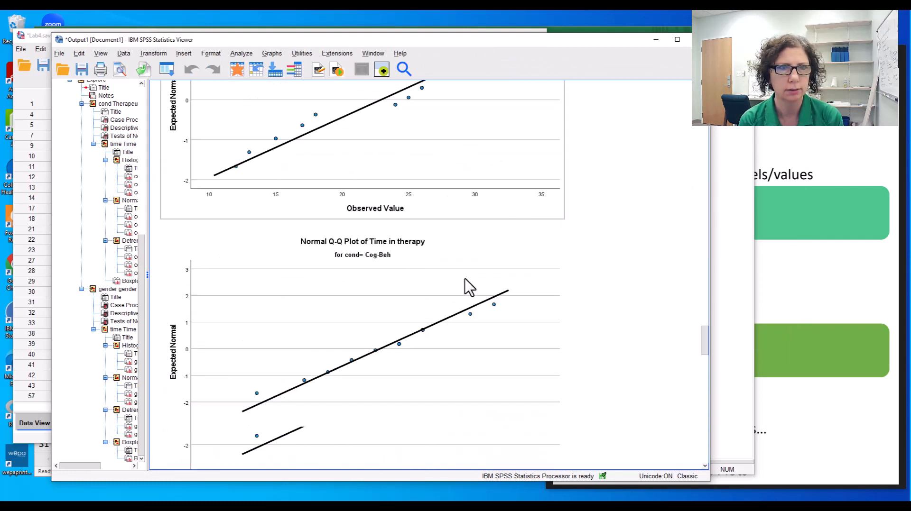
{"action": "scroll", "coordinate": [470, 288], "scroll_direction": "down", "scroll_amount": 18}
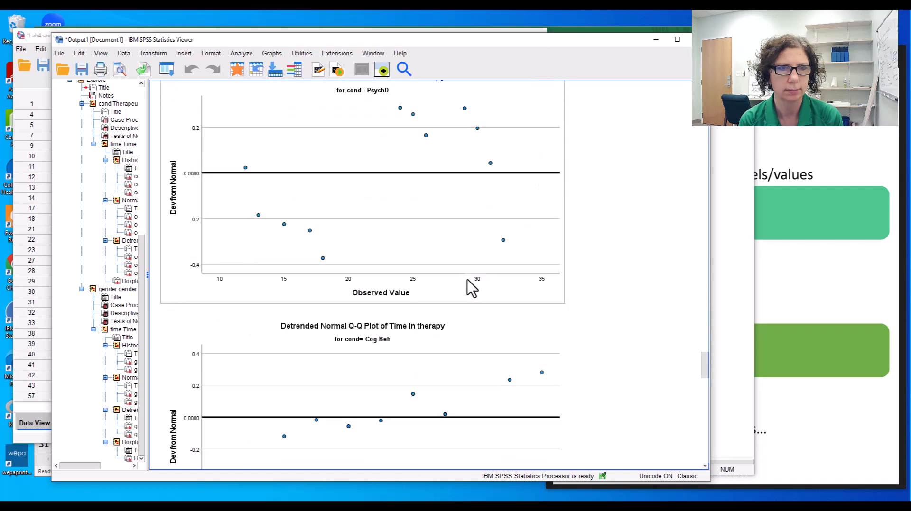
{"action": "scroll", "coordinate": [471, 287], "scroll_direction": "down", "scroll_amount": 7}
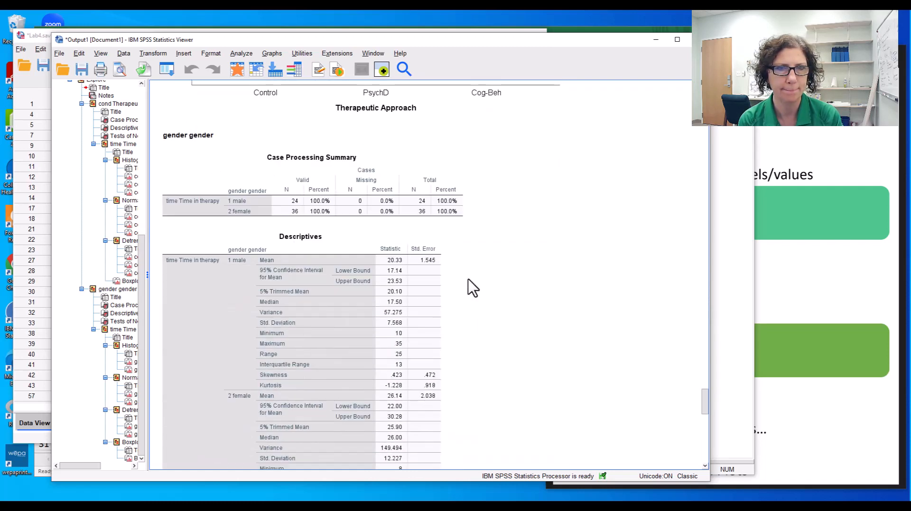
{"action": "scroll", "coordinate": [472, 287], "scroll_direction": "down", "scroll_amount": 7}
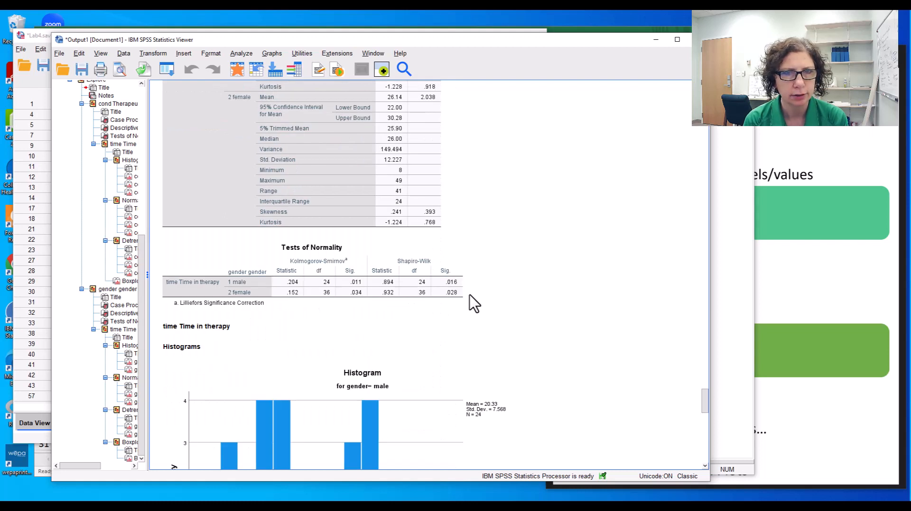
Step: Add the comment "* nonnormal distribution for both male and female." on line 33 of the syntax, followed by blank lines
{"action": "left_click", "coordinate": [463, 291]}
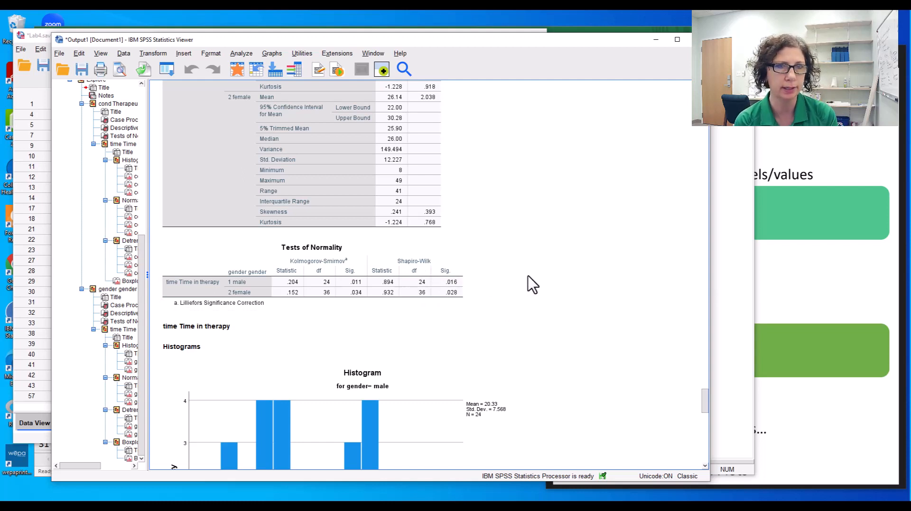
{"action": "left_click", "coordinate": [712, 280]}
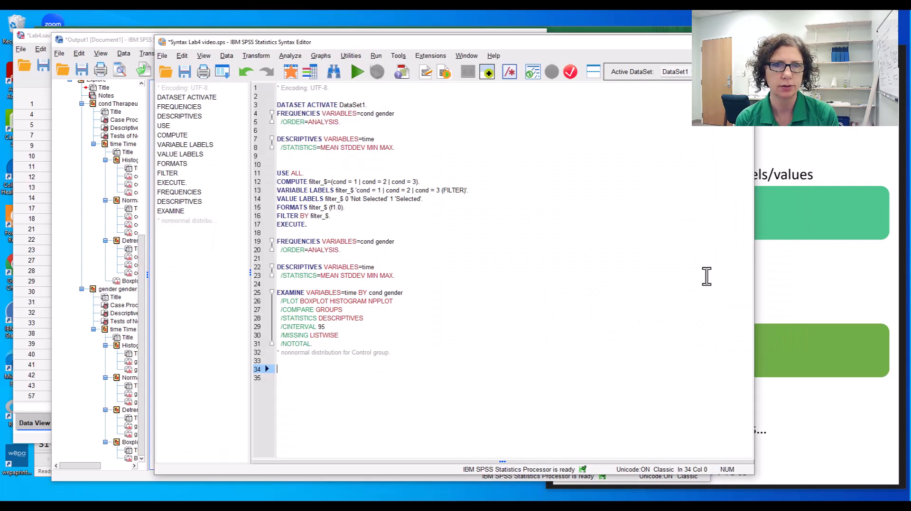
{"action": "left_click", "coordinate": [291, 361]}
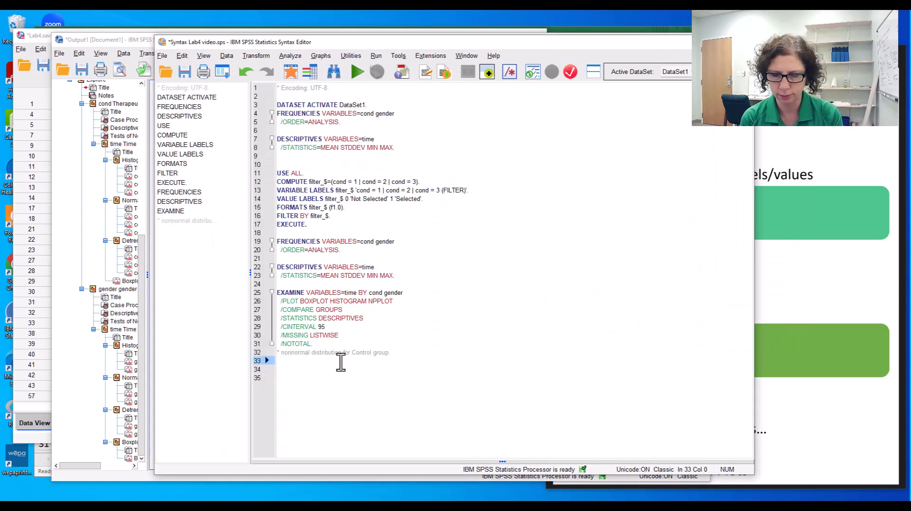
{"action": "type", "text": "* nonnor"}
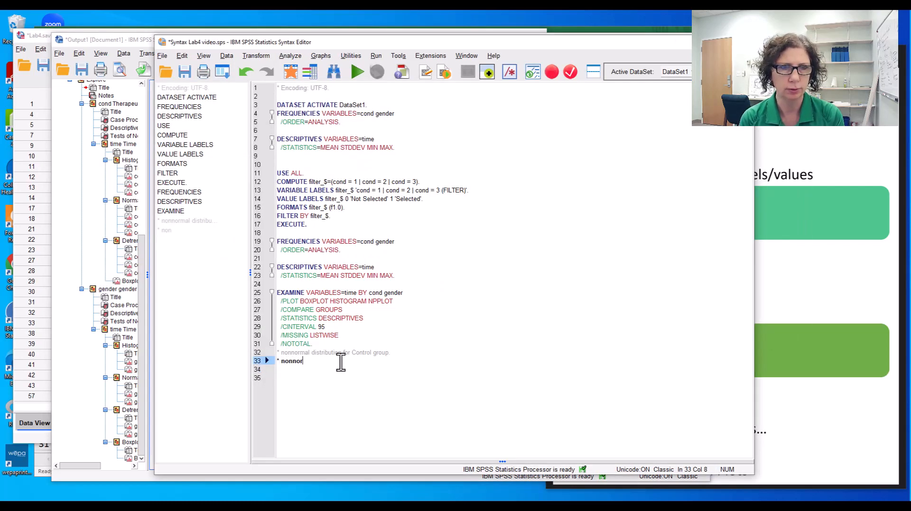
{"action": "type", "text": "mal distribution "}
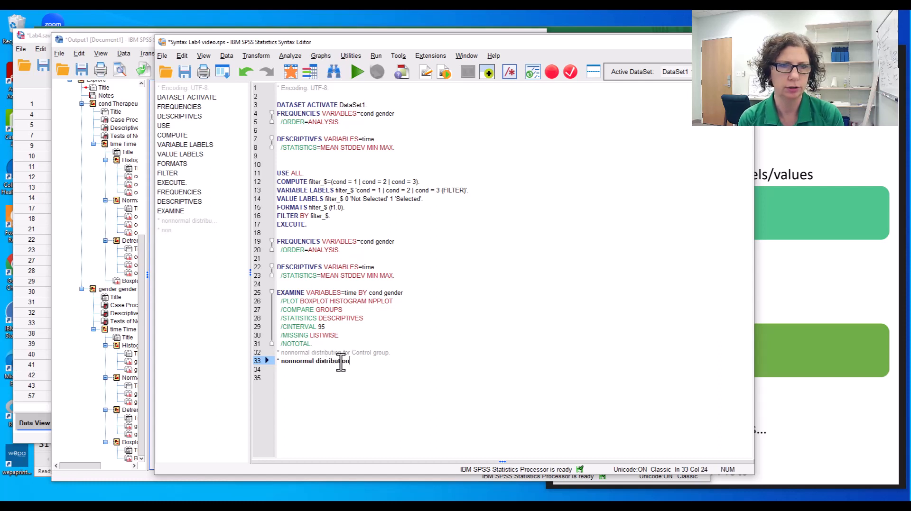
{"action": "type", "text": "for both ma"}
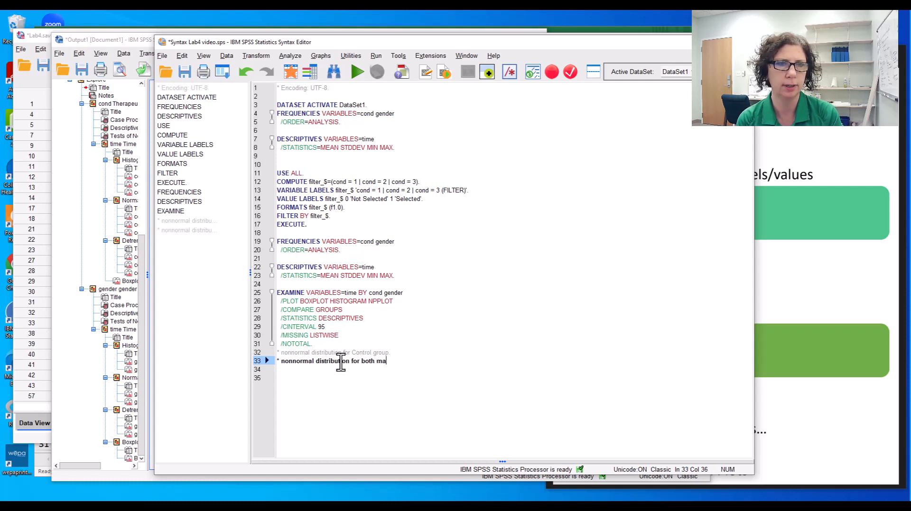
{"action": "type", "text": "le and female."}
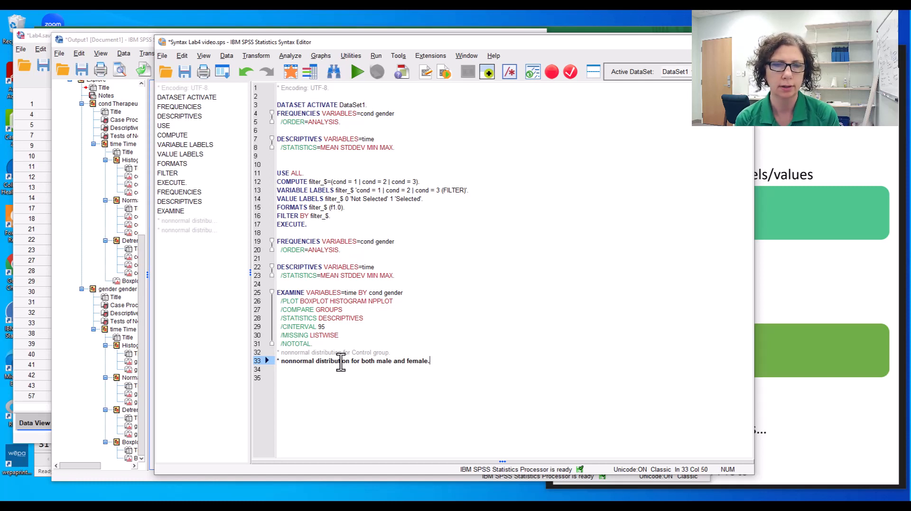
{"action": "key", "text": "Return"}
{"action": "key", "text": "Return"}
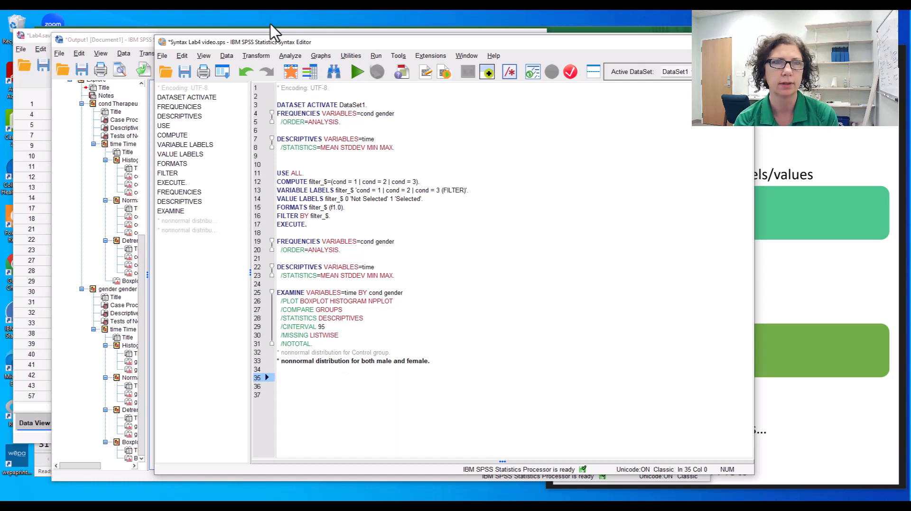
Step: Set up a One-Way ANOVA with time as the dependent variable and cond as the factor
{"action": "left_click", "coordinate": [290, 56]}
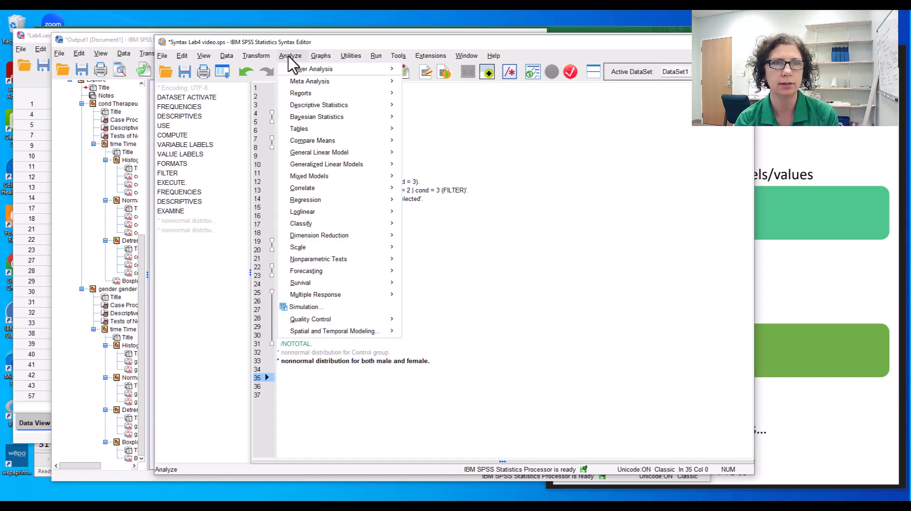
{"action": "mouse_move", "coordinate": [309, 142]}
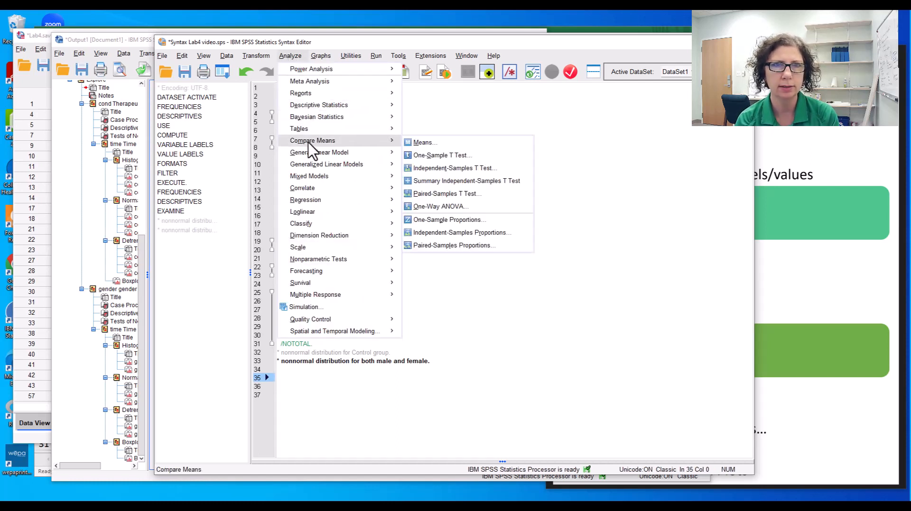
{"action": "left_click", "coordinate": [441, 207]}
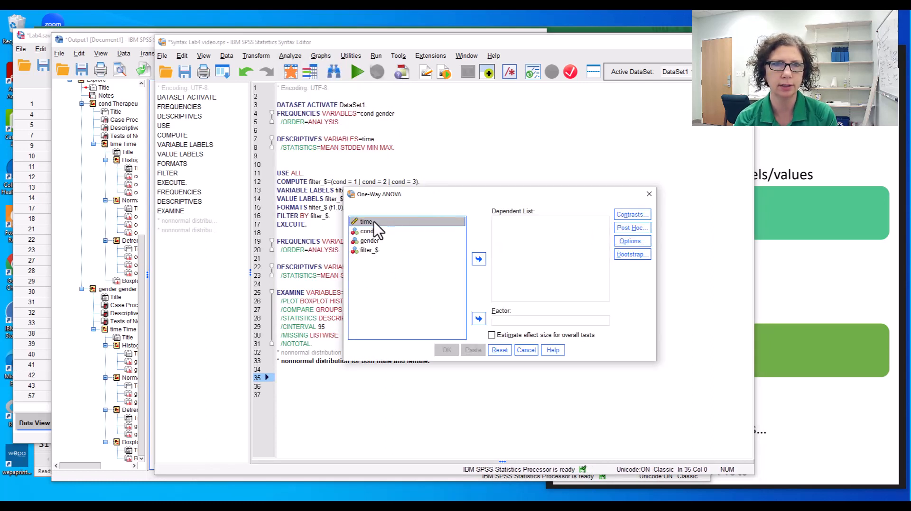
{"action": "left_click", "coordinate": [478, 259]}
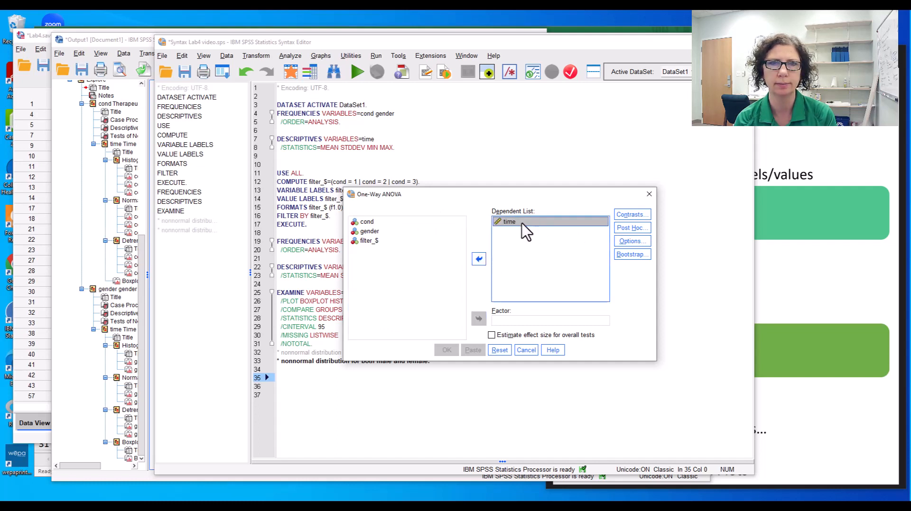
{"action": "left_click", "coordinate": [371, 222]}
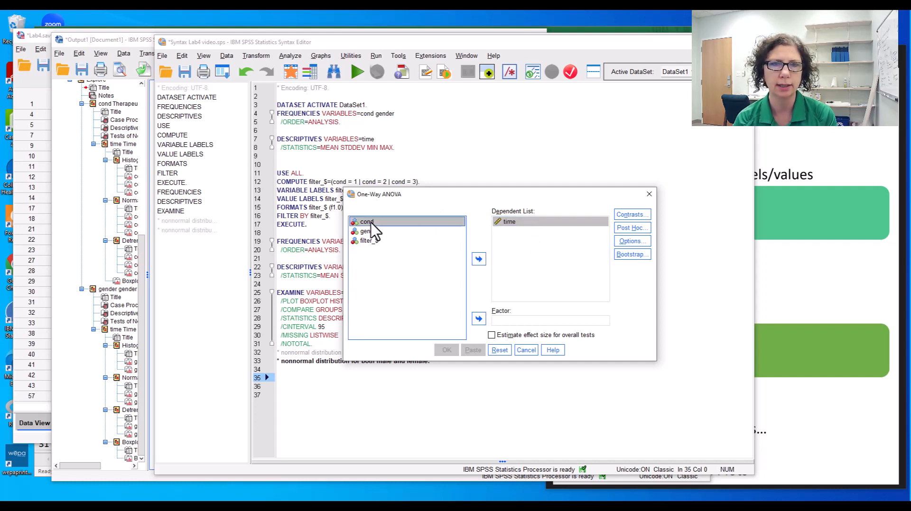
{"action": "left_click", "coordinate": [478, 319]}
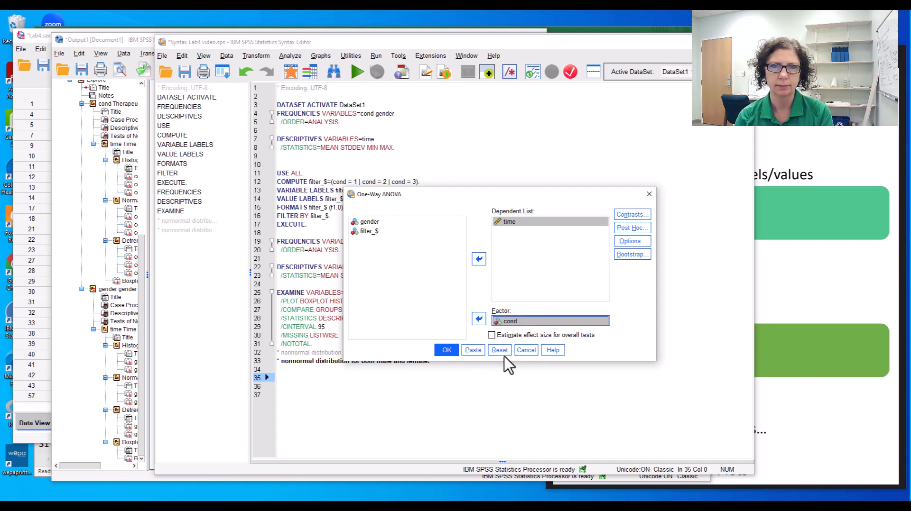
Step: Enable the homogeneity of variance test for the One-Way ANOVA and paste the command into the syntax file
{"action": "left_click", "coordinate": [635, 242]}
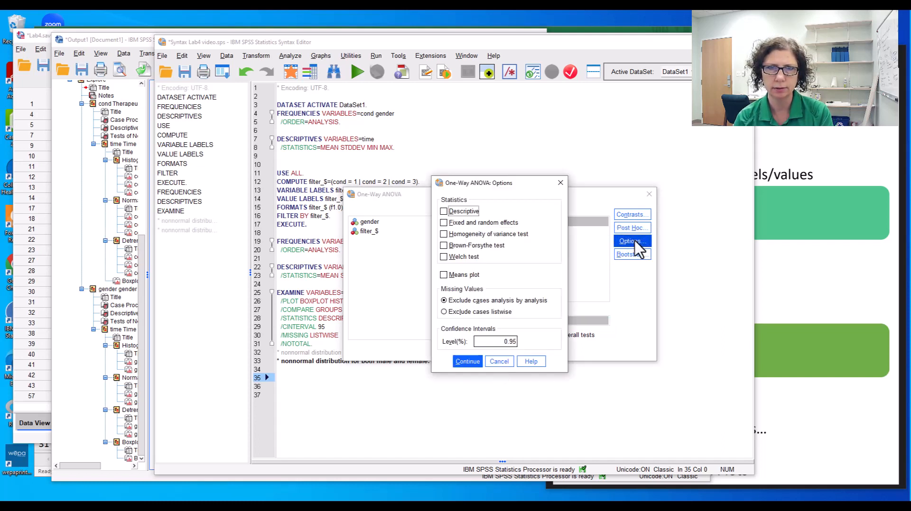
{"action": "left_click", "coordinate": [445, 234]}
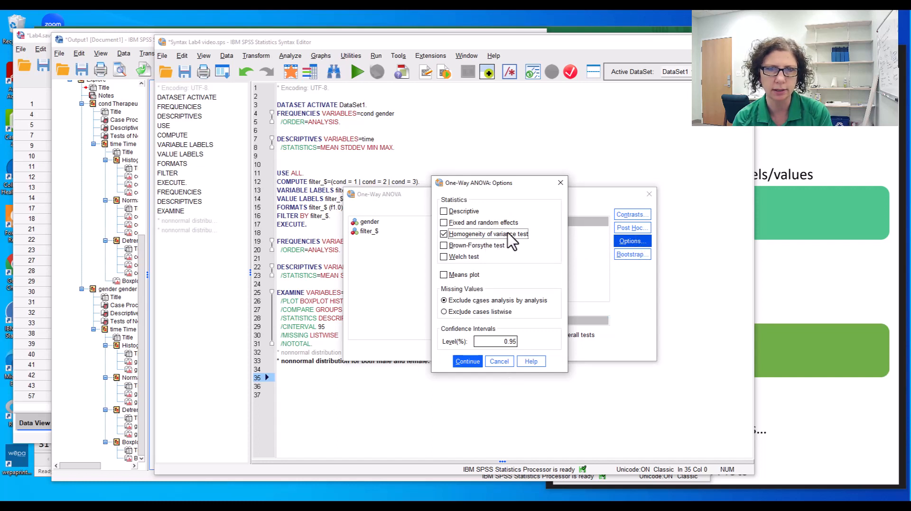
{"action": "left_click", "coordinate": [475, 363]}
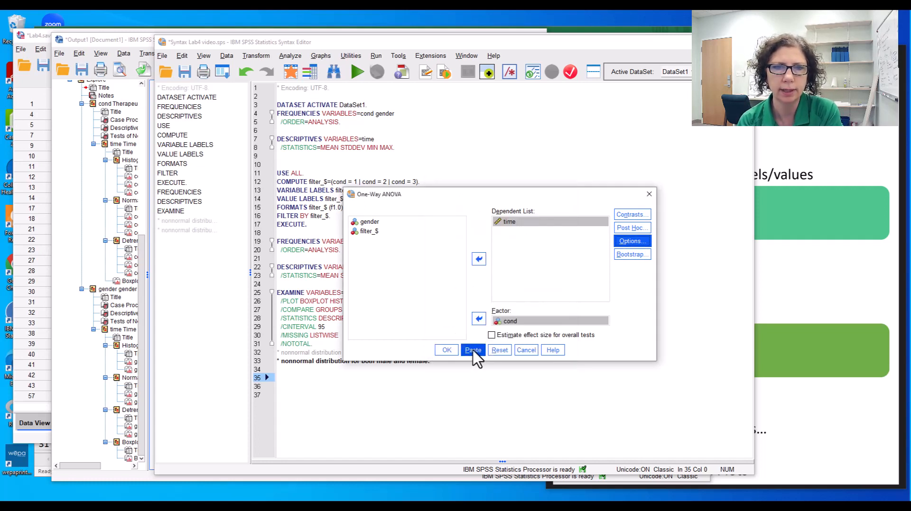
{"action": "left_click", "coordinate": [473, 351]}
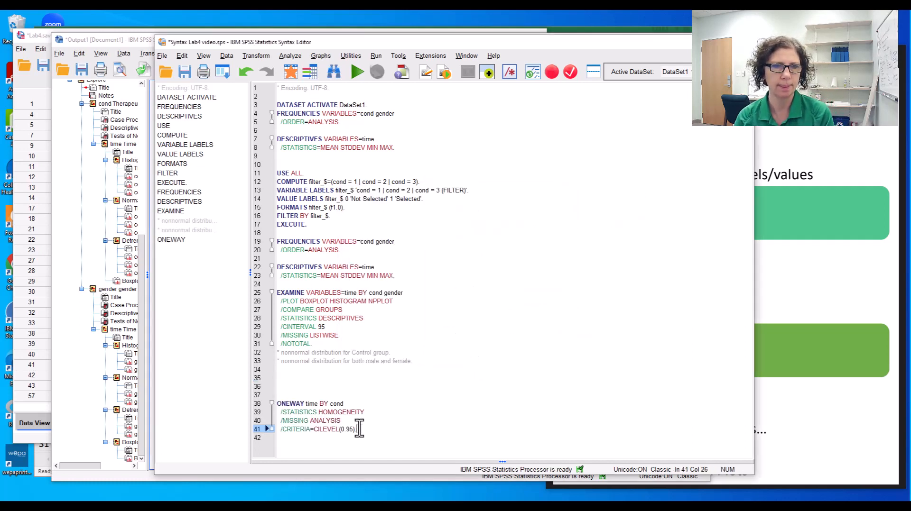
Step: Delete two of the blank lines above the pasted ONEWAY command in the syntax
{"action": "left_click", "coordinate": [308, 395]}
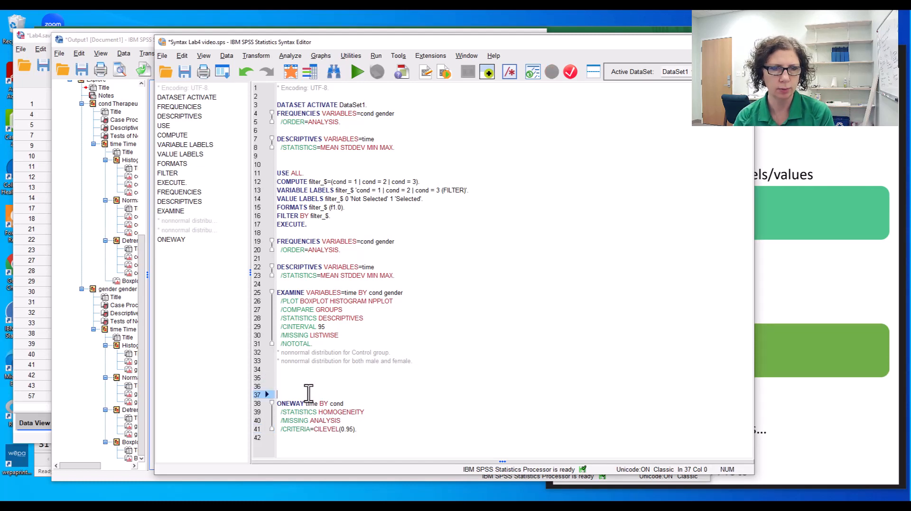
{"action": "key", "text": "BackSpace"}
{"action": "key", "text": "BackSpace"}
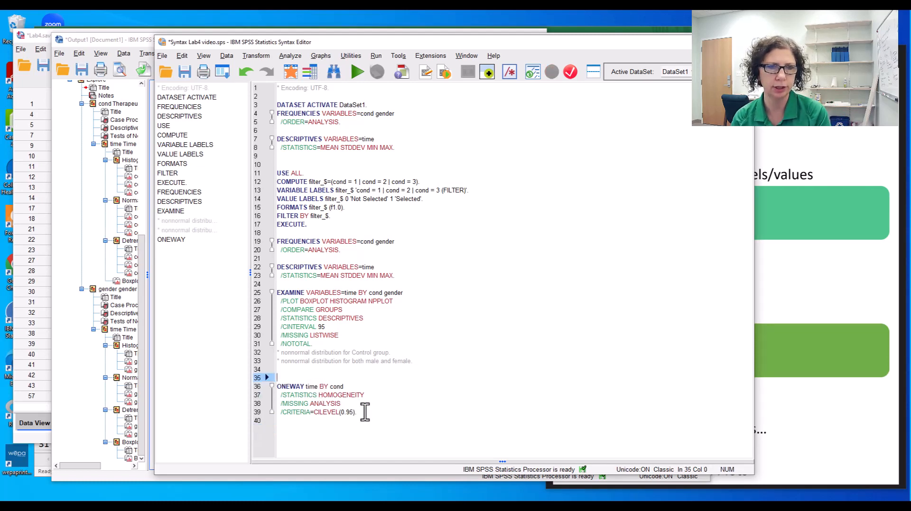
Step: Duplicate the ONEWAY time BY cond block below the original, leaving one blank line between the two blocks
{"action": "left_click_drag", "start_coordinate": [358, 412], "coordinate": [272, 380]}
{"action": "key", "text": "ctrl+c"}
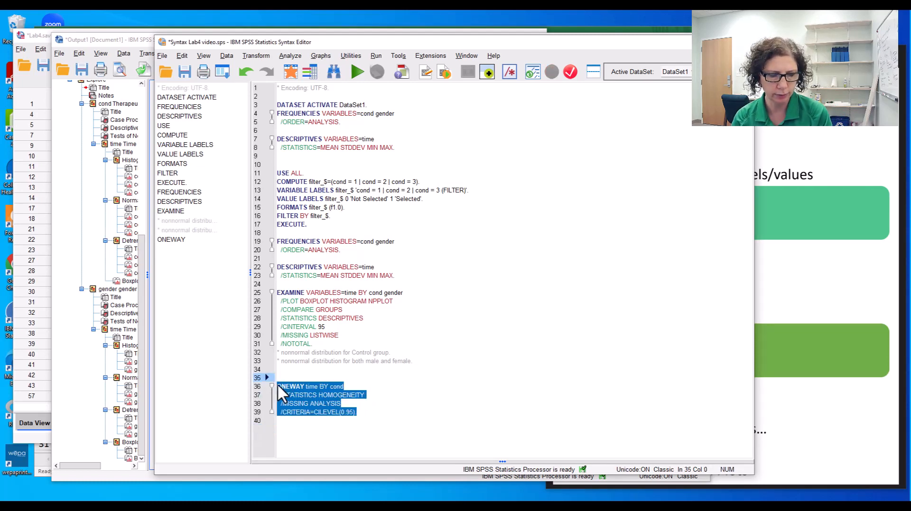
{"action": "left_click", "coordinate": [320, 432]}
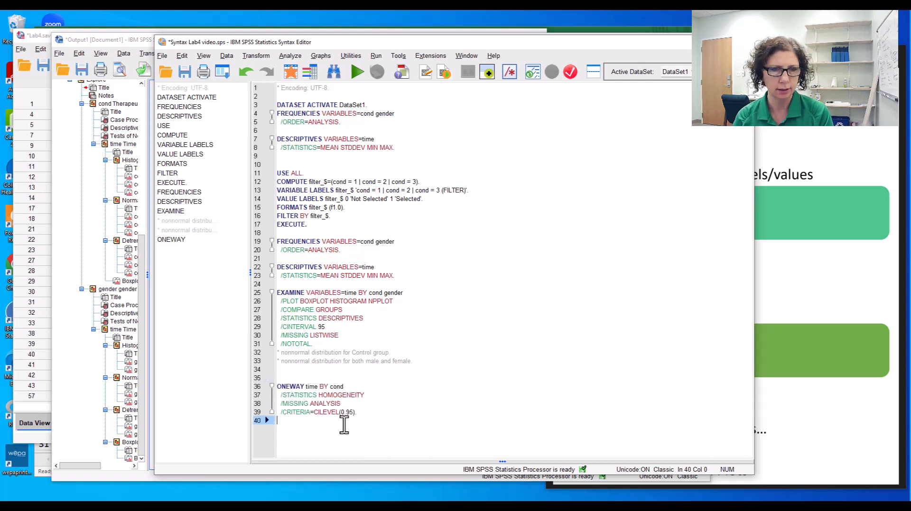
{"action": "key", "text": "Return"}
{"action": "key", "text": "Return"}
{"action": "key", "text": "ctrl+v"}
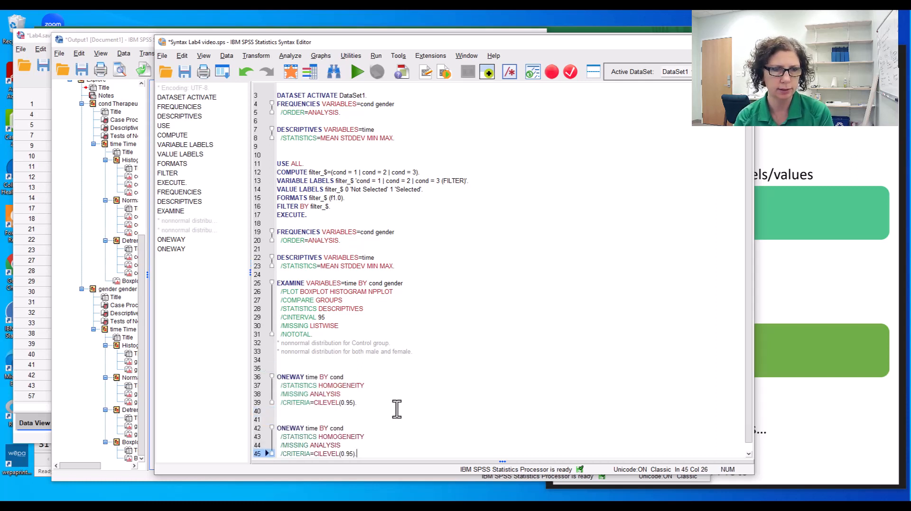
{"action": "left_click", "coordinate": [318, 409]}
{"action": "key", "text": "BackSpace"}
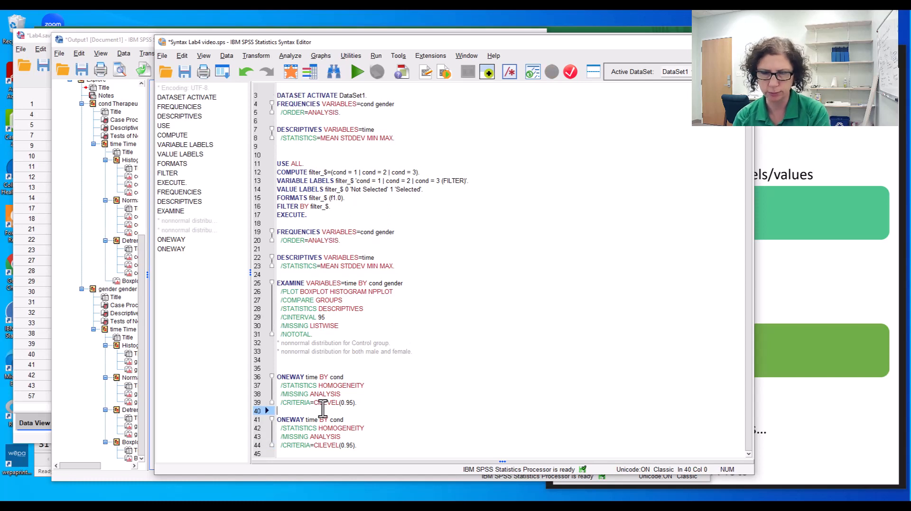
Step: Change the factor in the copied ONEWAY block from cond to gender and run both ONEWAY blocks on lines 36–44
{"action": "double_click", "coordinate": [336, 419]}
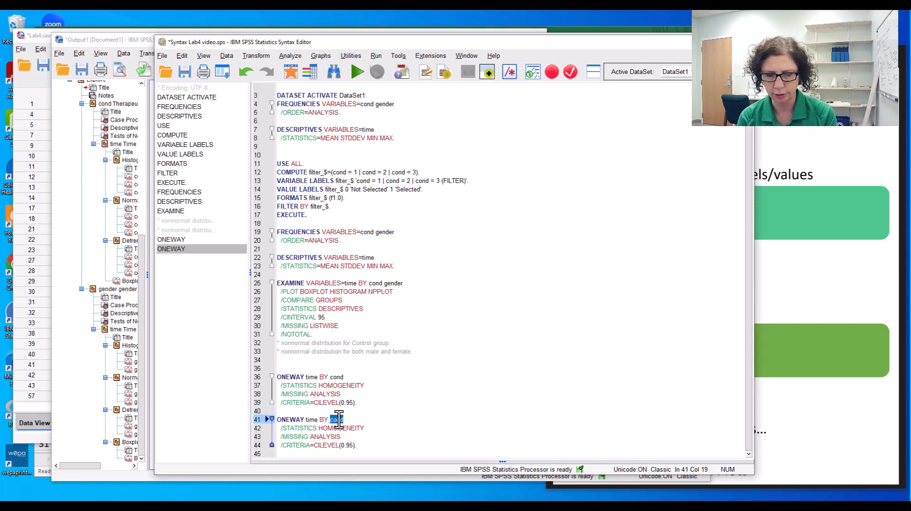
{"action": "type", "text": "gender"}
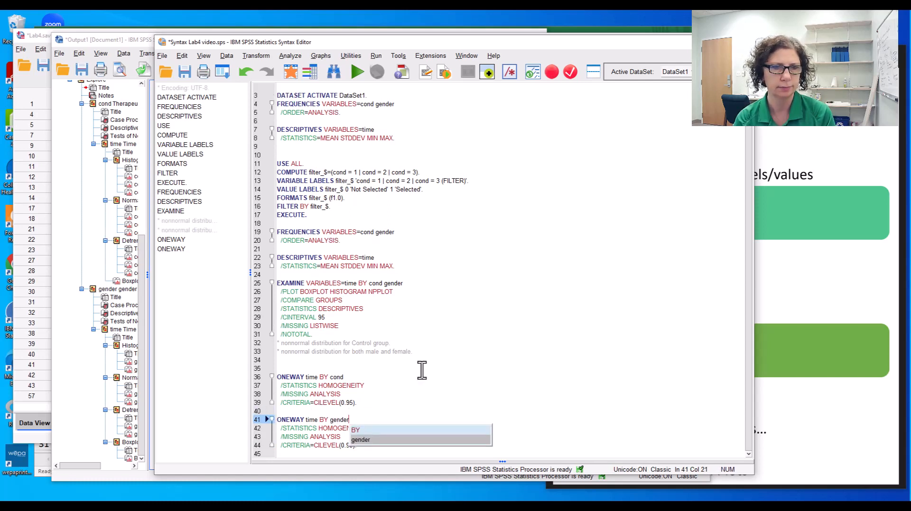
{"action": "left_click_drag", "start_coordinate": [355, 445], "coordinate": [276, 377]}
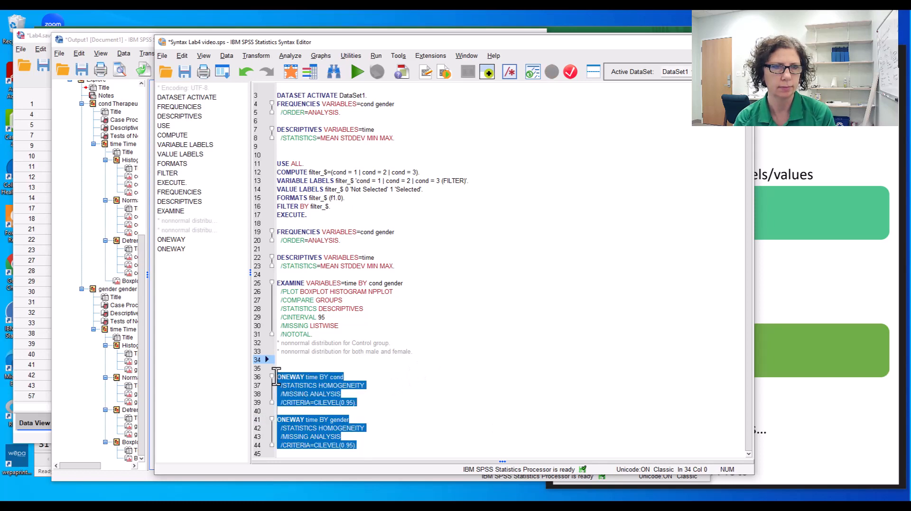
{"action": "left_click", "coordinate": [357, 72]}
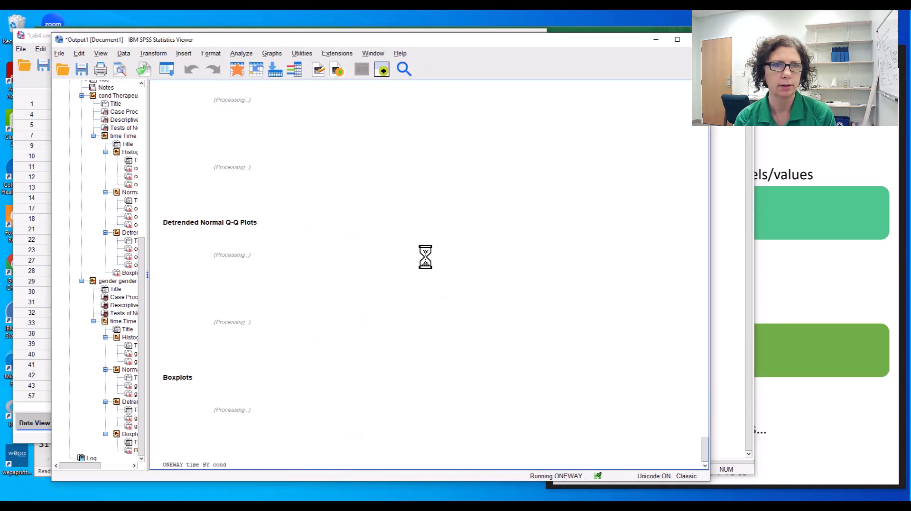
Step: Examine the Tests of Homogeneity of Variances for time by cond and by gender in the output, and return to the syntax
{"action": "scroll", "coordinate": [458, 269], "scroll_direction": "up", "scroll_amount": 3}
{"action": "scroll", "coordinate": [484, 268], "scroll_direction": "up", "scroll_amount": 5}
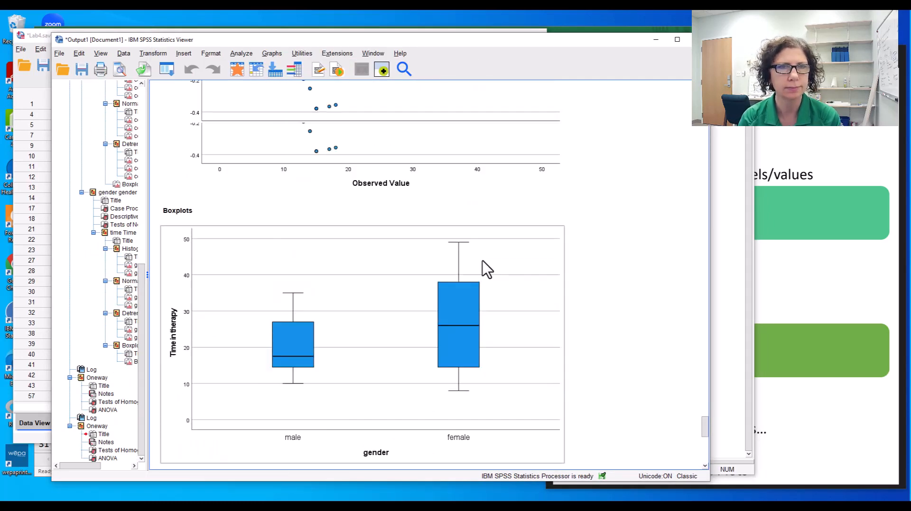
{"action": "scroll", "coordinate": [484, 268], "scroll_direction": "up", "scroll_amount": 5}
{"action": "scroll", "coordinate": [484, 269], "scroll_direction": "down", "scroll_amount": 4}
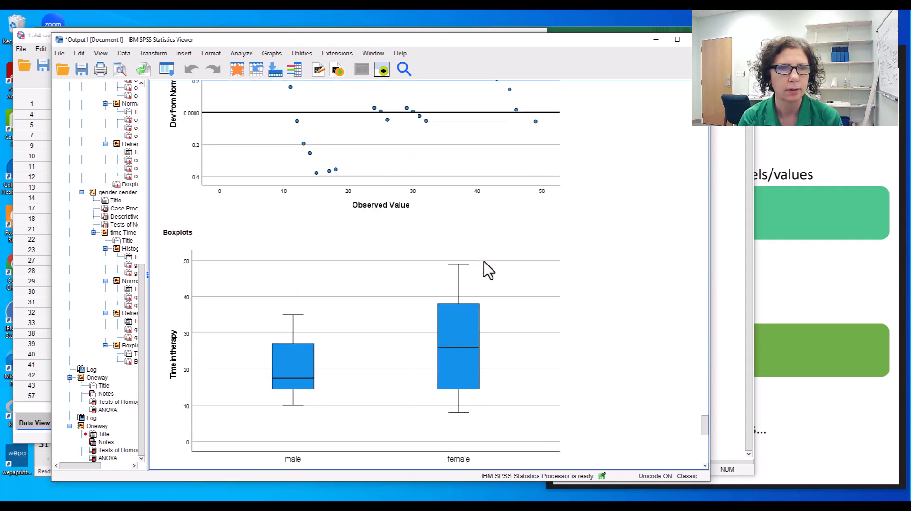
{"action": "scroll", "coordinate": [489, 270], "scroll_direction": "down", "scroll_amount": 6}
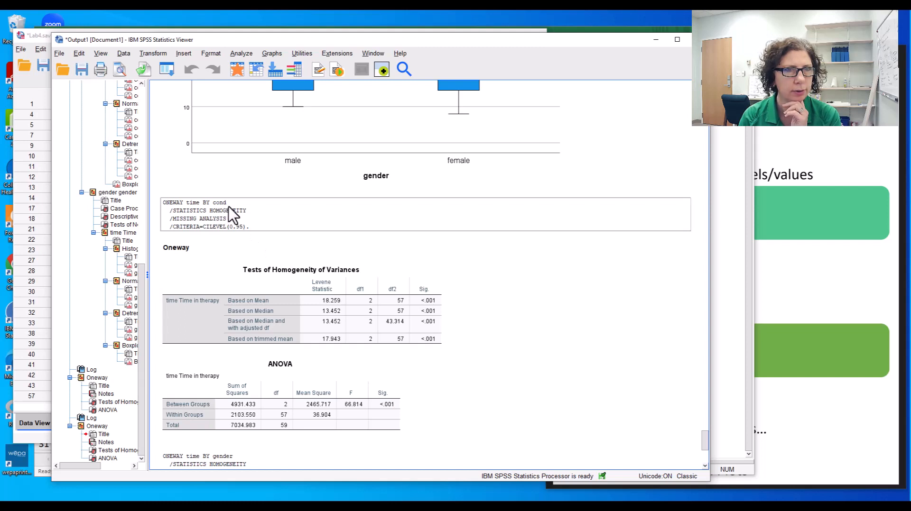
{"action": "left_click", "coordinate": [433, 314]}
{"action": "scroll", "coordinate": [443, 311], "scroll_direction": "down", "scroll_amount": 2}
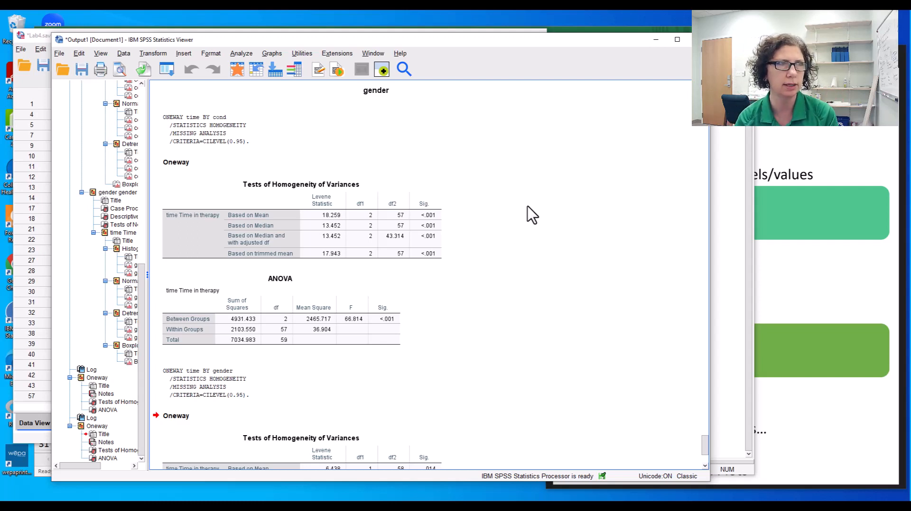
{"action": "left_click", "coordinate": [424, 245]}
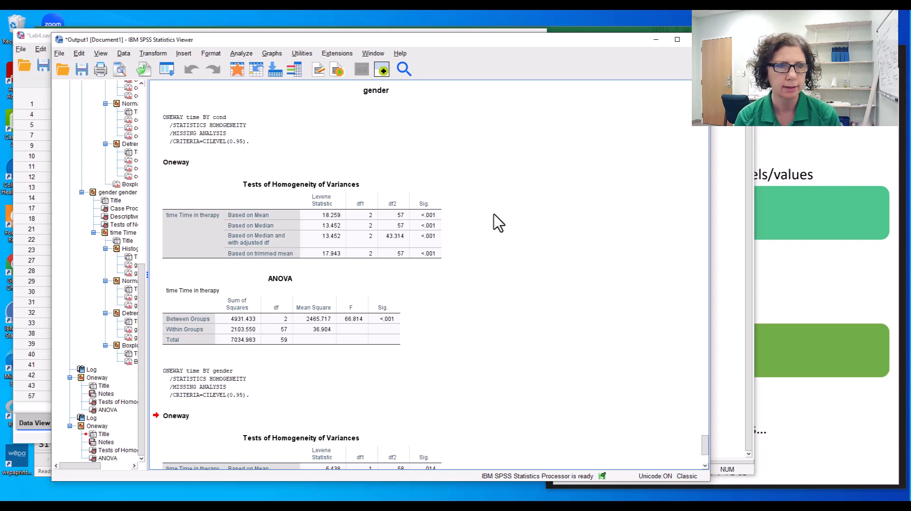
{"action": "scroll", "coordinate": [495, 220], "scroll_direction": "down", "scroll_amount": 3}
{"action": "scroll", "coordinate": [508, 240], "scroll_direction": "down", "scroll_amount": 2}
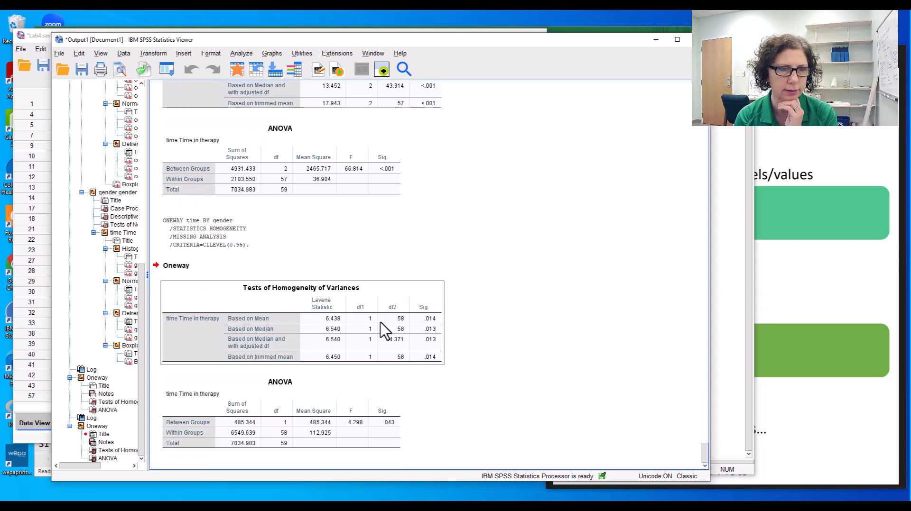
{"action": "key", "text": "alt+Tab"}
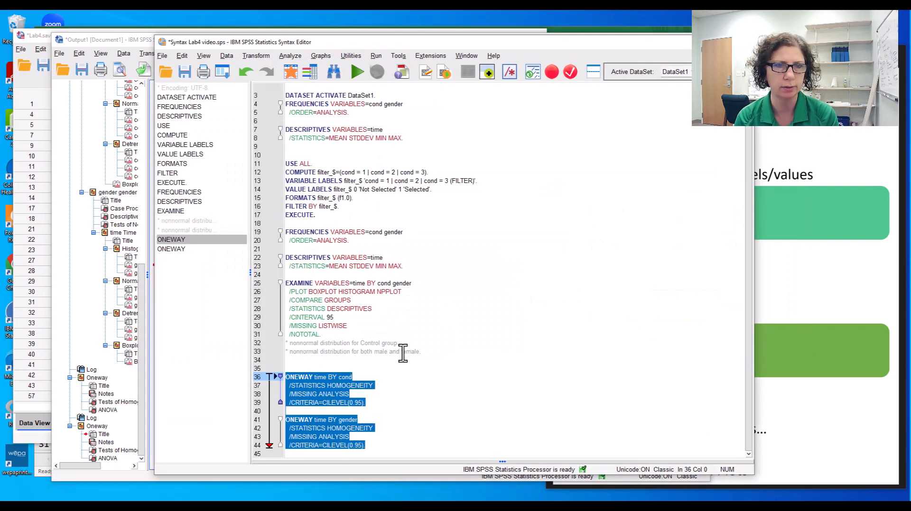
Step: Add the comment "* significantly violated homogeneity of variance." on the line directly below the ONEWAY time BY gender block
{"action": "left_click", "coordinate": [363, 454]}
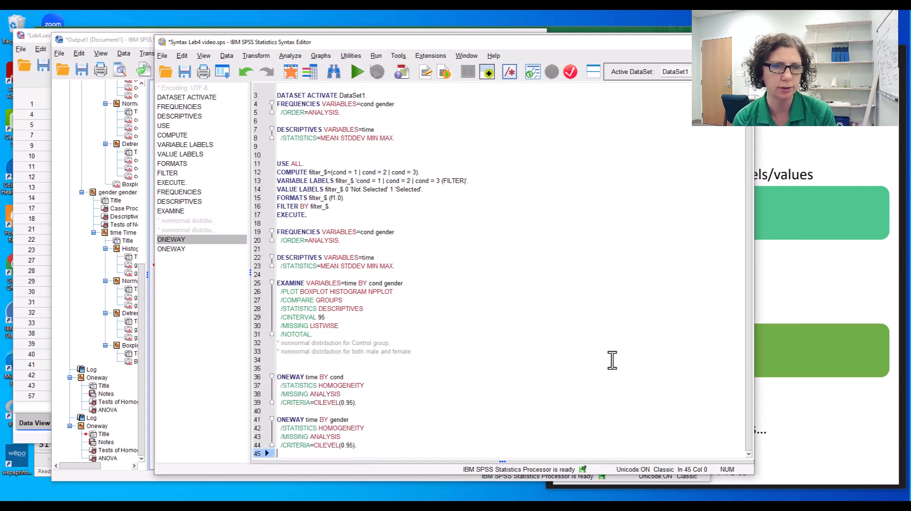
{"action": "scroll", "coordinate": [620, 352], "scroll_direction": "down", "scroll_amount": 1}
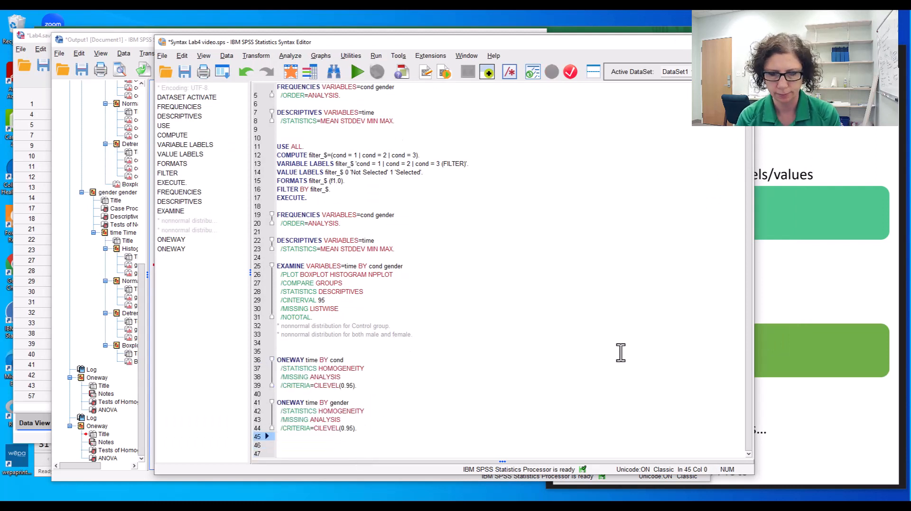
{"action": "type", "text": "*"}
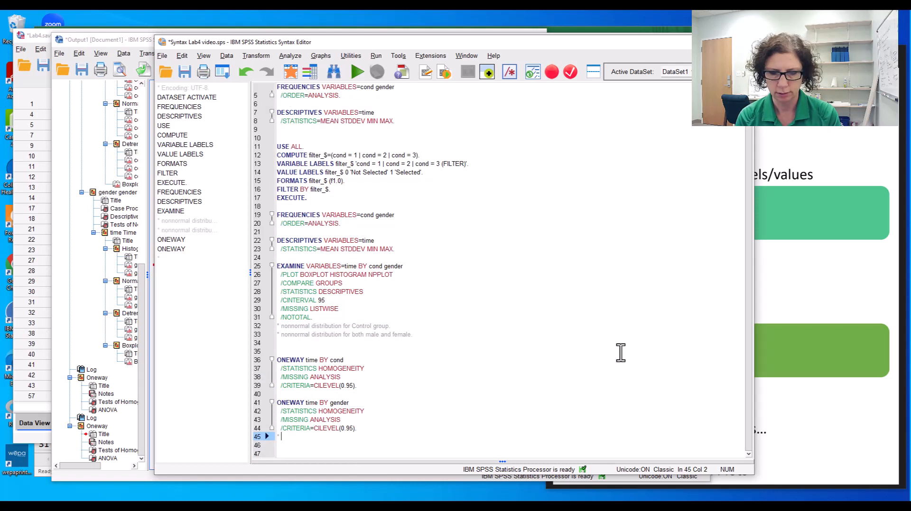
{"action": "type", "text": " significa"}
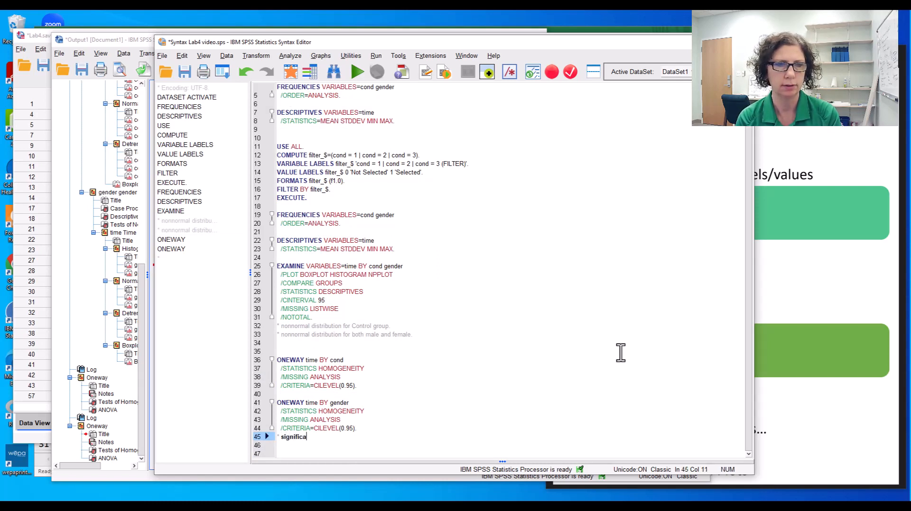
{"action": "type", "text": "ntly violated homog"}
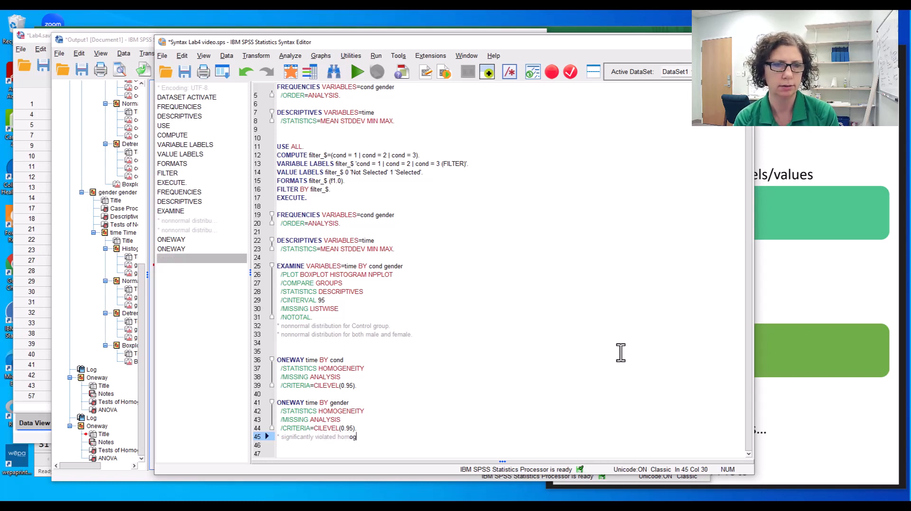
{"action": "type", "text": "ity"}
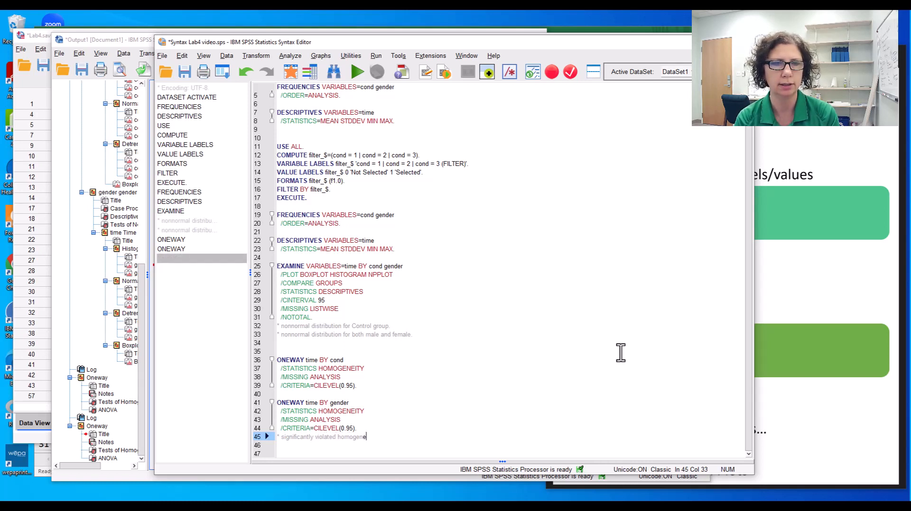
{"action": "type", "text": " of va"}
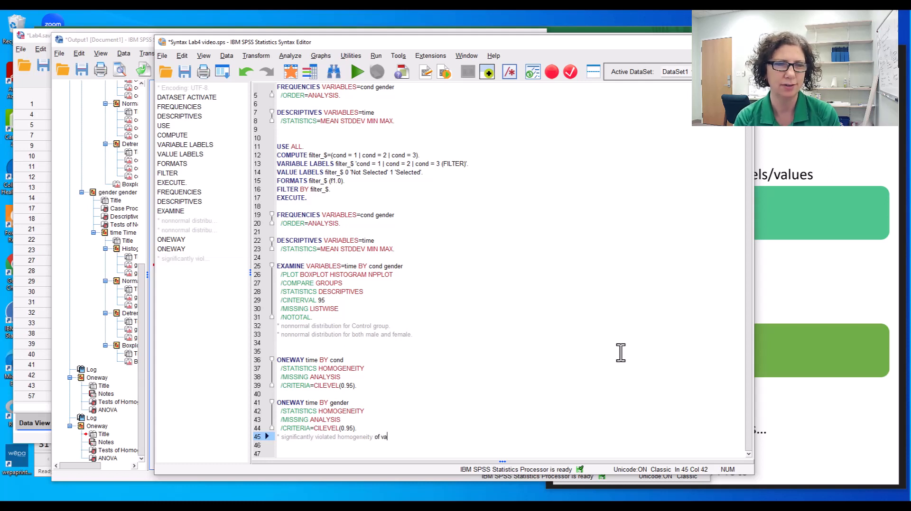
{"action": "type", "text": "riance."}
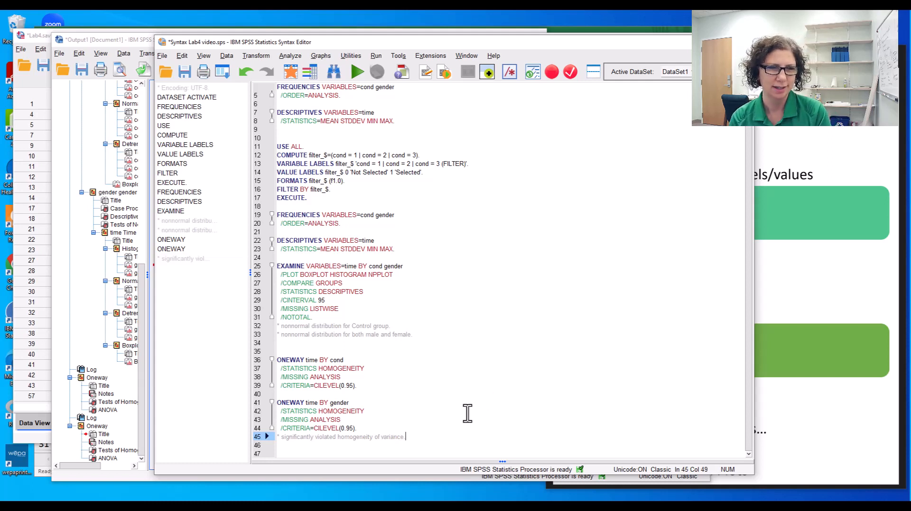
Step: Copy the homogeneity comment below the ONEWAY time BY cond block, followed by a blank line, and delete the extra blank line above that block
{"action": "left_click_drag", "start_coordinate": [418, 437], "coordinate": [259, 440]}
{"action": "key", "text": "ctrl+c"}
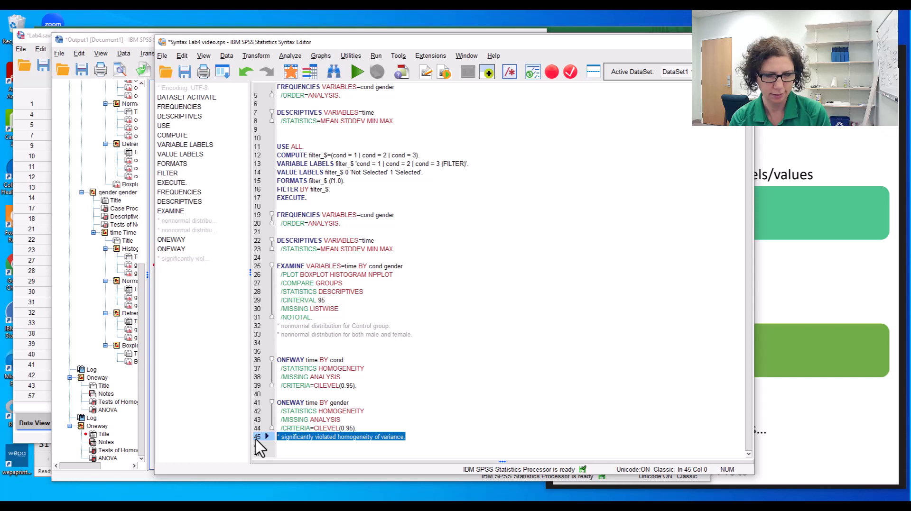
{"action": "left_click", "coordinate": [316, 393]}
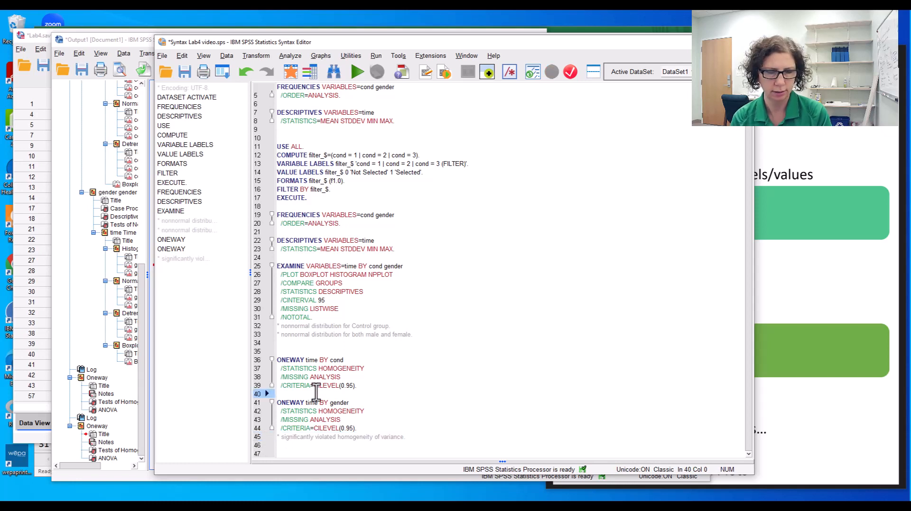
{"action": "key", "text": "ctrl+v"}
{"action": "key", "text": "Return"}
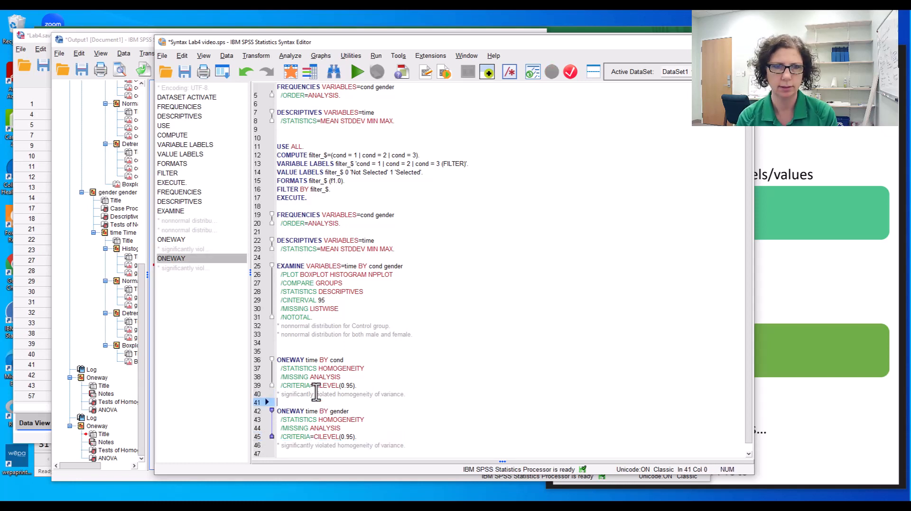
{"action": "left_click", "coordinate": [323, 351]}
{"action": "key", "text": "BackSpace"}
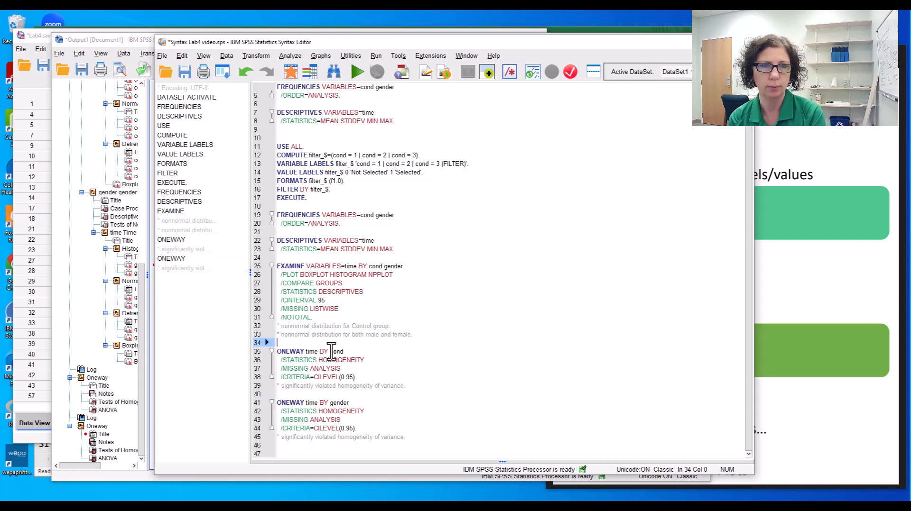
{"action": "left_click", "coordinate": [330, 451]}
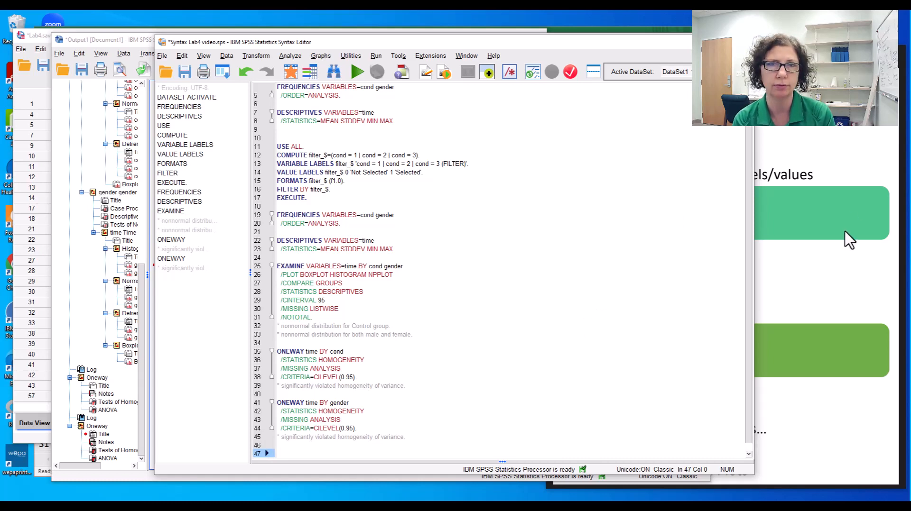
Step: Switch to the Lab4 Outline image to review the remaining preliminary and model testing tasks, and return to the syntax
{"action": "key", "text": "alt+Tab"}
{"action": "key", "text": "alt+Tab"}
{"action": "key", "text": "alt+Tab"}
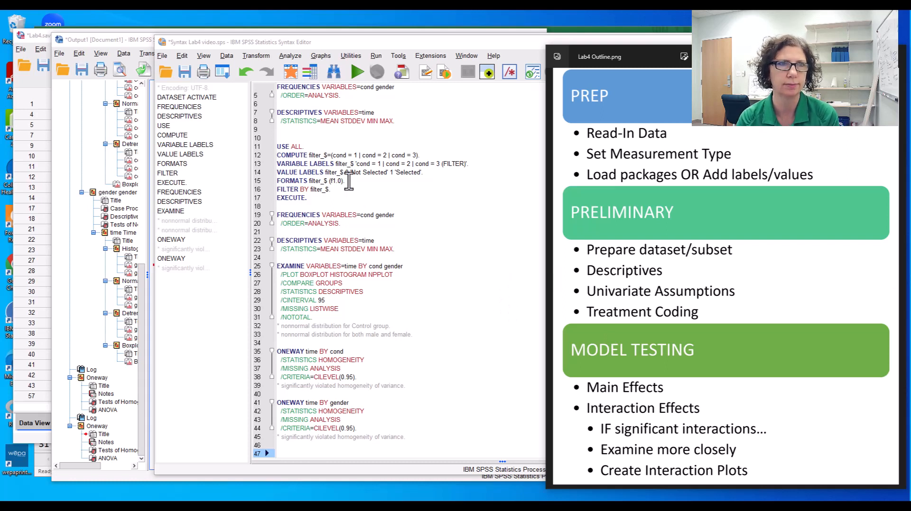
{"action": "left_click", "coordinate": [234, 48]}
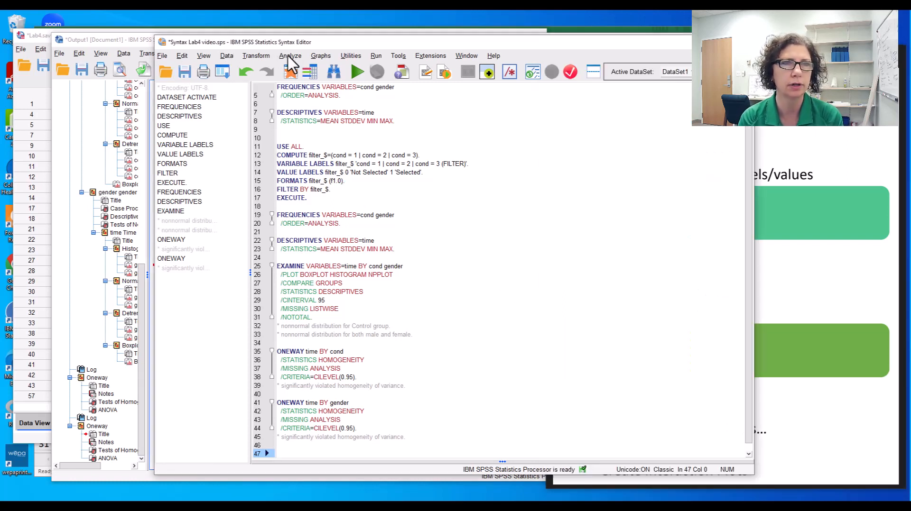
Step: Set up a recode of gender into a different variable named genderDUM with the label "male is referent, female is target"
{"action": "left_click", "coordinate": [262, 57]}
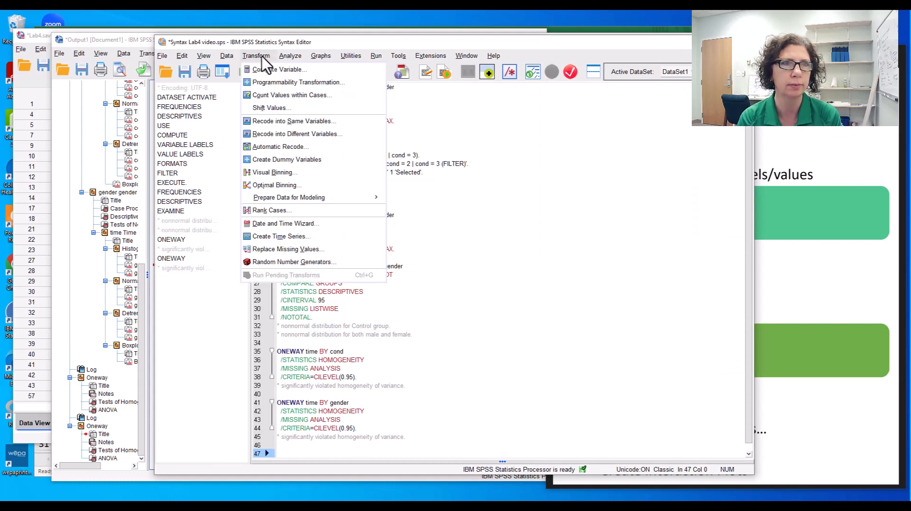
{"action": "left_click", "coordinate": [283, 135]}
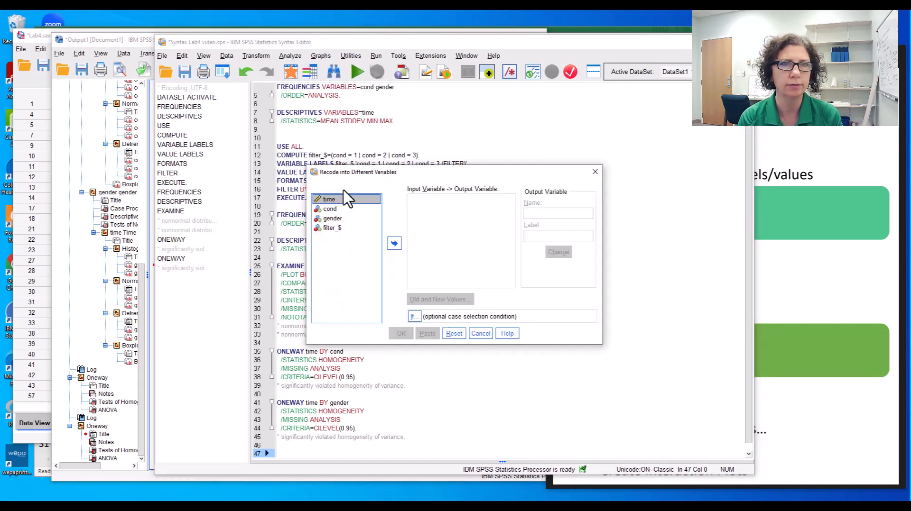
{"action": "left_click", "coordinate": [335, 219]}
{"action": "left_click", "coordinate": [395, 244]}
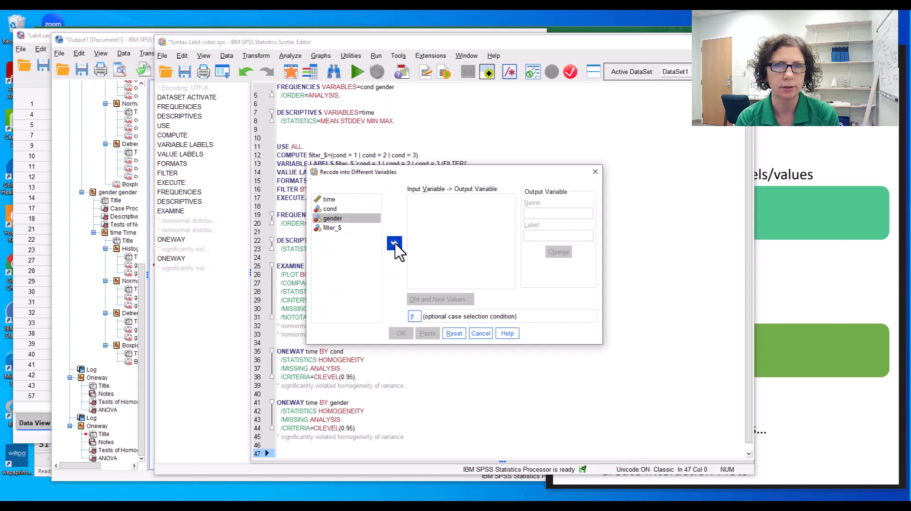
{"action": "left_click", "coordinate": [550, 214]}
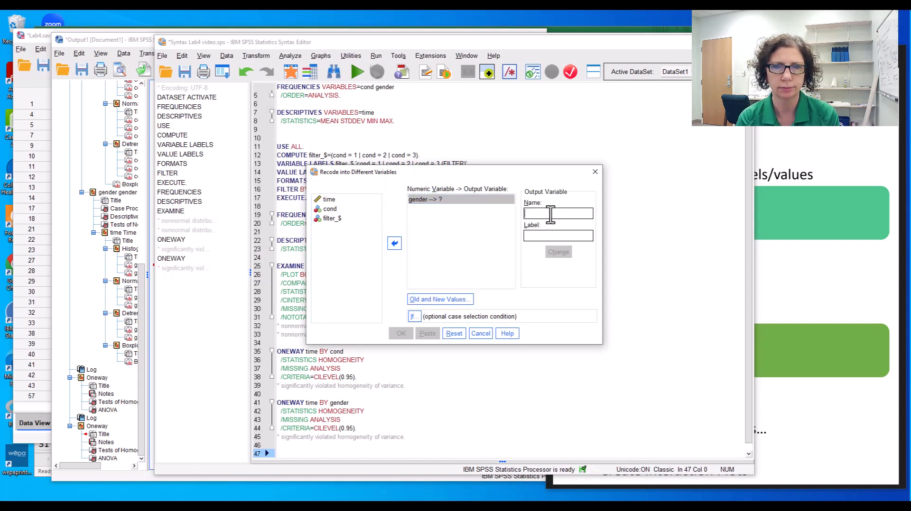
{"action": "type", "text": "genderDUM"}
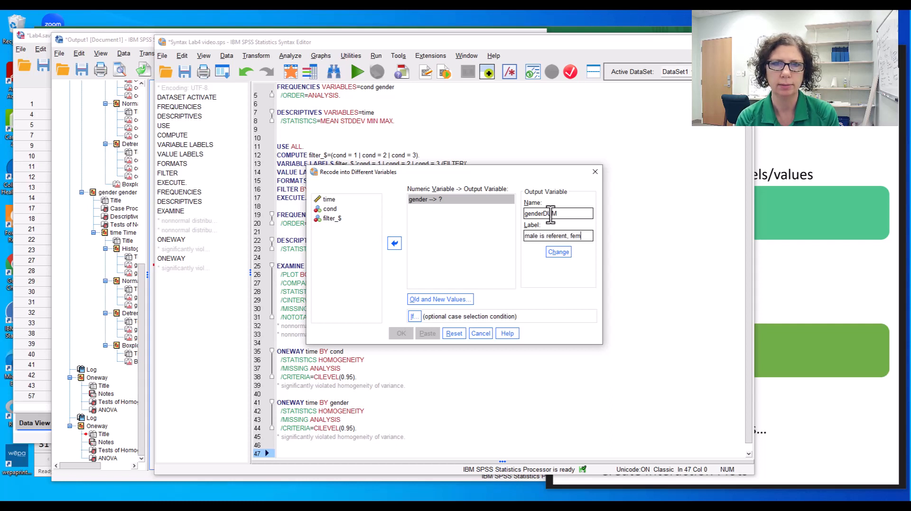
{"action": "type", "text": "is target"}
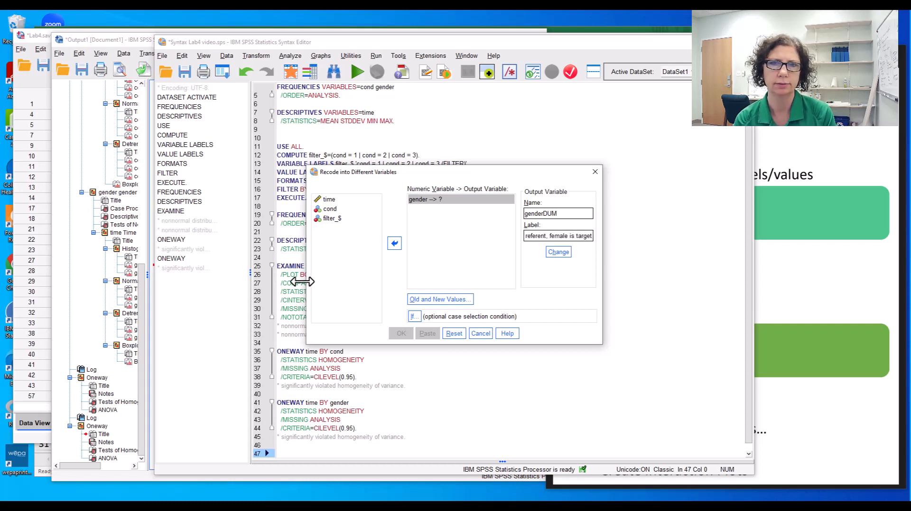
{"action": "left_click", "coordinate": [562, 253]}
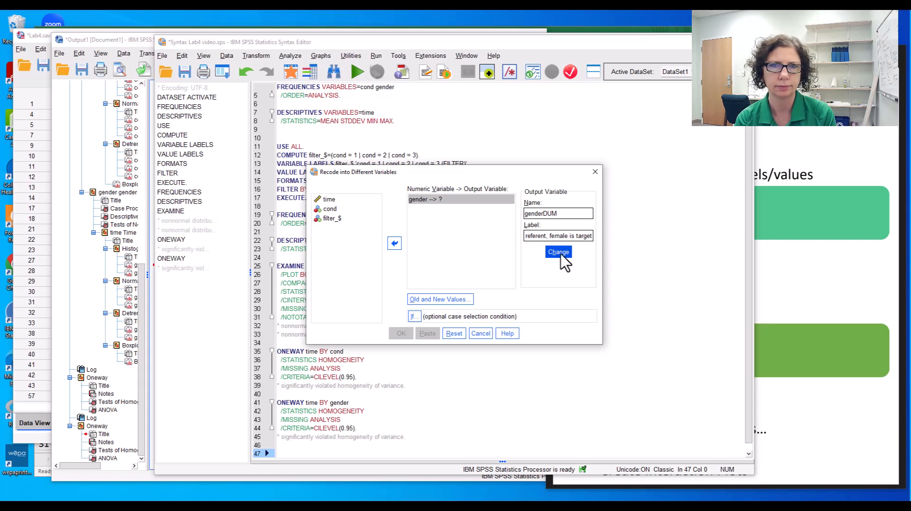
Step: Define the genderDUM recode so that old value 1 becomes 0 and old value 2 becomes 1
{"action": "left_click", "coordinate": [433, 306]}
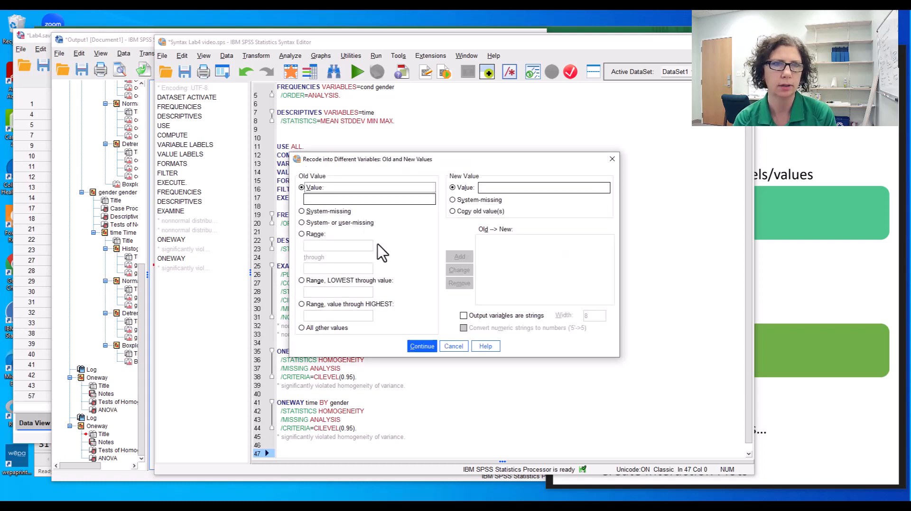
{"action": "left_click", "coordinate": [359, 200]}
{"action": "type", "text": "1"}
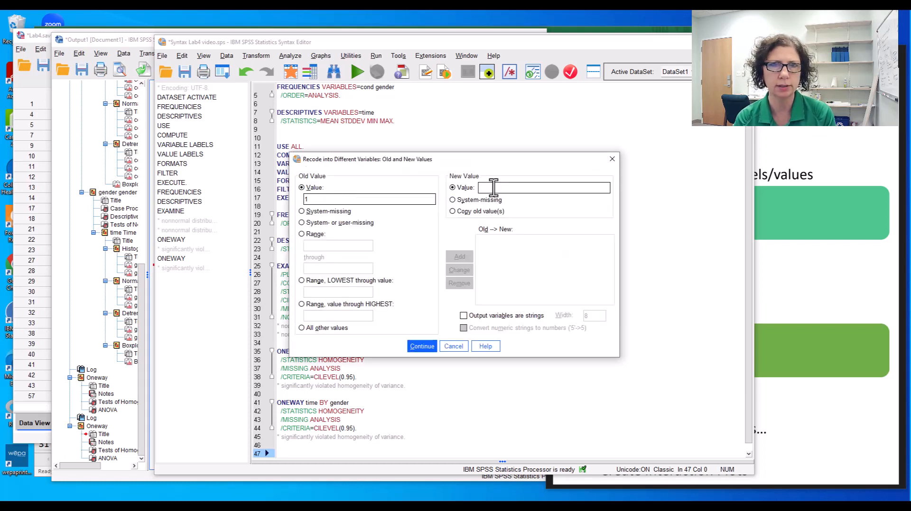
{"action": "left_click", "coordinate": [494, 187]}
{"action": "type", "text": "0"}
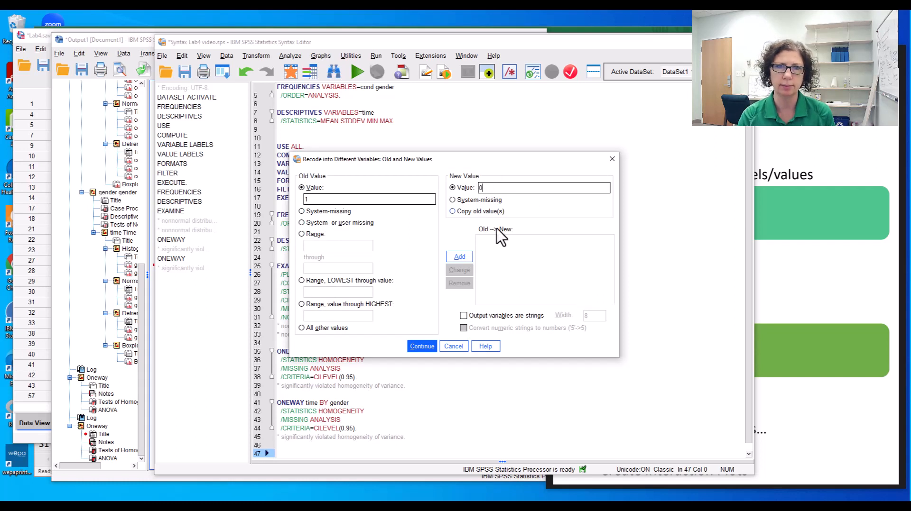
{"action": "left_click", "coordinate": [460, 257]}
{"action": "left_click", "coordinate": [377, 200]}
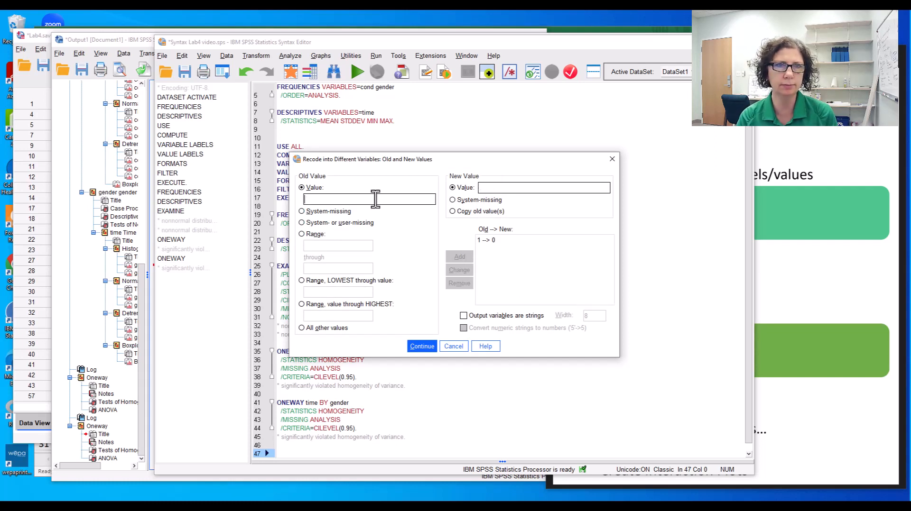
{"action": "type", "text": "2"}
{"action": "left_click", "coordinate": [499, 188]}
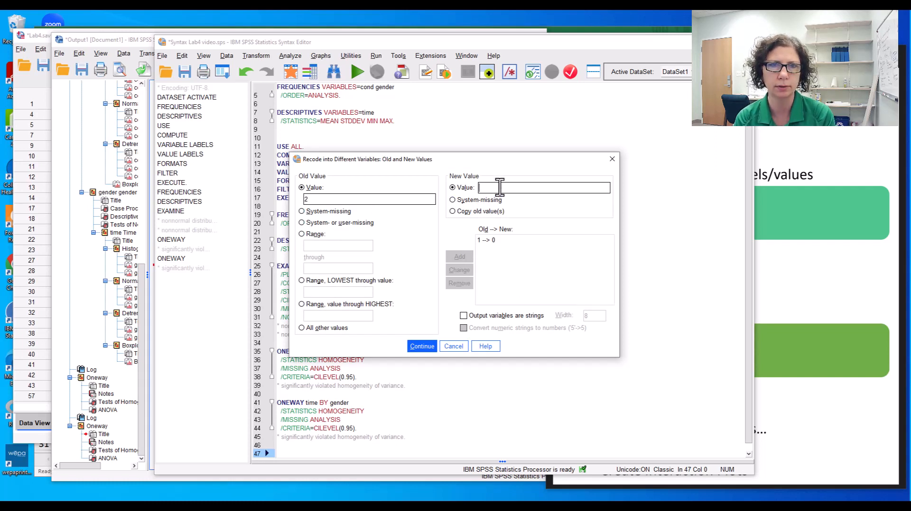
{"action": "type", "text": "1"}
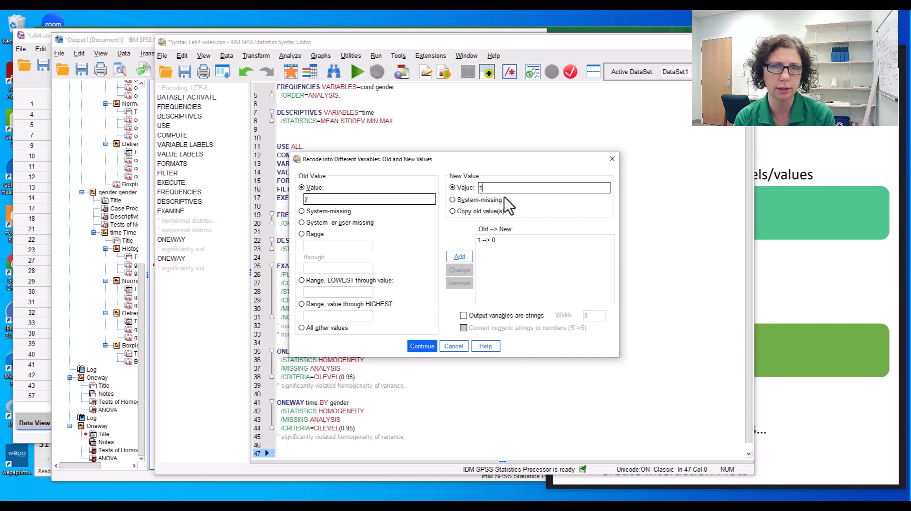
{"action": "left_click", "coordinate": [459, 256]}
{"action": "left_click", "coordinate": [422, 346]}
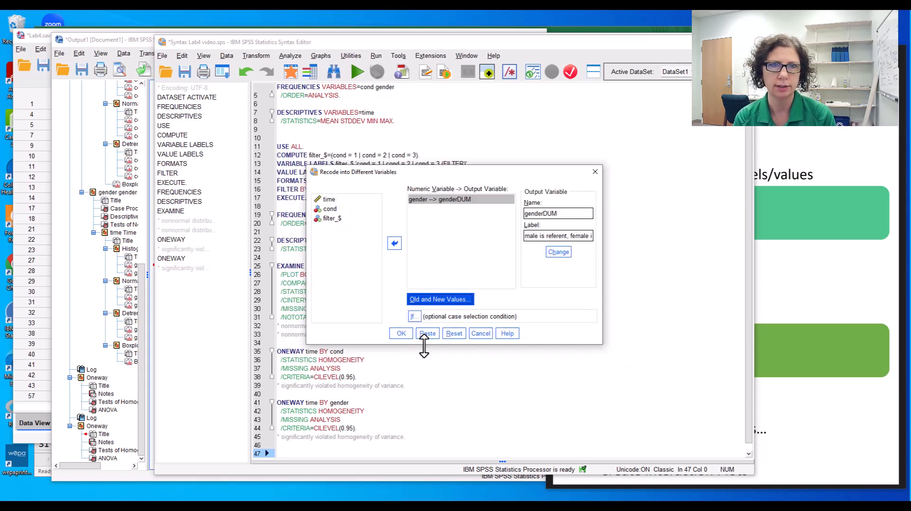
Step: Paste the genderDUM recode into the syntax and run its RECODE, VARIABLE LABELS and EXECUTE lines
{"action": "left_click", "coordinate": [427, 335]}
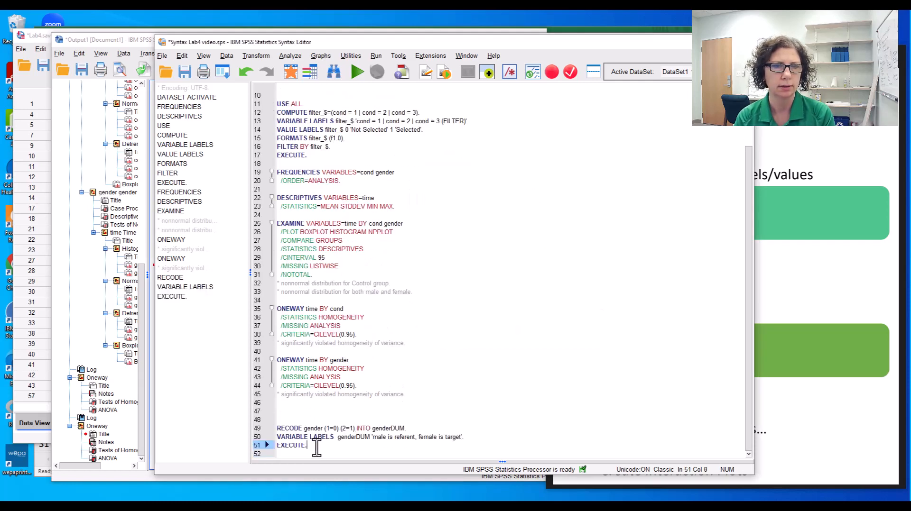
{"action": "left_click_drag", "start_coordinate": [308, 446], "coordinate": [277, 427]}
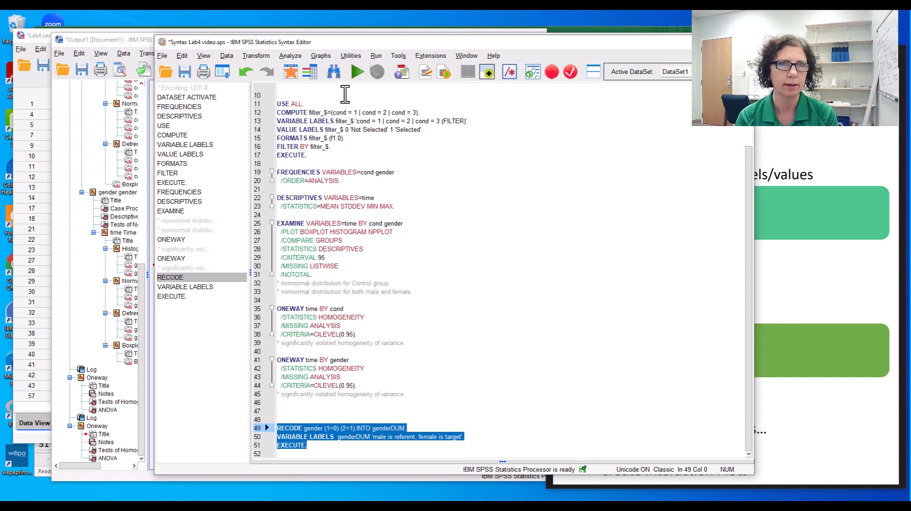
{"action": "left_click", "coordinate": [358, 72]}
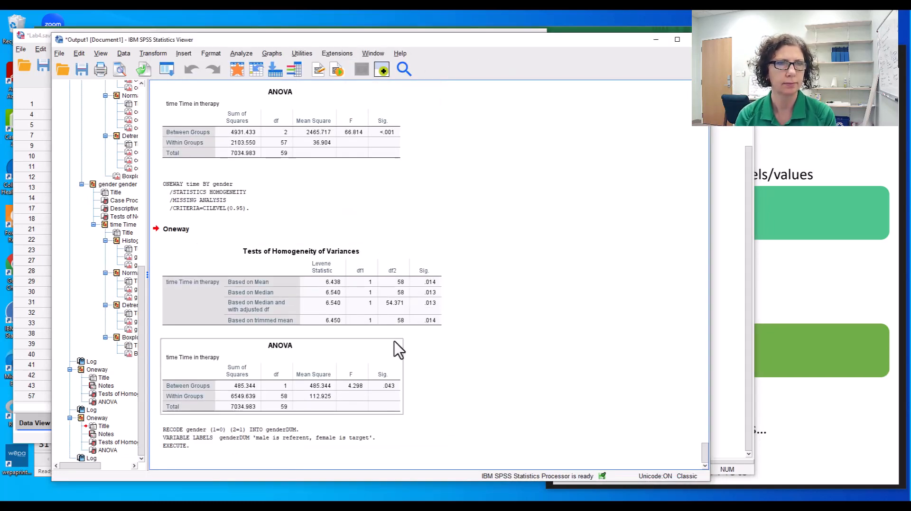
Step: Start a fresh recode into different variables, clearing the previous gender settings and choosing cond as the input variable
{"action": "left_click", "coordinate": [157, 56]}
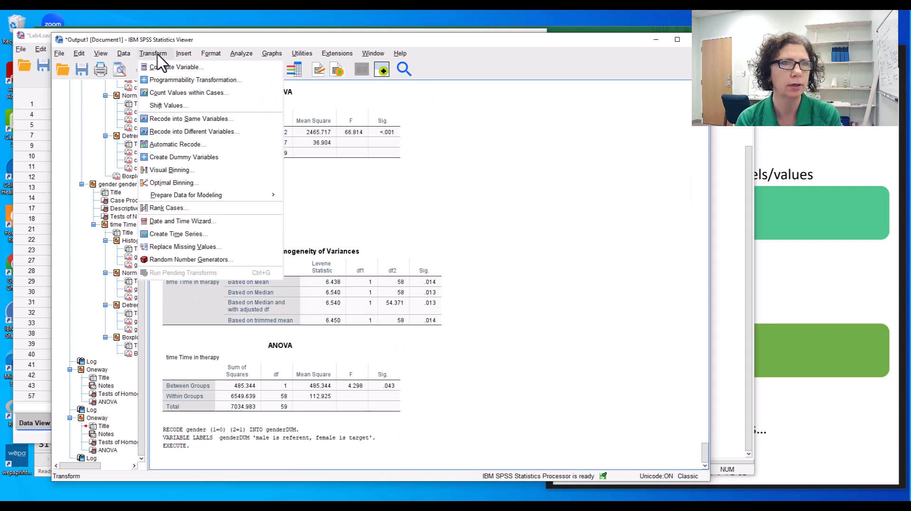
{"action": "left_click", "coordinate": [200, 133]}
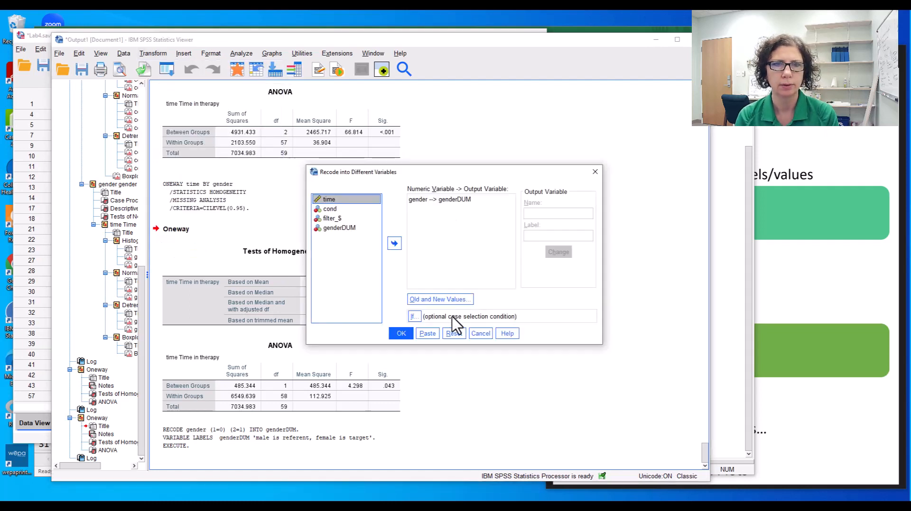
{"action": "left_click", "coordinate": [452, 333]}
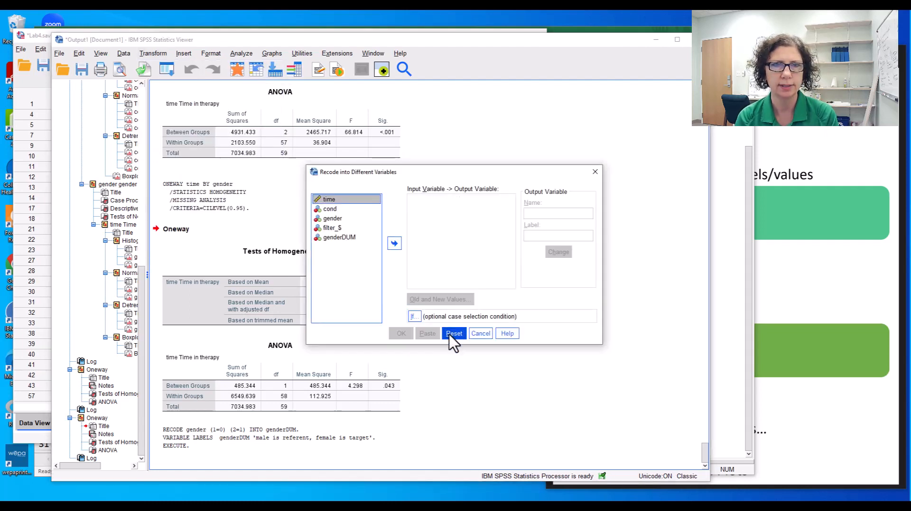
{"action": "left_click", "coordinate": [336, 210]}
{"action": "left_click", "coordinate": [394, 244]}
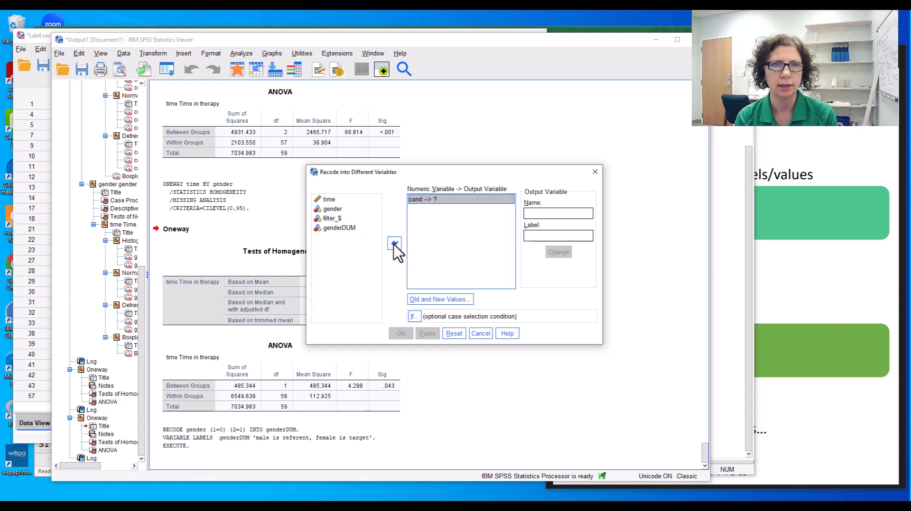
{"action": "left_click", "coordinate": [559, 214]}
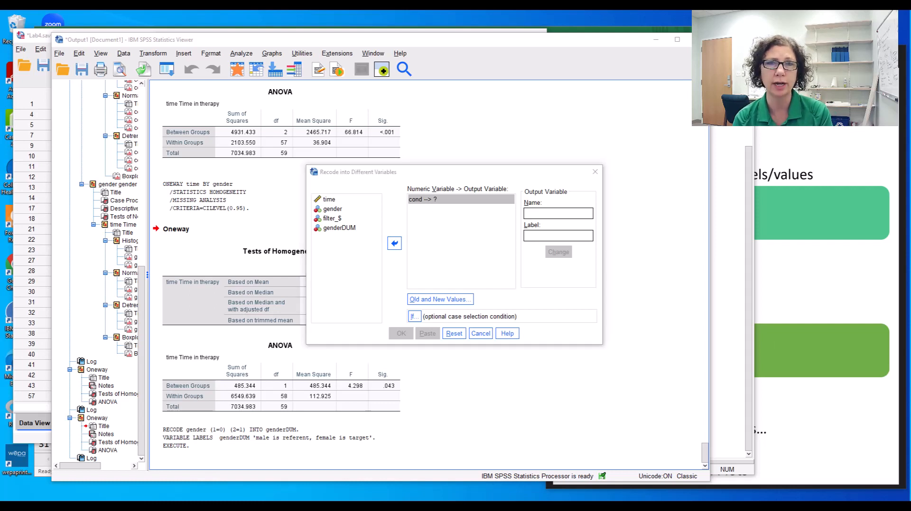
Step: Switch to the LabHW5 Tables.xlsx workbook, examine the Dum1 and Dum2 condition coding under Level Tracking, and return to the SPSS recode dialog
{"action": "key", "text": "alt+Tab"}
{"action": "key", "text": "alt+Tab"}
{"action": "key", "text": "alt+Tab"}
{"action": "key", "text": "alt+Tab"}
{"action": "key", "text": "alt+Tab"}
{"action": "key", "text": "alt+Tab"}
{"action": "key", "text": "alt+Tab"}
{"action": "key", "text": "alt+Tab"}
{"action": "key", "text": "alt+Tab"}
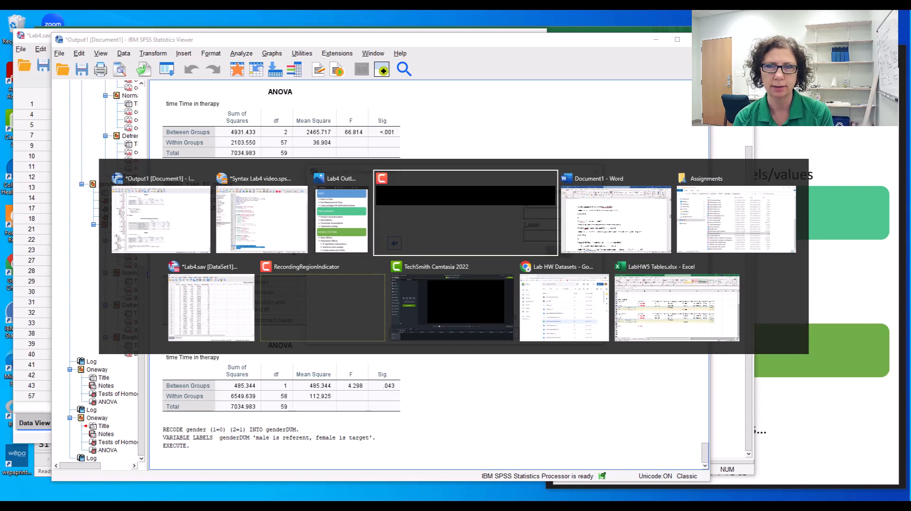
{"action": "key", "text": "alt+Tab"}
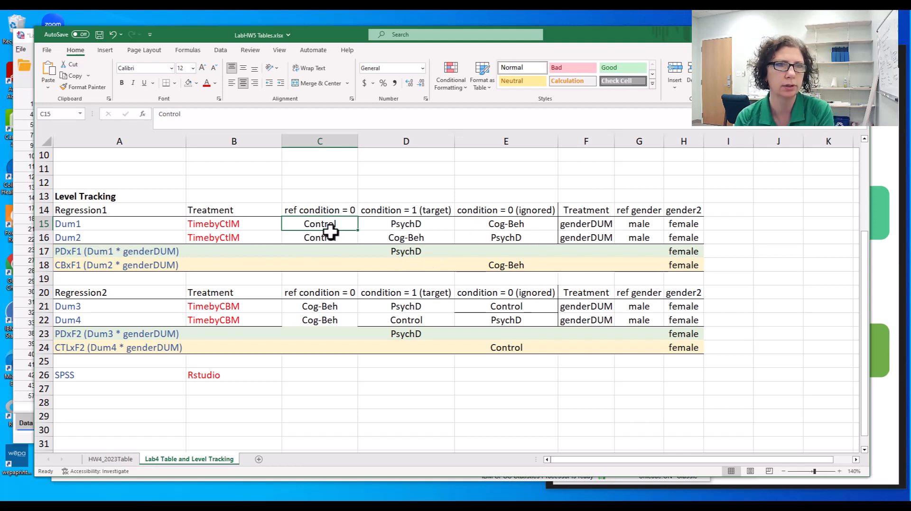
{"action": "left_click", "coordinate": [430, 226]}
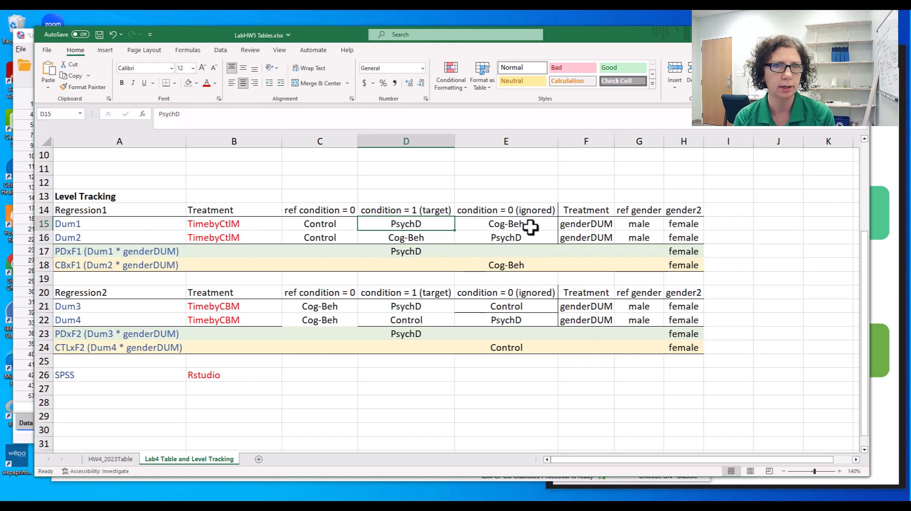
{"action": "left_click", "coordinate": [428, 239]}
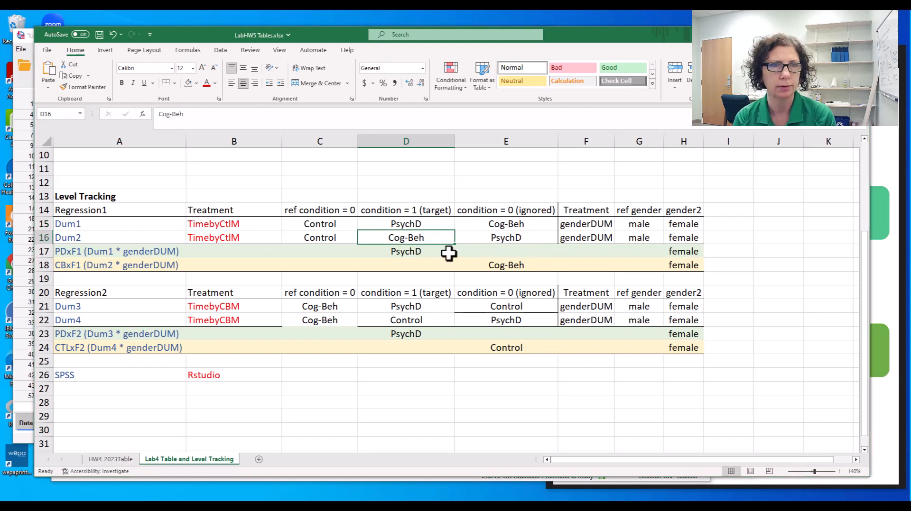
{"action": "key", "text": "alt+Tab"}
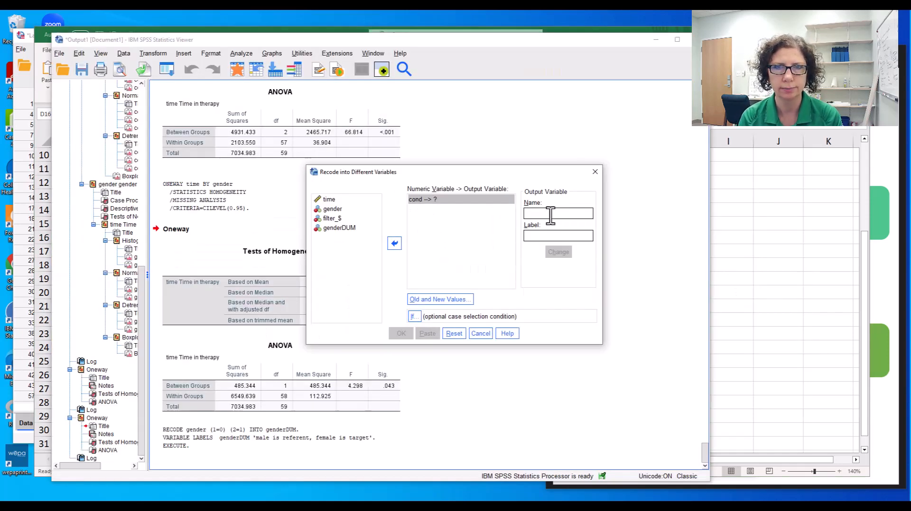
Step: Name the output variable for cond DUM1 and label it "control is referent; PsychD is target"
{"action": "type", "text": "DUM1"}
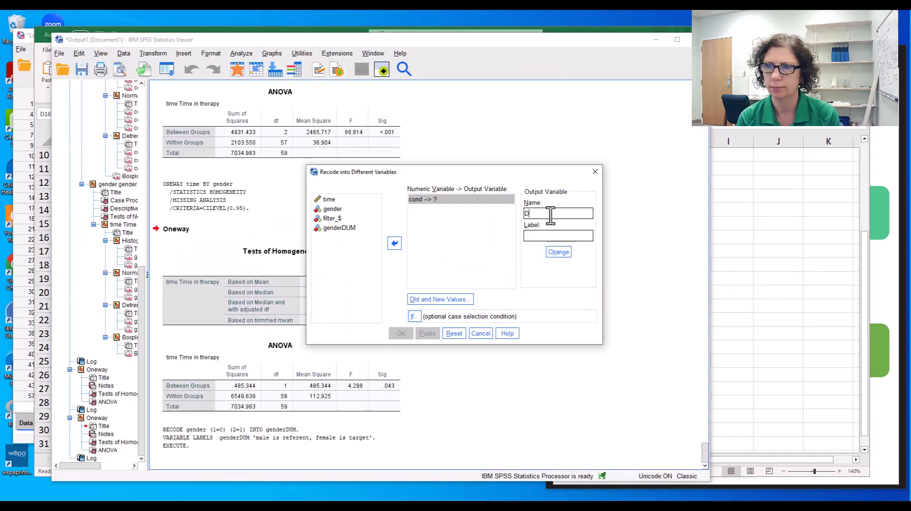
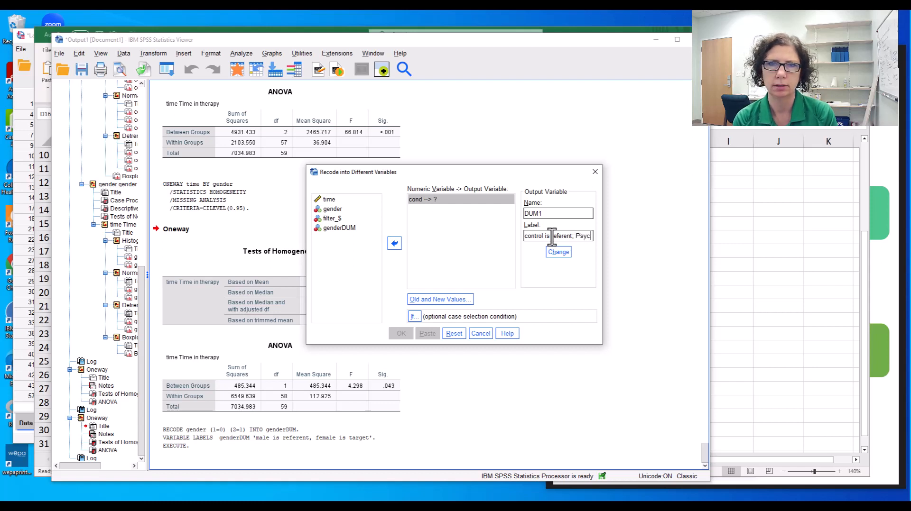
{"action": "type", "text": "hD is "}
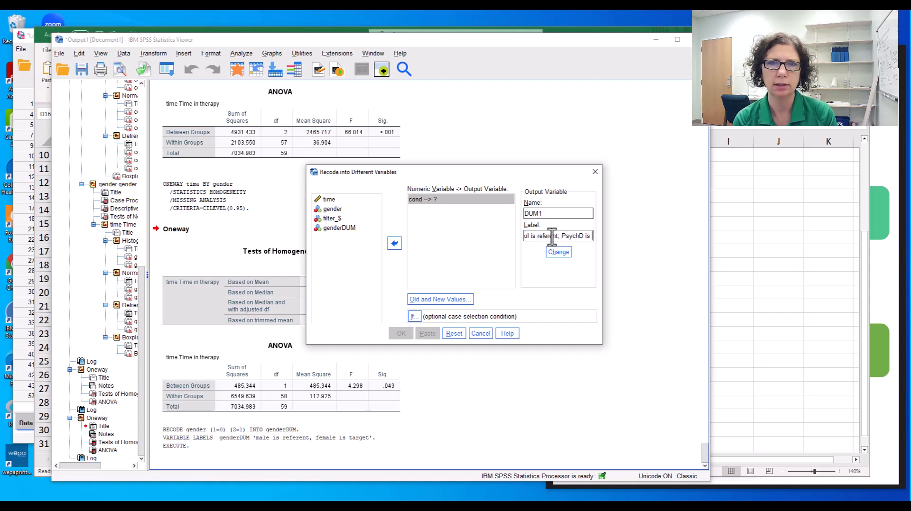
{"action": "type", "text": "target"}
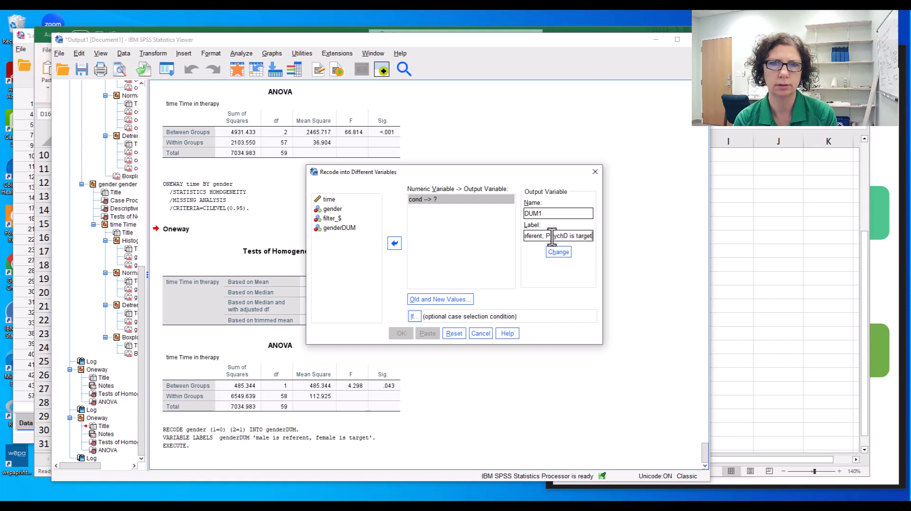
{"action": "left_click", "coordinate": [558, 251]}
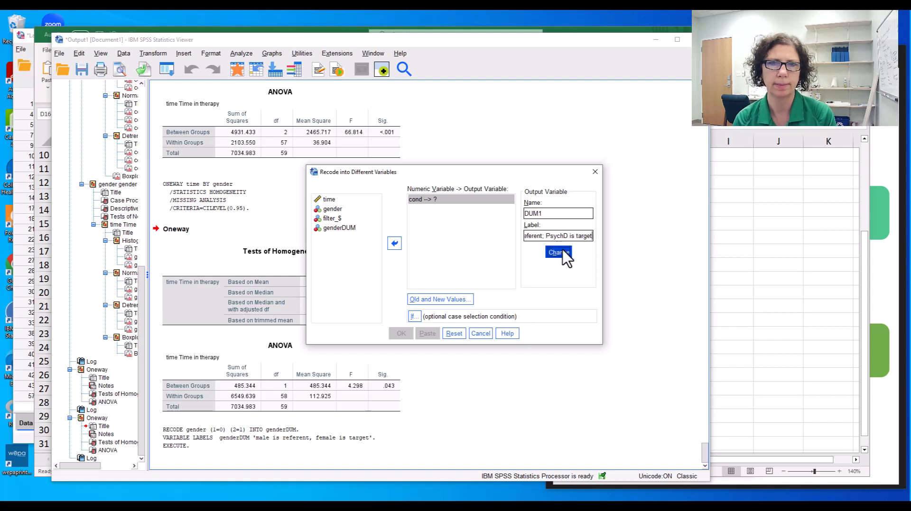
Step: Define the DUM1 recode so that old value 1 becomes 0, 2 becomes 1 and 3 becomes 0
{"action": "left_click", "coordinate": [451, 300]}
{"action": "left_click", "coordinate": [341, 198]}
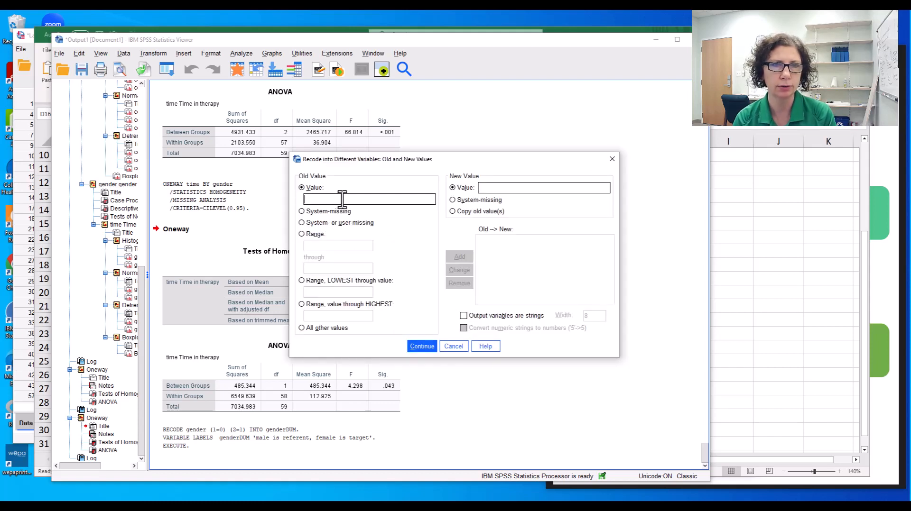
{"action": "left_click", "coordinate": [529, 187]}
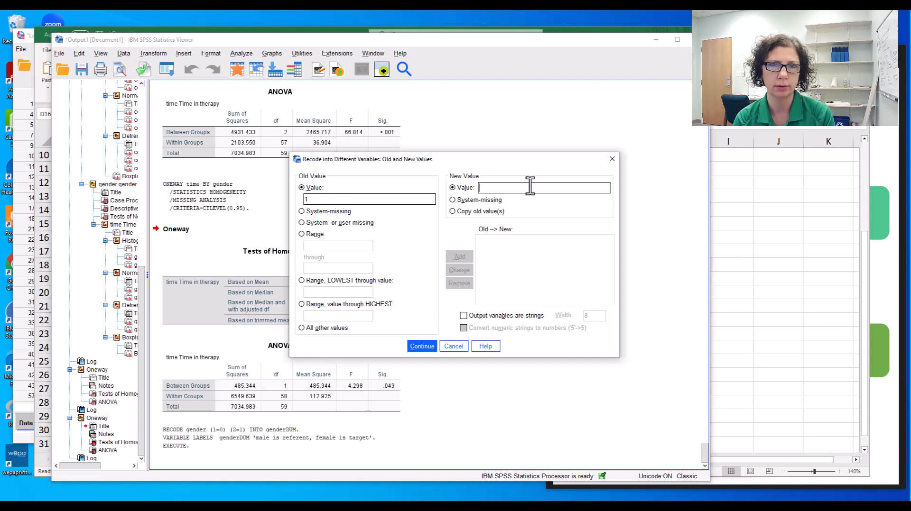
{"action": "type", "text": "0"}
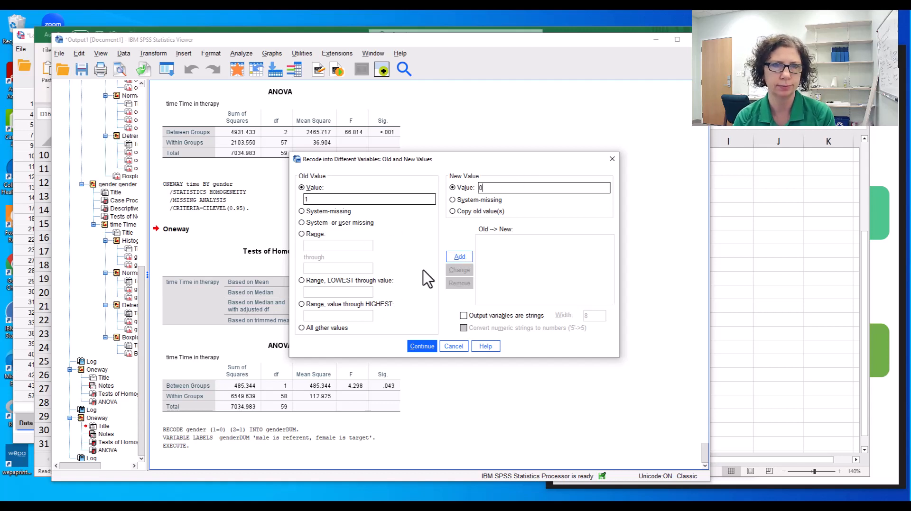
{"action": "left_click", "coordinate": [454, 256]}
{"action": "left_click", "coordinate": [368, 198]}
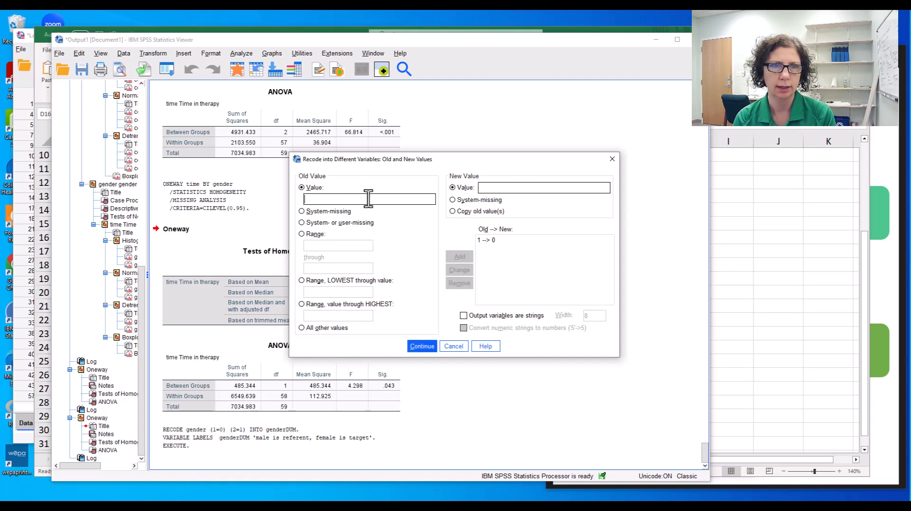
{"action": "type", "text": "2"}
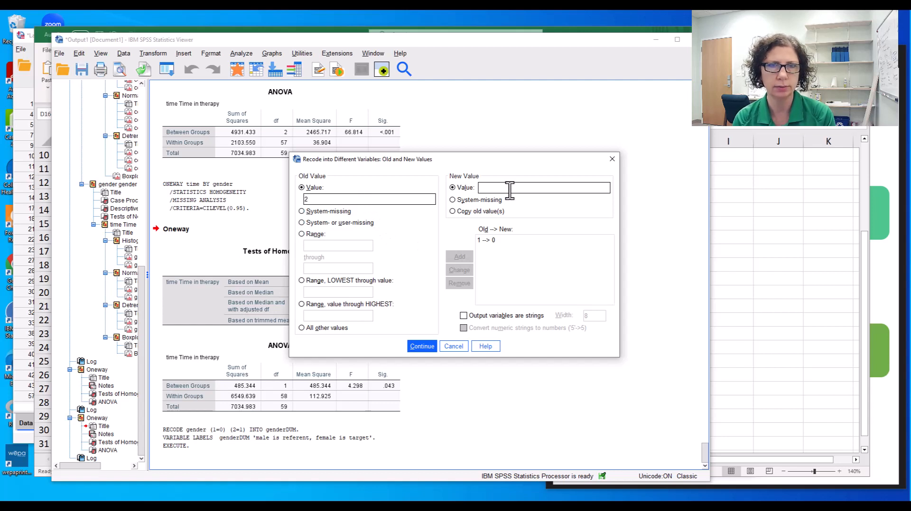
{"action": "type", "text": "1"}
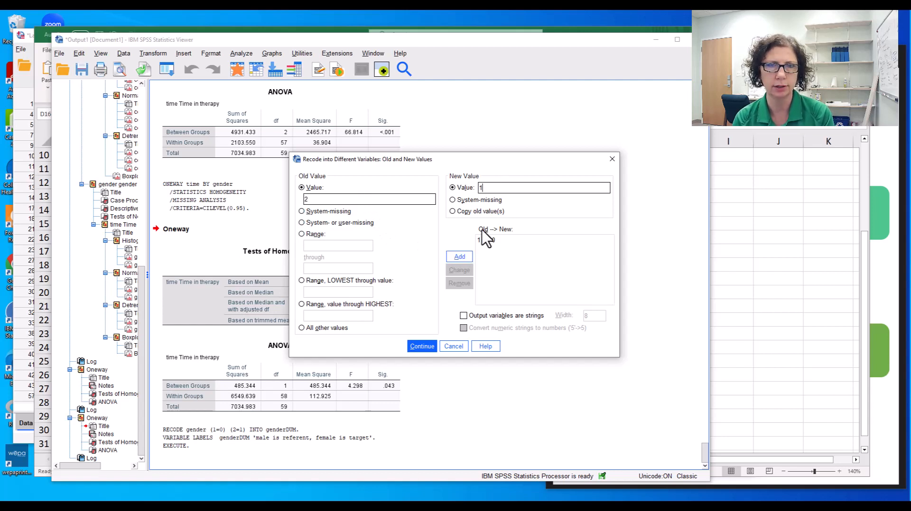
{"action": "left_click", "coordinate": [460, 259]}
{"action": "left_click", "coordinate": [374, 198]}
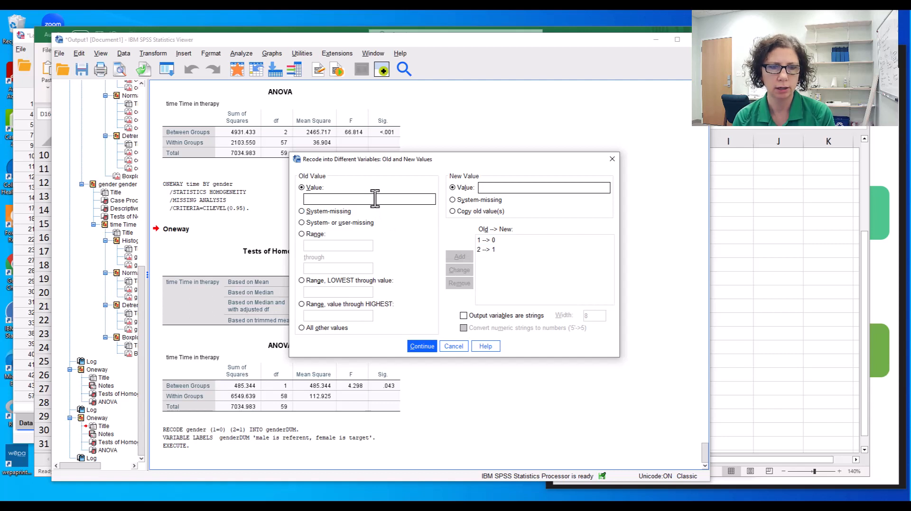
{"action": "type", "text": "3"}
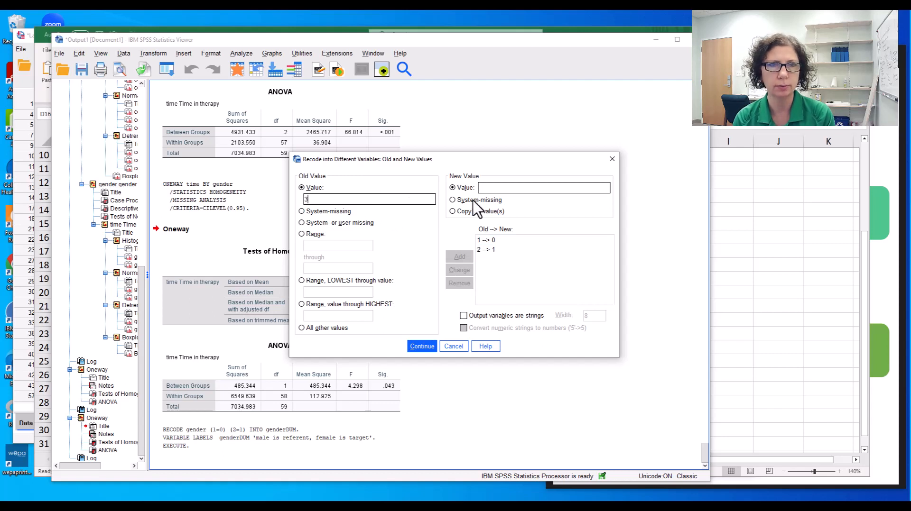
{"action": "left_click", "coordinate": [494, 187]}
{"action": "type", "text": "0"}
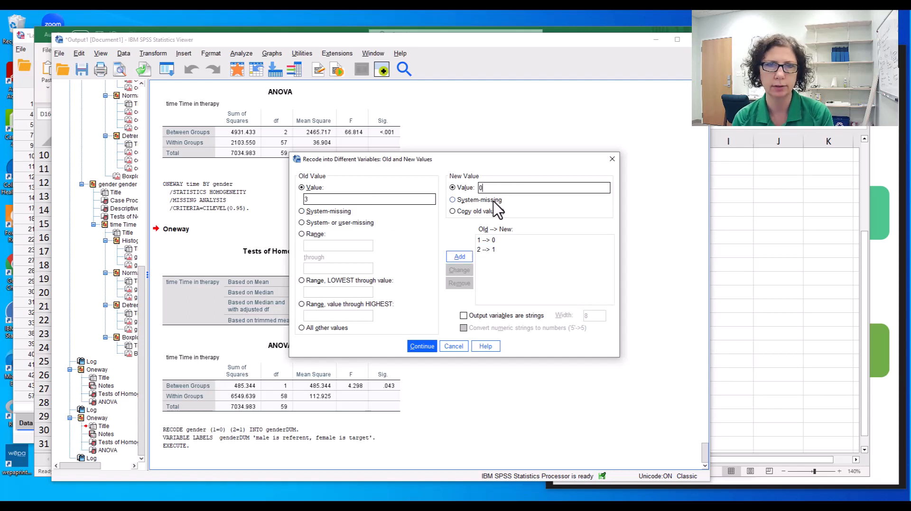
{"action": "left_click", "coordinate": [458, 256]}
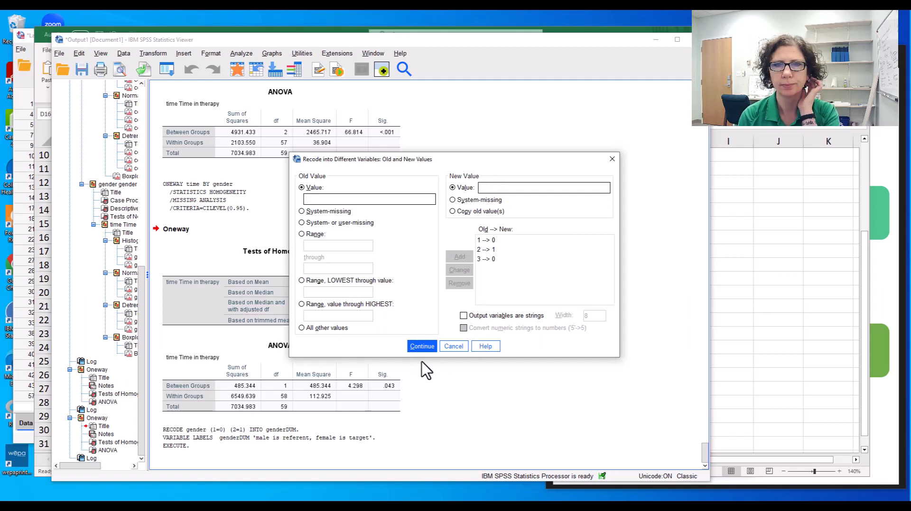
{"action": "left_click", "coordinate": [422, 347]}
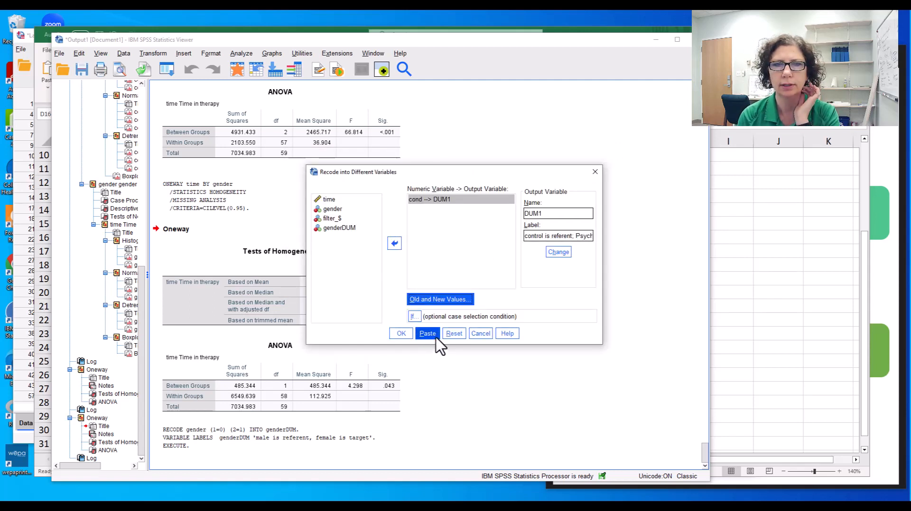
Step: Paste the DUM1 recode into the syntax and switch to the Syntax Lab4 video.sps window
{"action": "left_click", "coordinate": [426, 334]}
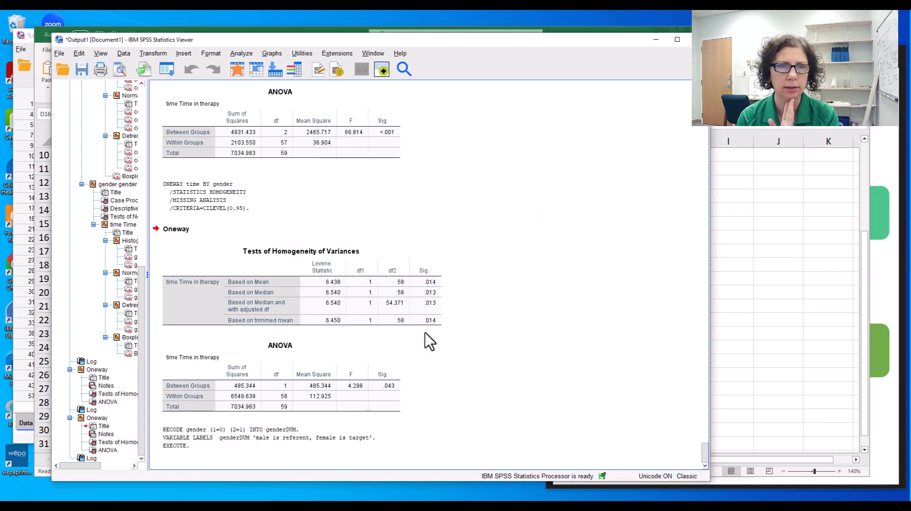
{"action": "key", "text": "alt+Tab"}
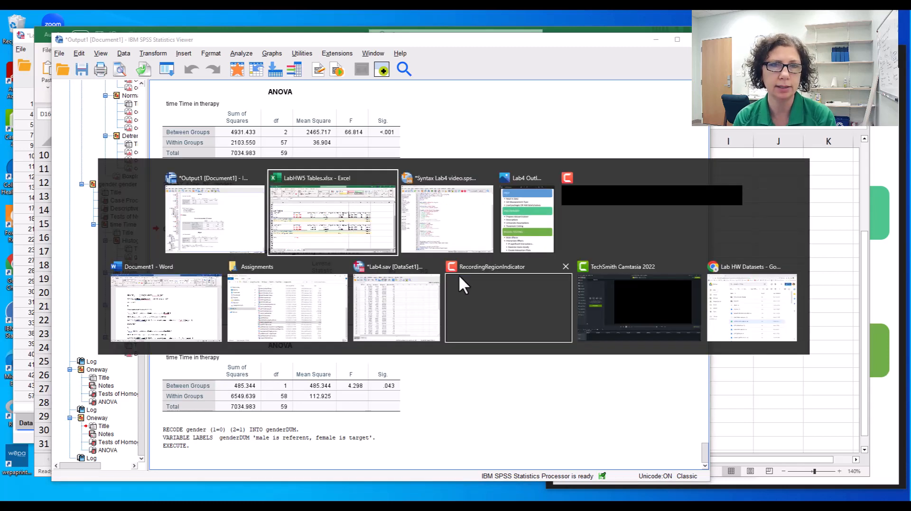
{"action": "key", "text": "alt+Tab"}
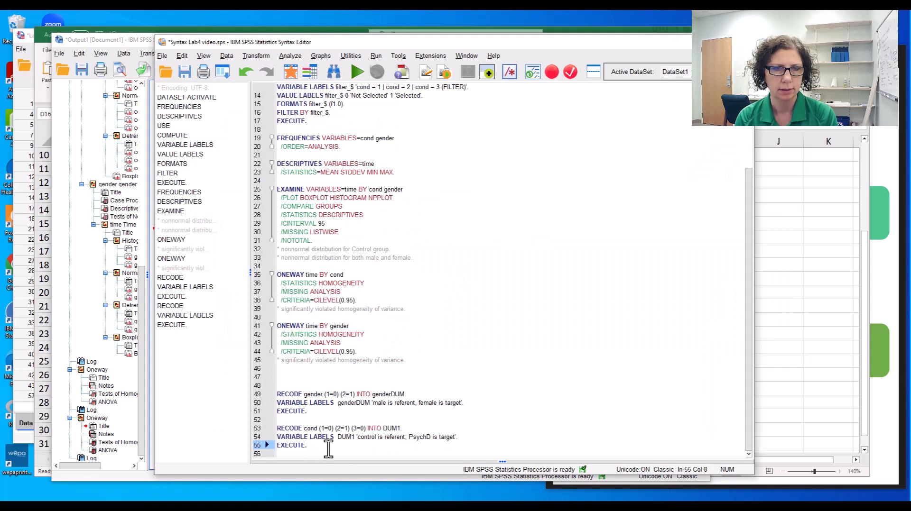
Step: Duplicate the DUM1 RECODE, VARIABLE LABELS and EXECUTE lines at the end of the syntax
{"action": "left_click_drag", "start_coordinate": [328, 448], "coordinate": [267, 428]}
{"action": "key", "text": "ctrl+c"}
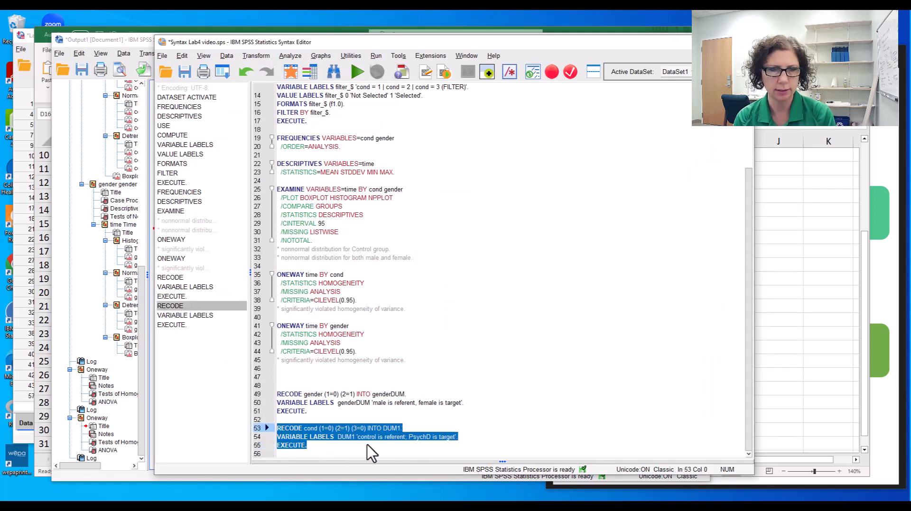
{"action": "left_click", "coordinate": [361, 453]}
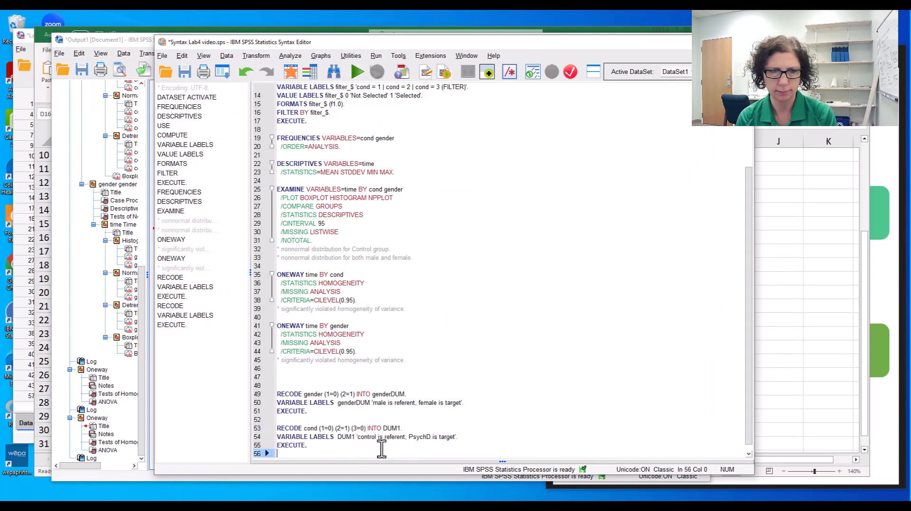
{"action": "key", "text": "ctrl+v"}
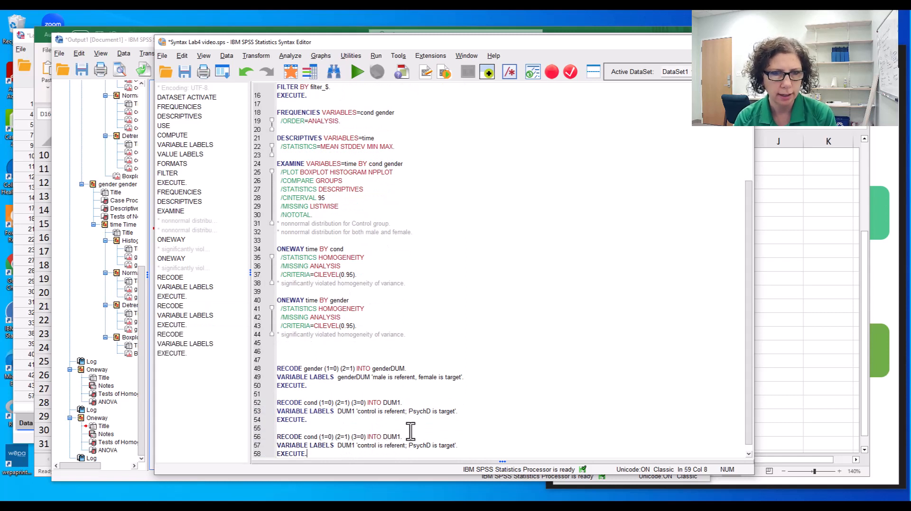
Step: Change the duplicated recode to output DUM2 with (2=0) and (3=1), and replace PsychD with Cog-Beh in its label
{"action": "left_click", "coordinate": [398, 437]}
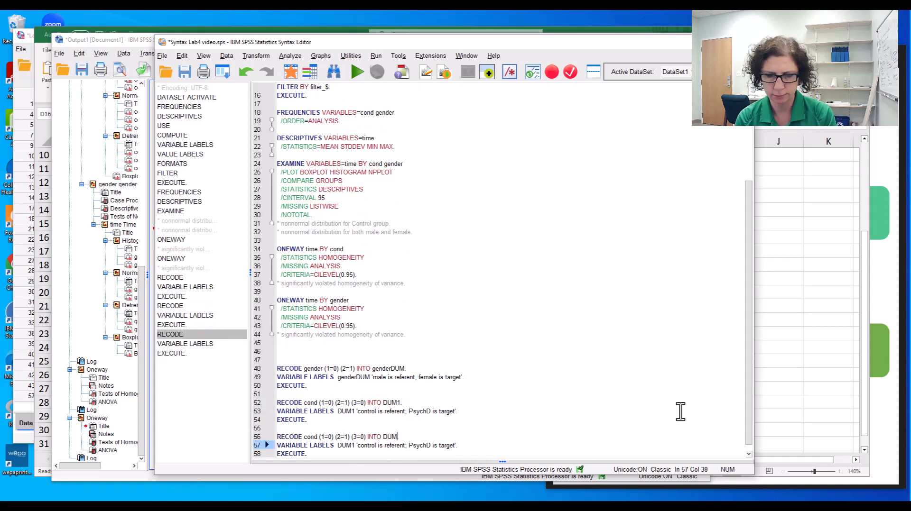
{"action": "type", "text": "2"}
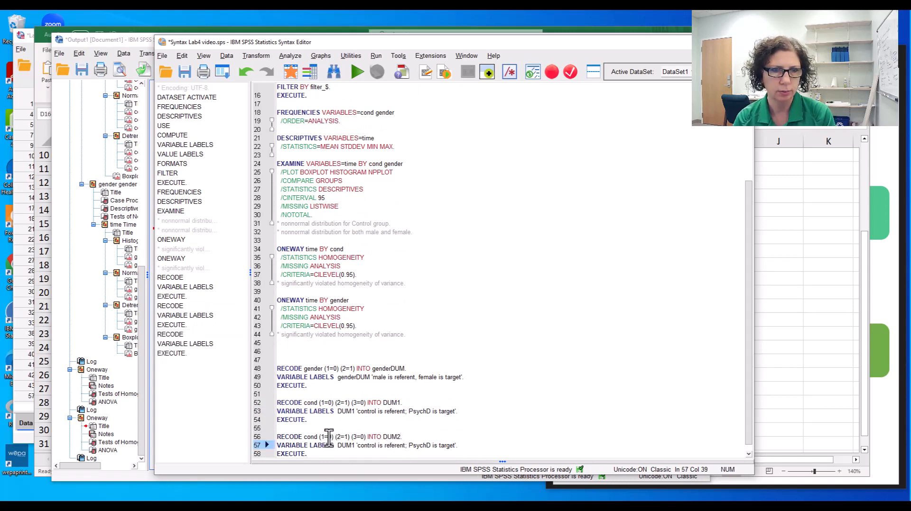
{"action": "left_click", "coordinate": [320, 436]}
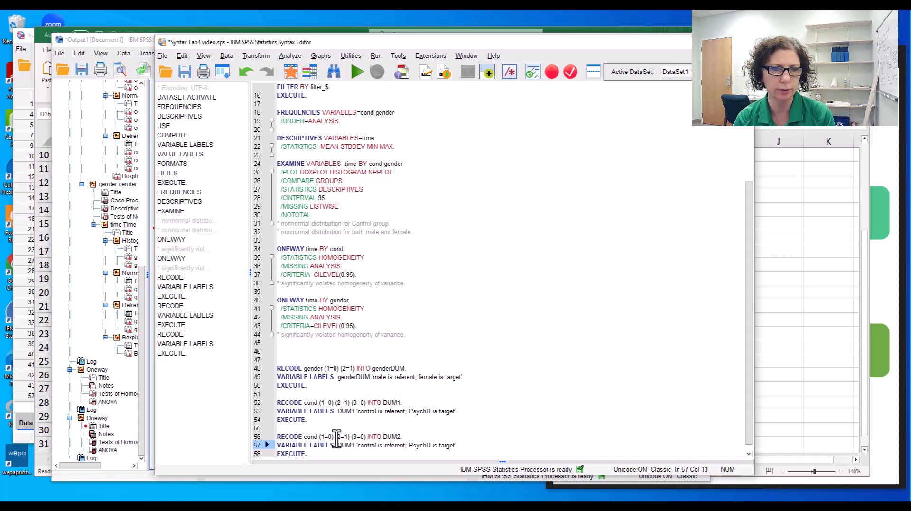
{"action": "left_click_drag", "start_coordinate": [336, 437], "coordinate": [320, 436]}
{"action": "left_click", "coordinate": [348, 438]}
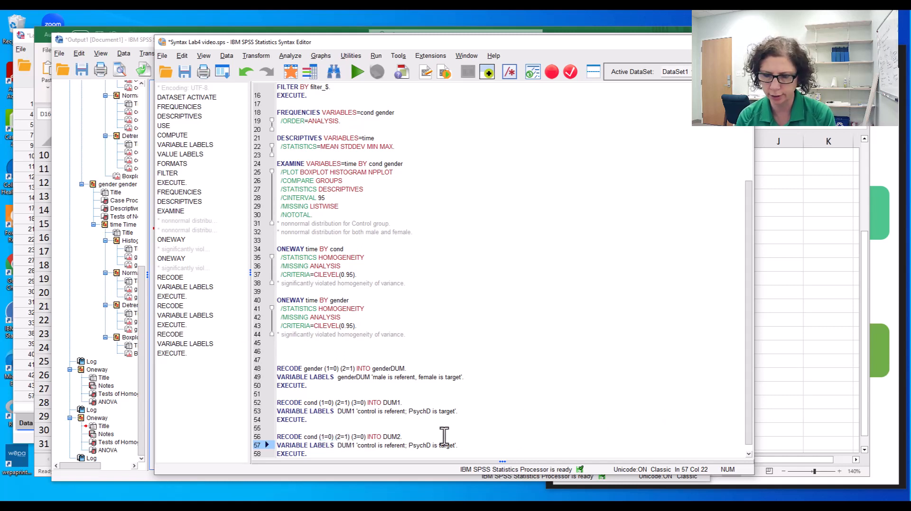
{"action": "key", "text": "Delete"}
{"action": "type", "text": "0"}
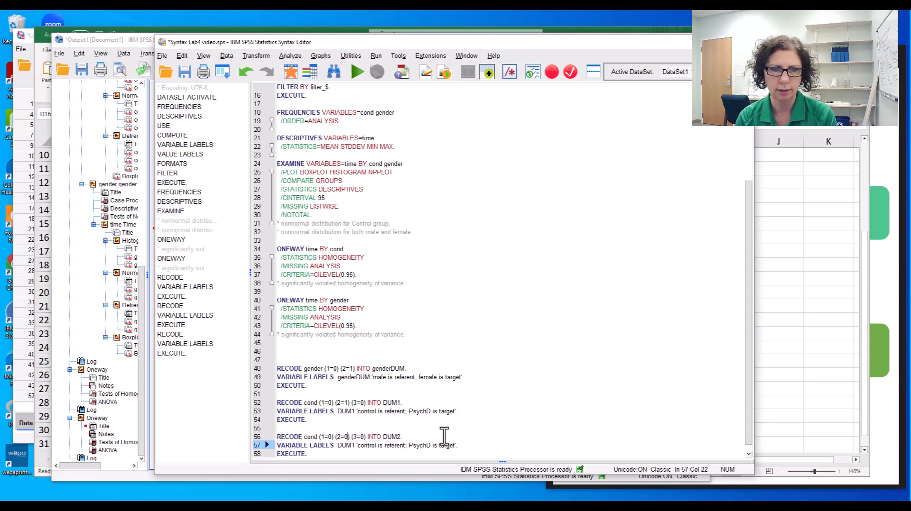
{"action": "left_click", "coordinate": [365, 438]}
{"action": "key", "text": "BackSpace"}
{"action": "type", "text": "1"}
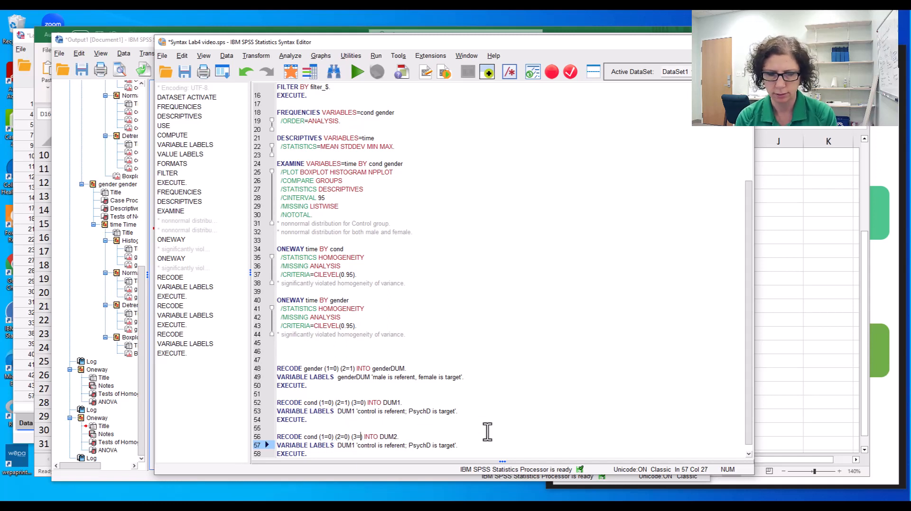
{"action": "double_click", "coordinate": [424, 446]}
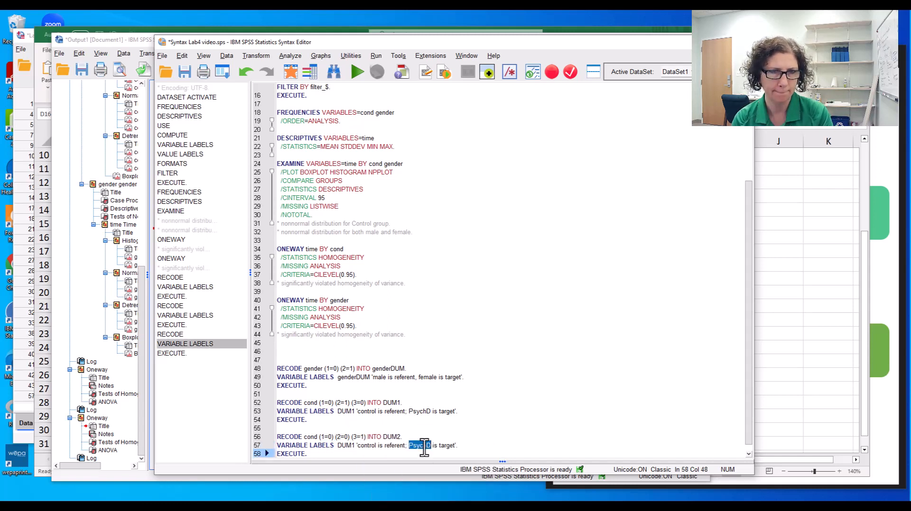
{"action": "type", "text": "Cog-Be"}
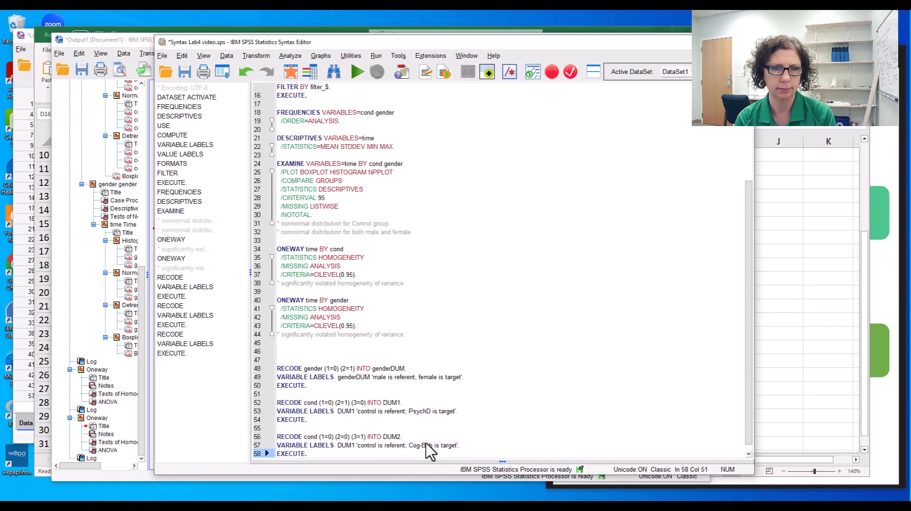
Step: Run the DUM1 and DUM2 recode blocks, and add blank space at the end of the syntax
{"action": "left_click_drag", "start_coordinate": [313, 454], "coordinate": [278, 402]}
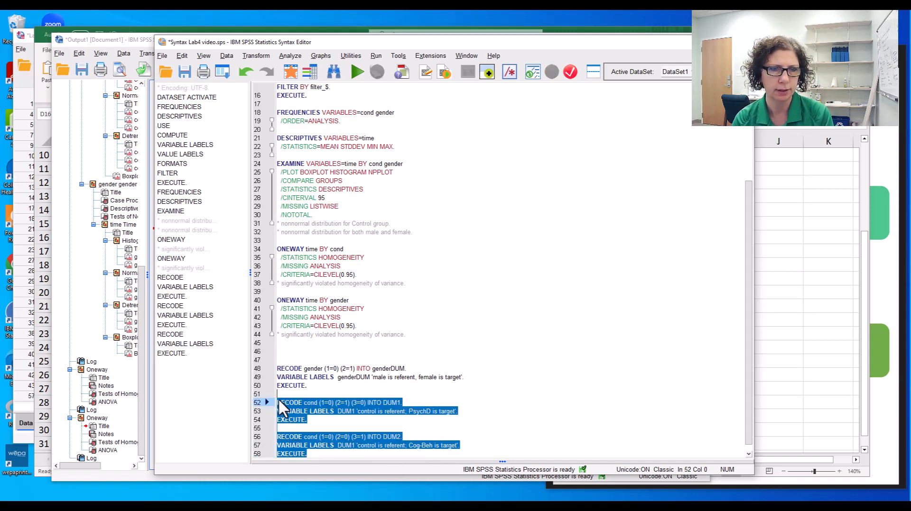
{"action": "left_click", "coordinate": [357, 72]}
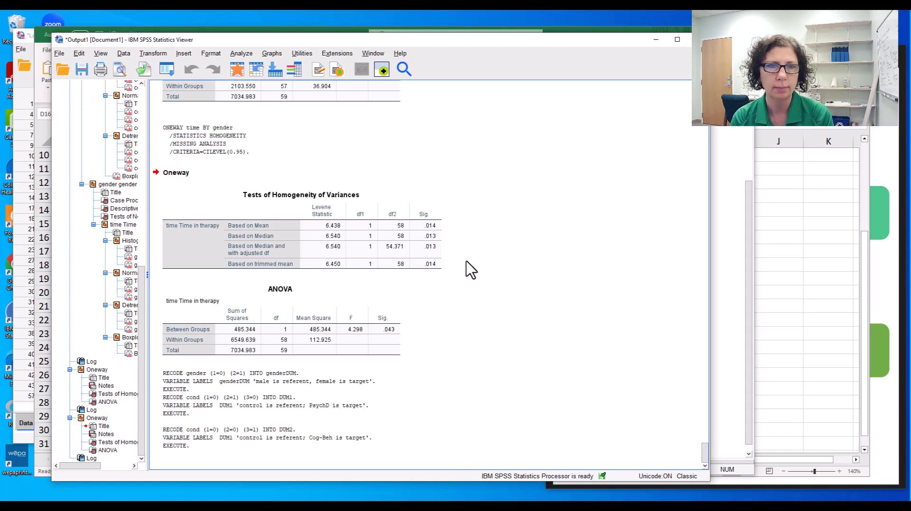
{"action": "key", "text": "alt+Tab"}
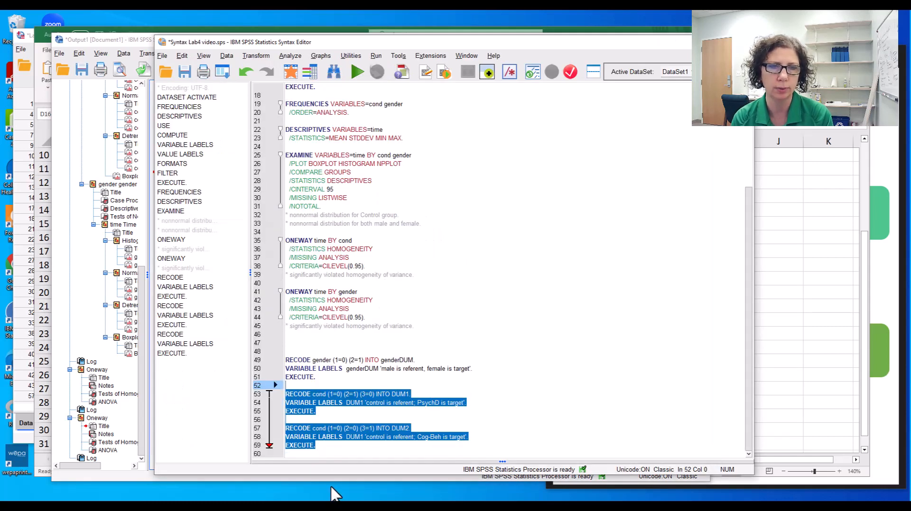
{"action": "key", "text": "ctrl+r"}
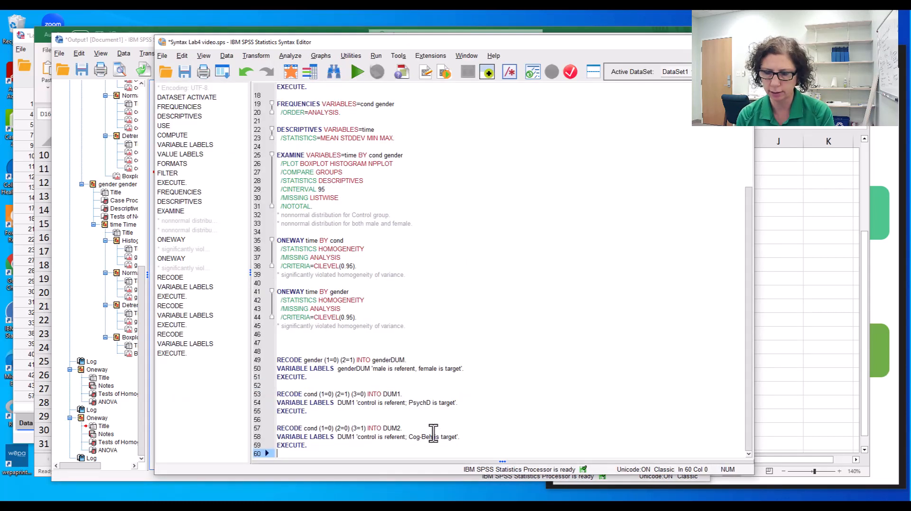
{"action": "key", "text": "Return"}
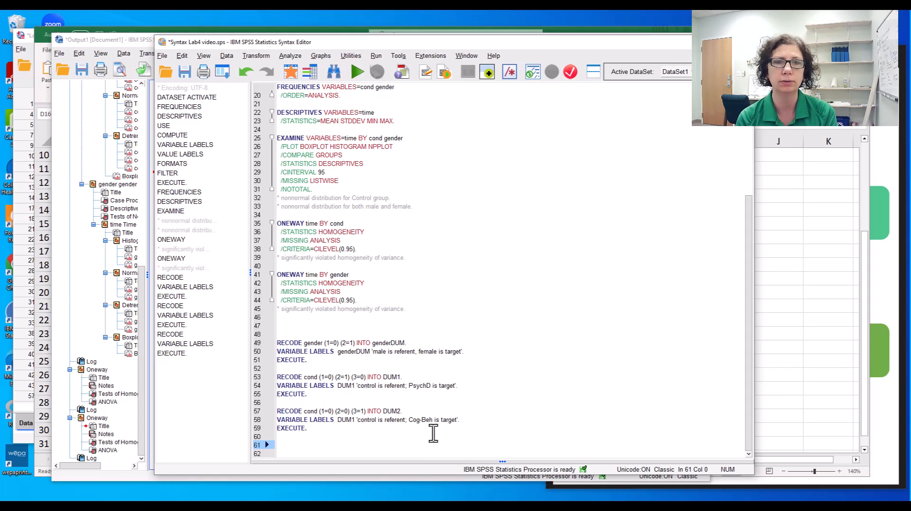
Step: Start a Compute Variable definition with target variable PDxF1 and select DUM1 as its first source variable
{"action": "scroll", "coordinate": [516, 275], "scroll_direction": "down", "scroll_amount": 1}
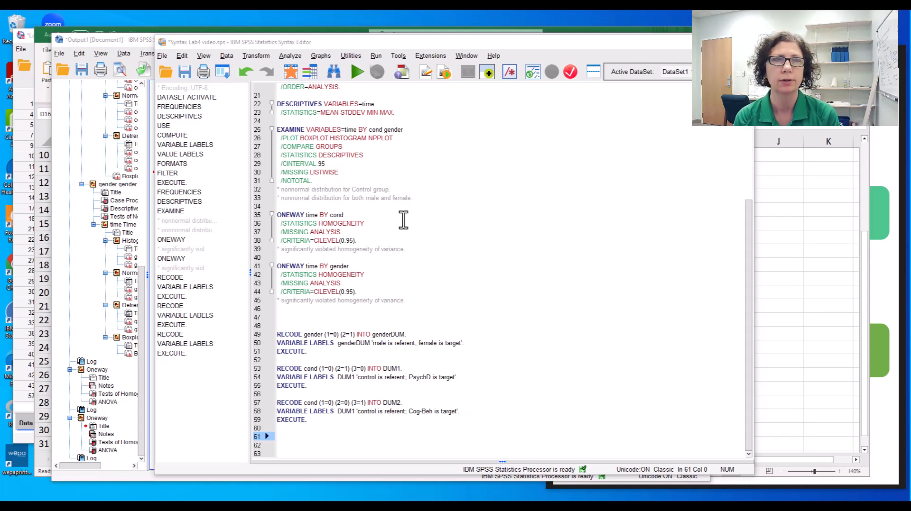
{"action": "left_click", "coordinate": [256, 56]}
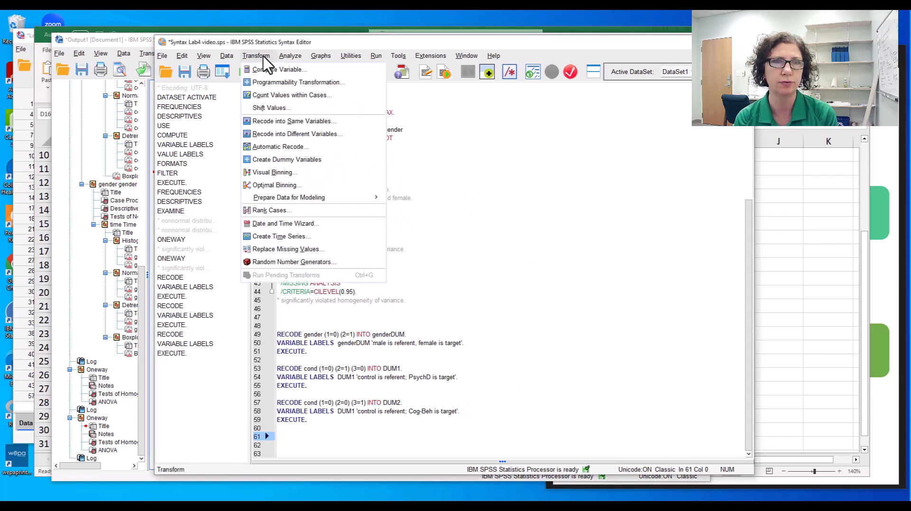
{"action": "left_click", "coordinate": [287, 72]}
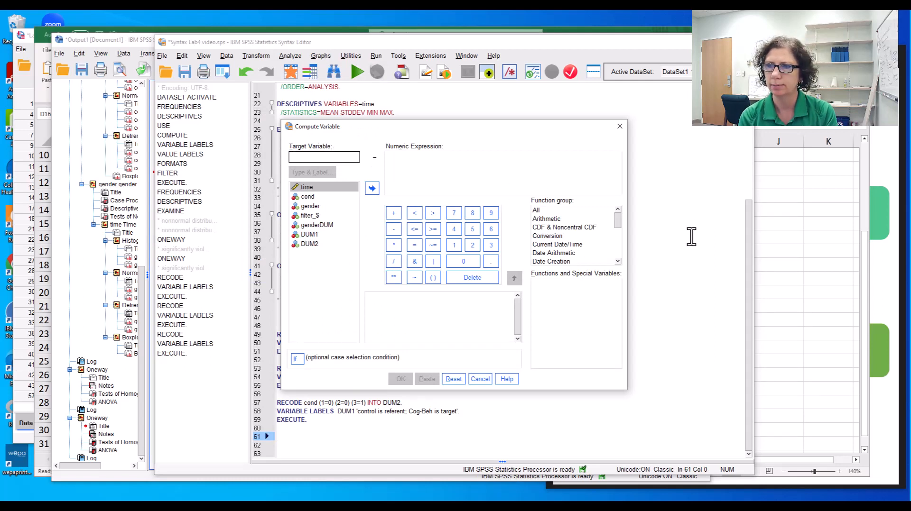
{"action": "type", "text": "PDxF1"}
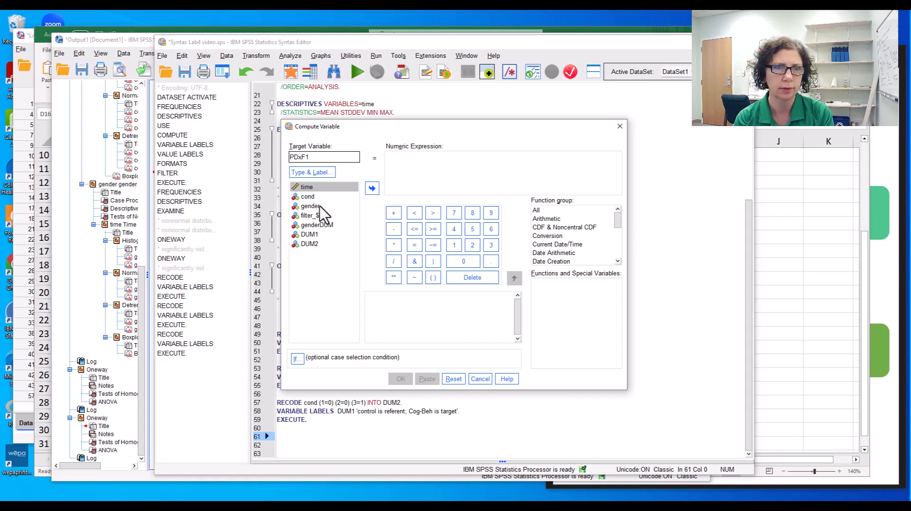
{"action": "left_click", "coordinate": [309, 235]}
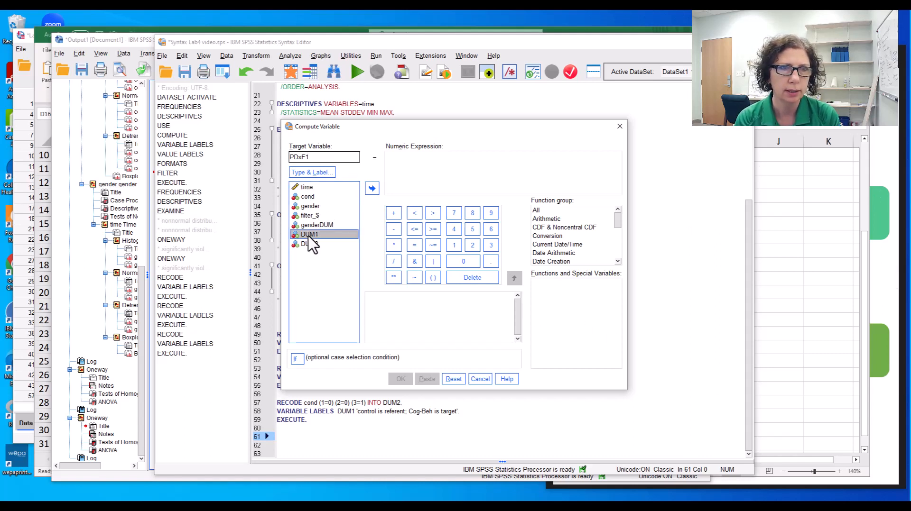
Step: Switch to the LabHW5 Tables.xlsx workbook and examine the Dum1 condition and gender levels in the Level Tracking table
{"action": "left_click", "coordinate": [807, 270]}
{"action": "left_click", "coordinate": [419, 225]}
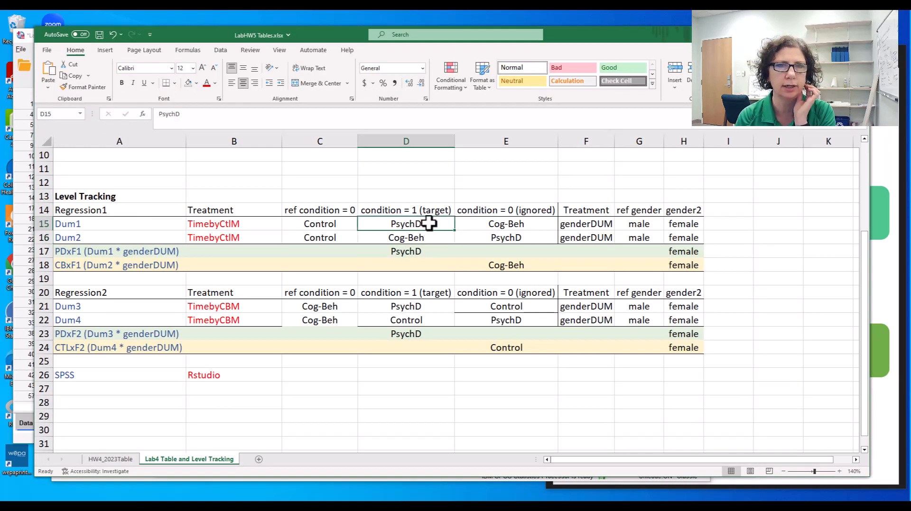
{"action": "left_click", "coordinate": [646, 225]}
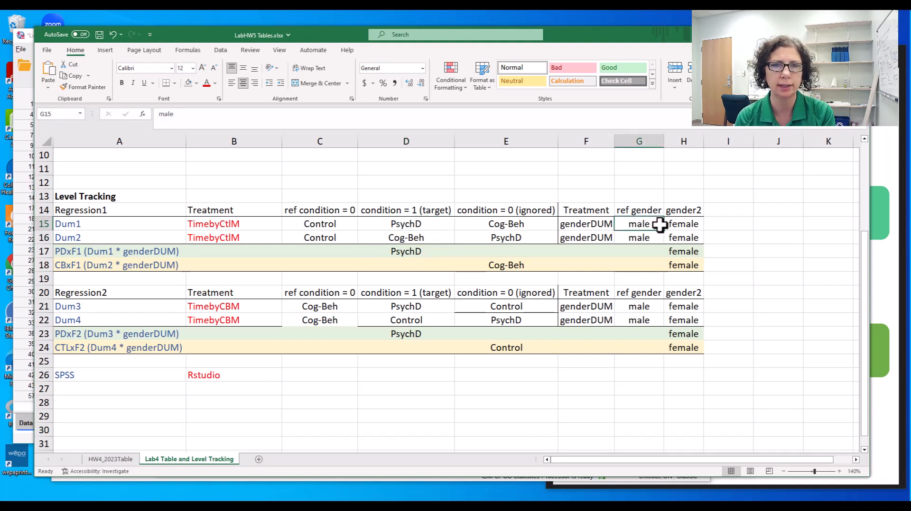
{"action": "left_click", "coordinate": [430, 225]}
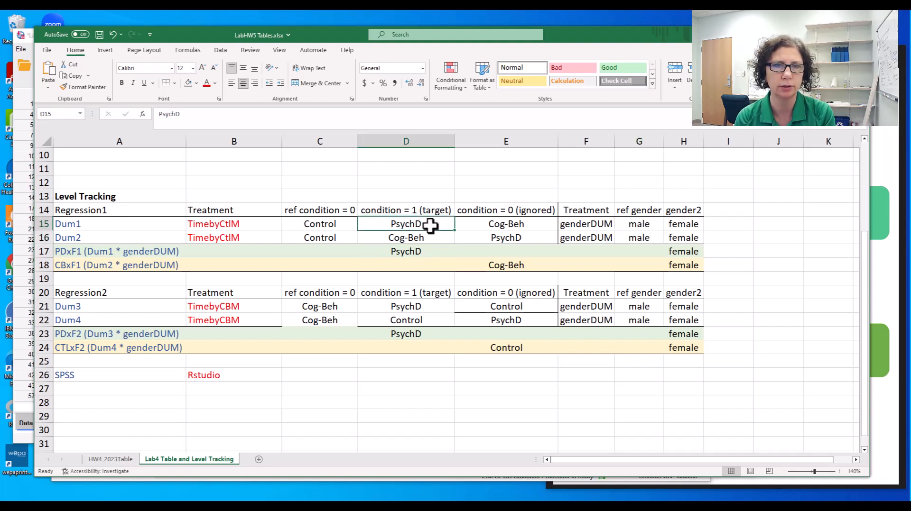
{"action": "left_click", "coordinate": [673, 227]}
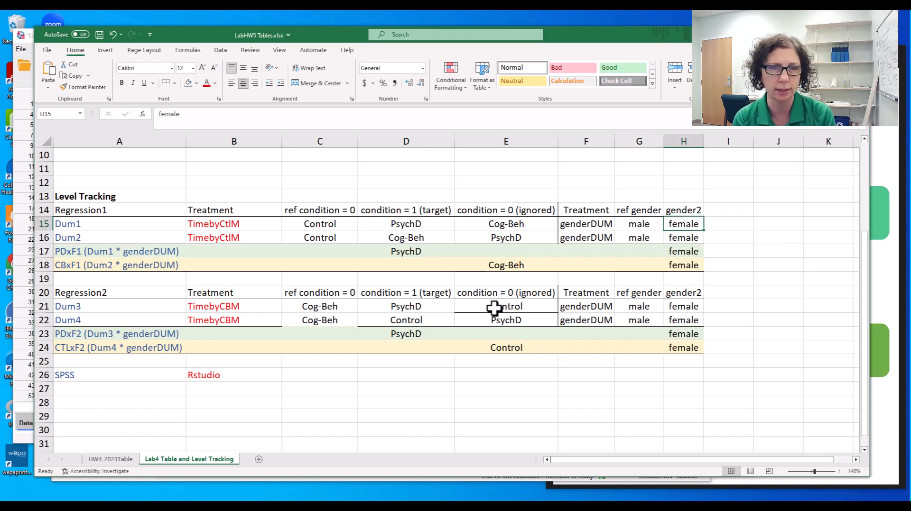
{"action": "key", "text": "alt+Tab"}
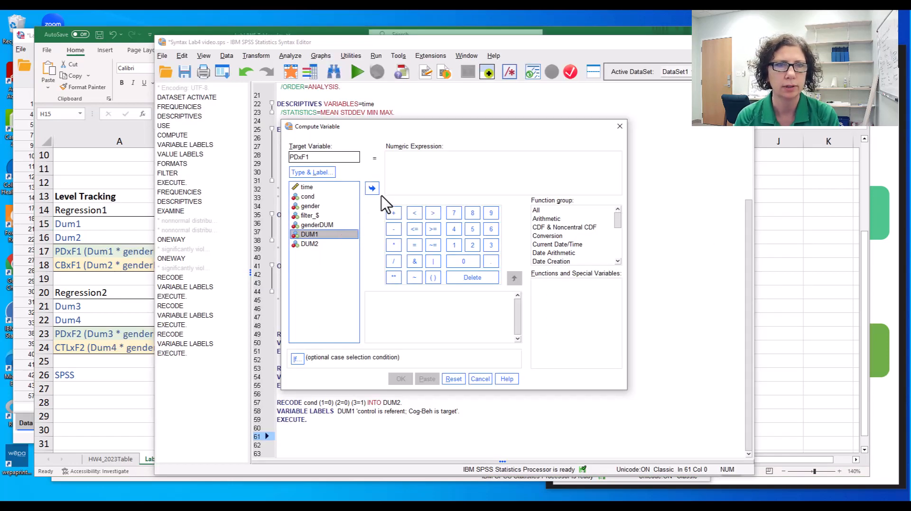
Step: Build the numeric expression DUM1 * genderDUM for PDxF1
{"action": "left_click", "coordinate": [372, 188]}
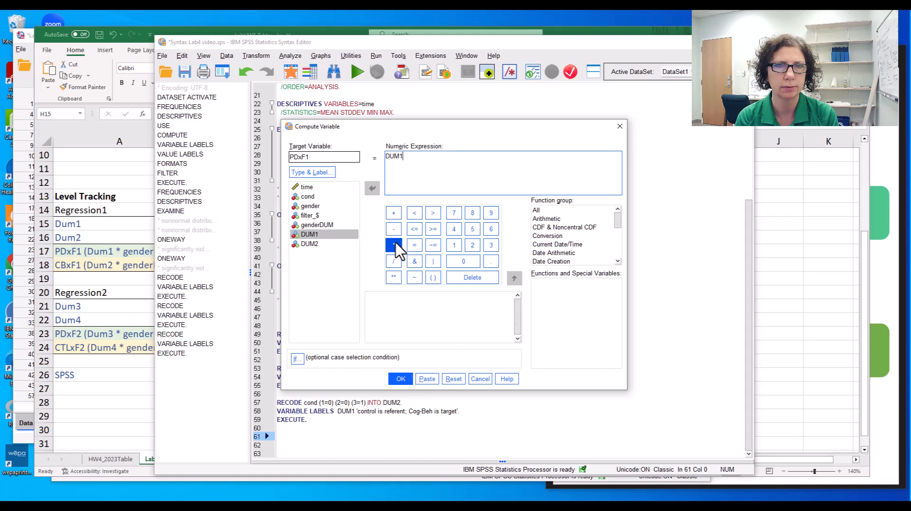
{"action": "left_click", "coordinate": [321, 226]}
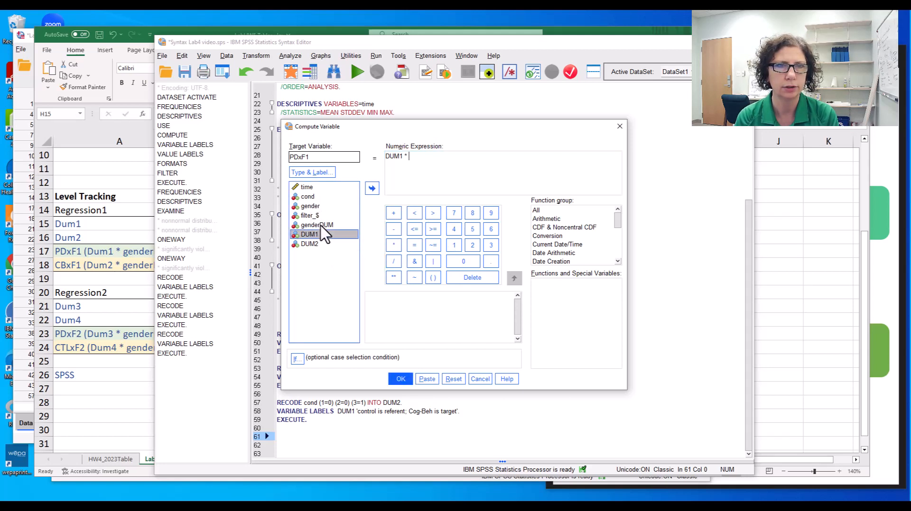
{"action": "left_click", "coordinate": [372, 188]}
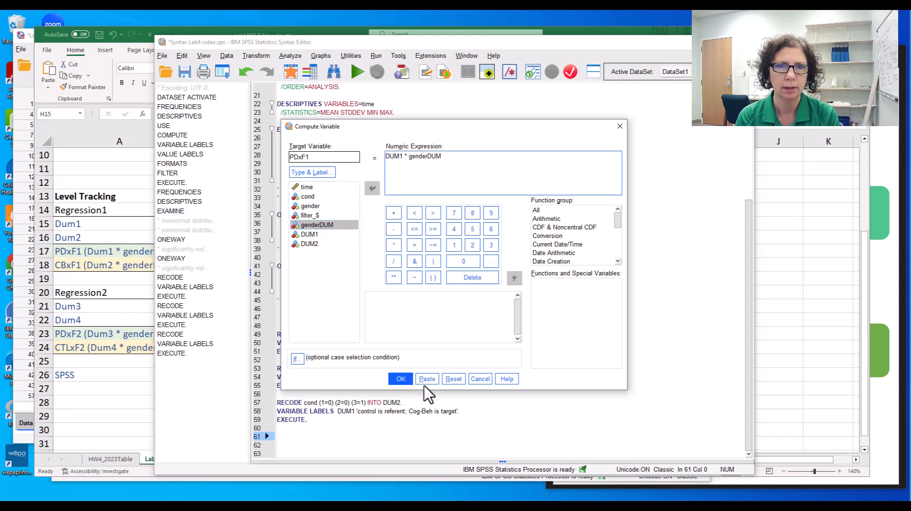
Step: Label PDxF1 "PsychD x Female interaction" and paste the compute command into the syntax
{"action": "left_click", "coordinate": [313, 172]}
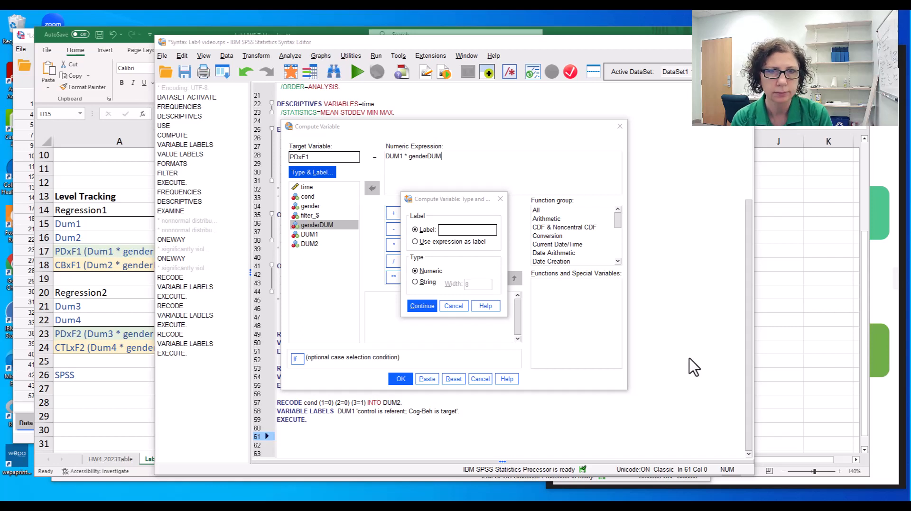
{"action": "left_click", "coordinate": [465, 230]}
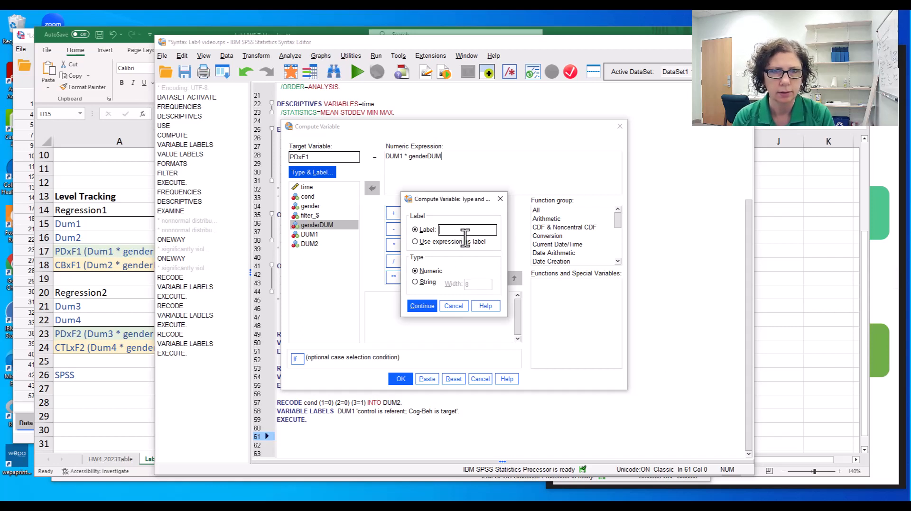
{"action": "key", "text": "ctrl+v"}
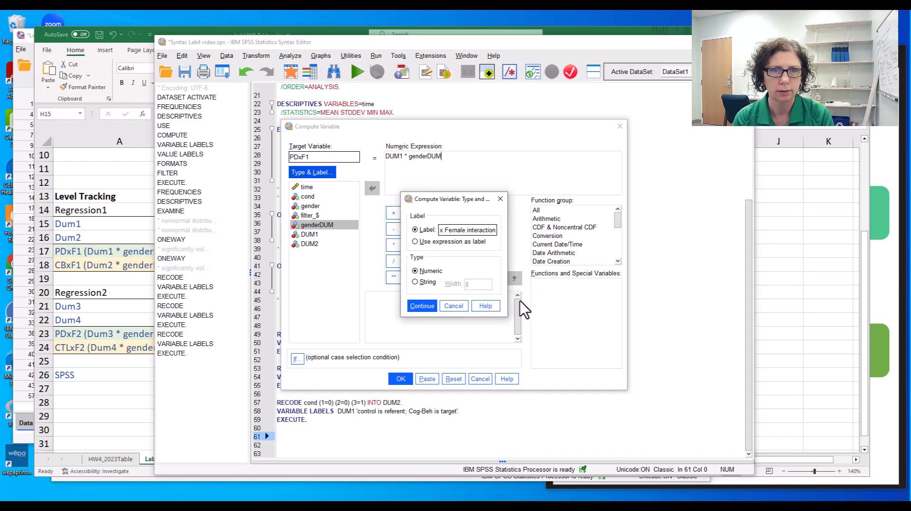
{"action": "left_click_drag", "start_coordinate": [454, 230], "coordinate": [513, 233]}
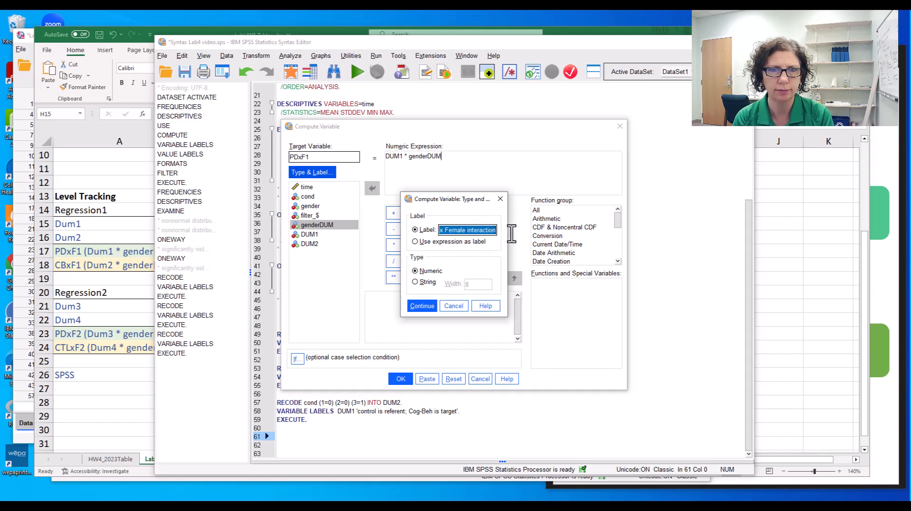
{"action": "left_click", "coordinate": [421, 306]}
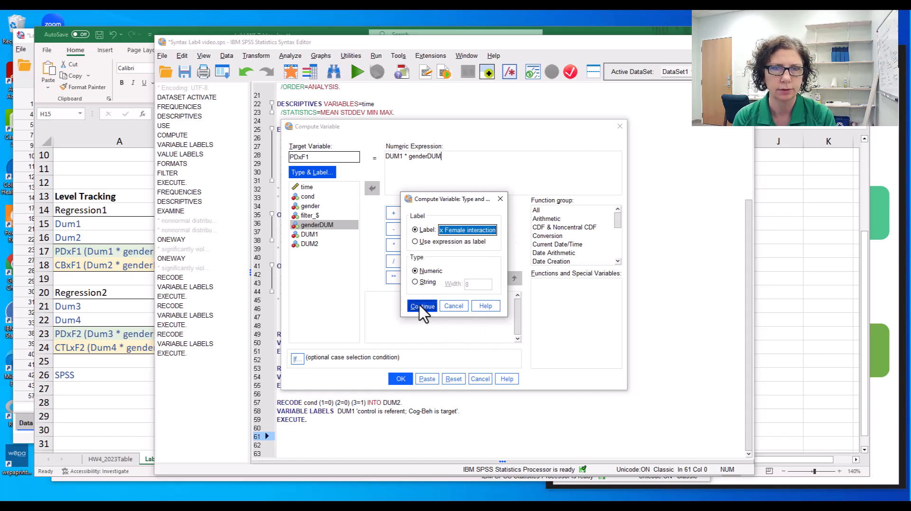
{"action": "left_click", "coordinate": [431, 380]}
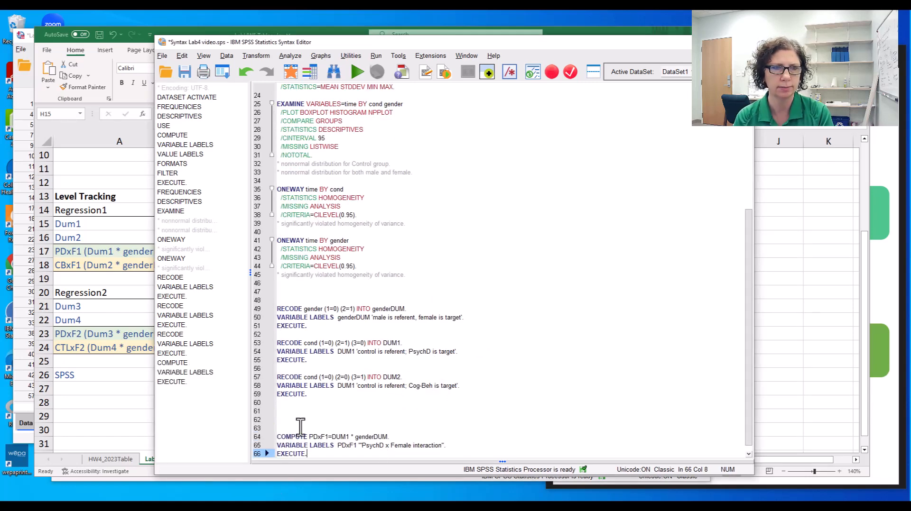
Step: Remove the extra blank lines above the COMPUTE PDxF1 block
{"action": "left_click", "coordinate": [300, 427]}
{"action": "key", "text": "BackSpace"}
{"action": "key", "text": "BackSpace"}
{"action": "key", "text": "BackSpace"}
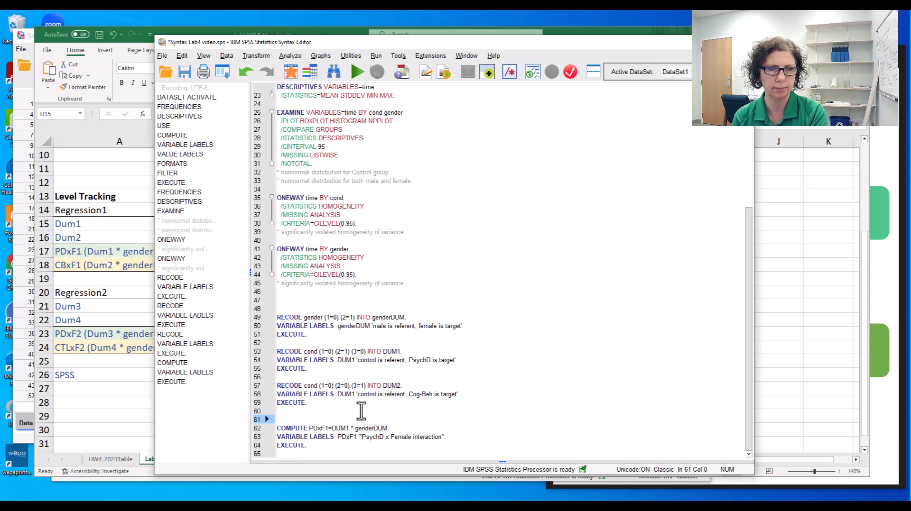
Step: Duplicate the three-line PDxF1 compute block directly below the original, separated by a blank line
{"action": "left_click_drag", "start_coordinate": [305, 444], "coordinate": [273, 426]}
{"action": "left_click", "coordinate": [309, 451]}
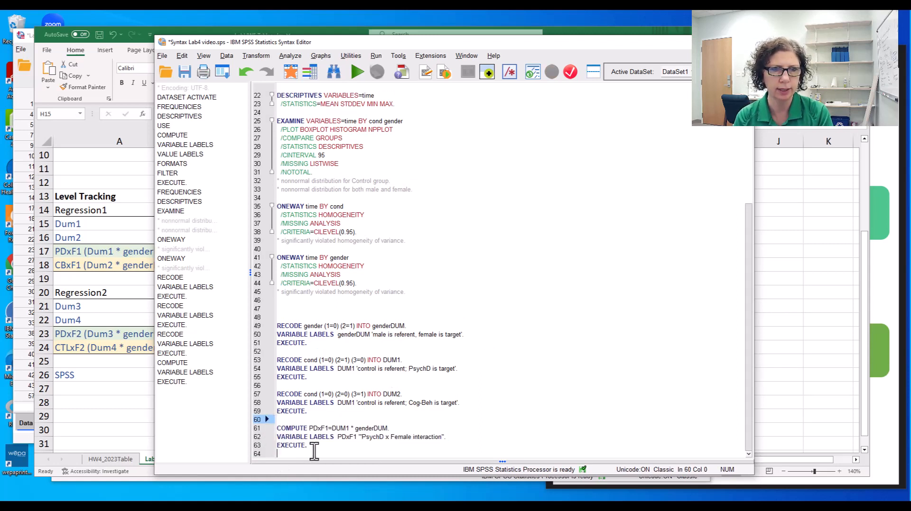
{"action": "left_click_drag", "start_coordinate": [309, 452], "coordinate": [275, 428]}
{"action": "key", "text": "ctrl+c"}
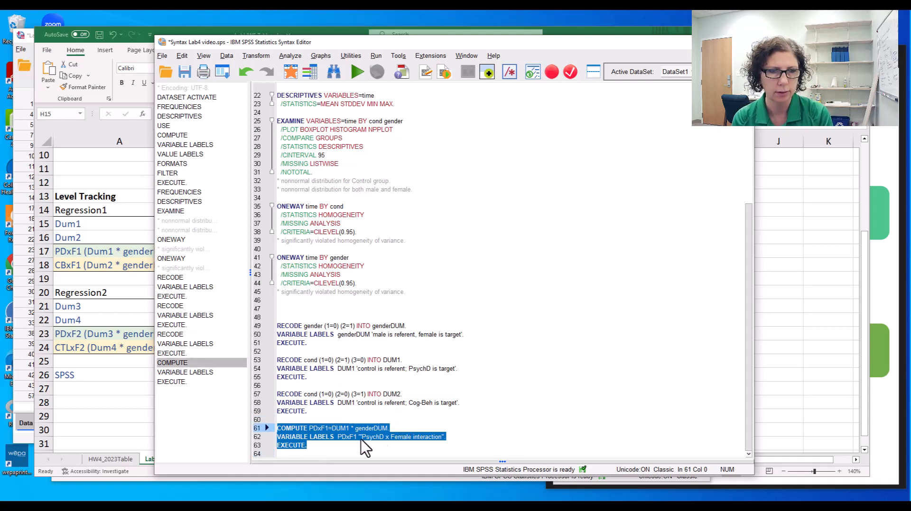
{"action": "left_click", "coordinate": [335, 447]}
{"action": "key", "text": "Return"}
{"action": "key", "text": "ctrl+v"}
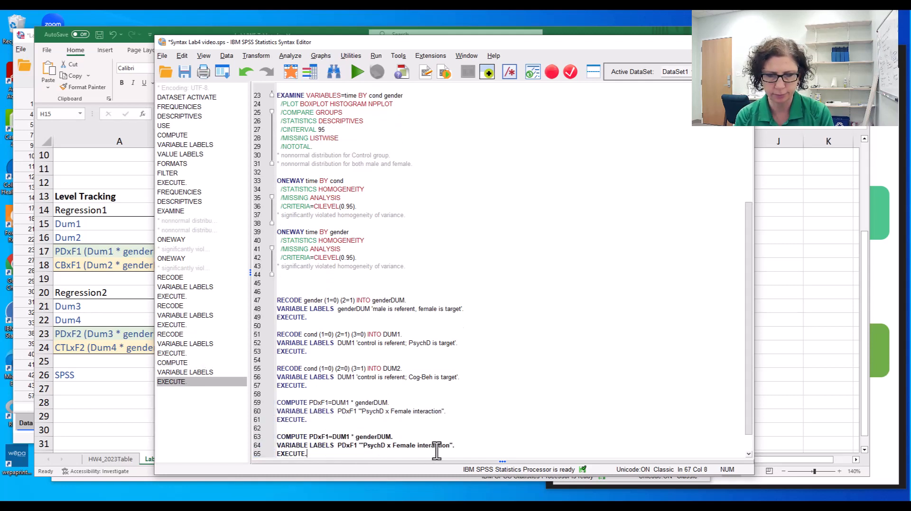
Step: Edit the duplicated COMPUTE line to calculate CBxF1 as DUM2 * genderDUM
{"action": "left_click", "coordinate": [318, 437]}
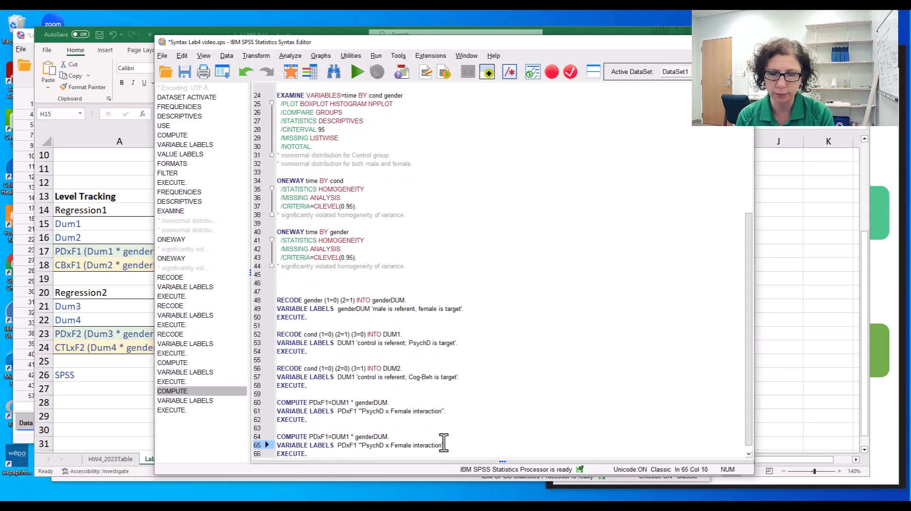
{"action": "key", "text": "BackSpace"}
{"action": "key", "text": "BackSpace"}
{"action": "type", "text": "CB"}
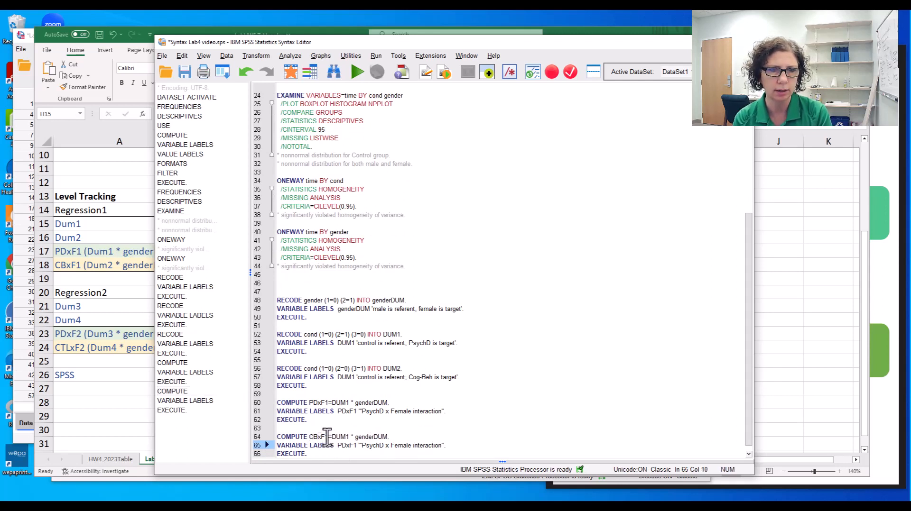
{"action": "left_click", "coordinate": [349, 436]}
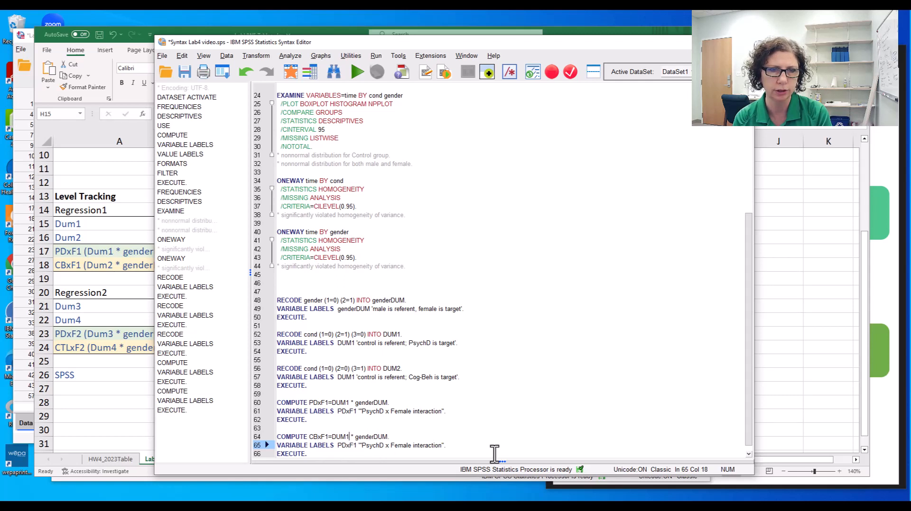
{"action": "key", "text": "BackSpace"}
{"action": "type", "text": "2"}
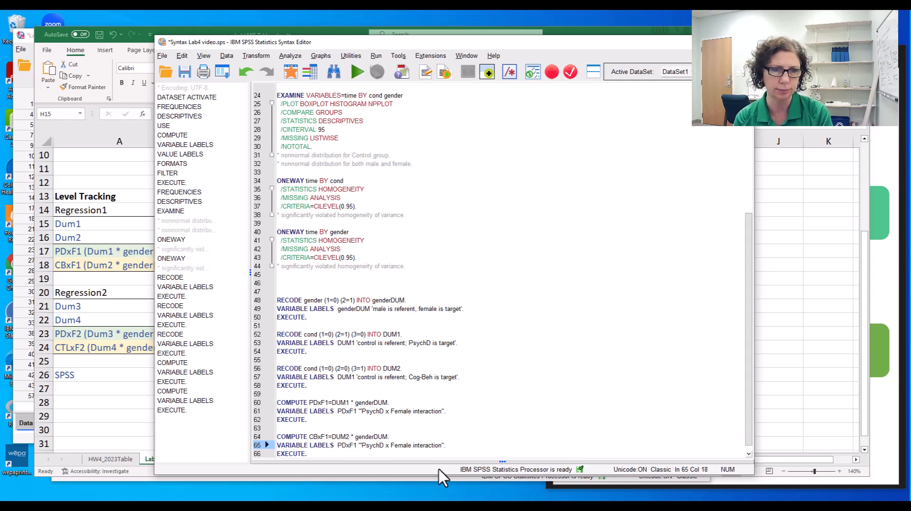
Step: Replace PsychD with Cog-Beh in the duplicated block's variable label text
{"action": "double_click", "coordinate": [372, 446]}
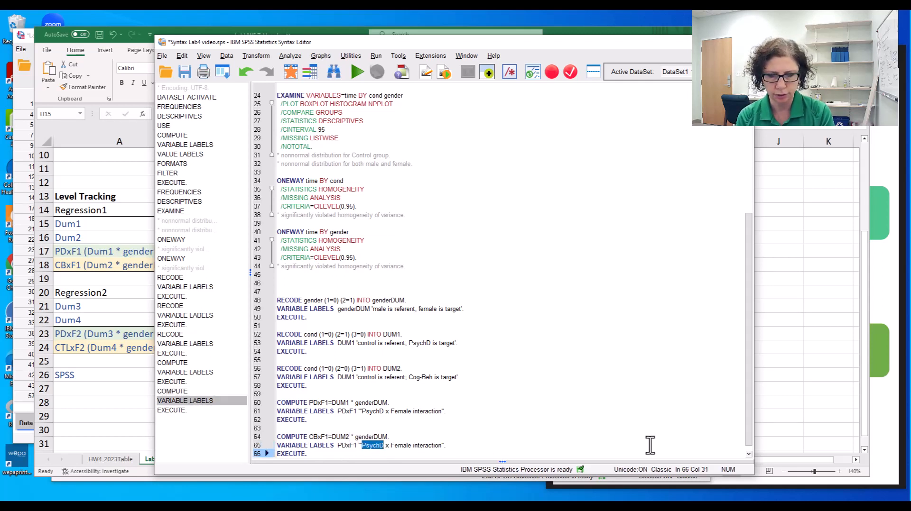
{"action": "type", "text": "Cog-"}
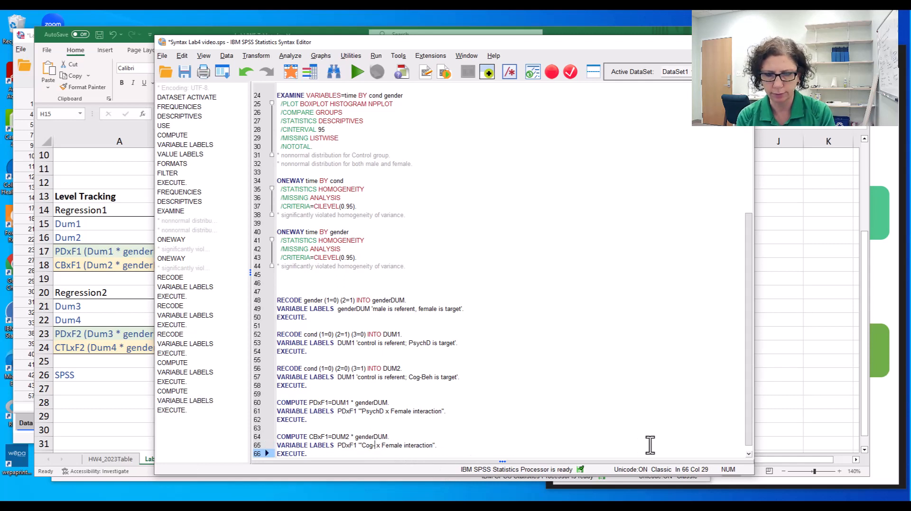
{"action": "type", "text": "Beh"}
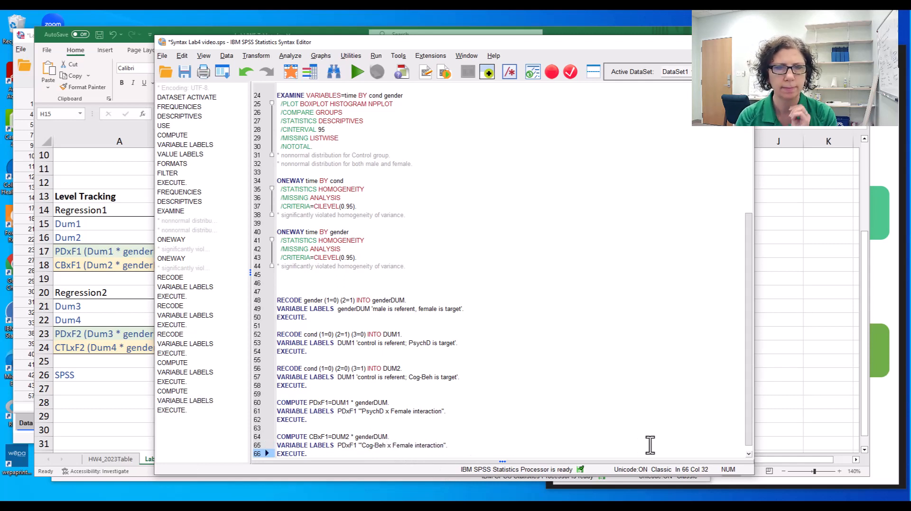
Step: Run the PDxF1 and CBxF1 compute blocks together from the syntax
{"action": "left_click_drag", "start_coordinate": [309, 456], "coordinate": [276, 389]}
{"action": "left_click", "coordinate": [321, 429]}
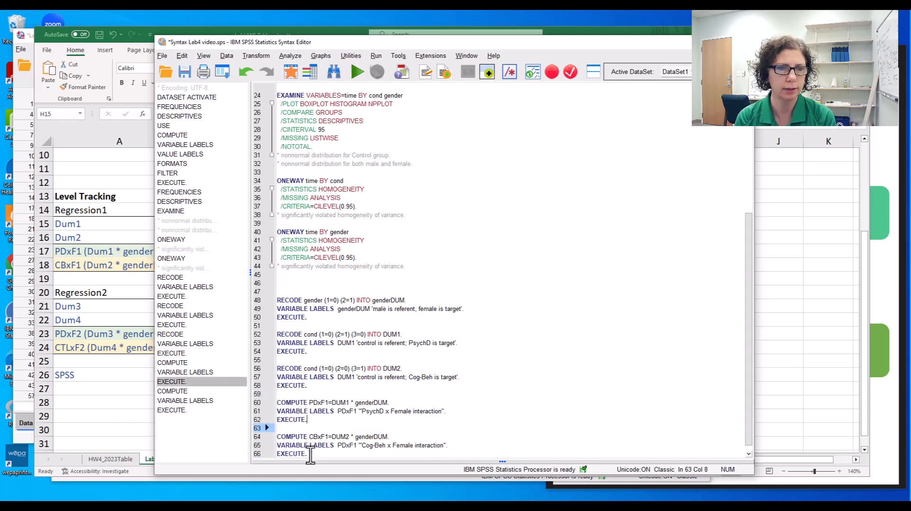
{"action": "left_click_drag", "start_coordinate": [308, 454], "coordinate": [276, 398]}
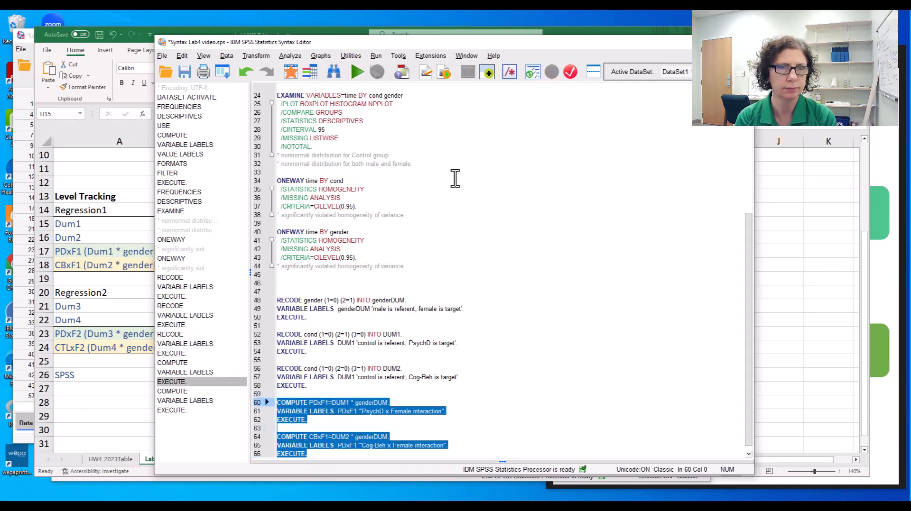
{"action": "left_click", "coordinate": [357, 73]}
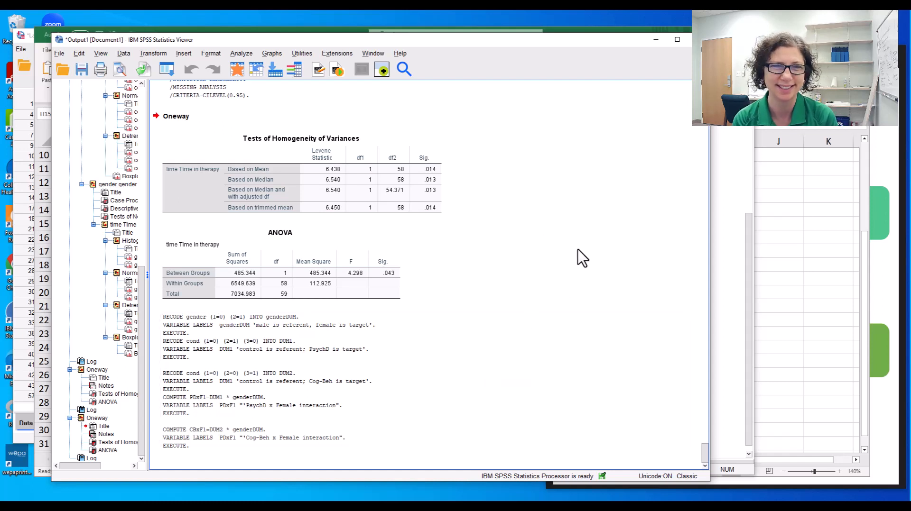
Step: Set up a linear regression with time as dependent and genderDUM, DUM1, DUM2, PDxF1 and CBxF1 as independents
{"action": "left_click", "coordinate": [239, 54]}
{"action": "mouse_move", "coordinate": [249, 198]}
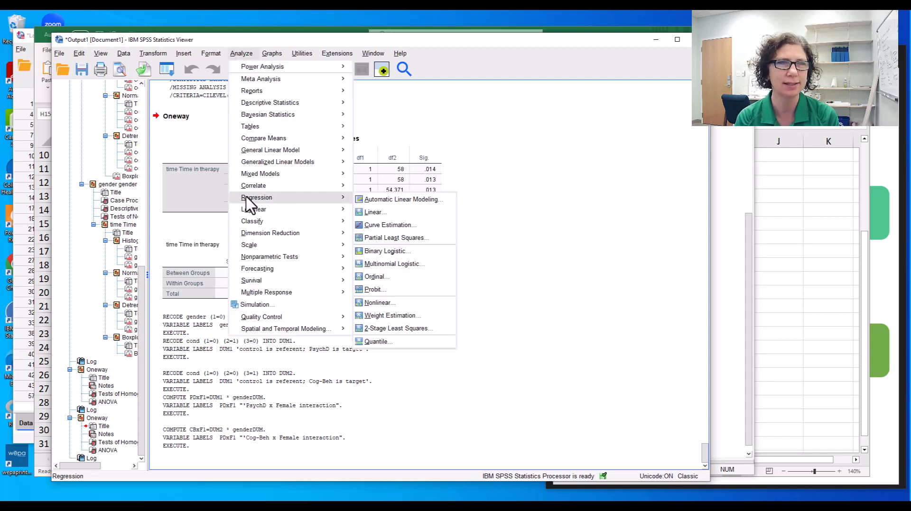
{"action": "left_click", "coordinate": [382, 213]}
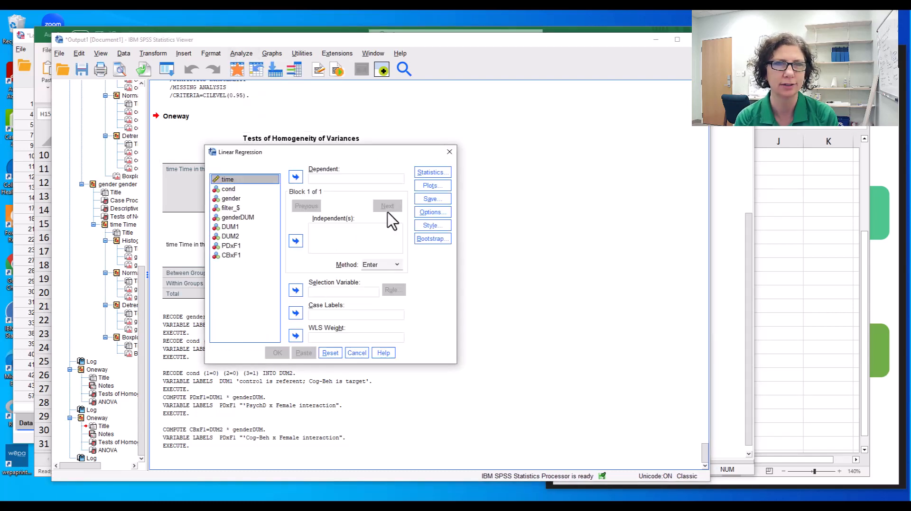
{"action": "left_click", "coordinate": [302, 178]}
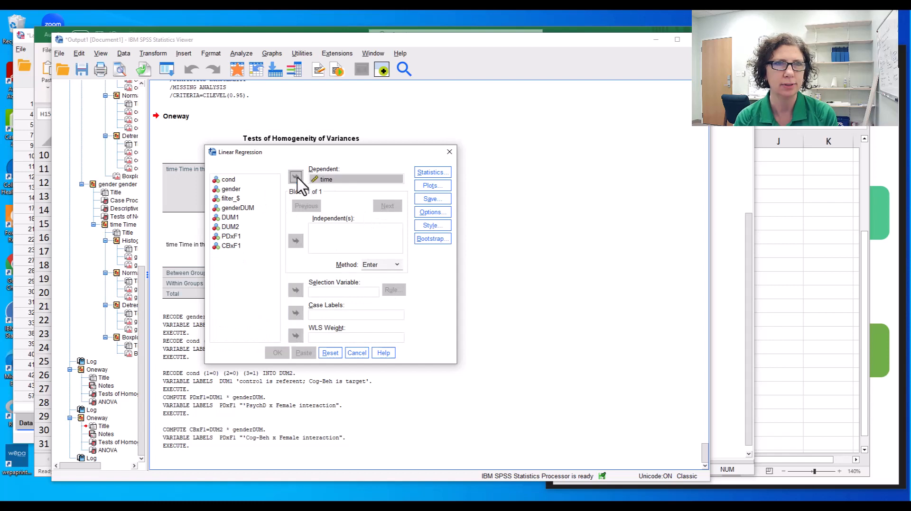
{"action": "left_click", "coordinate": [243, 209]}
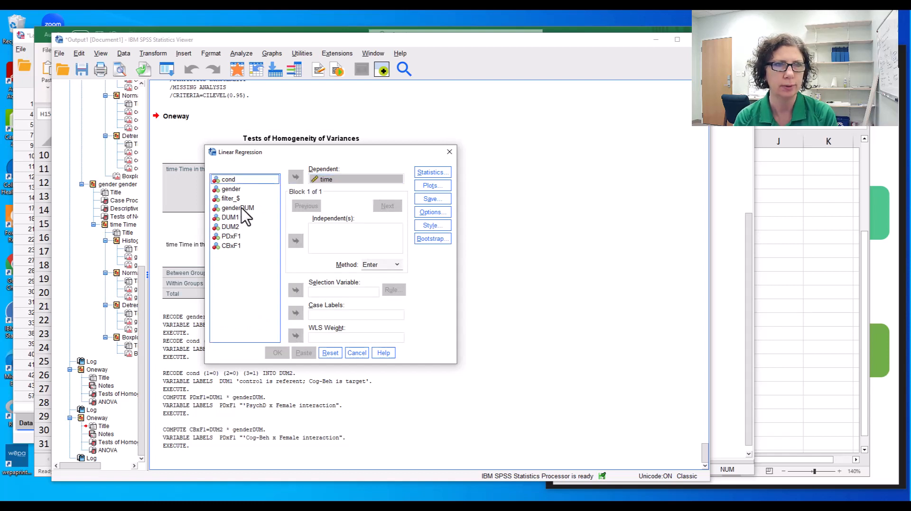
{"action": "left_click", "coordinate": [237, 246], "text": "shift"}
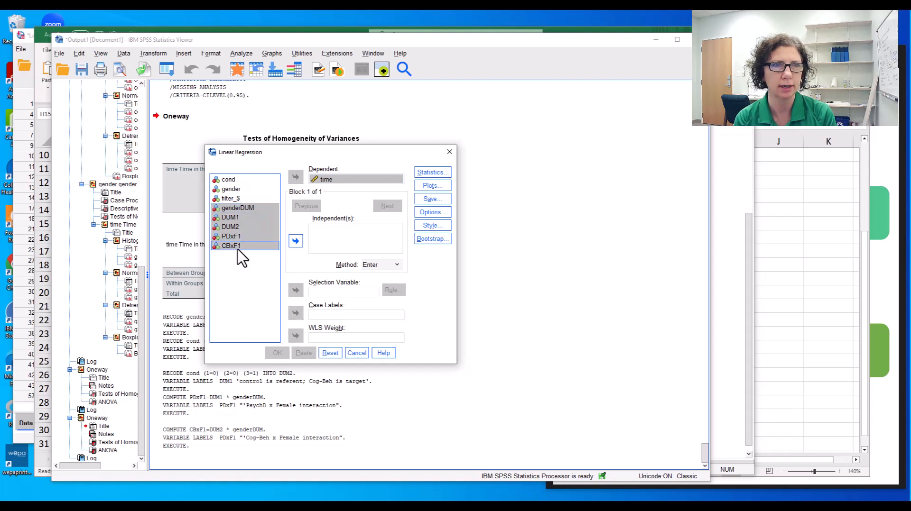
{"action": "left_click", "coordinate": [295, 241]}
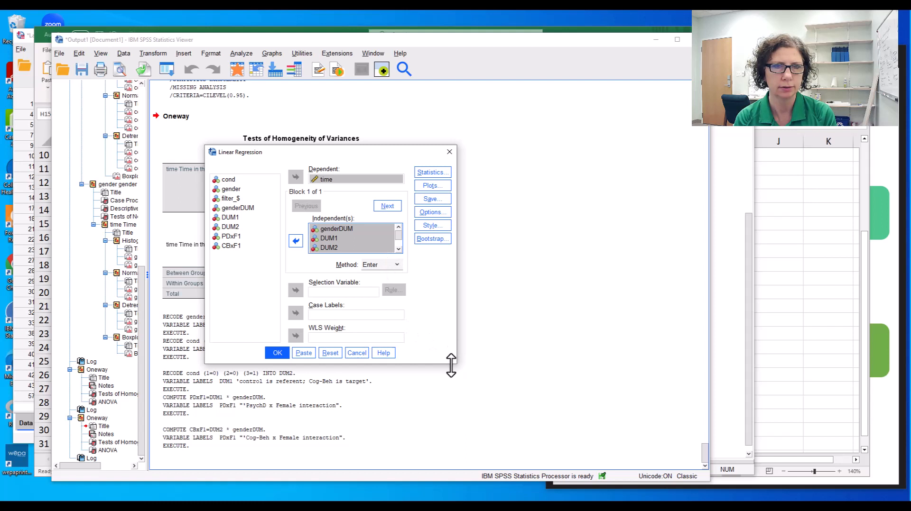
Step: Enlarge the Linear Regression dialog and reorder the predictors as DUM1, DUM2, genderDUM, PDxF1, CBxF1
{"action": "left_click_drag", "start_coordinate": [451, 364], "coordinate": [448, 423]}
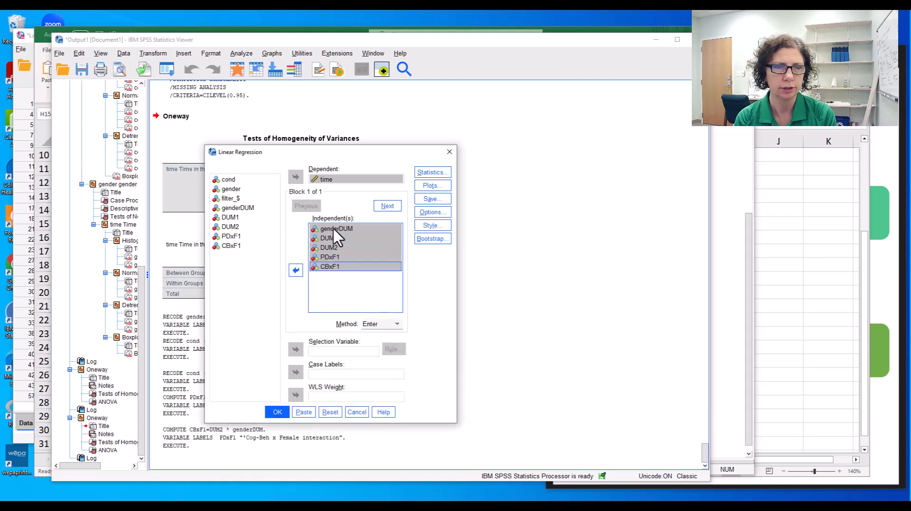
{"action": "left_click_drag", "start_coordinate": [332, 228], "coordinate": [337, 259]}
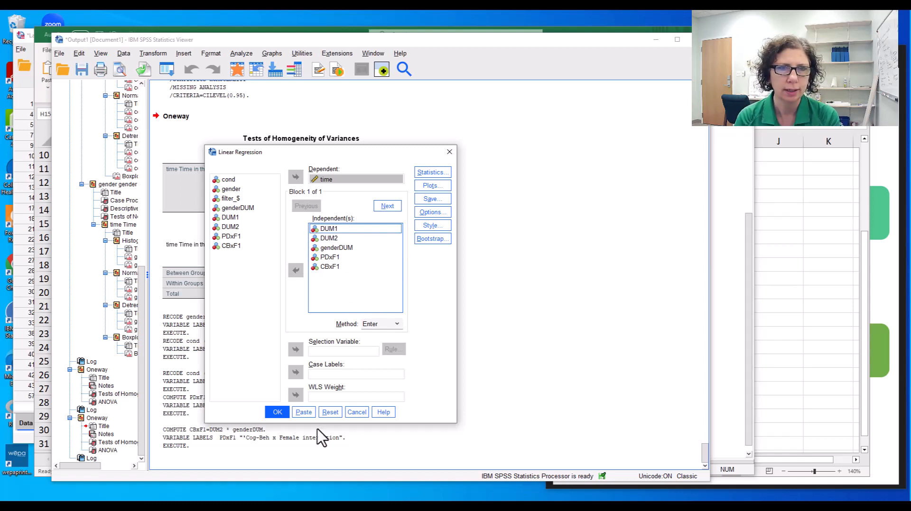
Step: Keep the default statistics, plots and options for the regression on time, and paste its command into the syntax file
{"action": "left_click", "coordinate": [431, 172]}
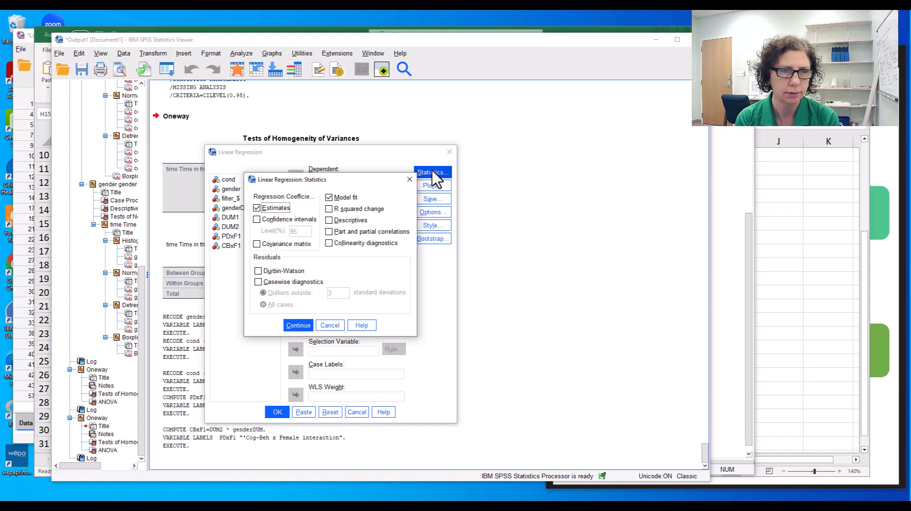
{"action": "left_click", "coordinate": [301, 326]}
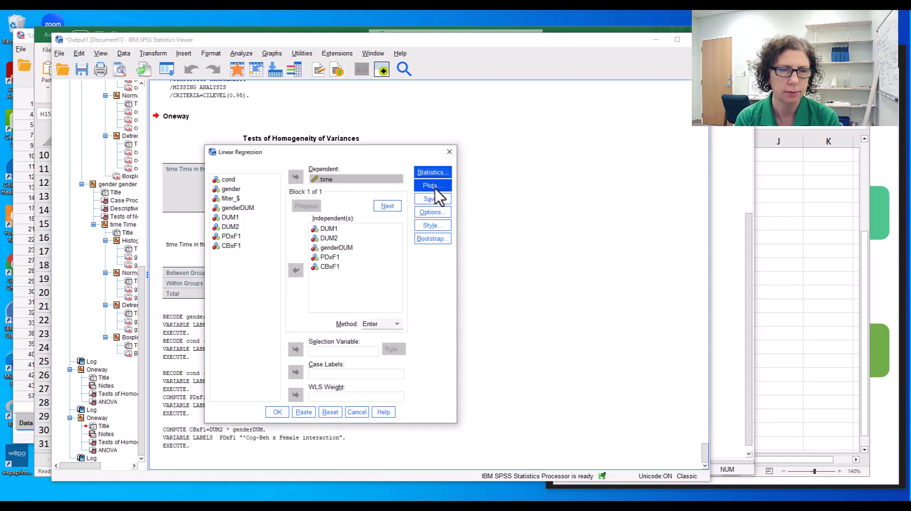
{"action": "left_click", "coordinate": [433, 188]}
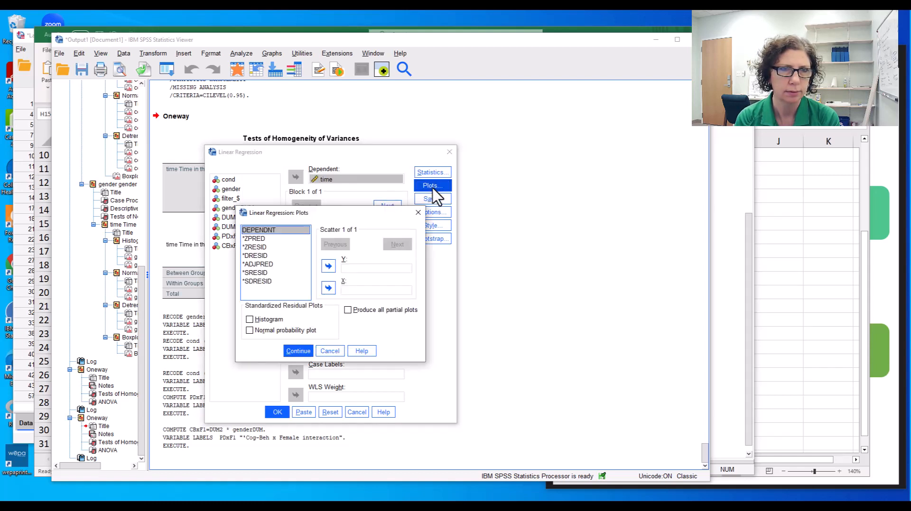
{"action": "left_click", "coordinate": [298, 351]}
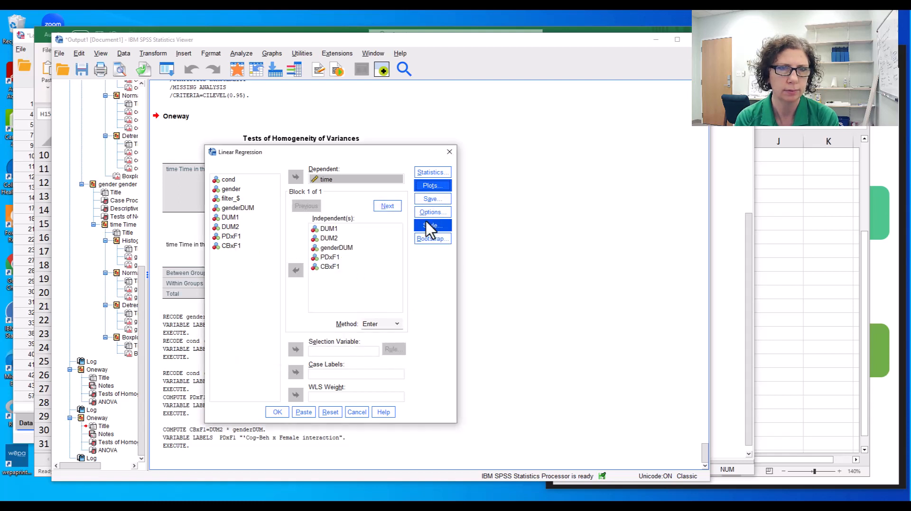
{"action": "left_click", "coordinate": [431, 214]}
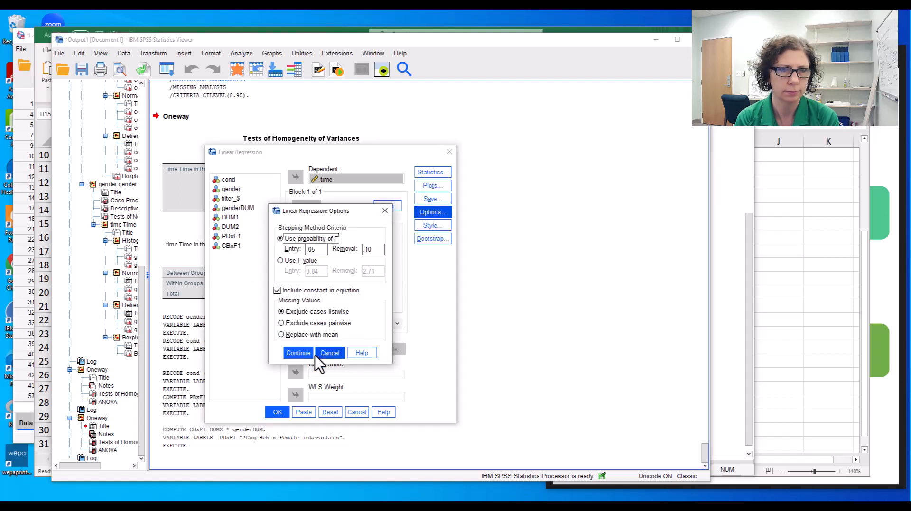
{"action": "left_click", "coordinate": [298, 353]}
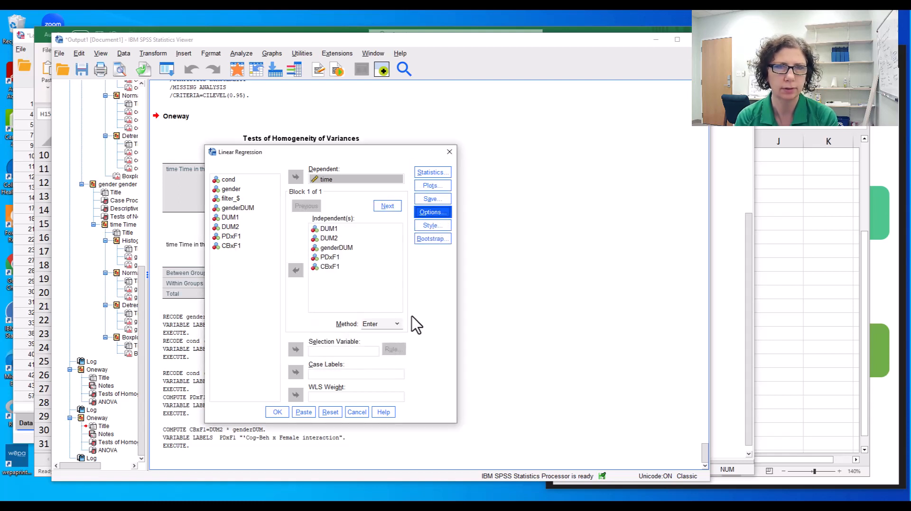
{"action": "left_click", "coordinate": [303, 412]}
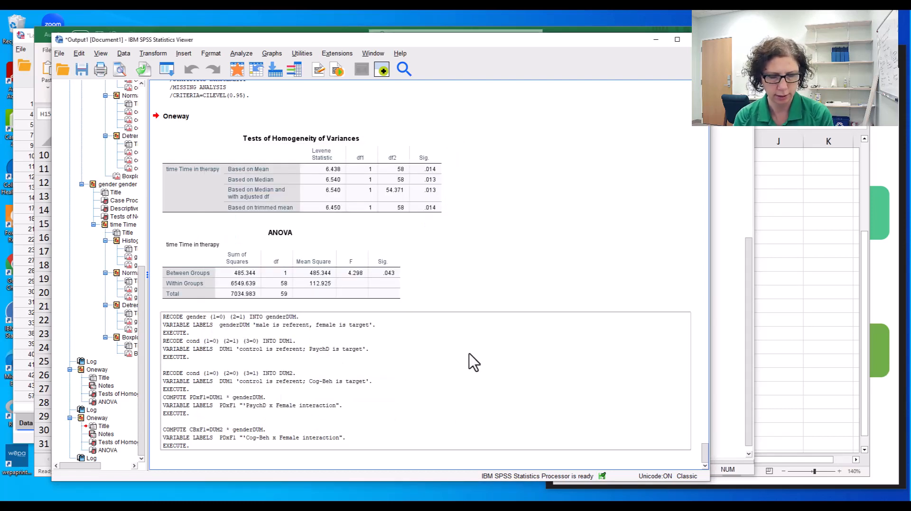
Step: In the Syntax Editor, add the comment "*First Regression." on its own line directly above the REGRESSION command
{"action": "key", "text": "alt+Tab"}
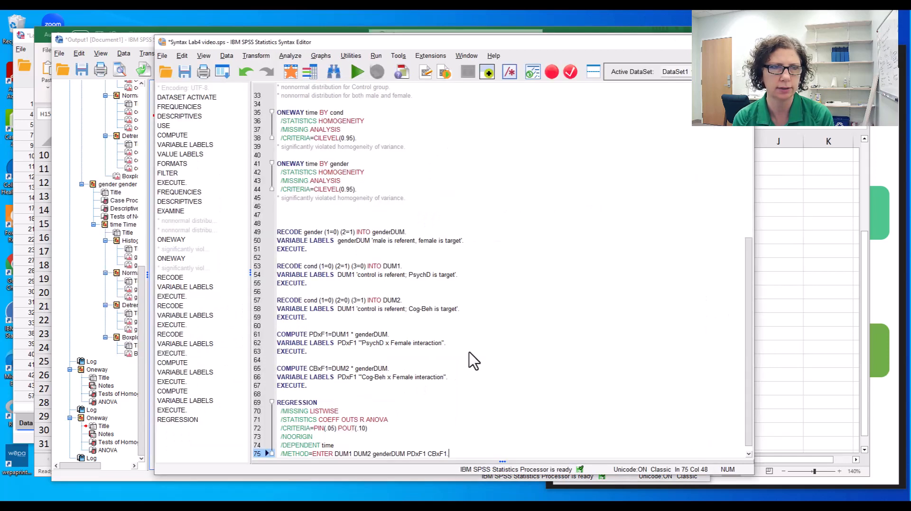
{"action": "scroll", "coordinate": [389, 336], "scroll_direction": "down", "scroll_amount": 1}
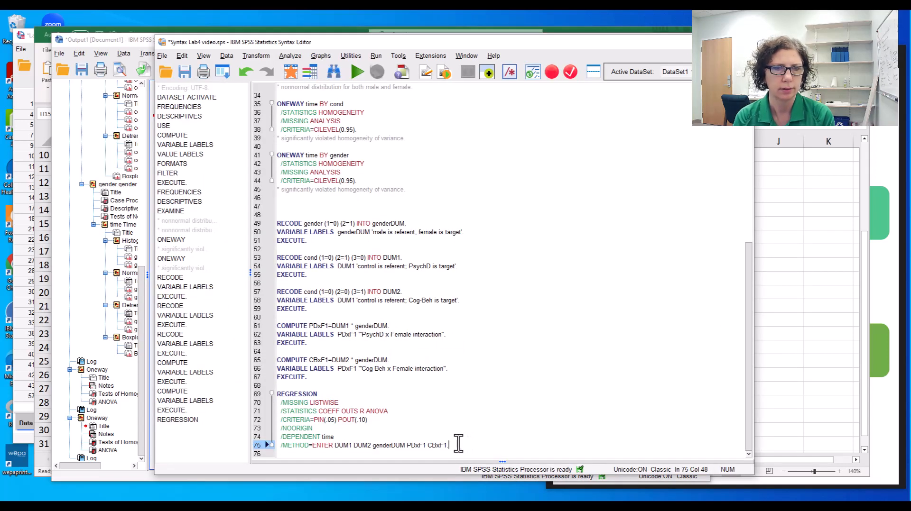
{"action": "left_click_drag", "start_coordinate": [457, 445], "coordinate": [285, 386]}
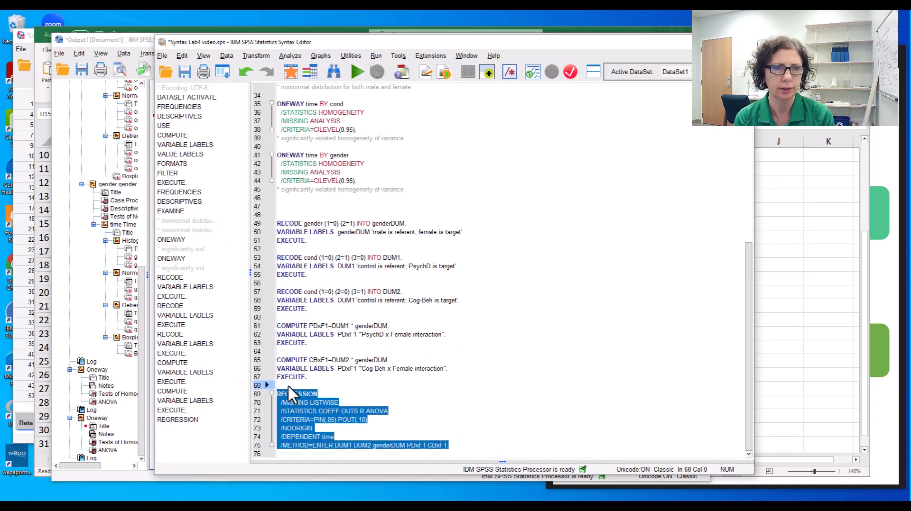
{"action": "left_click", "coordinate": [288, 385]}
{"action": "key", "text": "Return"}
{"action": "type", "text": "*"}
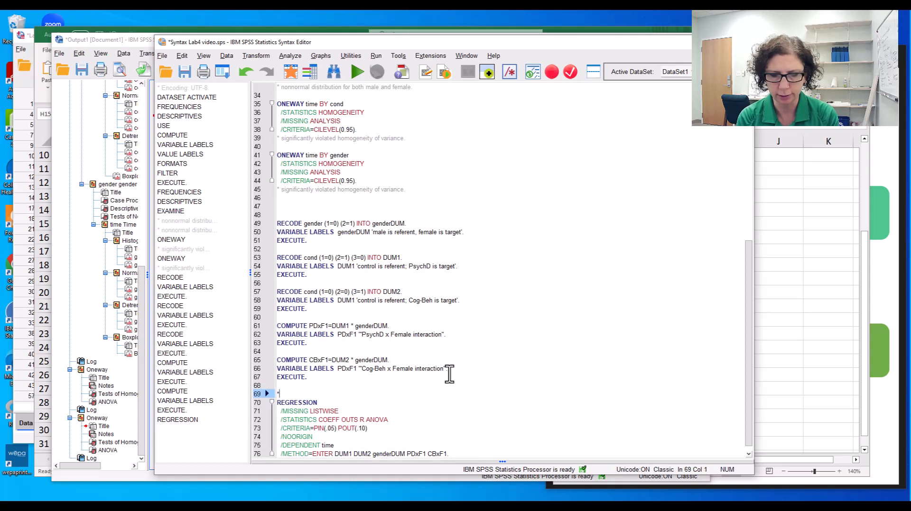
{"action": "type", "text": "First Regression."}
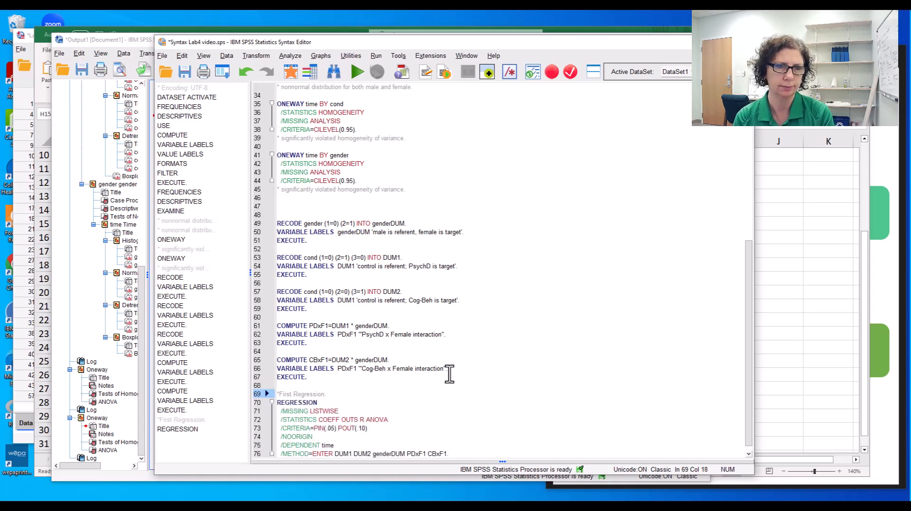
Step: Run the First Regression comment and REGRESSION block, and bring its ANOVA and Coefficients tables into view
{"action": "scroll", "coordinate": [443, 366], "scroll_direction": "down", "scroll_amount": 1}
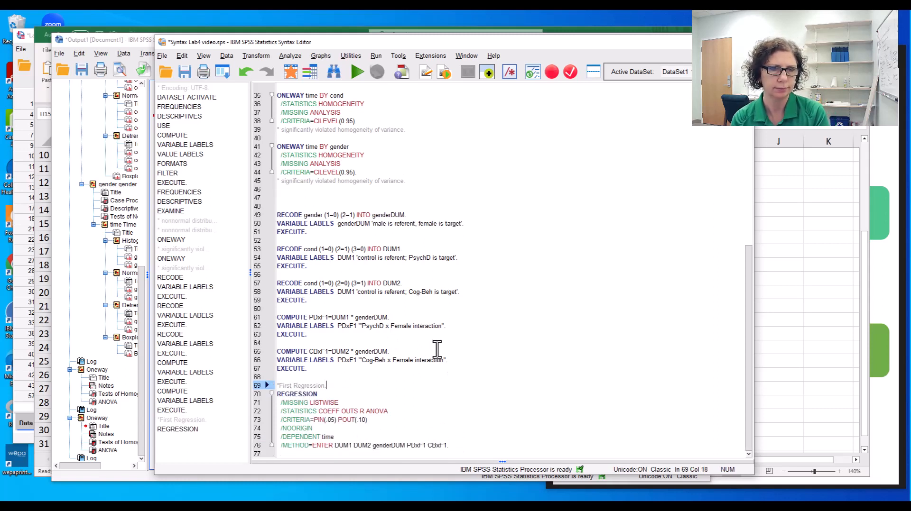
{"action": "left_click_drag", "start_coordinate": [459, 454], "coordinate": [271, 387]}
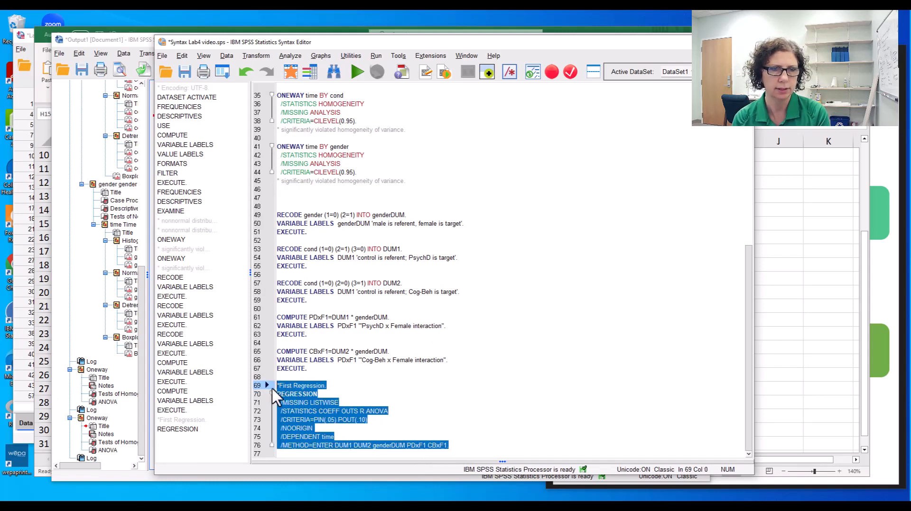
{"action": "left_click", "coordinate": [357, 72]}
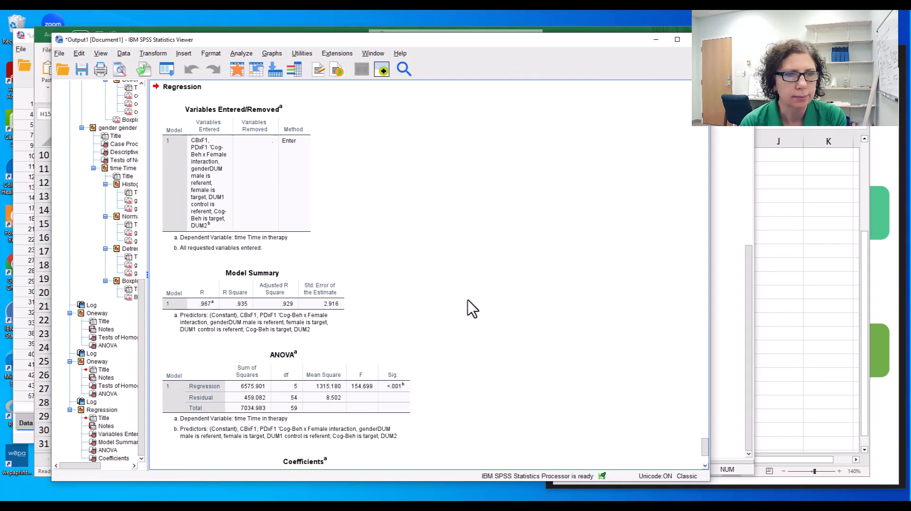
{"action": "scroll", "coordinate": [469, 309], "scroll_direction": "down", "scroll_amount": 3}
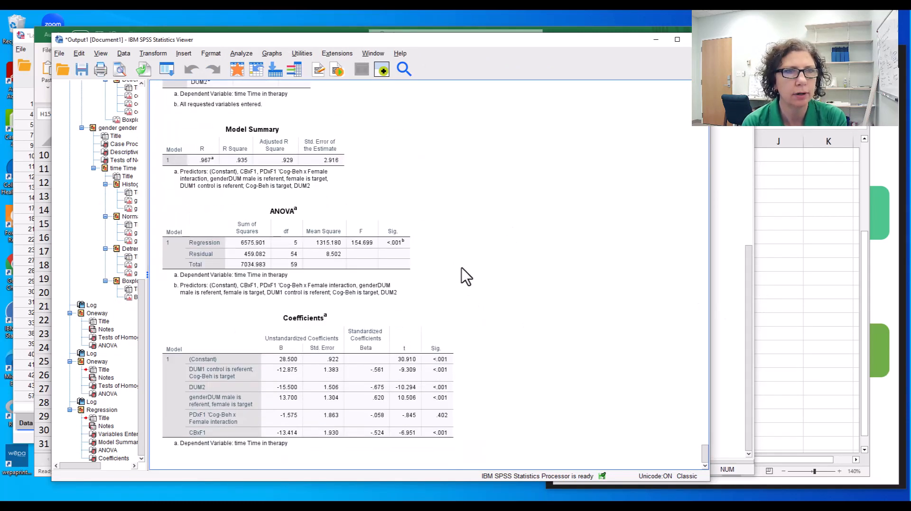
{"action": "left_click", "coordinate": [304, 228]}
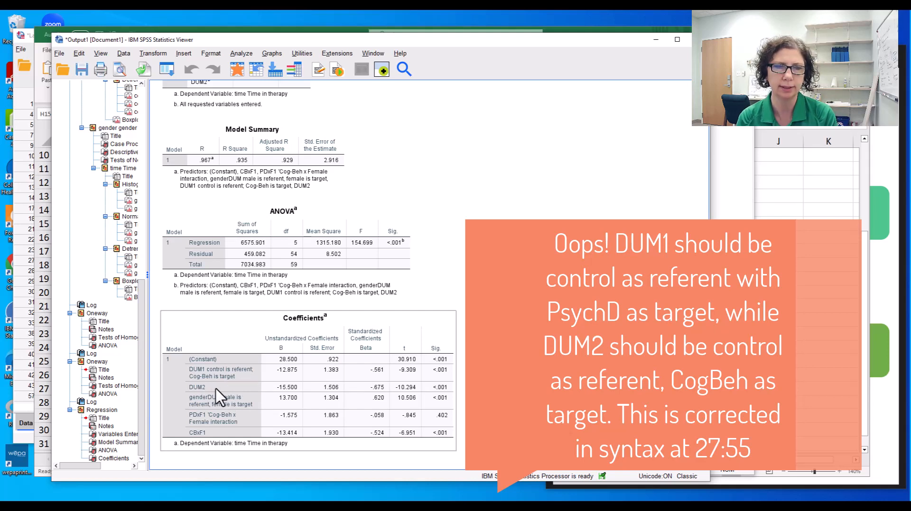
Step: Switch to the Excel workbook and check the reference, target and ignored conditions of Dum1 and Dum2 under Regression1
{"action": "key", "text": "alt+Tab"}
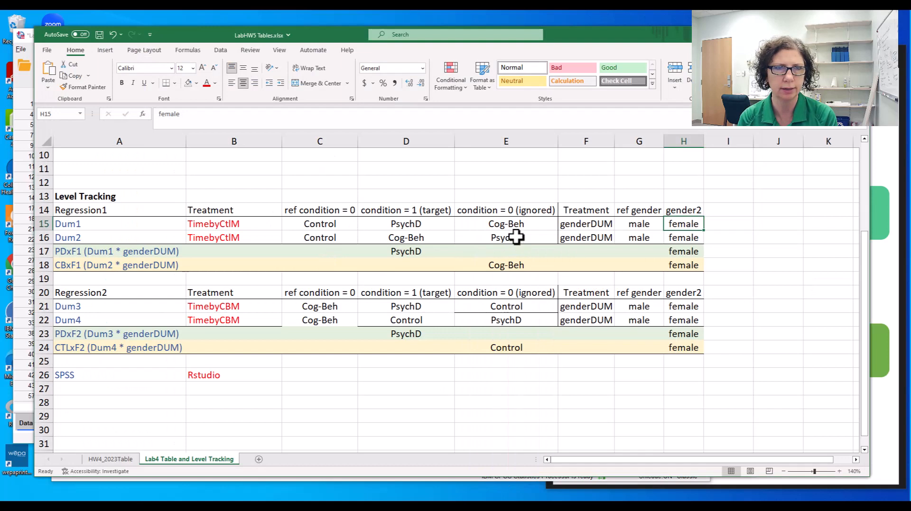
{"action": "left_click", "coordinate": [512, 237]}
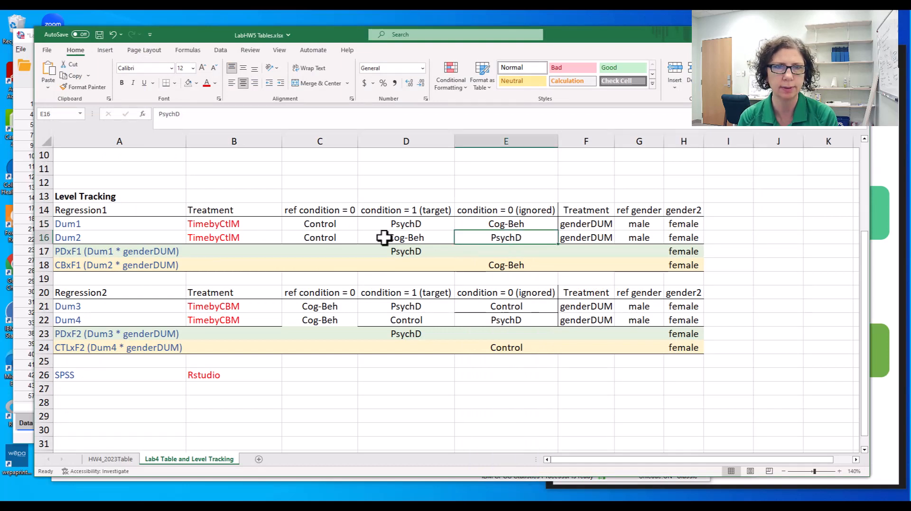
{"action": "left_click", "coordinate": [332, 237]}
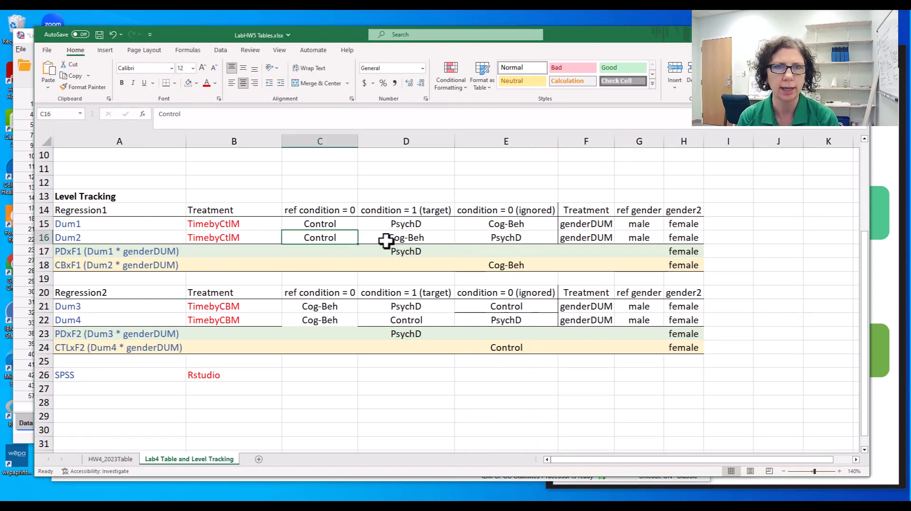
{"action": "left_click", "coordinate": [386, 239]}
{"action": "left_click", "coordinate": [332, 238]}
{"action": "left_click", "coordinate": [409, 214]}
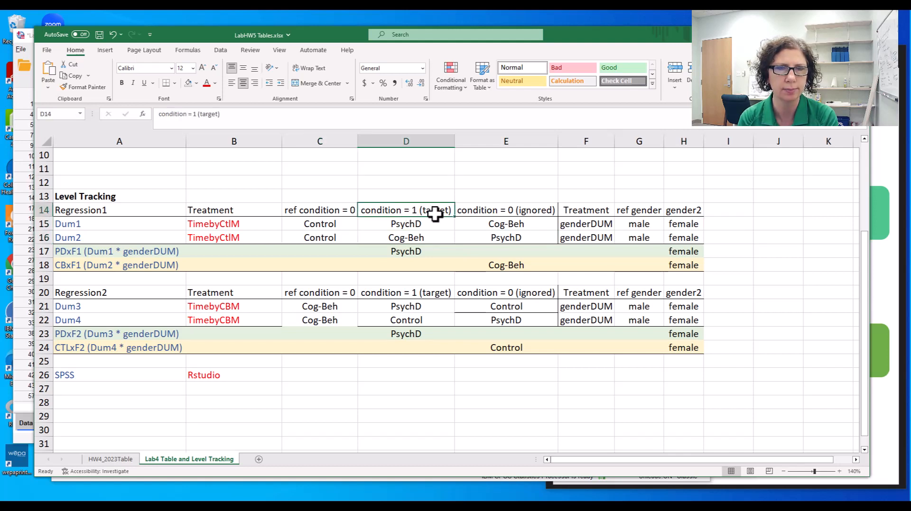
{"action": "left_click", "coordinate": [329, 209]}
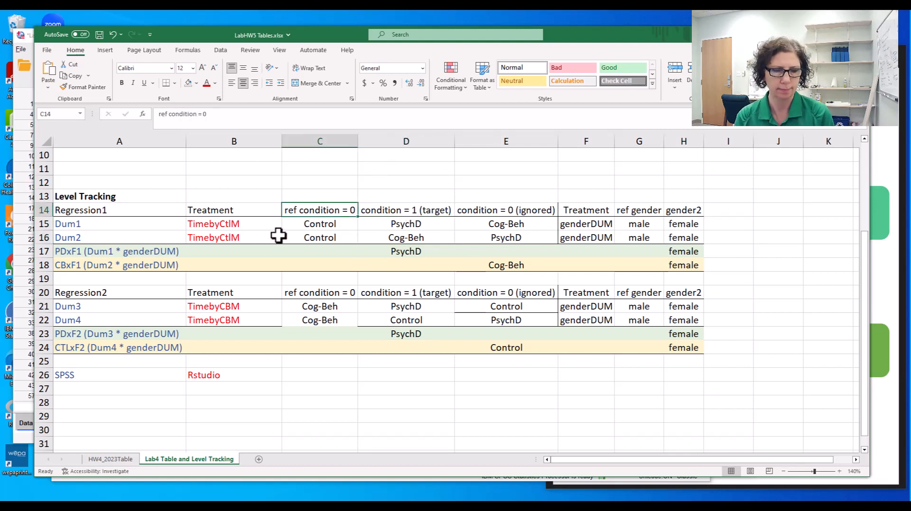
Step: Return to the SPSS output and examine the regression's ANOVA and Coefficients tables
{"action": "key", "text": "alt+Tab"}
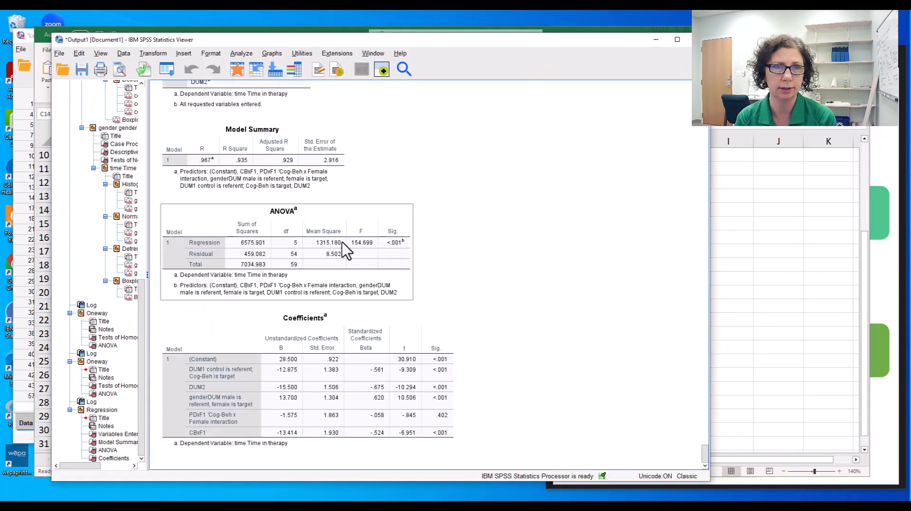
{"action": "left_click", "coordinate": [422, 443]}
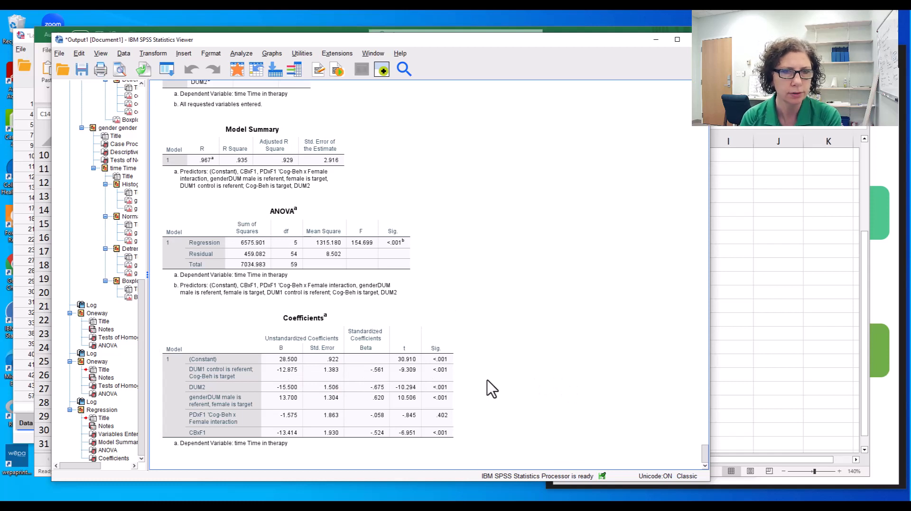
{"action": "left_click", "coordinate": [379, 379]}
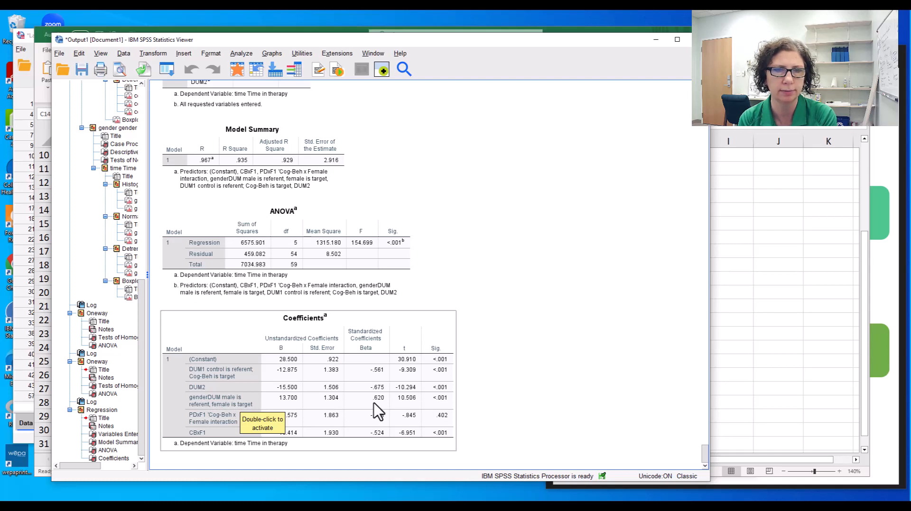
{"action": "left_click", "coordinate": [474, 408]}
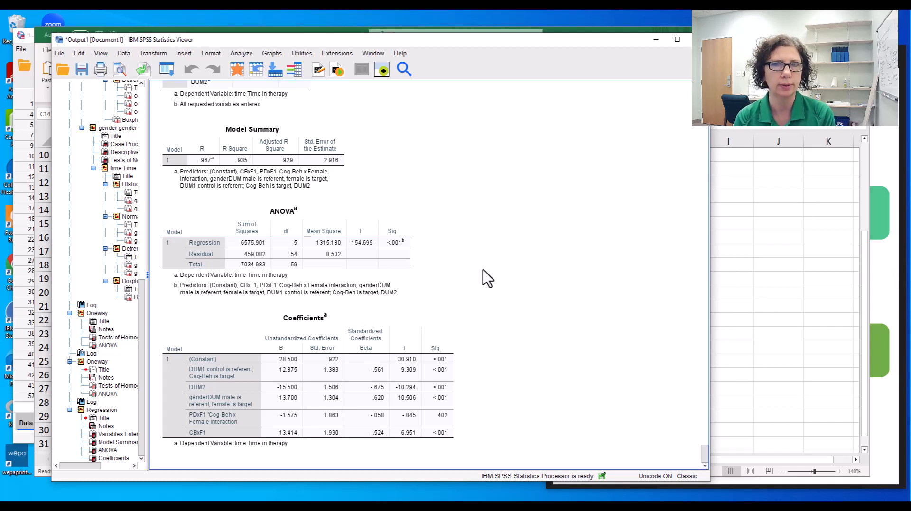
Step: Switch to the Excel workbook and review the Regression2 coding of Dum3 and Dum4 and the PDxF2 and CTLxF2 interaction terms
{"action": "key", "text": "alt+Tab"}
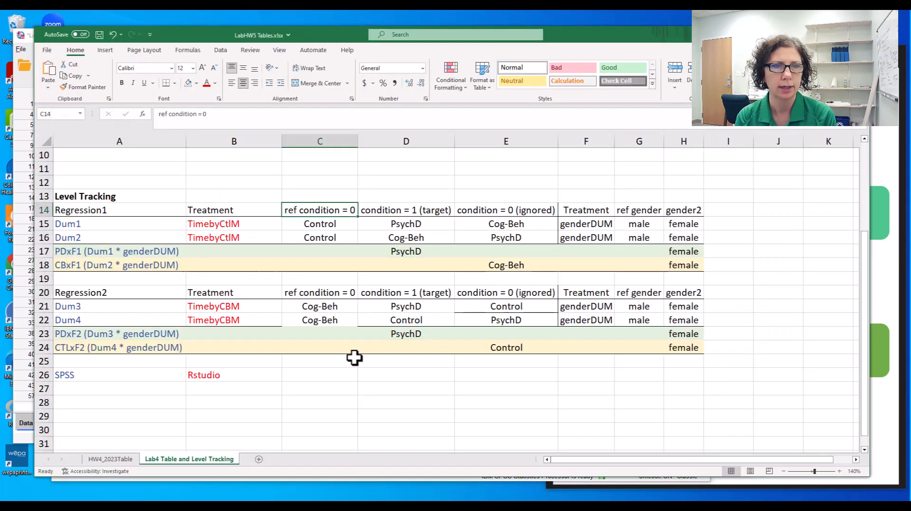
{"action": "left_click_drag", "start_coordinate": [319, 308], "coordinate": [318, 317]}
{"action": "left_click", "coordinate": [416, 307]}
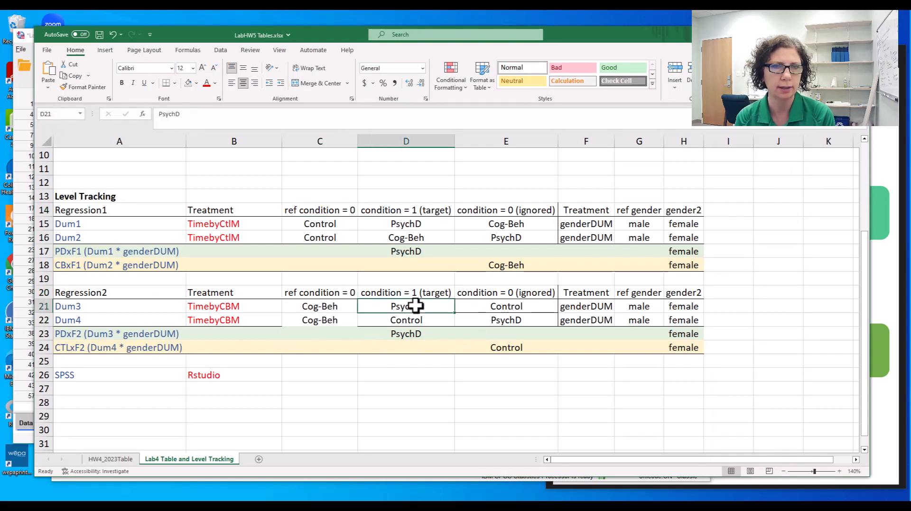
{"action": "left_click", "coordinate": [512, 320]}
{"action": "left_click", "coordinate": [438, 307]}
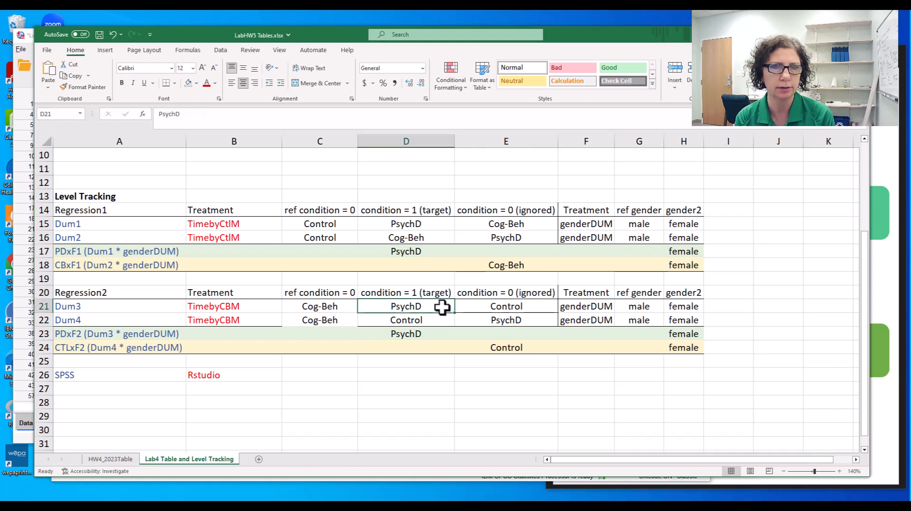
{"action": "left_click", "coordinate": [88, 307]}
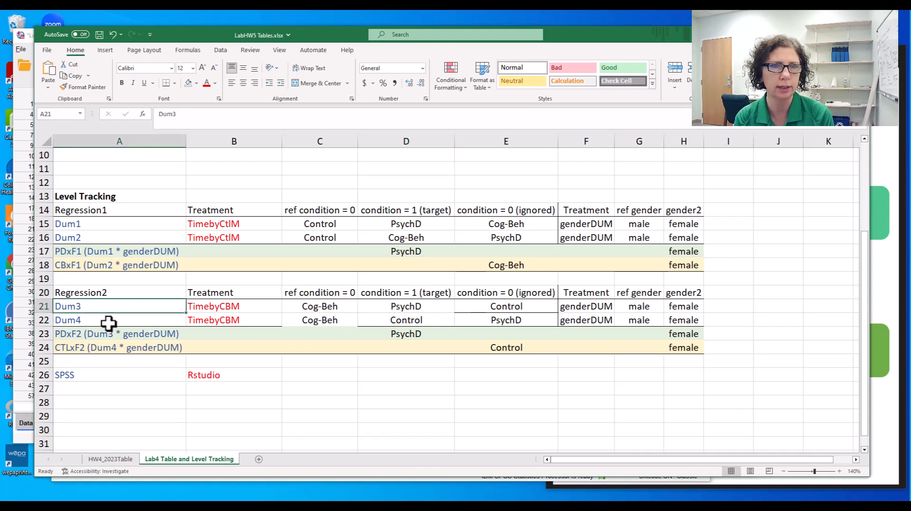
{"action": "left_click", "coordinate": [178, 324]}
{"action": "left_click", "coordinate": [406, 324]}
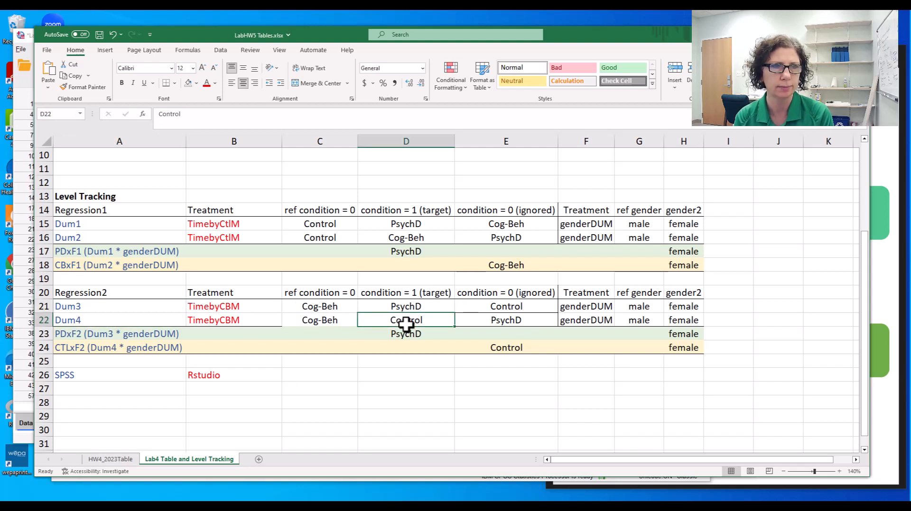
{"action": "left_click_drag", "start_coordinate": [67, 338], "coordinate": [66, 347]}
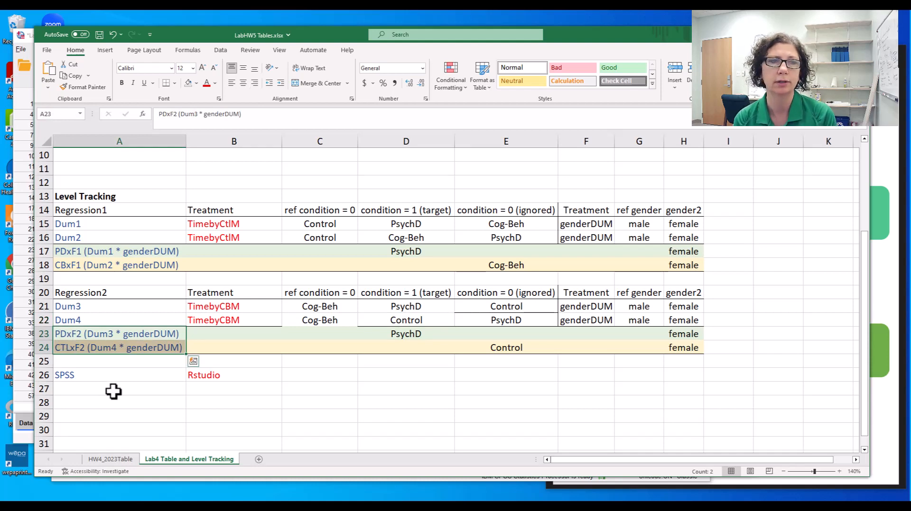
{"action": "key", "text": "alt+Tab"}
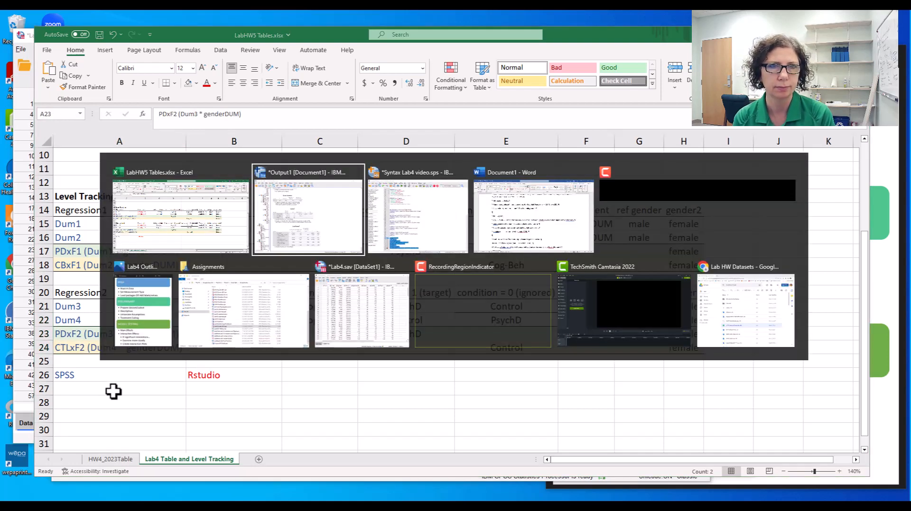
Step: Switch to the SPSS syntax and correct the variable name in the Cog-Beh x Female interaction's VARIABLE LABELS line to CBxF1
{"action": "key", "text": "alt+Tab"}
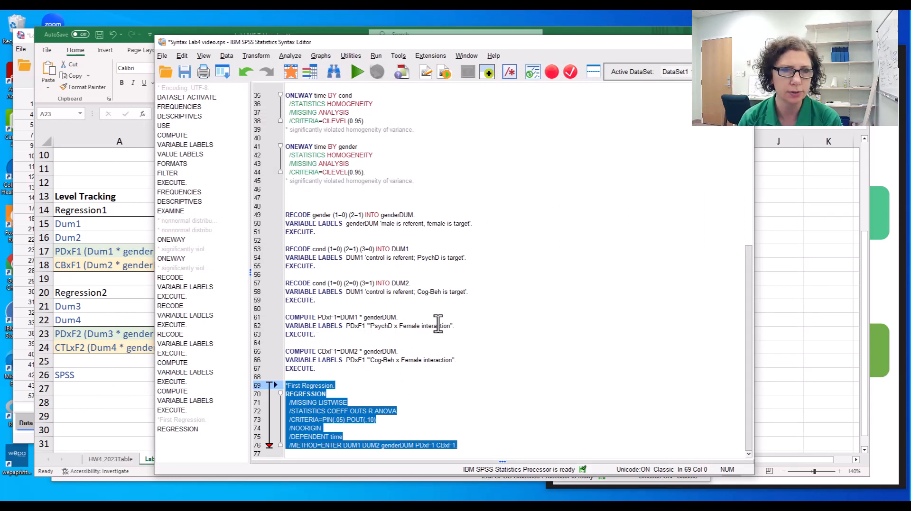
{"action": "left_click", "coordinate": [353, 363]}
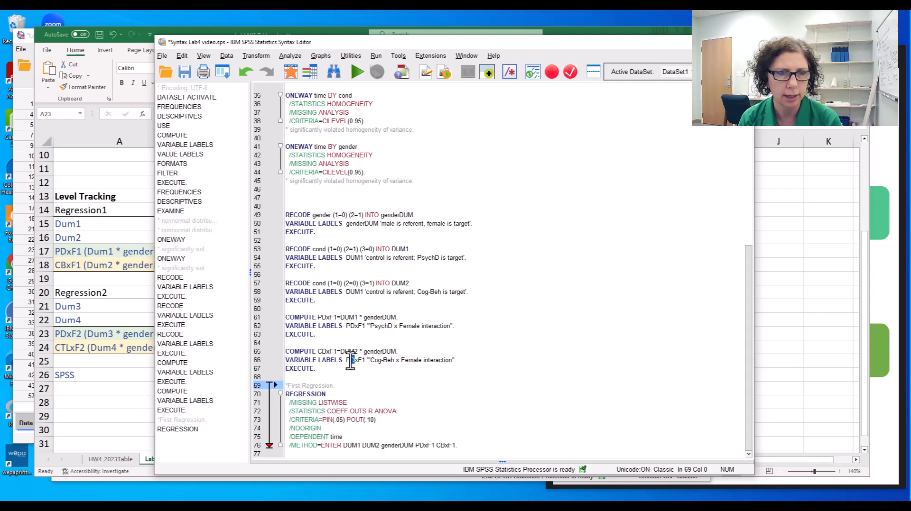
{"action": "left_click_drag", "start_coordinate": [349, 361], "coordinate": [347, 362]}
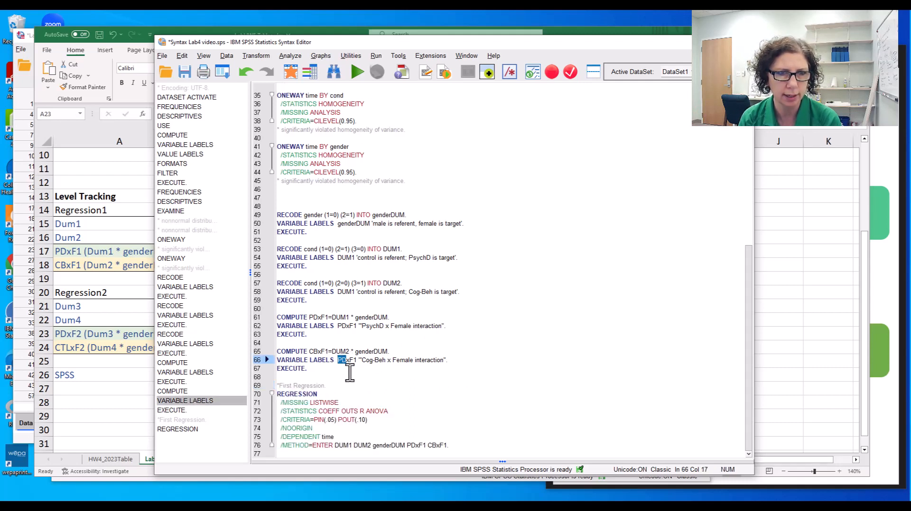
{"action": "type", "text": "CB"}
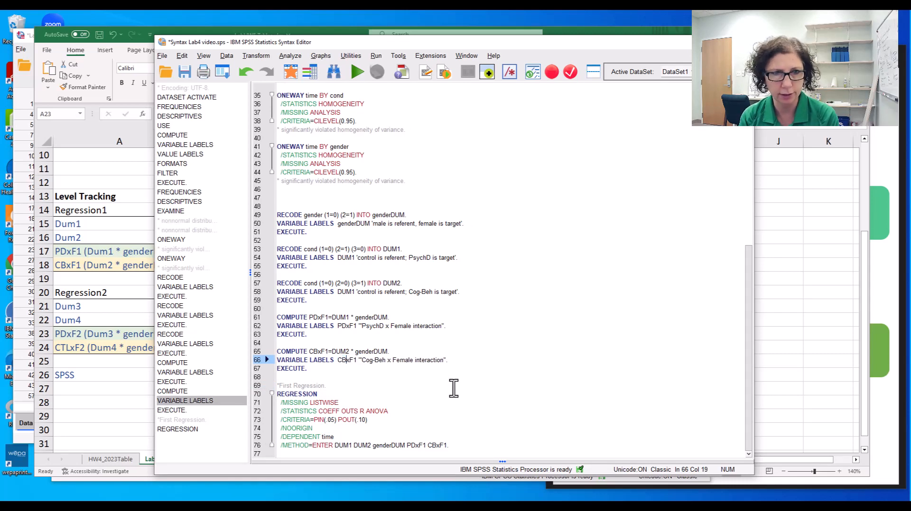
{"action": "left_click", "coordinate": [394, 361]}
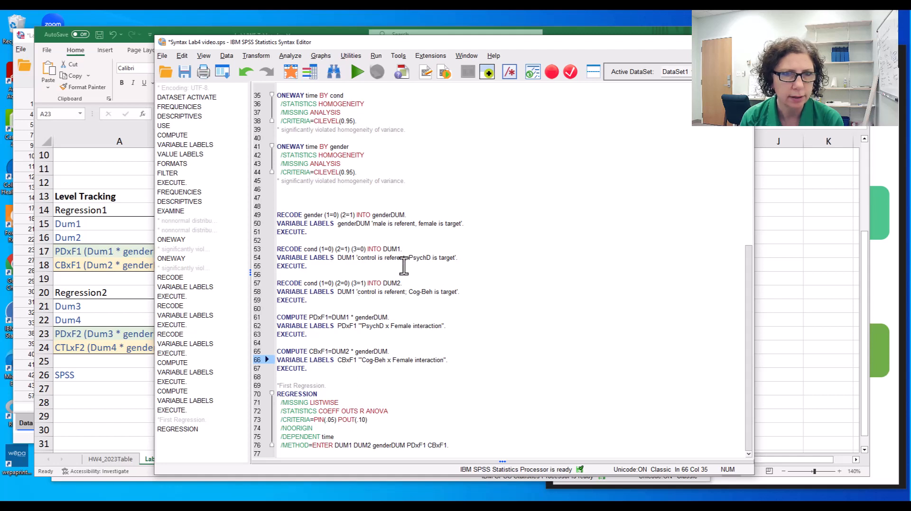
Step: Correct the variable name in the VARIABLE LABELS line beneath the DUM2 recode to DUM2
{"action": "left_click", "coordinate": [355, 292]}
{"action": "key", "text": "BackSpace"}
{"action": "type", "text": "2"}
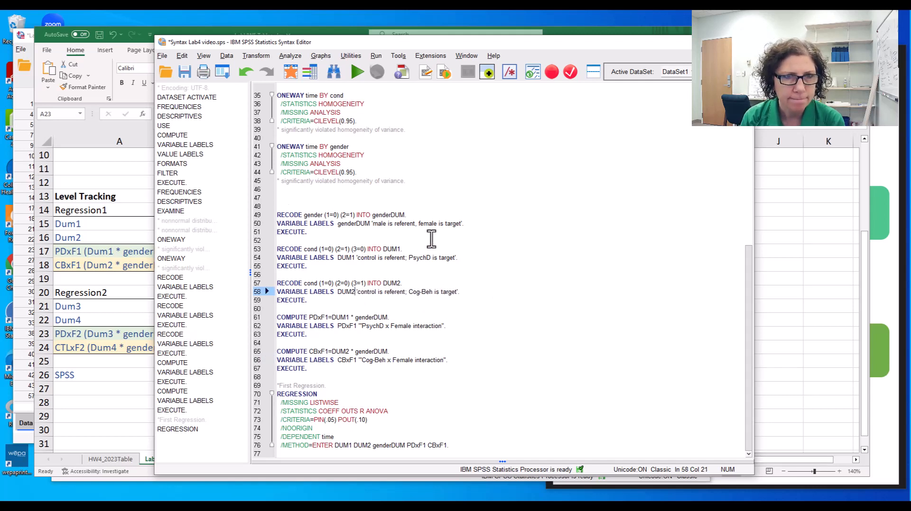
Step: Rerun the RECODE and COMPUTE blocks with their corrected labels, followed by the First Regression block
{"action": "left_click_drag", "start_coordinate": [281, 207], "coordinate": [387, 377]}
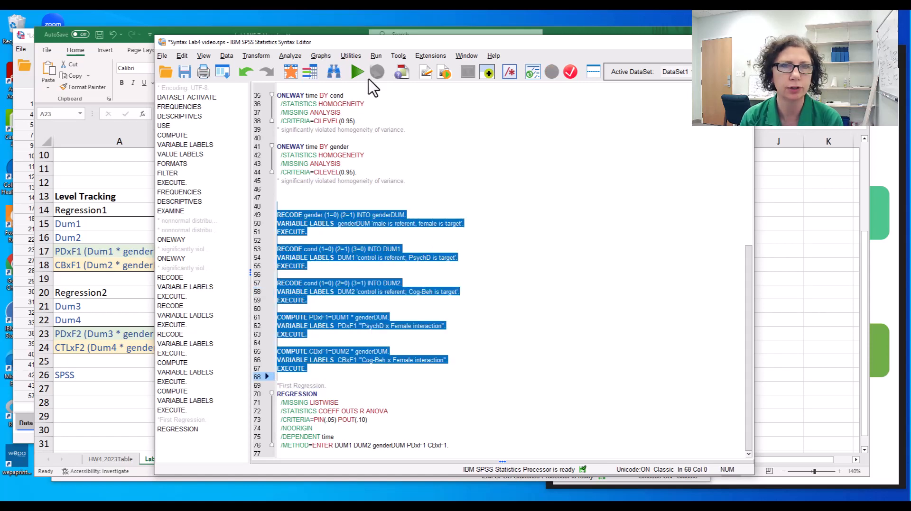
{"action": "left_click", "coordinate": [357, 72]}
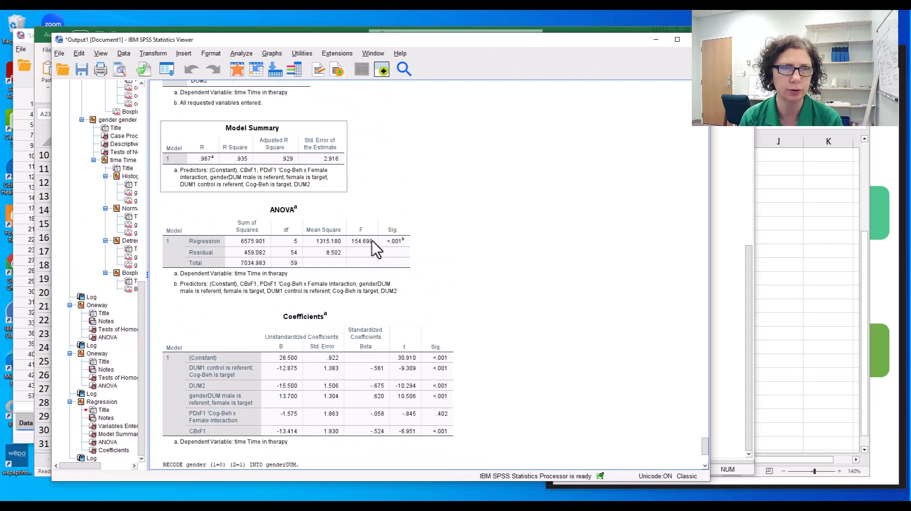
{"action": "key", "text": "alt+Tab"}
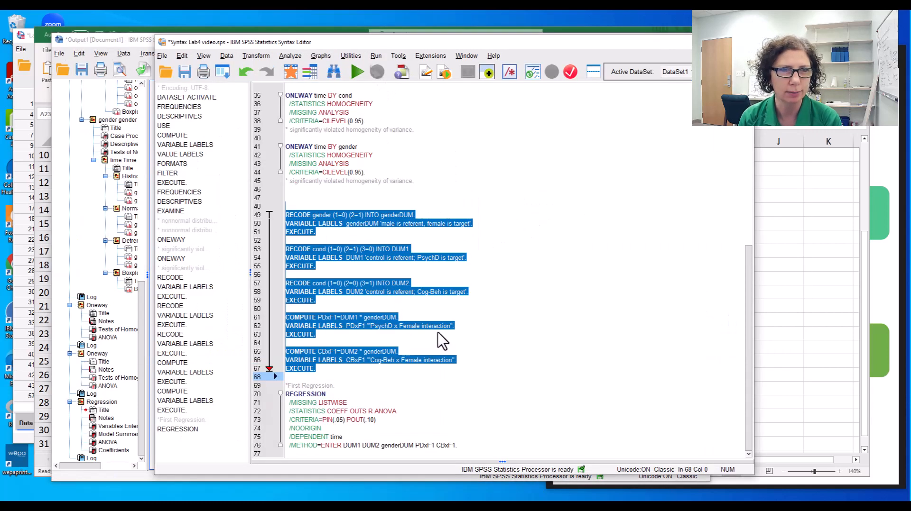
{"action": "left_click_drag", "start_coordinate": [308, 383], "coordinate": [495, 448]}
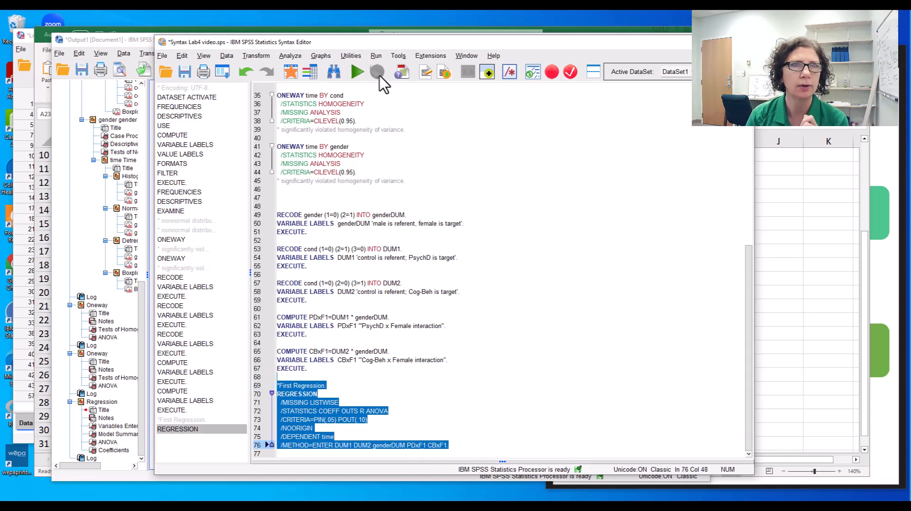
{"action": "left_click", "coordinate": [358, 72]}
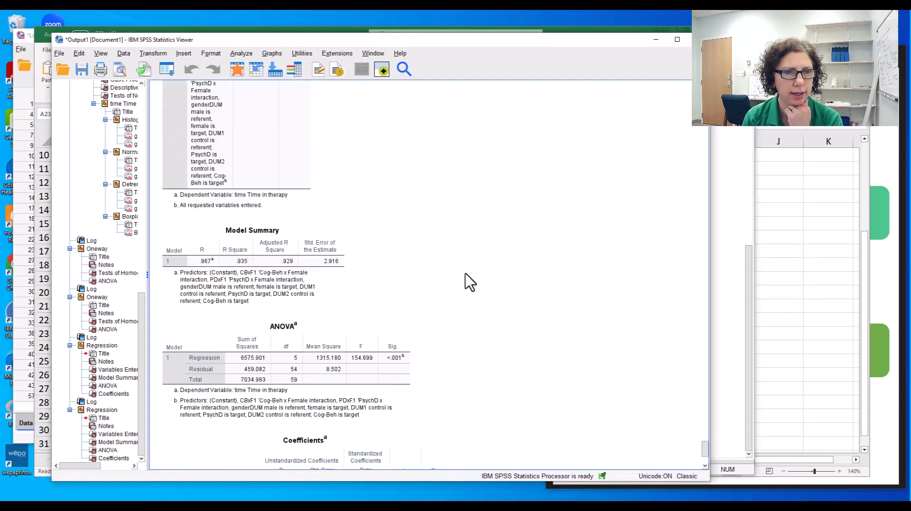
{"action": "left_click", "coordinate": [325, 369]}
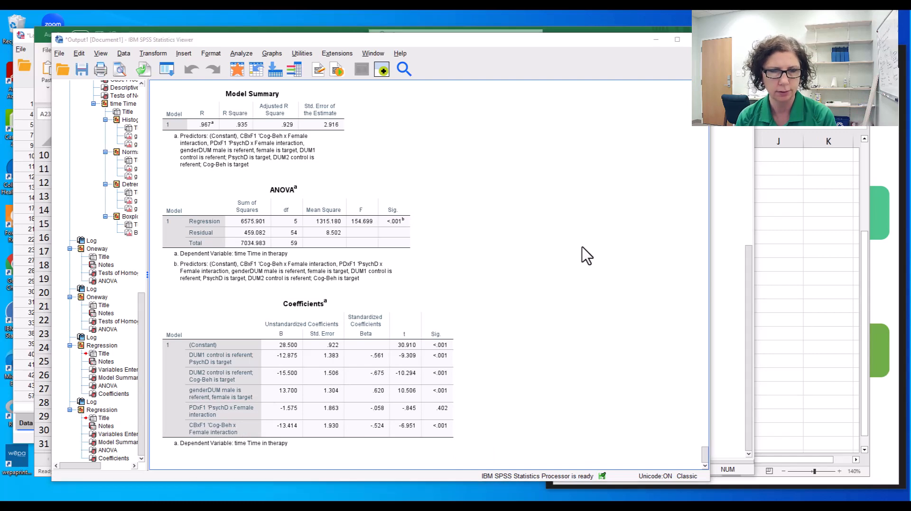
Step: Return to the syntax and paste a copy of all the RECODE and COMPUTE blocks below the First Regression block
{"action": "key", "text": "alt+Tab"}
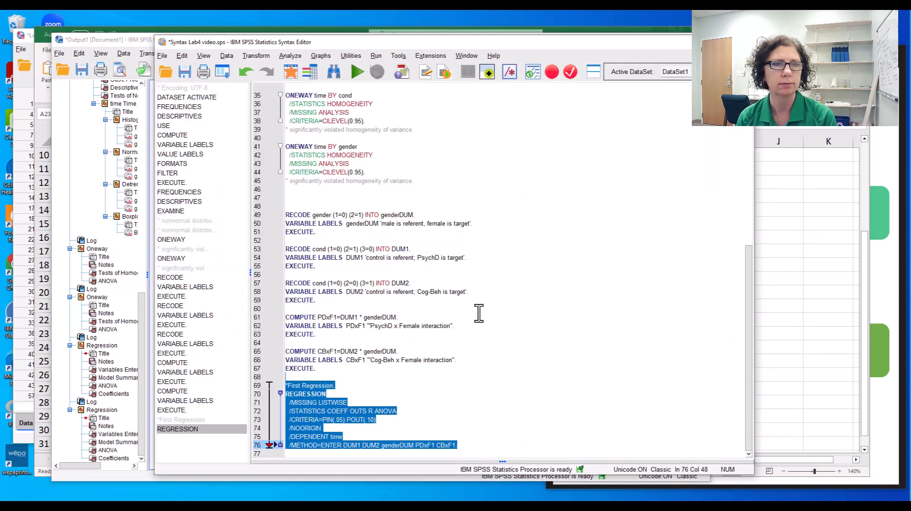
{"action": "left_click", "coordinate": [292, 206]}
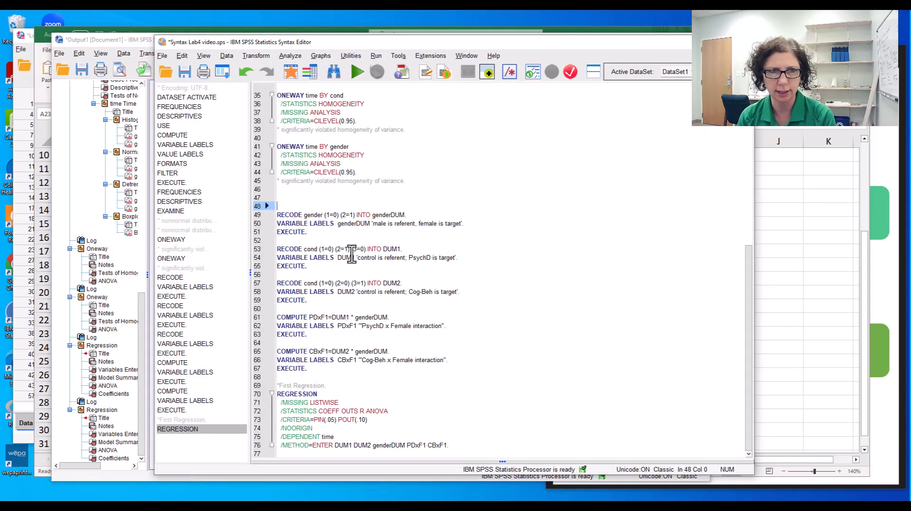
{"action": "left_click", "coordinate": [332, 373], "text": "shift"}
{"action": "key", "text": "ctrl+c"}
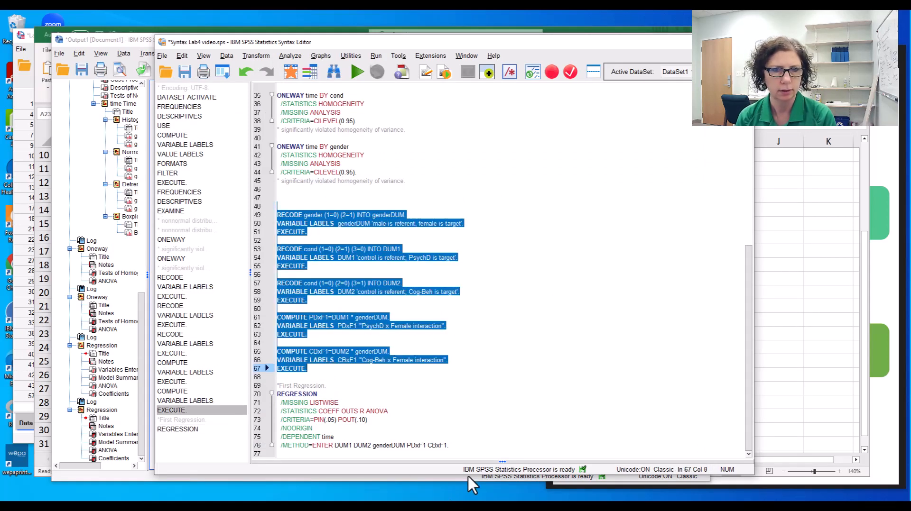
{"action": "left_click", "coordinate": [464, 447]}
{"action": "key", "text": "Down"}
{"action": "key", "text": "Down"}
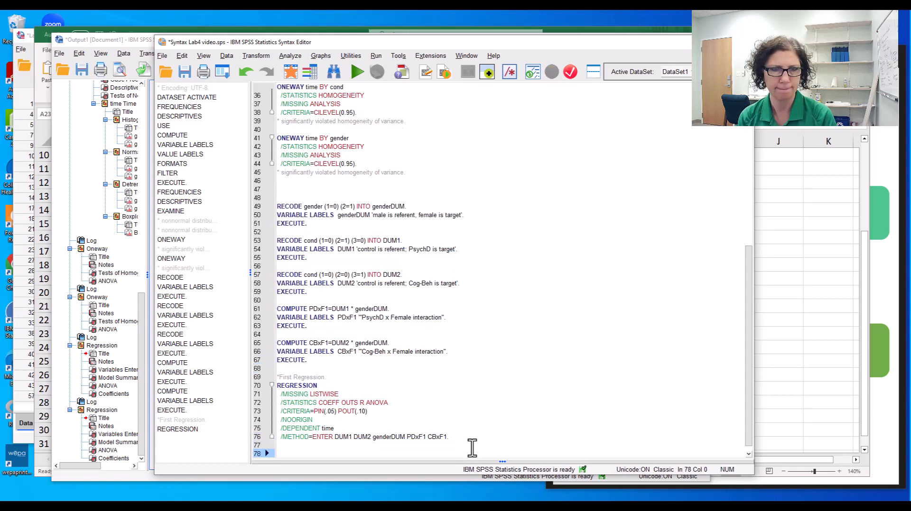
{"action": "key", "text": "ctrl+v"}
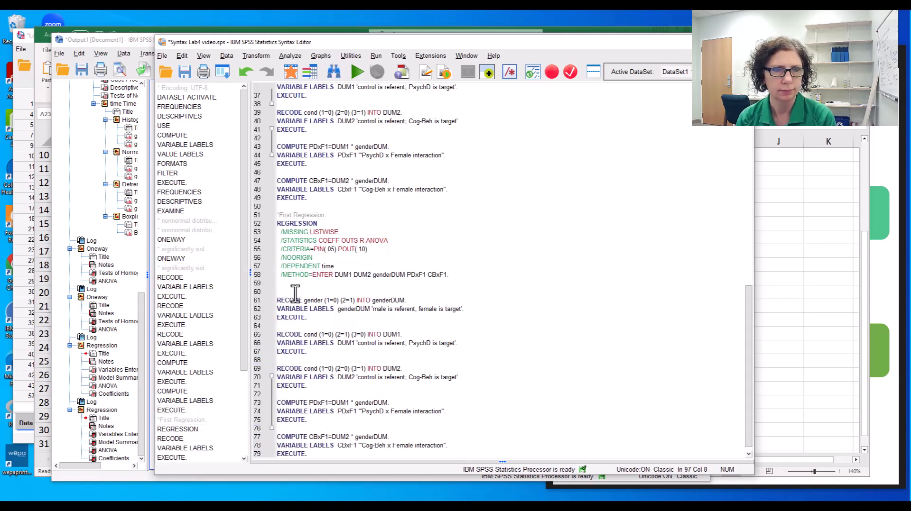
Step: Add the comment "*Referent is Cog-Beh." above the pasted blocks, checking Regression2's reference condition in the Excel workbook
{"action": "left_click", "coordinate": [295, 292]}
{"action": "type", "text": "*"}
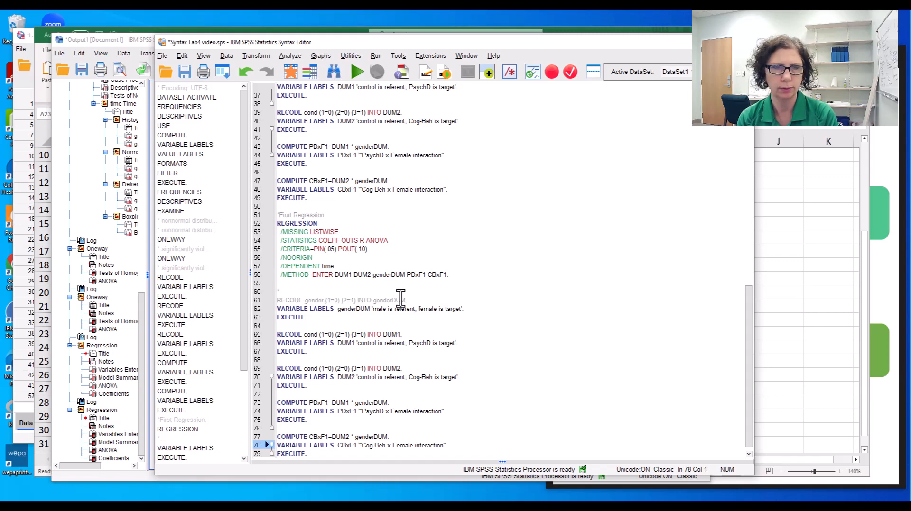
{"action": "key", "text": "alt+Tab"}
{"action": "key", "text": "Tab"}
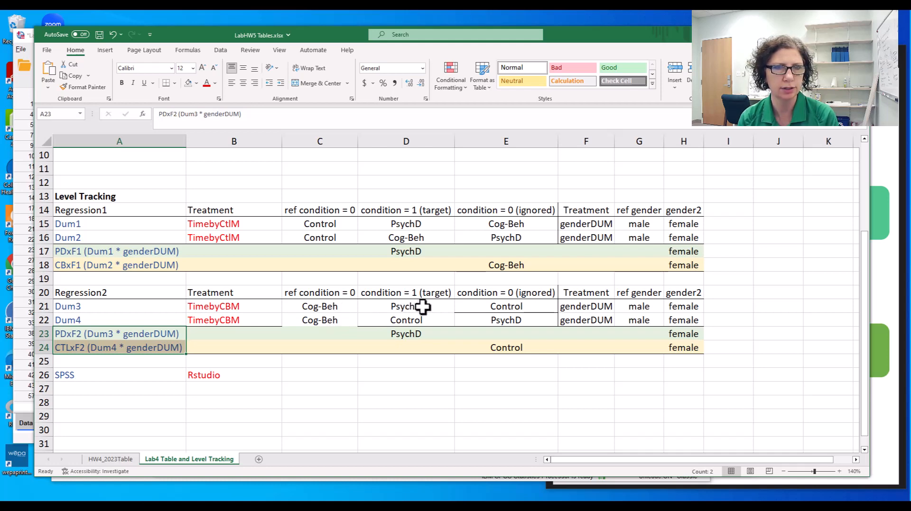
{"action": "key", "text": "alt+Tab"}
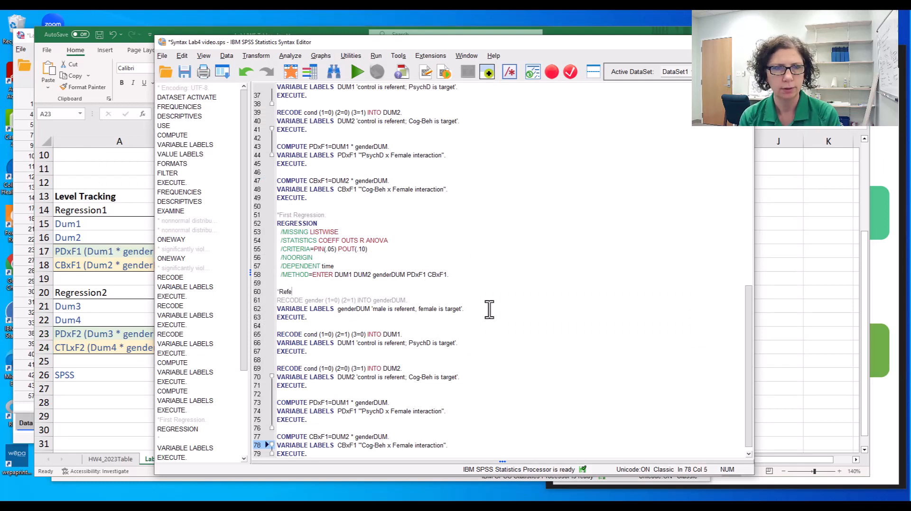
{"action": "type", "text": "t is Co"}
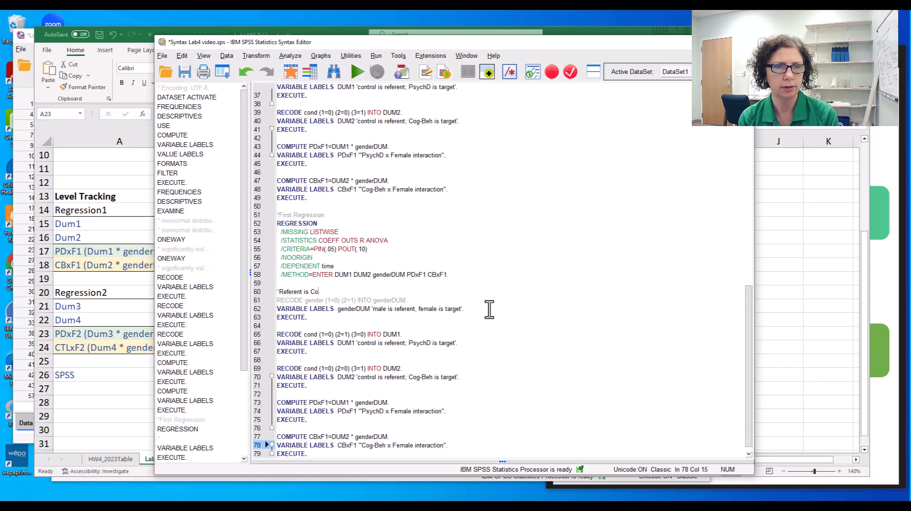
{"action": "type", "text": "g-Beh."}
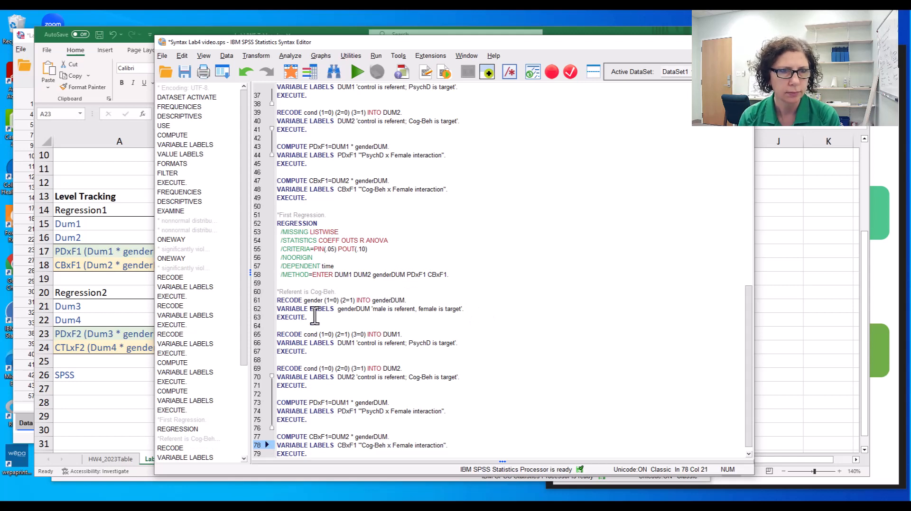
Step: Delete the copied genderDUM recode block and the blank lines left beneath the Cog-Beh comment
{"action": "left_click_drag", "start_coordinate": [314, 318], "coordinate": [275, 300]}
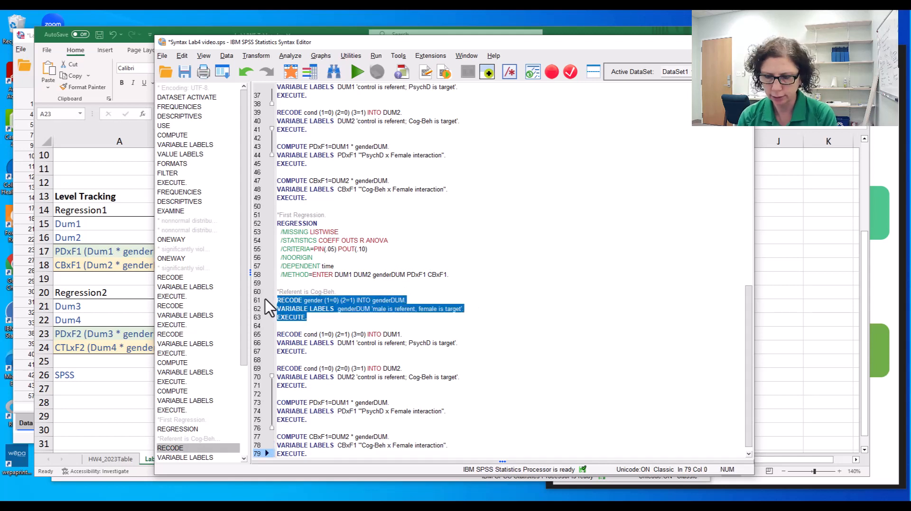
{"action": "key", "text": "Delete"}
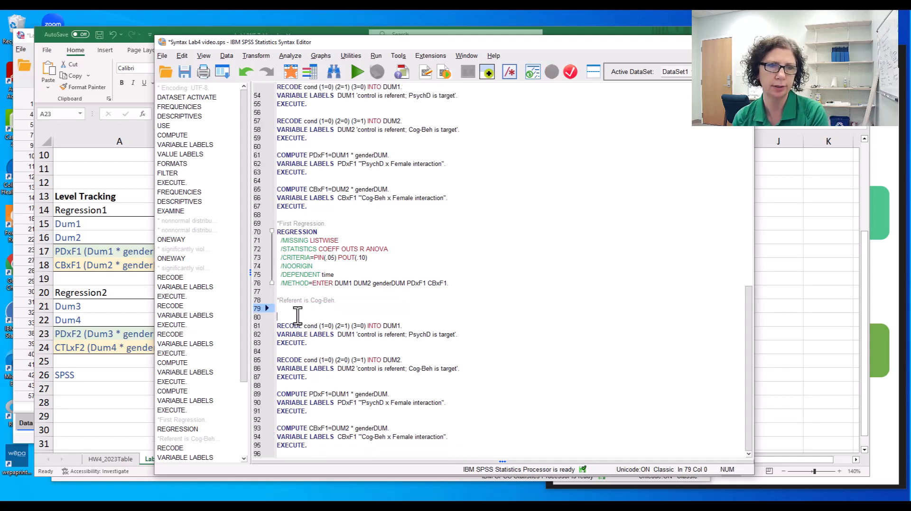
{"action": "key", "text": "BackSpace"}
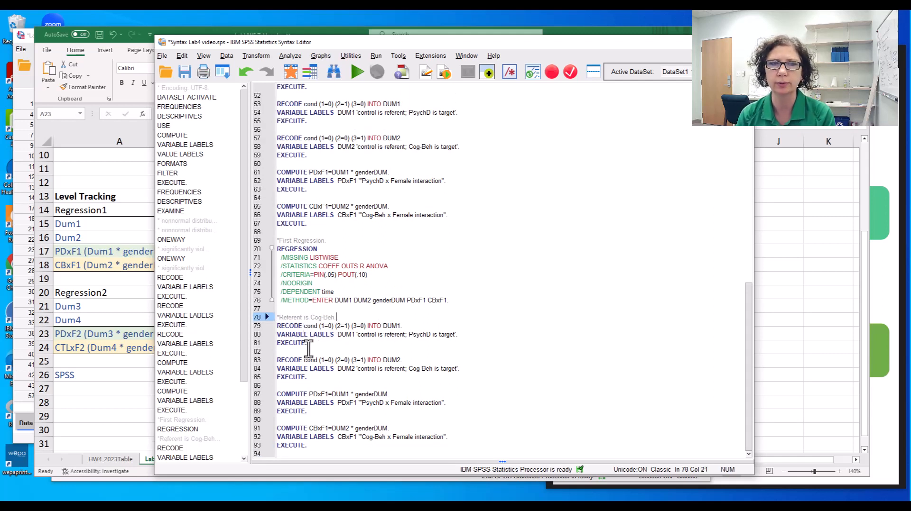
Step: Rename DUM1 to DUM3 in the copied RECODE line and its VARIABLE LABELS line
{"action": "left_click", "coordinate": [398, 326]}
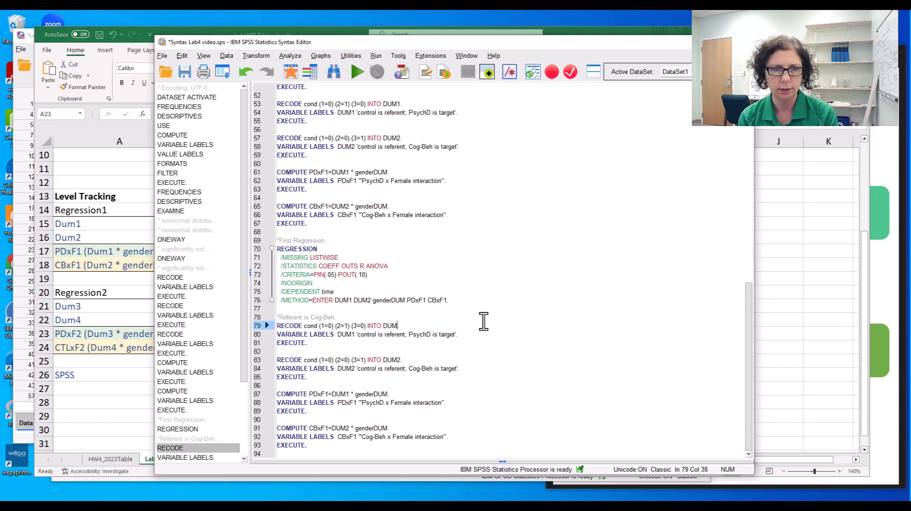
{"action": "type", "text": "3."}
{"action": "left_click", "coordinate": [355, 334]}
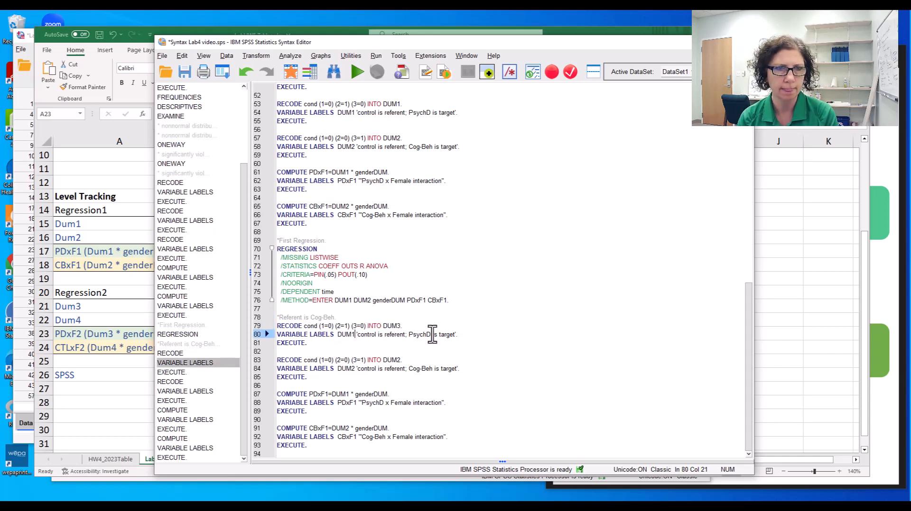
{"action": "key", "text": "BackSpace"}
{"action": "type", "text": "3"}
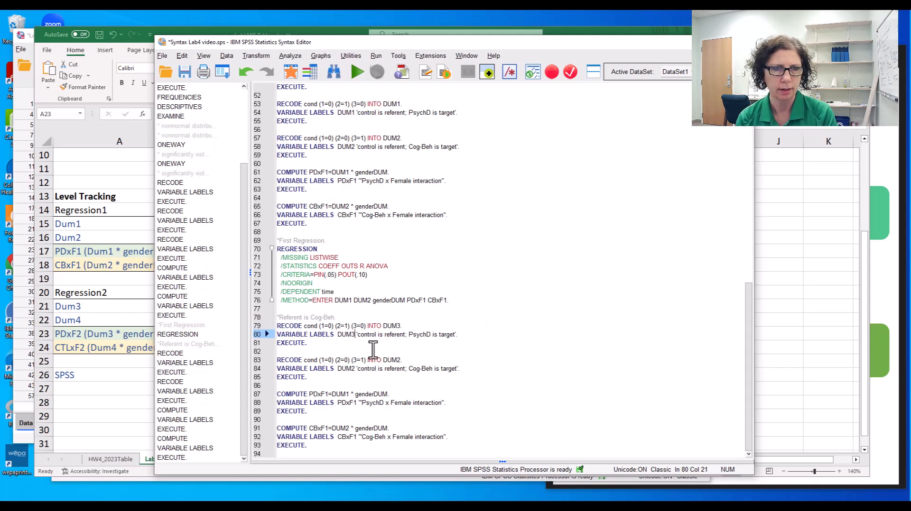
Step: Rename DUM2 to DUM4 in the copied RECODE line and its VARIABLE LABELS line
{"action": "left_click", "coordinate": [398, 360]}
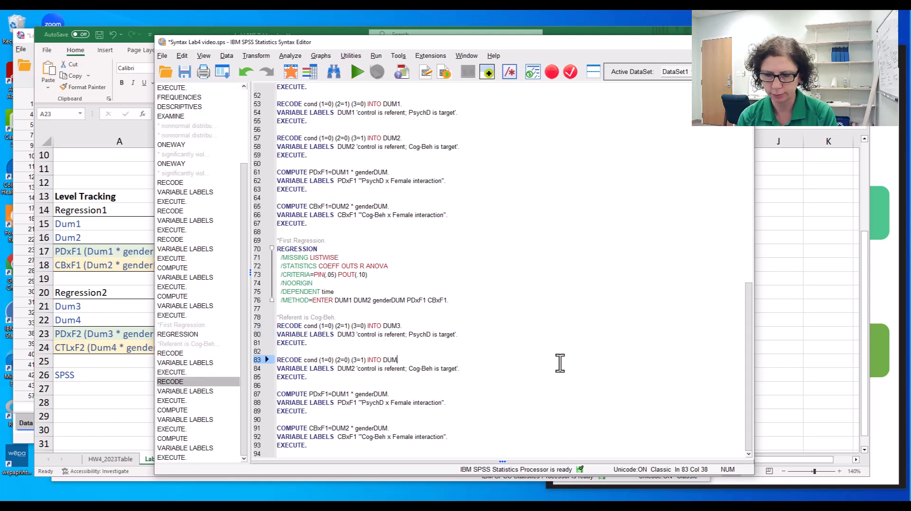
{"action": "type", "text": "4"}
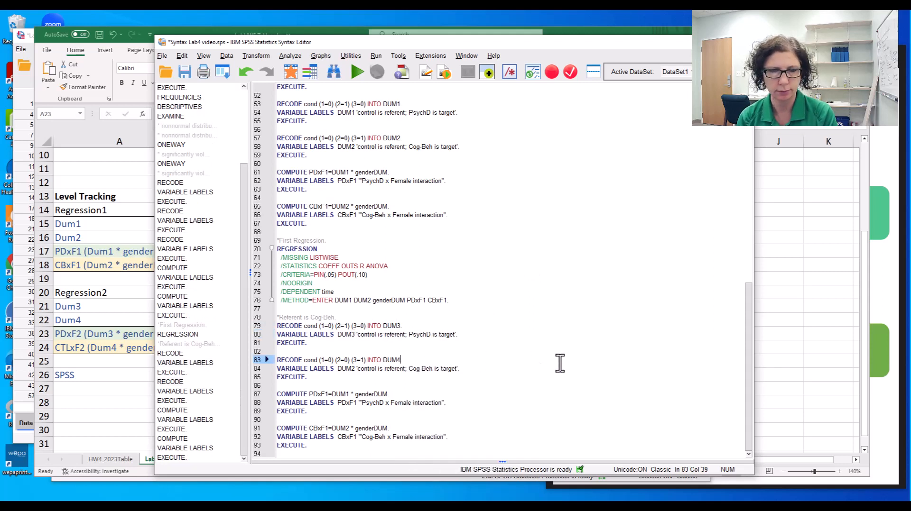
{"action": "left_click", "coordinate": [353, 368]}
{"action": "key", "text": "BackSpace"}
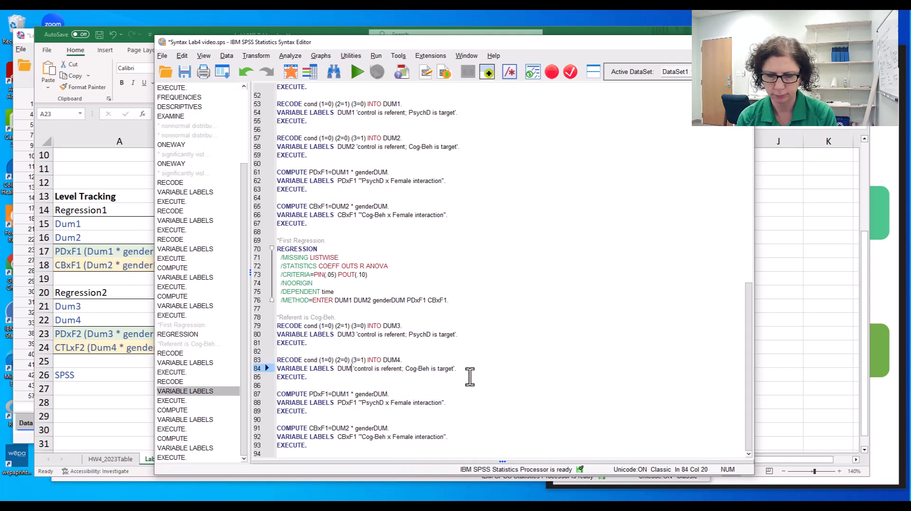
{"action": "type", "text": "4"}
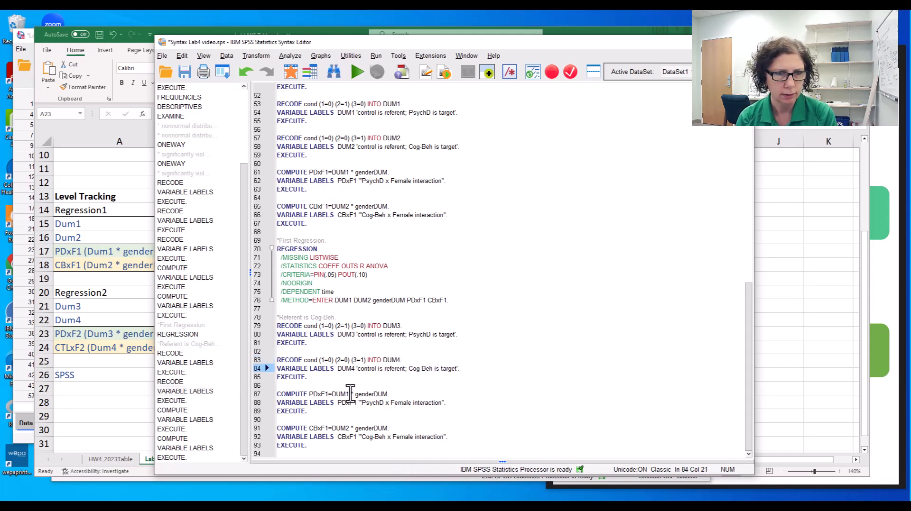
Step: Change the copied COMPUTE lines so PDxF1 multiplies DUM3 and CBxF1 multiplies DUM4 by genderDUM
{"action": "left_click", "coordinate": [345, 394]}
{"action": "key", "text": "BackSpace"}
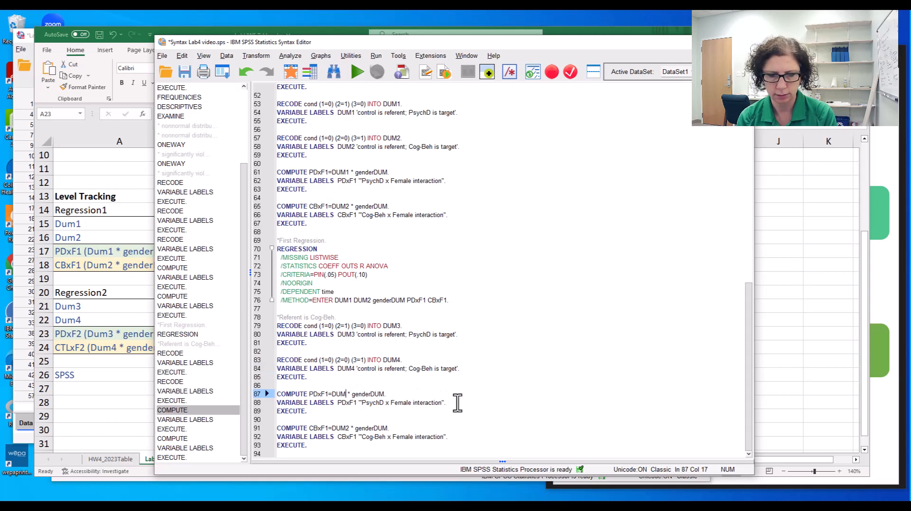
{"action": "type", "text": "3"}
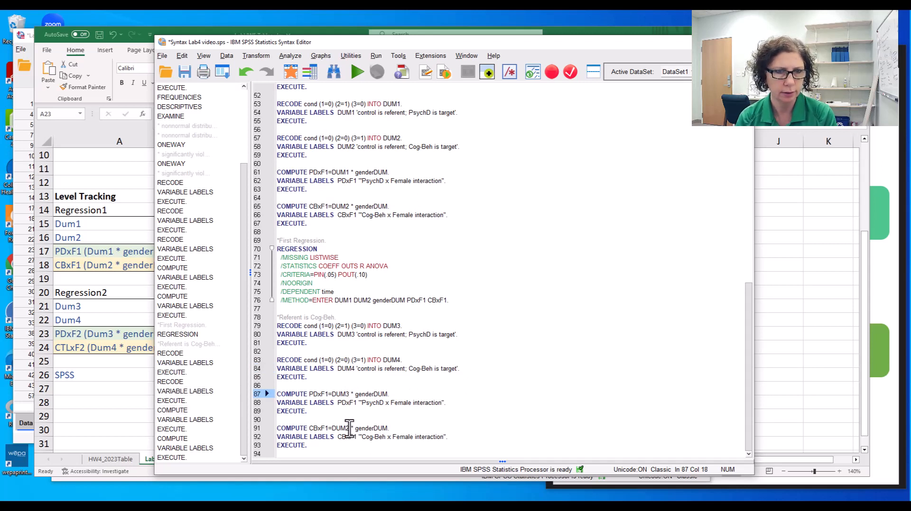
{"action": "left_click", "coordinate": [347, 428]}
{"action": "key", "text": "BackSpace"}
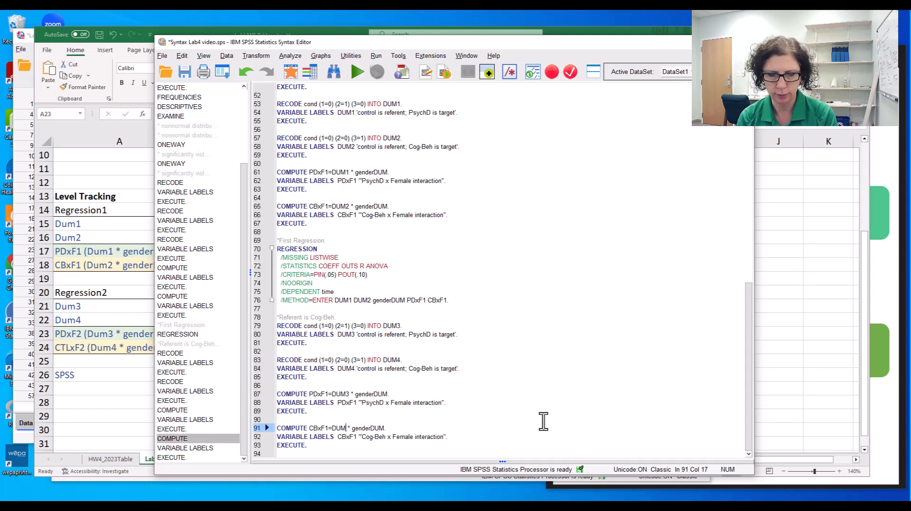
{"action": "type", "text": "4"}
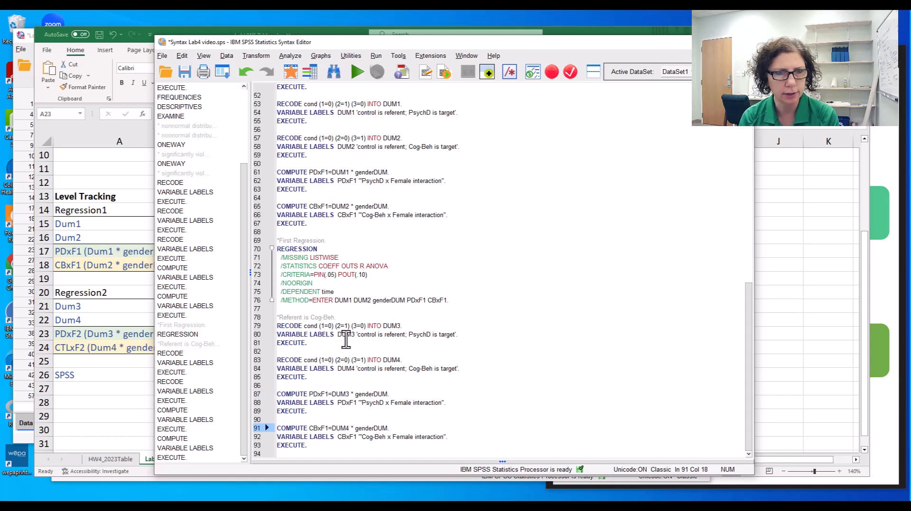
Step: Replace "control" with "Cog-Beh" as the referent in the DUM3 variable label
{"action": "left_click", "coordinate": [370, 335]}
{"action": "double_click", "coordinate": [370, 335]}
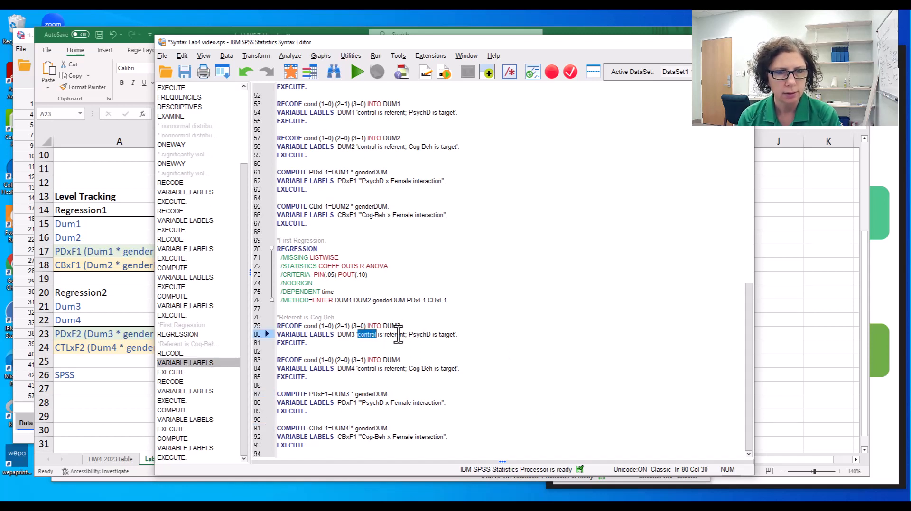
{"action": "type", "text": "Cog-"}
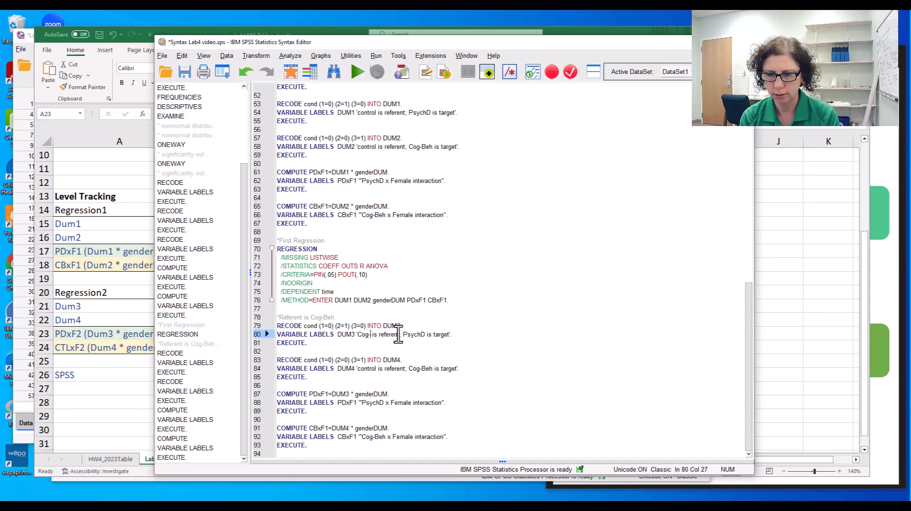
{"action": "type", "text": "Beh"}
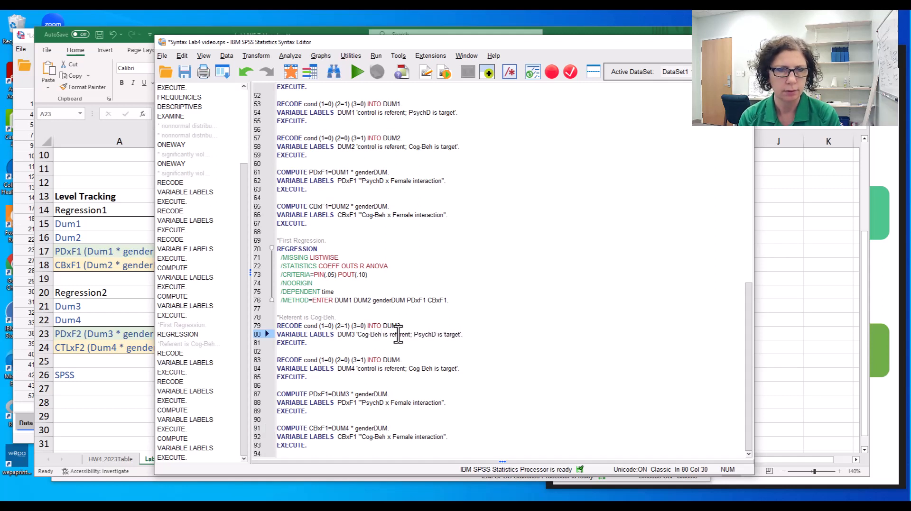
Step: Paste the copied syntax block over Cog-Beh in the DUM3 label and undo the paste
{"action": "left_click_drag", "start_coordinate": [356, 335], "coordinate": [380, 336]}
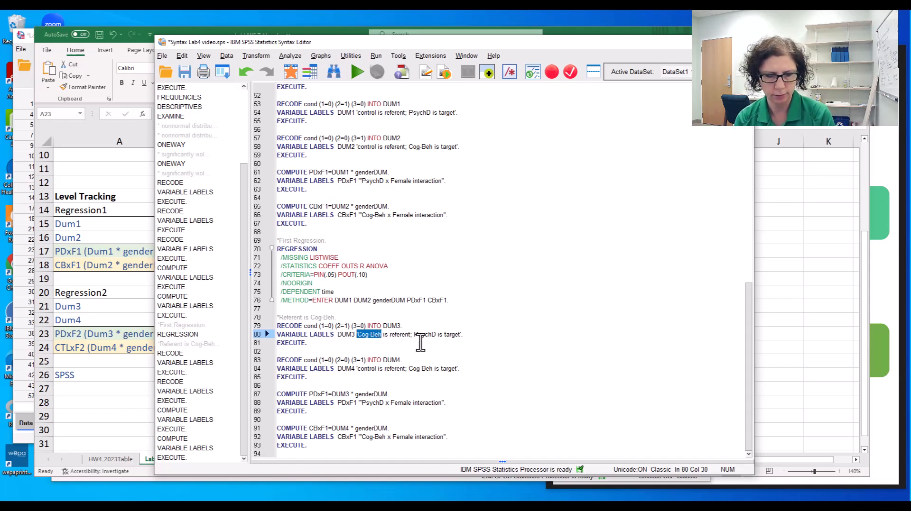
{"action": "type", "text": "RECODE gender (1=0) (2=1) INTO genderDUM. VARIABLE LABELS genderDUM 'male is referent, female is target'. EXECUTE.  RECODE cond (1=0) (2=1) (3=0) INTO DUM1. VARIABLE LABELS DUM1 'control is referent; PsychD is target'. EXECUTE.  RECODE cond (1=0) (2=0) (3=1) INTO DUM2. VARIABLE LABELS DUM2 'control is referent; Cog-Beh is target'. EXECUTE.  COMPUTE PDxF1=DUM1 * genderDUM. VARIABLE LABELS PDxF1 \"PsychD x Female interaction\". EXECUTE.  COMPUTE CBxF1=DUM2 * genderDUM. VARIABLE LABELS CBxF1 \"Cog-Beh x Female interaction\". EXECUTE."}
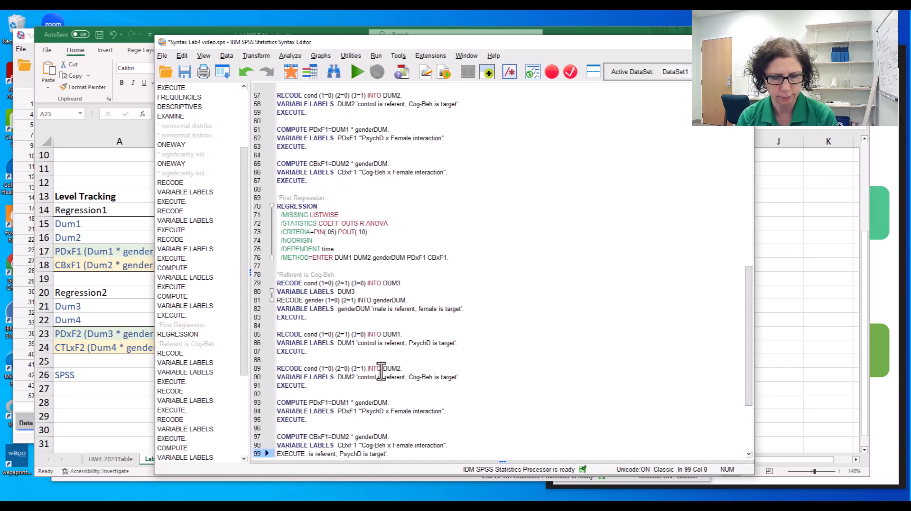
{"action": "left_click", "coordinate": [386, 352]}
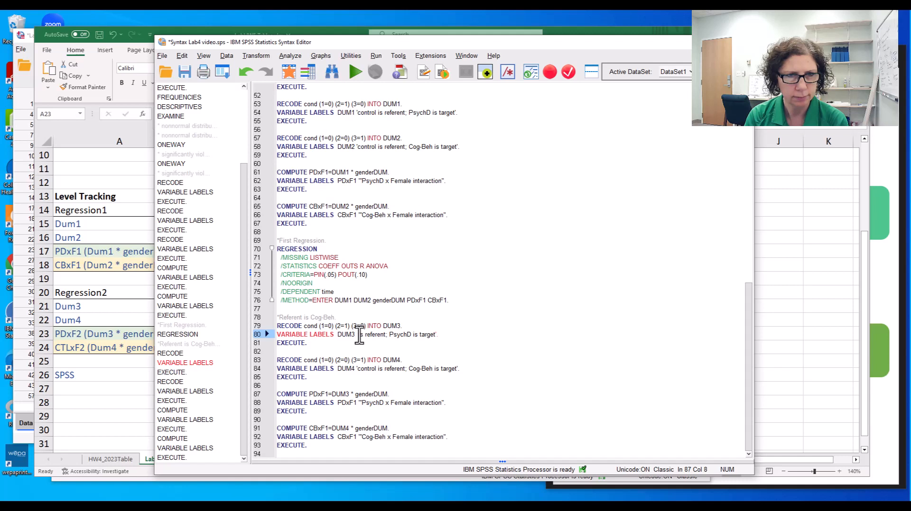
{"action": "key", "text": "Page_Up"}
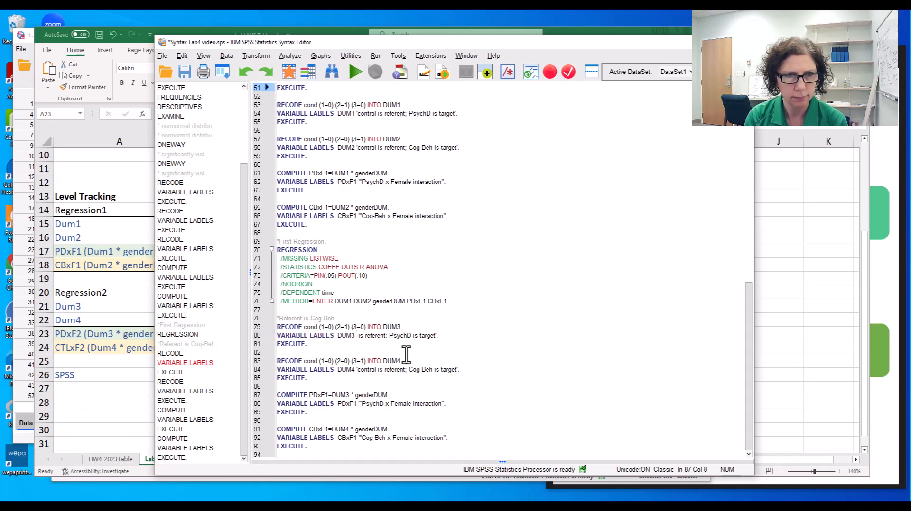
Step: Restore the opening quote and "Cog-Beh" before "is referent" in the DUM3 label, removing the extra space
{"action": "left_click", "coordinate": [357, 336]}
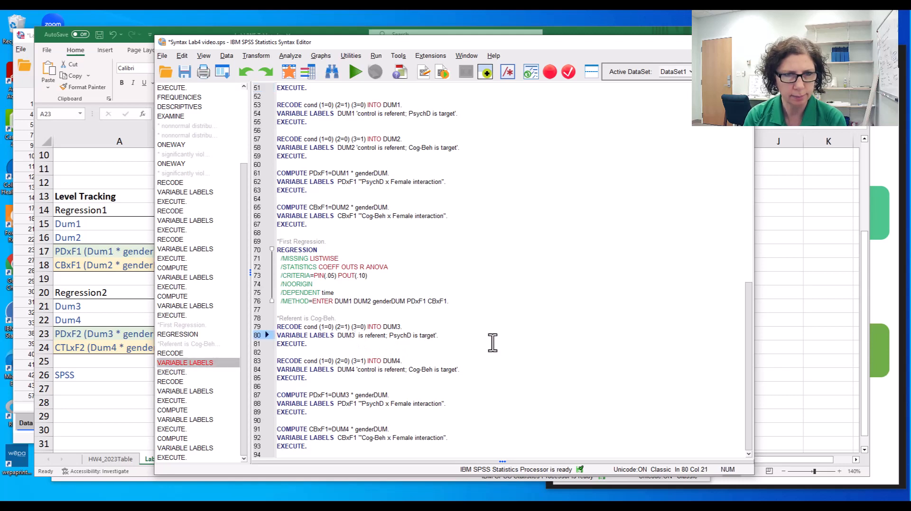
{"action": "type", "text": "'C"}
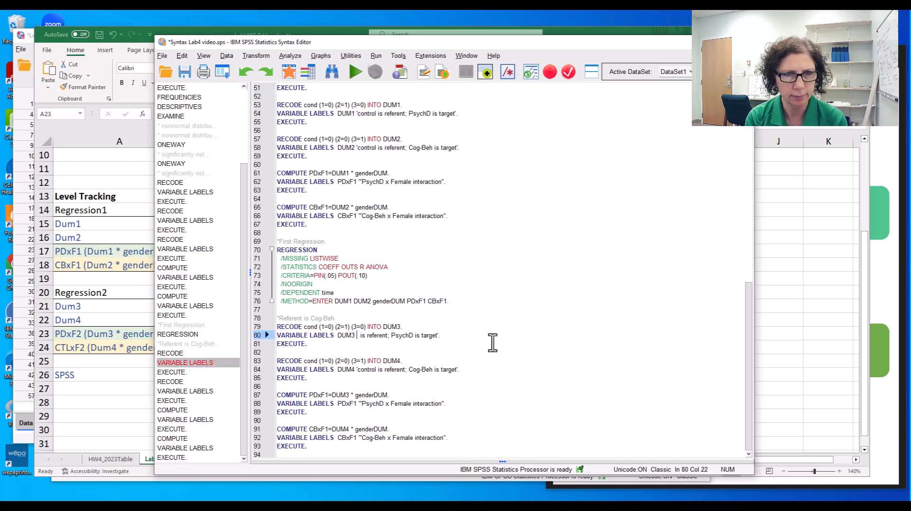
{"action": "type", "text": "og"}
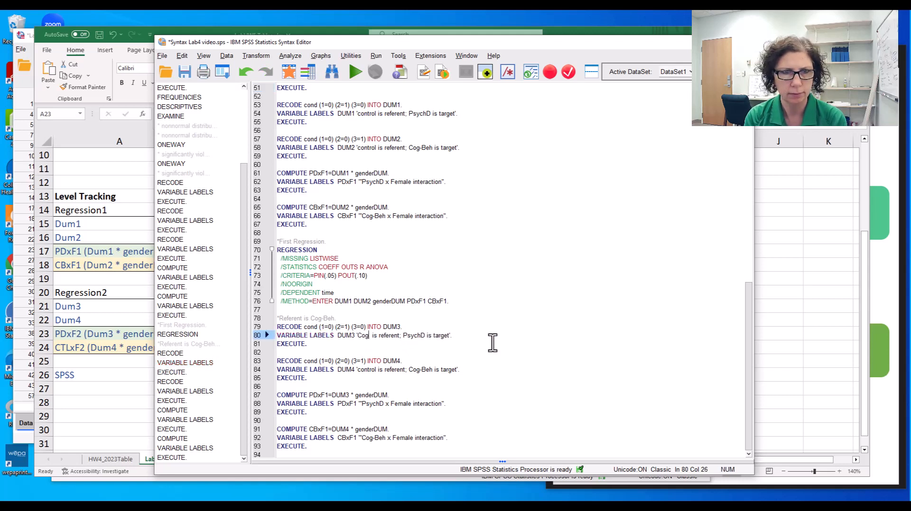
{"action": "type", "text": "-Beh"}
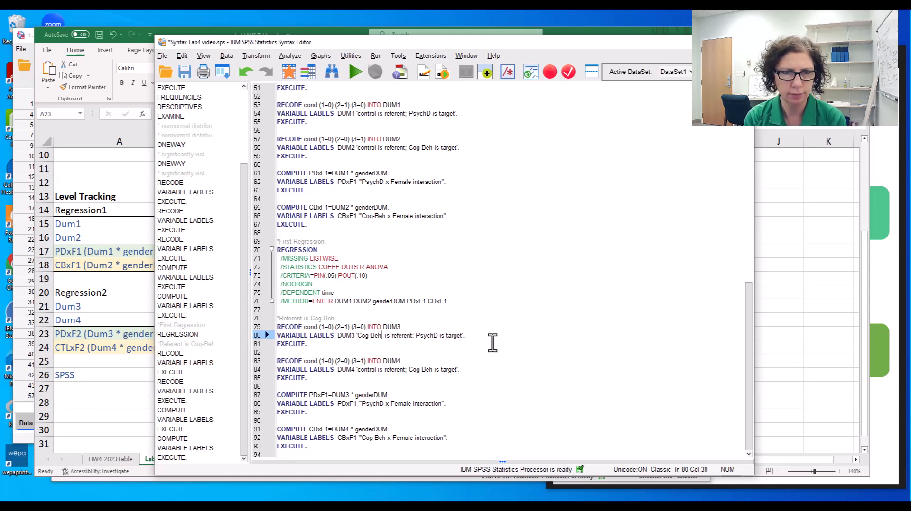
{"action": "key", "text": "Delete"}
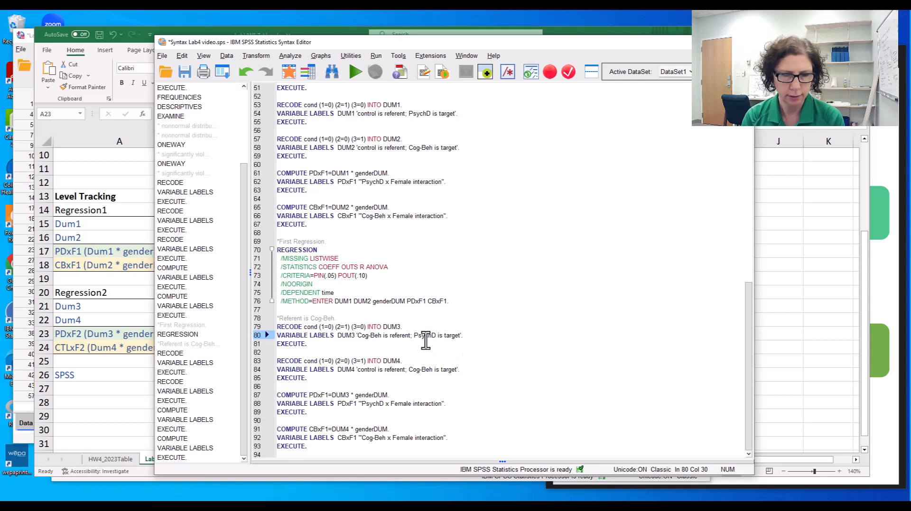
Step: Check Dum3's reference and target conditions in the Excel level tracking table against the DUM3 recode values and label in the SPSS syntax
{"action": "key", "text": "alt+Tab"}
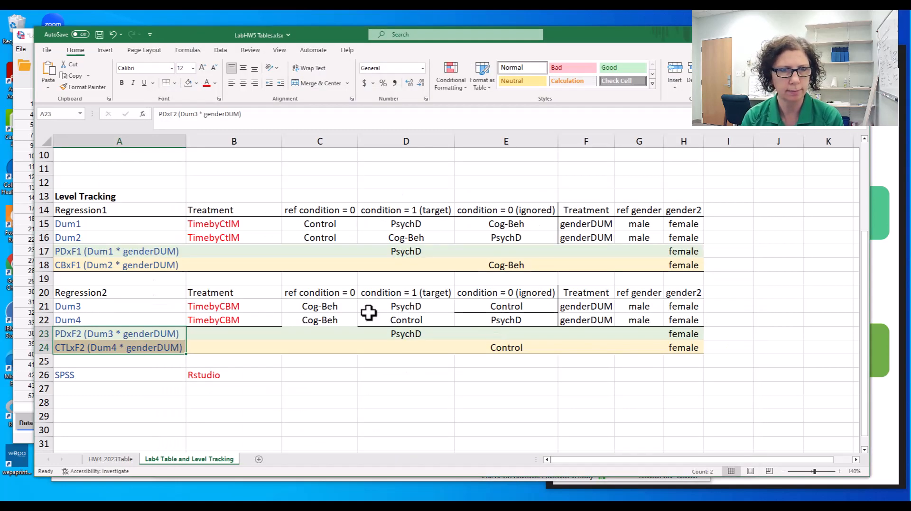
{"action": "left_click", "coordinate": [343, 311]}
{"action": "left_click", "coordinate": [389, 309]}
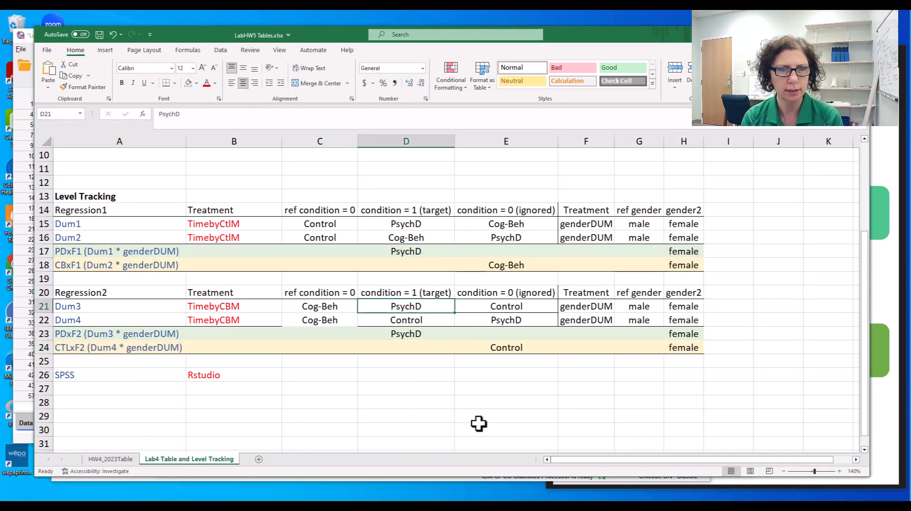
{"action": "key", "text": "alt+Tab"}
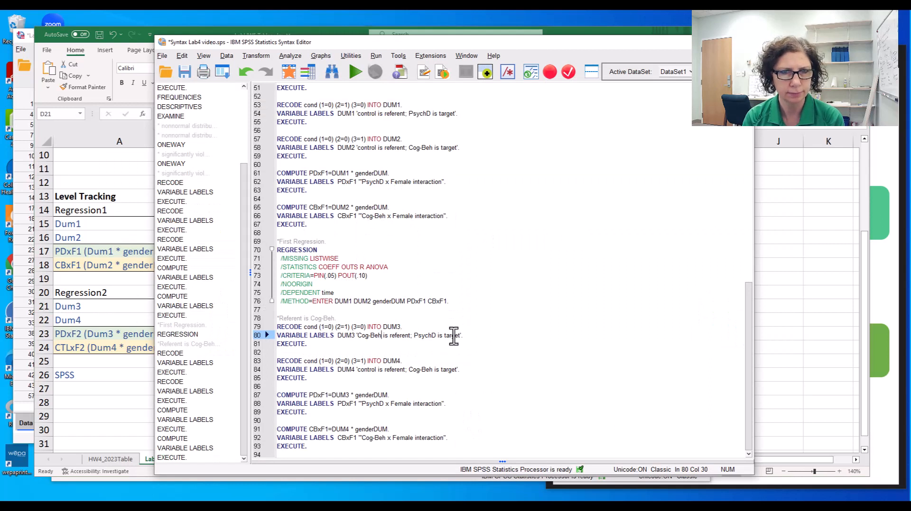
{"action": "left_click", "coordinate": [469, 336]}
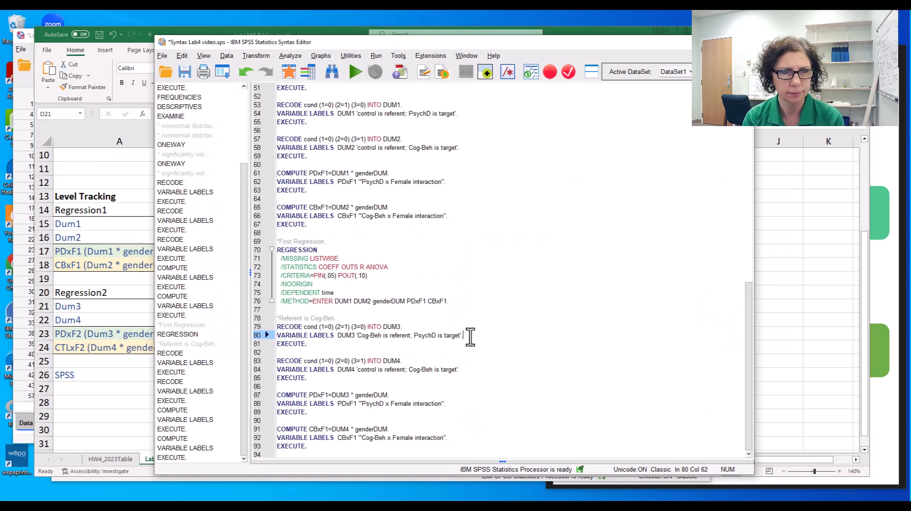
{"action": "left_click", "coordinate": [332, 327]}
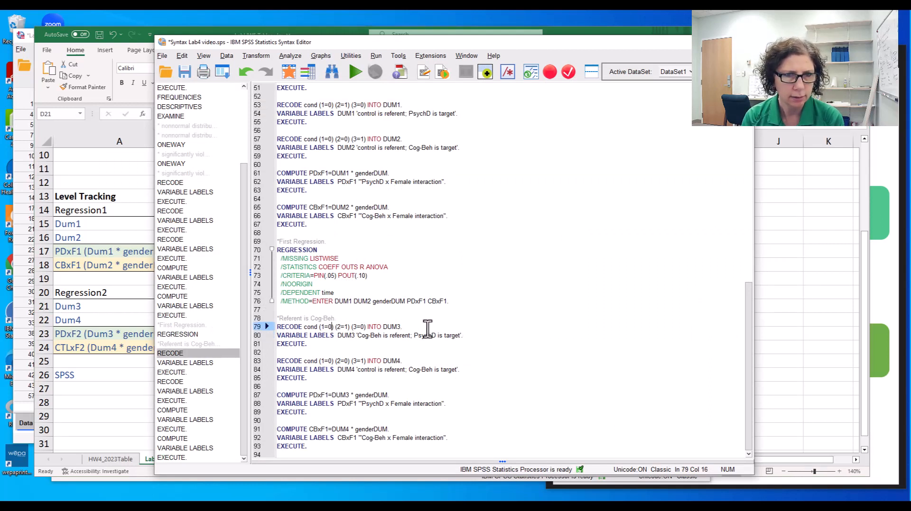
{"action": "double_click", "coordinate": [356, 327]}
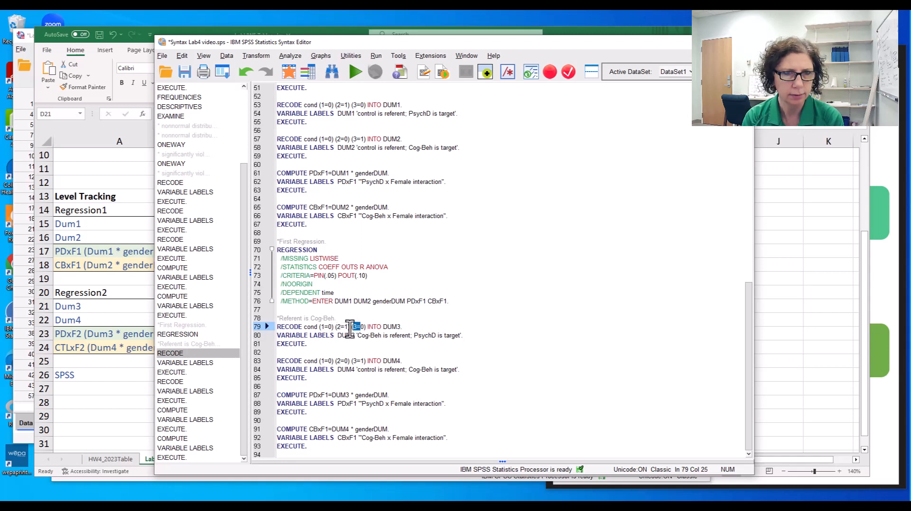
{"action": "double_click", "coordinate": [343, 327]}
{"action": "left_click", "coordinate": [327, 327]}
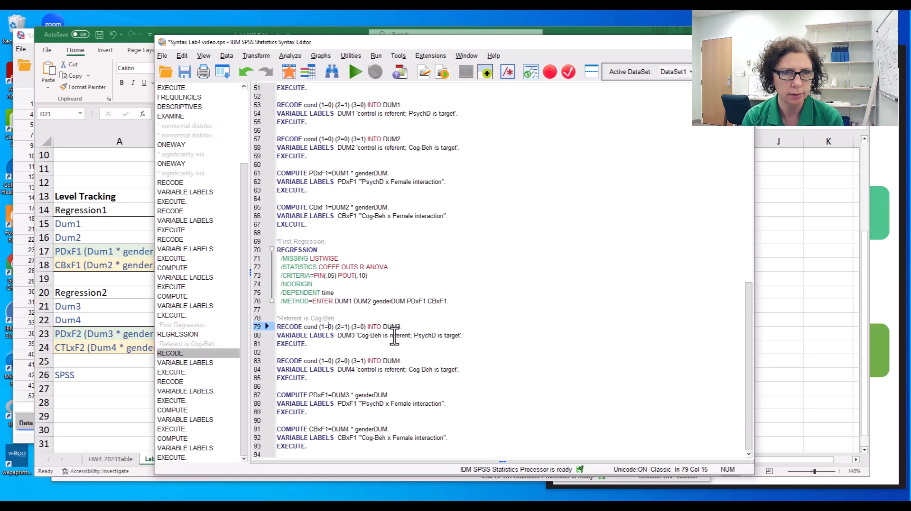
{"action": "left_click_drag", "start_coordinate": [325, 345], "coordinate": [277, 318]}
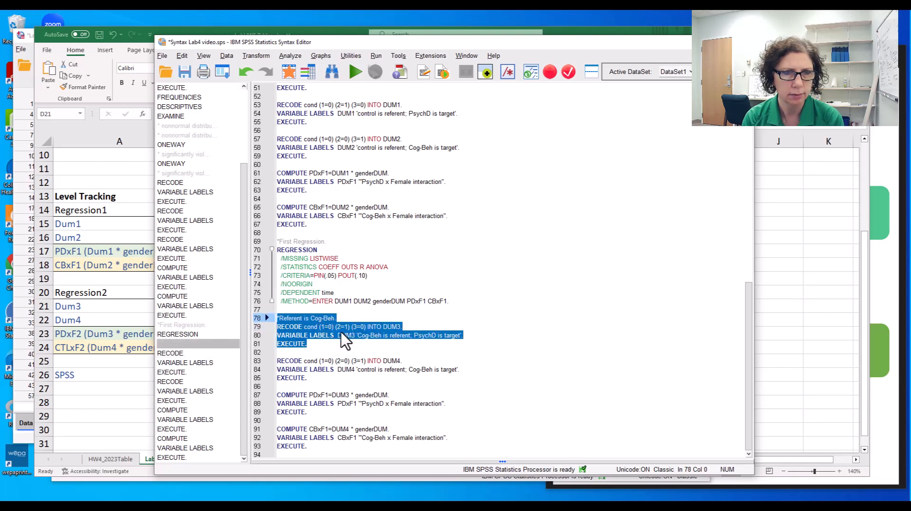
Step: Extend the Cog-Beh comment above the DUM3 recode with ", target is PsychD"
{"action": "left_click", "coordinate": [334, 317]}
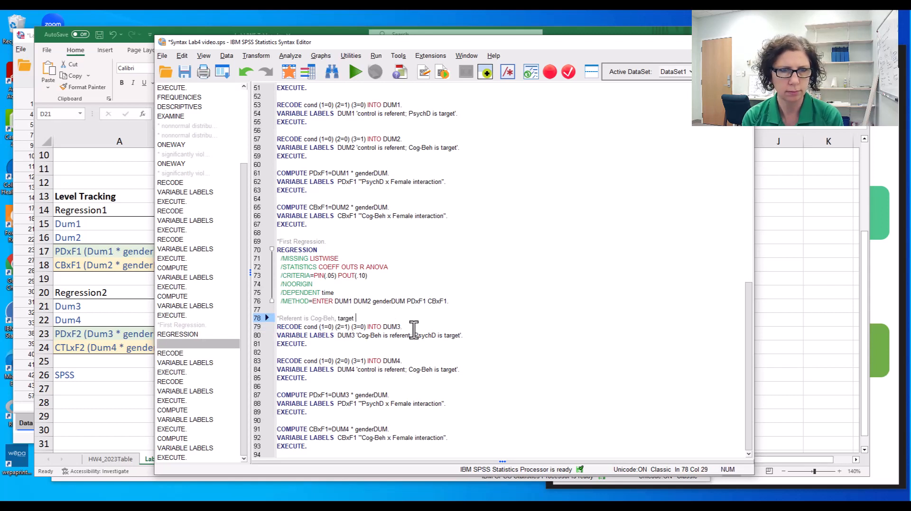
{"action": "type", "text": ", target is Psych"}
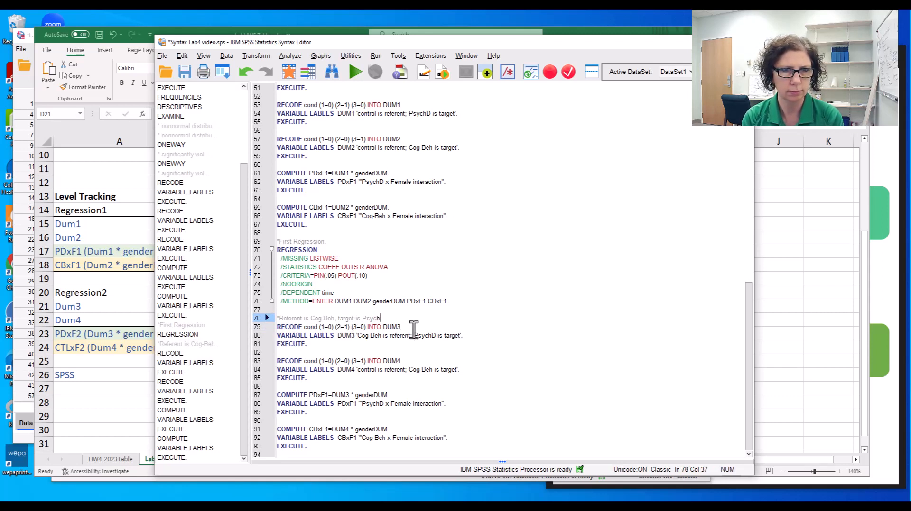
{"action": "type", "text": "D"}
Step: Insert the comment "*Referent is Cog-Beh, target is Control." on its own line above the DUM4 recode
{"action": "left_click", "coordinate": [300, 354]}
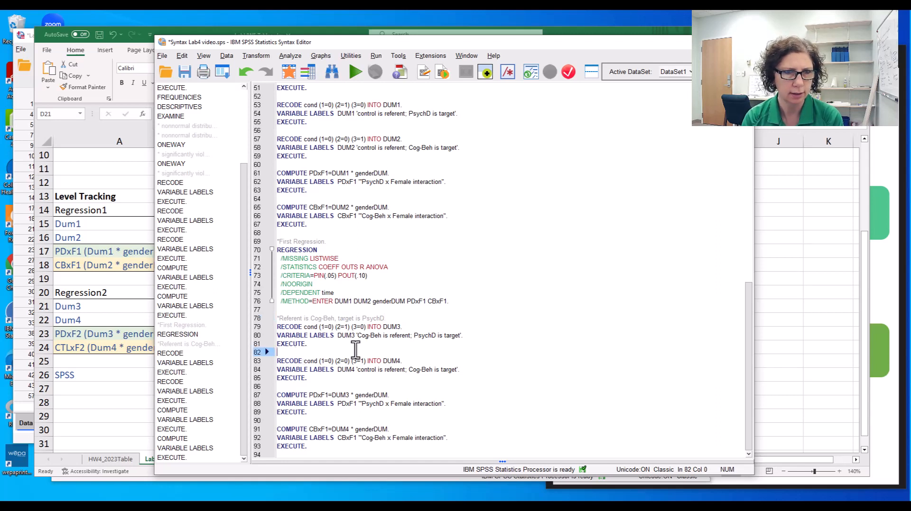
{"action": "key", "text": "Return"}
{"action": "type", "text": "*"}
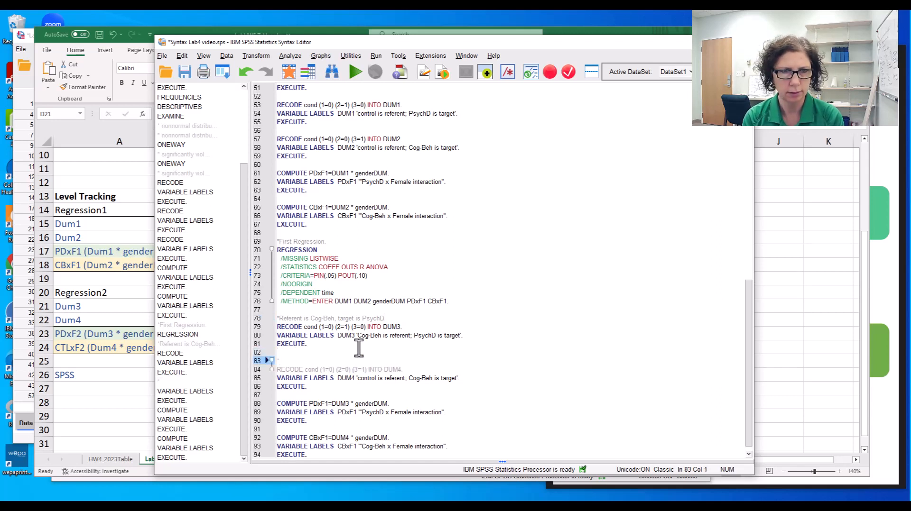
{"action": "type", "text": "Referent "}
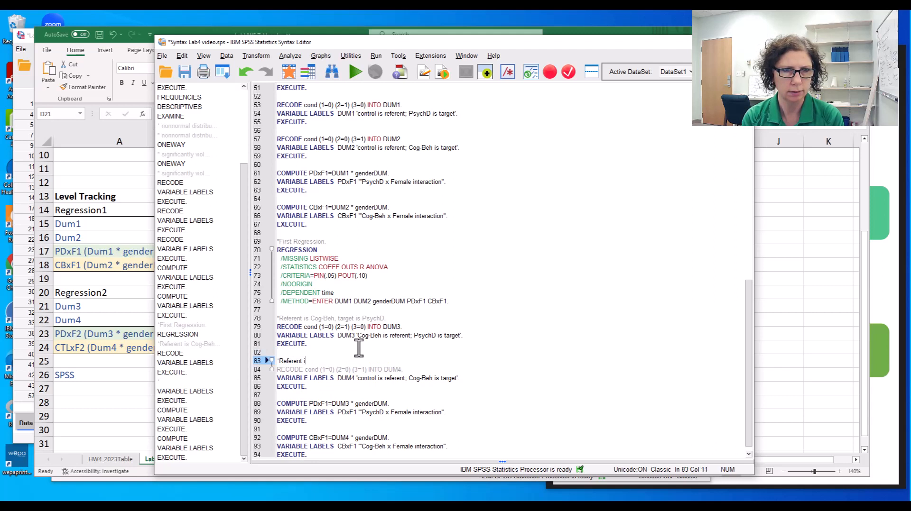
{"action": "type", "text": "is Cog-Beh, target is Contro"}
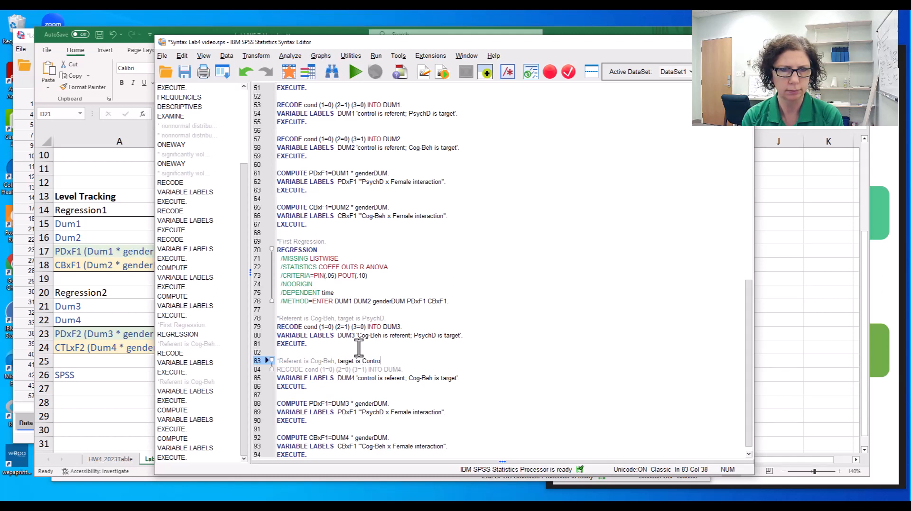
{"action": "type", "text": "l."}
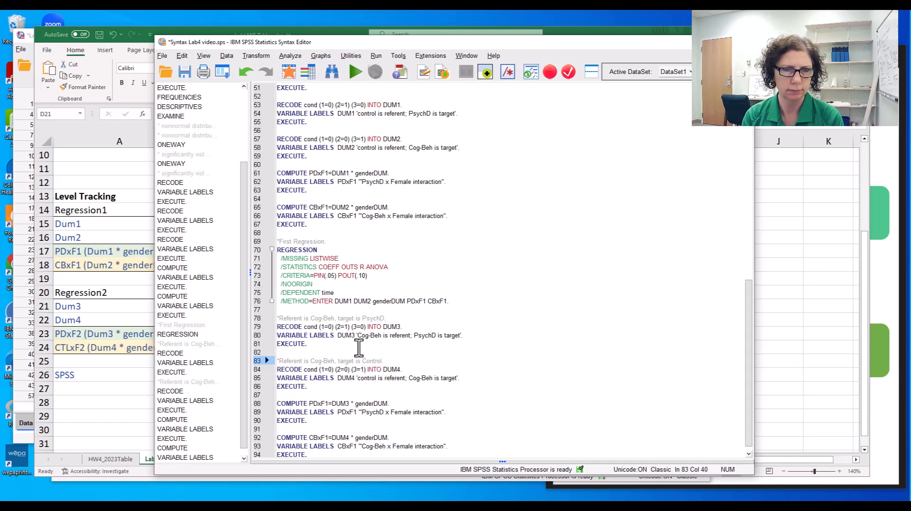
Step: Change the DUM4 recode so condition 1 is coded 1 and condition 3 is coded 0
{"action": "left_click", "coordinate": [333, 370]}
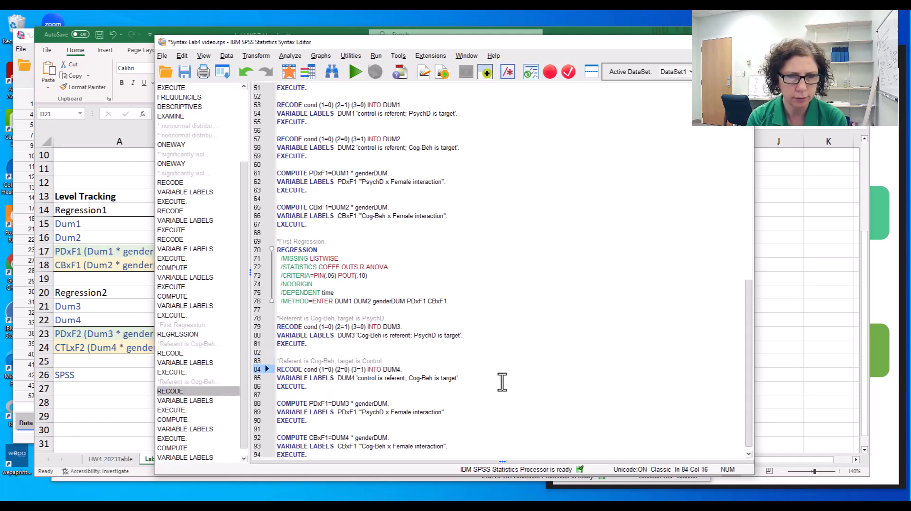
{"action": "key", "text": "Delete"}
{"action": "type", "text": "1"}
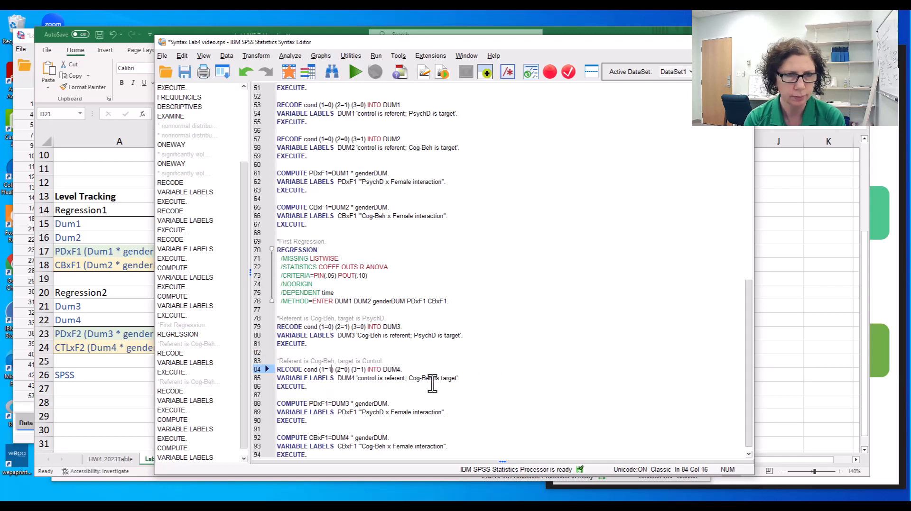
{"action": "left_click", "coordinate": [363, 370]}
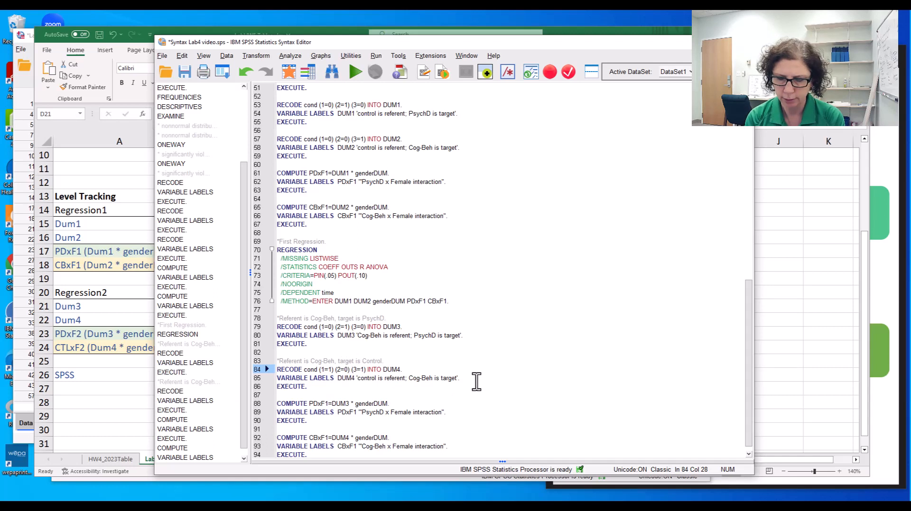
{"action": "key", "text": "Delete"}
{"action": "type", "text": "0"}
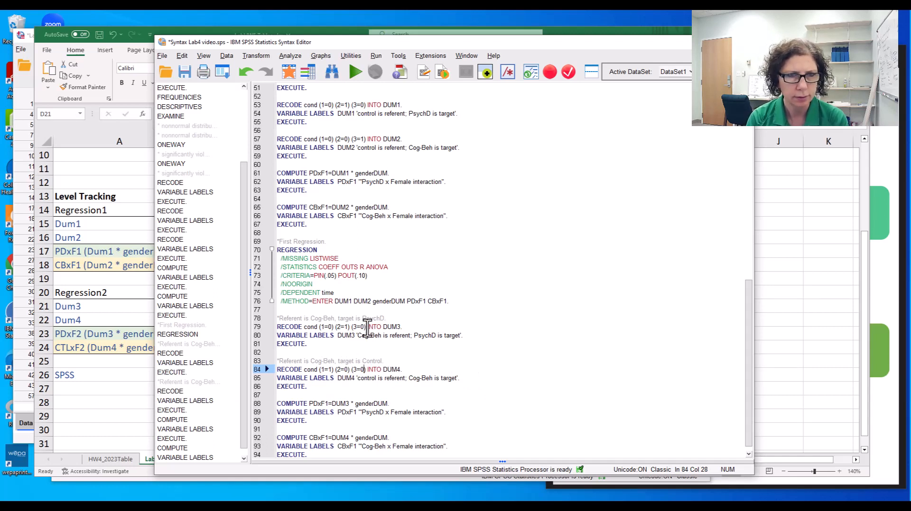
Step: Compare the recode values of conditions 1, 2 and 3 between the DUM3 and DUM4 RECODE lines
{"action": "left_click", "coordinate": [367, 327]}
{"action": "left_click", "coordinate": [362, 370]}
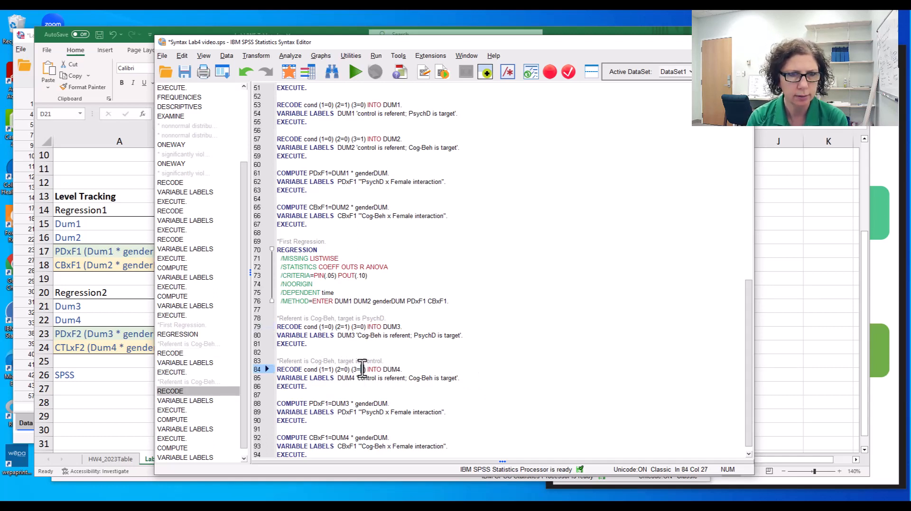
{"action": "double_click", "coordinate": [362, 369]}
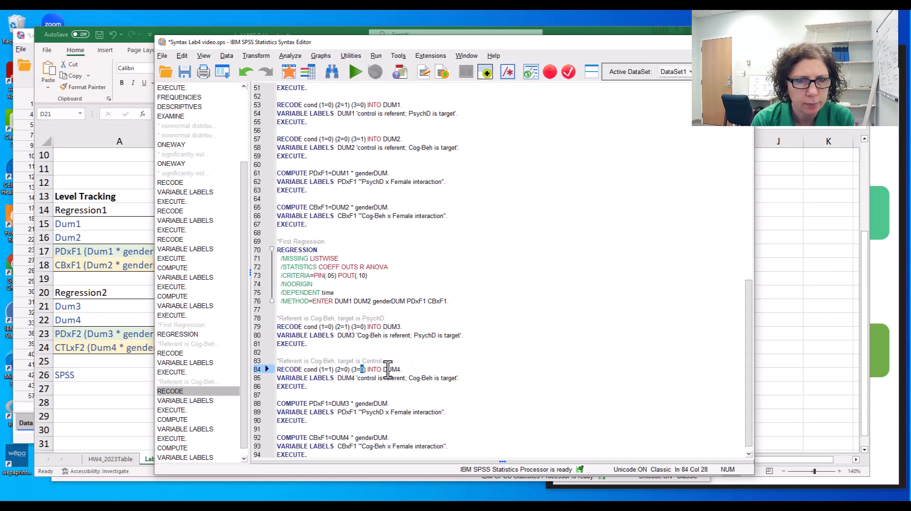
{"action": "double_click", "coordinate": [338, 326]}
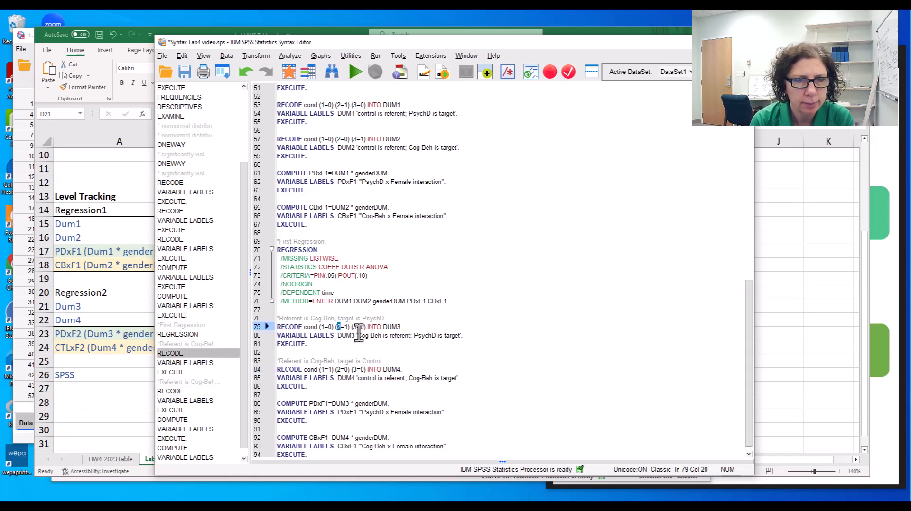
{"action": "left_click_drag", "start_coordinate": [349, 329], "coordinate": [330, 329]}
{"action": "left_click_drag", "start_coordinate": [336, 370], "coordinate": [317, 370]}
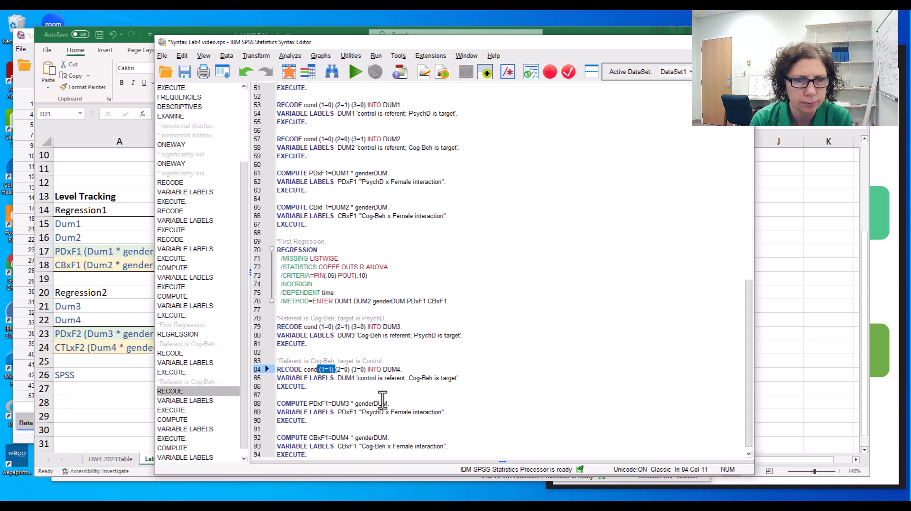
Step: Change the DUM4 variable label to 'Cog-Beh is referent; Control is target'
{"action": "double_click", "coordinate": [366, 378]}
{"action": "type", "text": "Cog"}
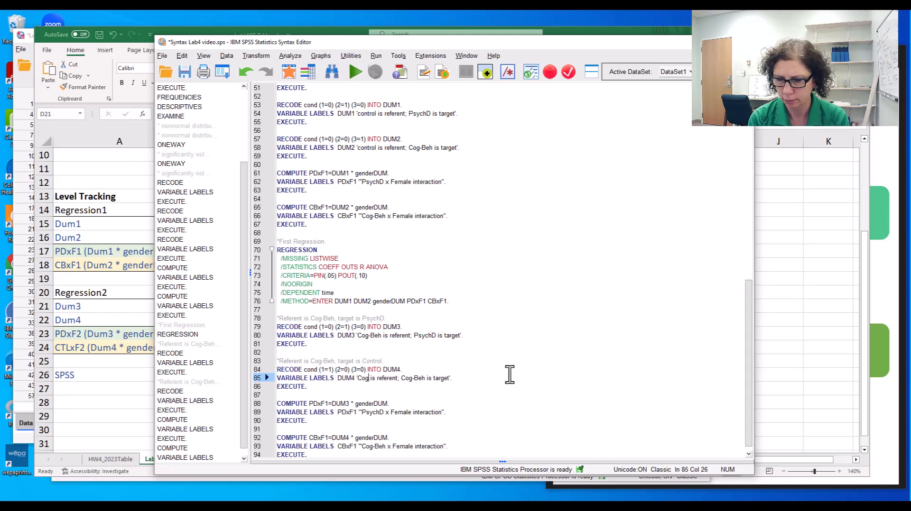
{"action": "type", "text": "-Beh"}
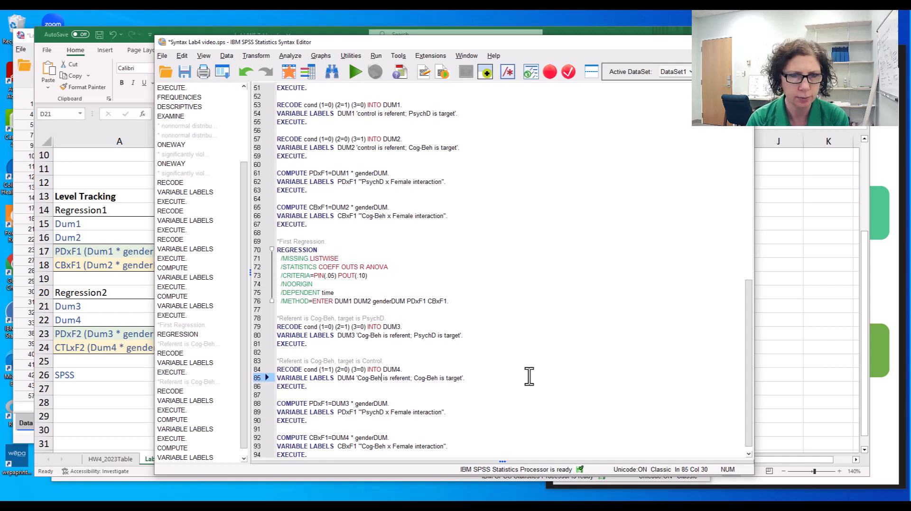
{"action": "left_click_drag", "start_coordinate": [414, 378], "coordinate": [439, 378]}
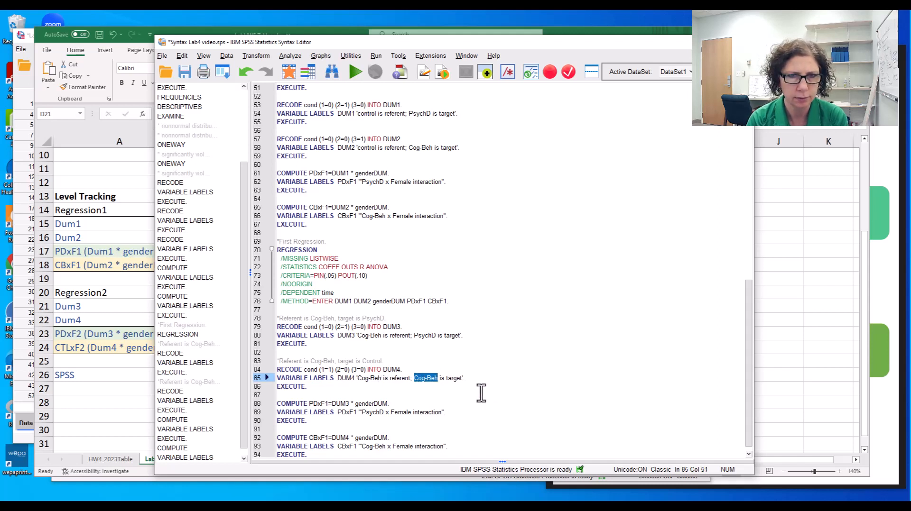
{"action": "type", "text": "Control"}
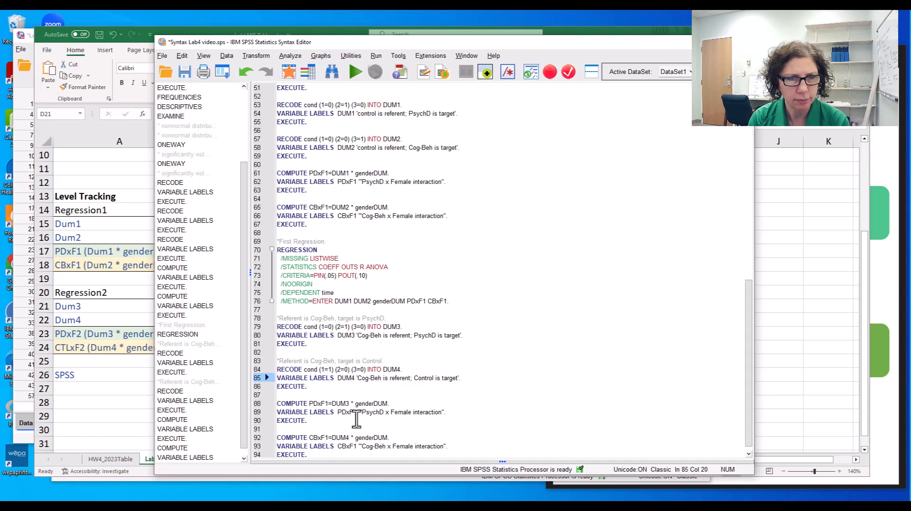
Step: Rename the DUM3 by genderDUM interaction variable to PDxF2 in both its COMPUTE and VARIABLE LABELS lines
{"action": "left_click_drag", "start_coordinate": [287, 404], "coordinate": [356, 454]}
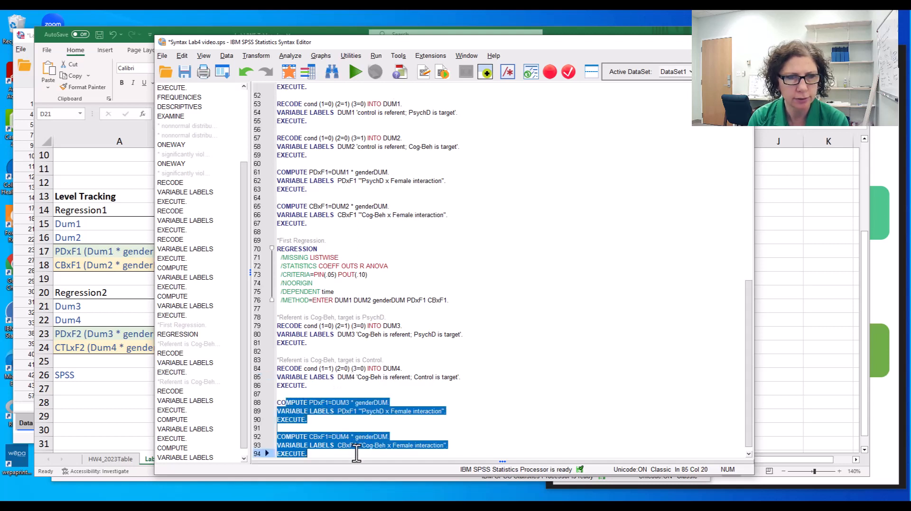
{"action": "left_click", "coordinate": [318, 394]}
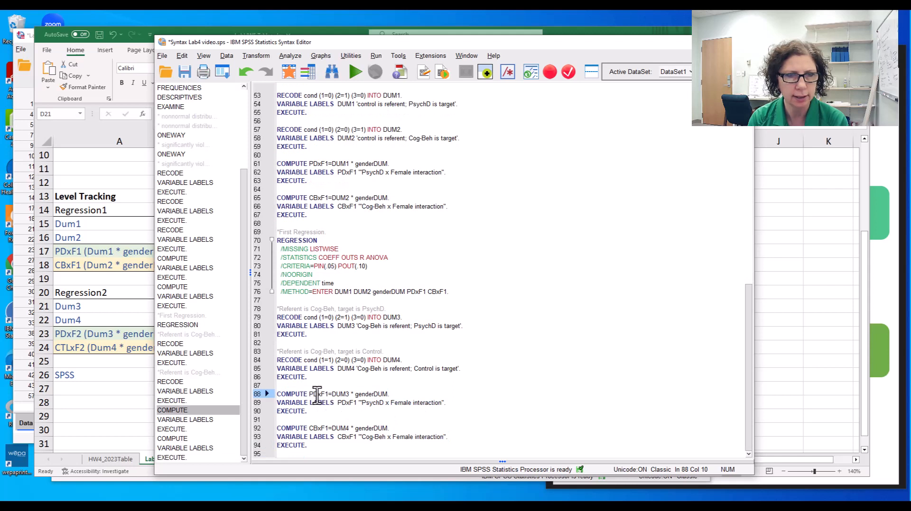
{"action": "left_click", "coordinate": [366, 309]}
{"action": "double_click", "coordinate": [365, 310]}
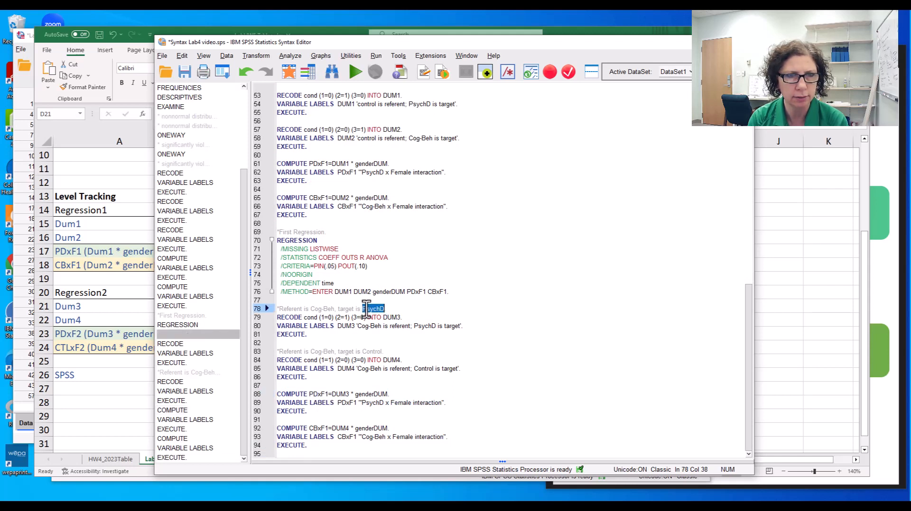
{"action": "left_click", "coordinate": [325, 394]}
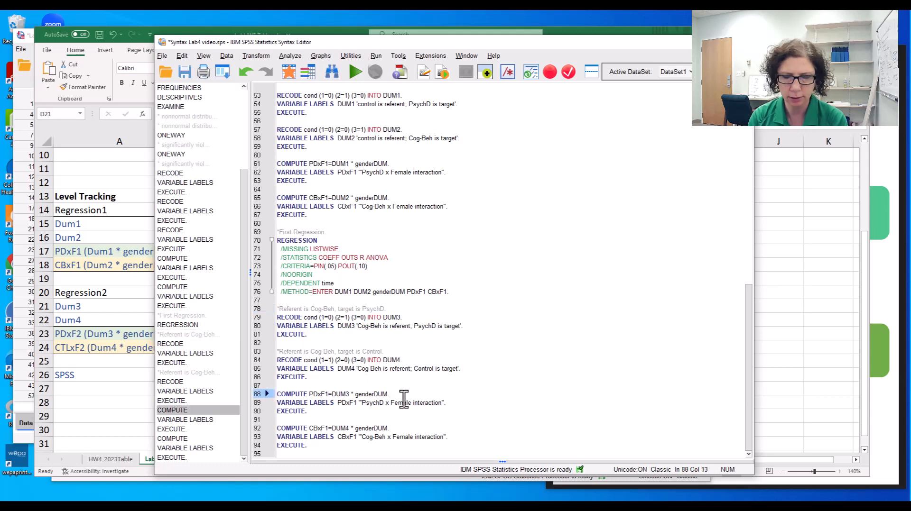
{"action": "key", "text": "Delete"}
{"action": "type", "text": "2"}
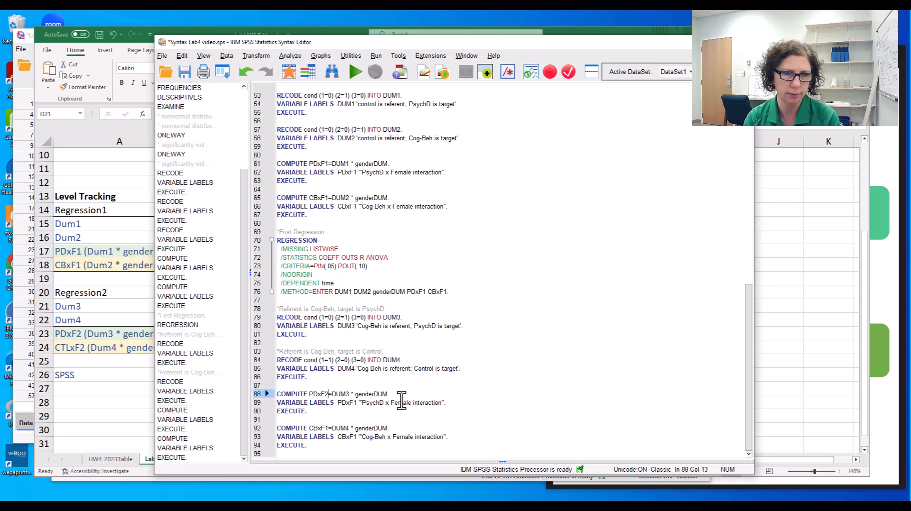
{"action": "left_click", "coordinate": [357, 403]}
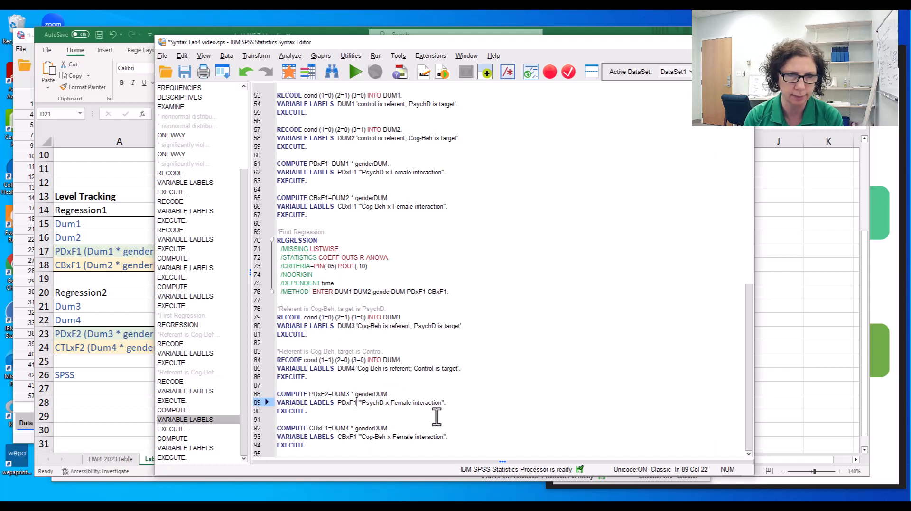
{"action": "key", "text": "BackSpace"}
{"action": "type", "text": "2"}
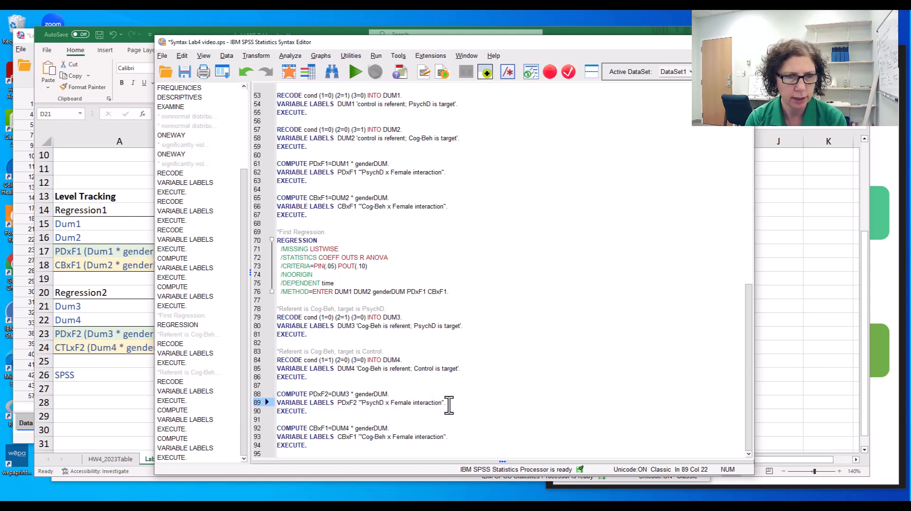
Step: Rename the variable computed from DUM4 * genderDUM to CTLxF2 in its COMPUTE line
{"action": "left_click", "coordinate": [316, 428]}
{"action": "key", "text": "BackSpace"}
{"action": "type", "text": "C"}
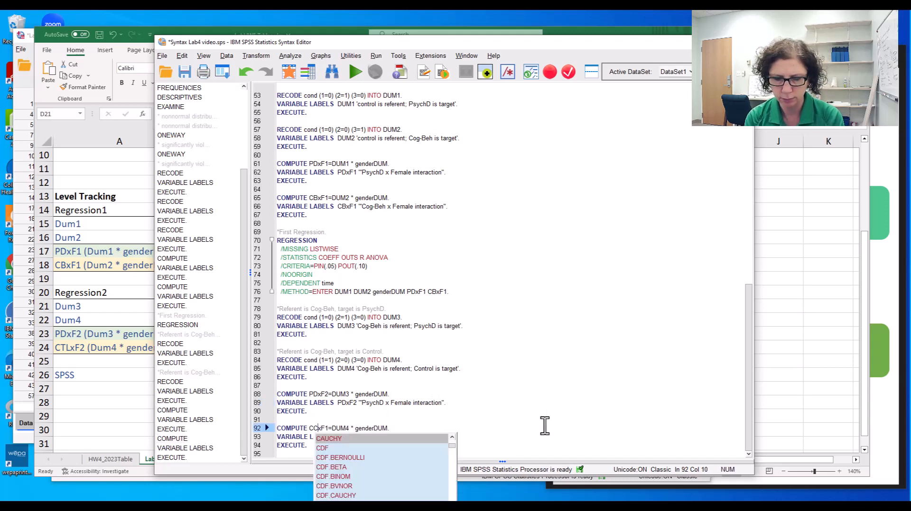
{"action": "key", "text": "BackSpace"}
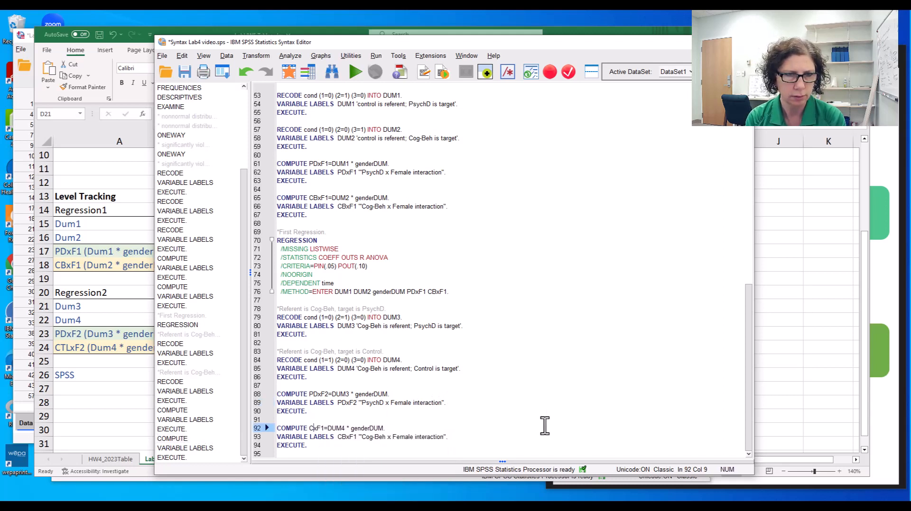
{"action": "type", "text": "TL"}
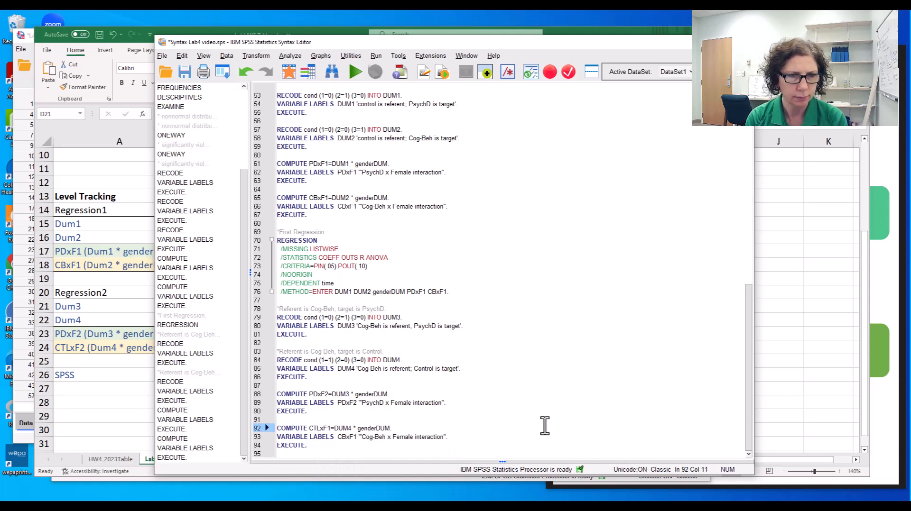
{"action": "left_click", "coordinate": [330, 430]}
{"action": "key", "text": "BackSpace"}
{"action": "type", "text": "2"}
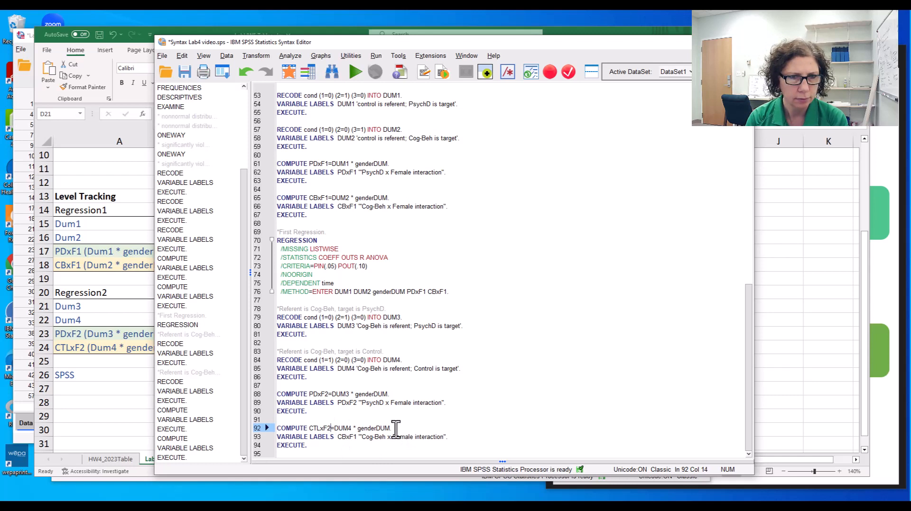
Step: Update the label line of the DUM4 interaction to name CTLxF2 and read "Control x Female interaction"
{"action": "left_click", "coordinate": [347, 437]}
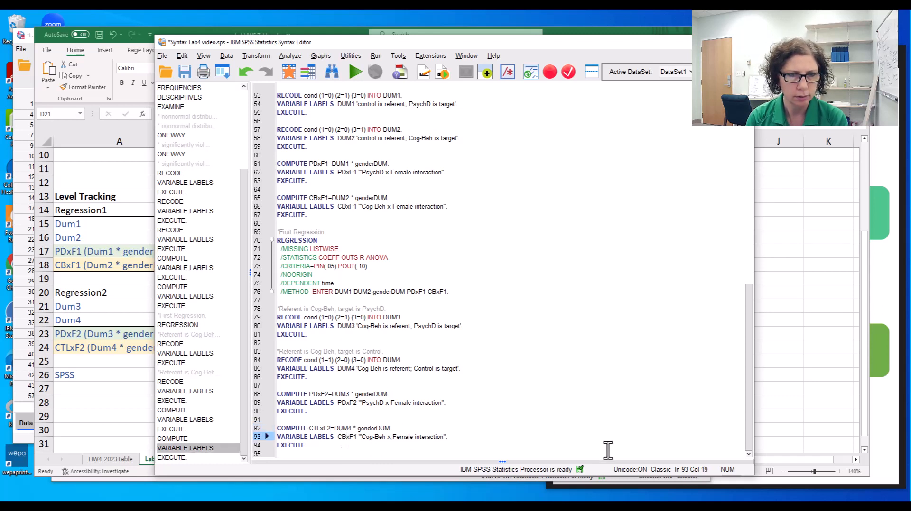
{"action": "key", "text": "BackSpace"}
{"action": "type", "text": "TL"}
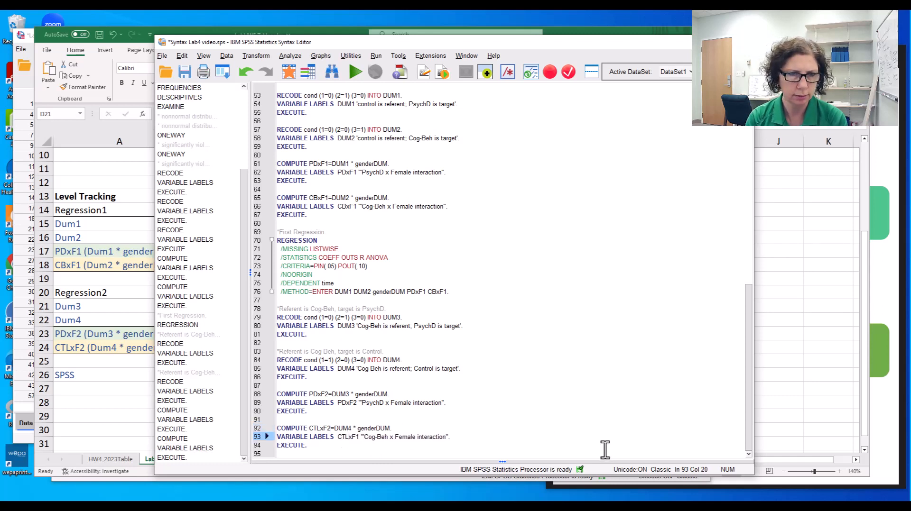
{"action": "left_click", "coordinate": [359, 437]}
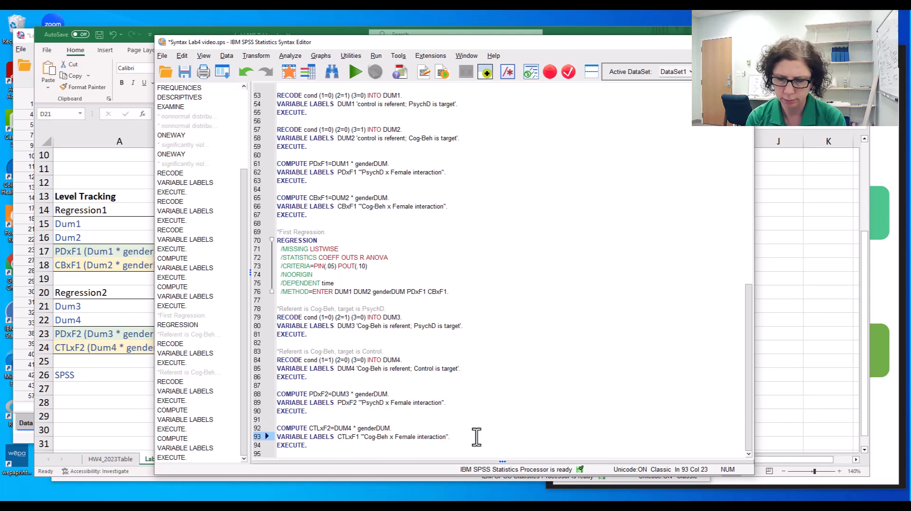
{"action": "key", "text": "BackSpace"}
{"action": "type", "text": "2"}
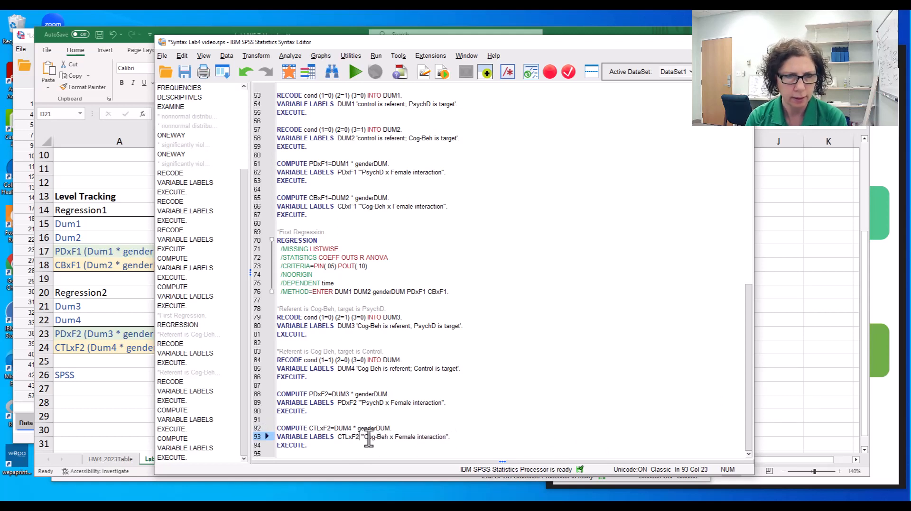
{"action": "left_click_drag", "start_coordinate": [365, 438], "coordinate": [387, 439]}
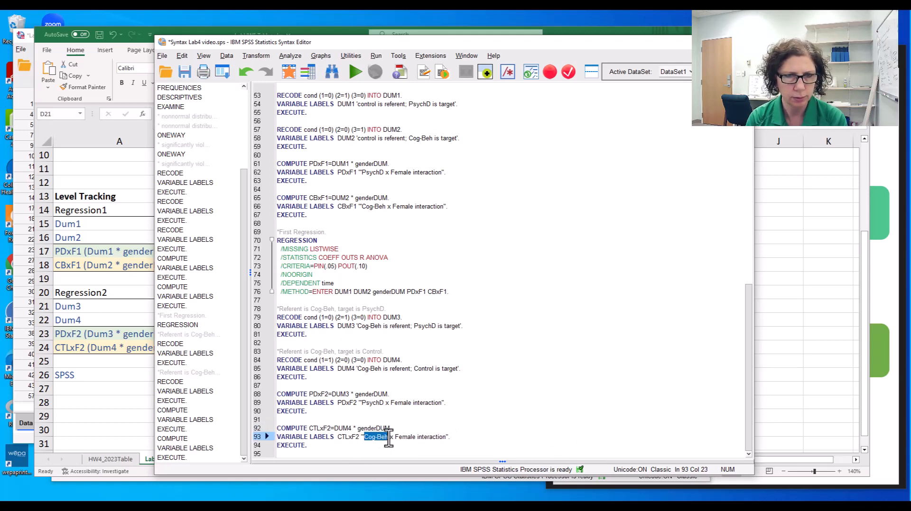
{"action": "type", "text": "Con"}
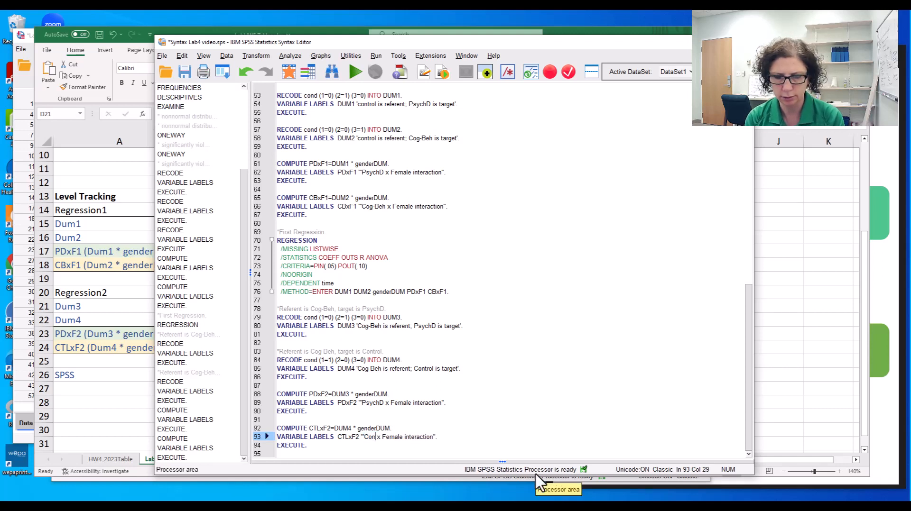
{"action": "type", "text": "trol"}
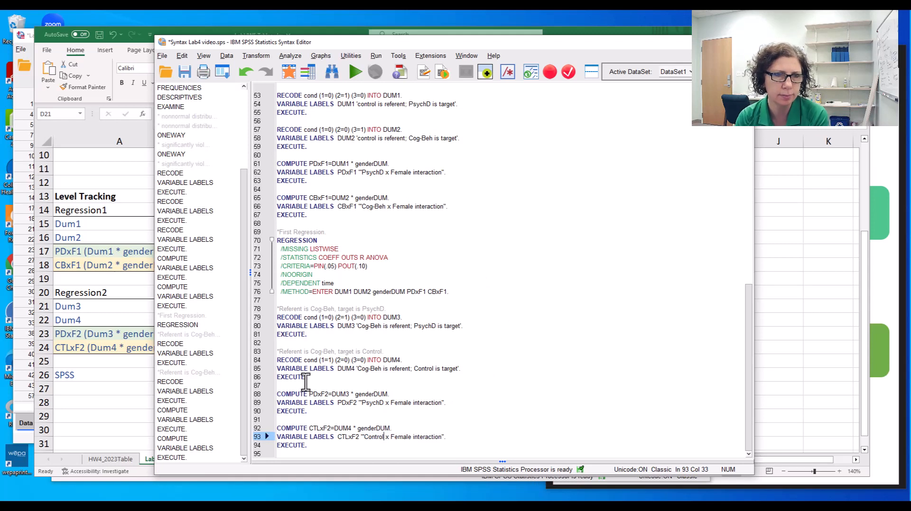
Step: Check the DUM3 and DUM4 recode blocks, comparing their comments, recoded values, variable names and labels
{"action": "mouse_move", "coordinate": [277, 309]}
{"action": "left_mouse_down"}
{"action": "mouse_move", "coordinate": [352, 308]}
{"action": "mouse_move", "coordinate": [408, 385]}
{"action": "left_mouse_up"}
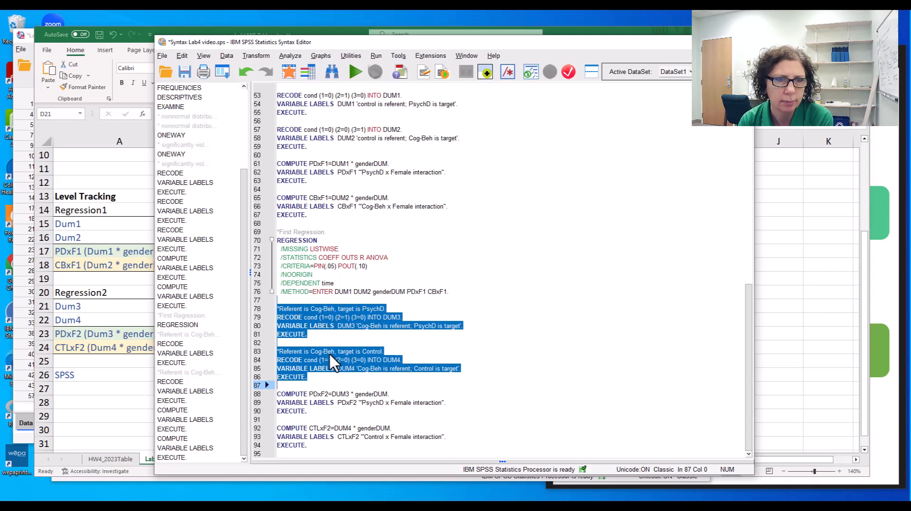
{"action": "left_click", "coordinate": [366, 369]}
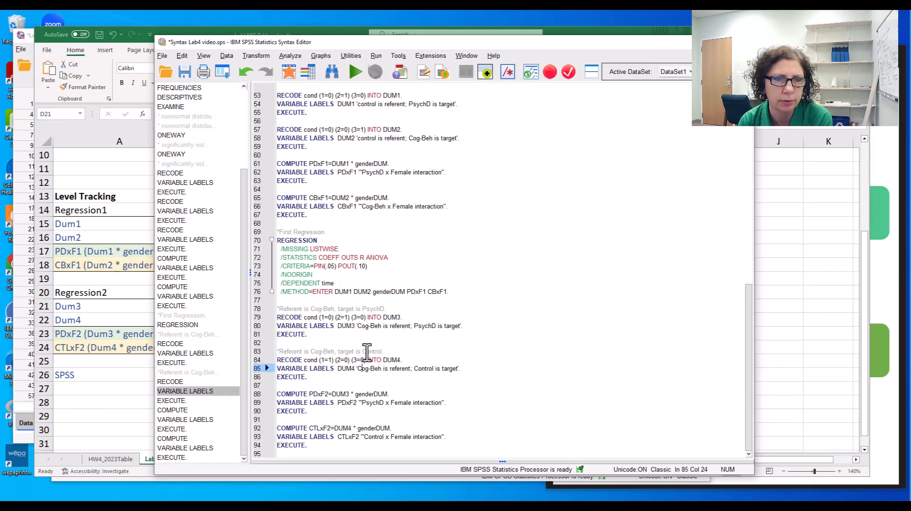
{"action": "left_click_drag", "start_coordinate": [364, 318], "coordinate": [356, 325]}
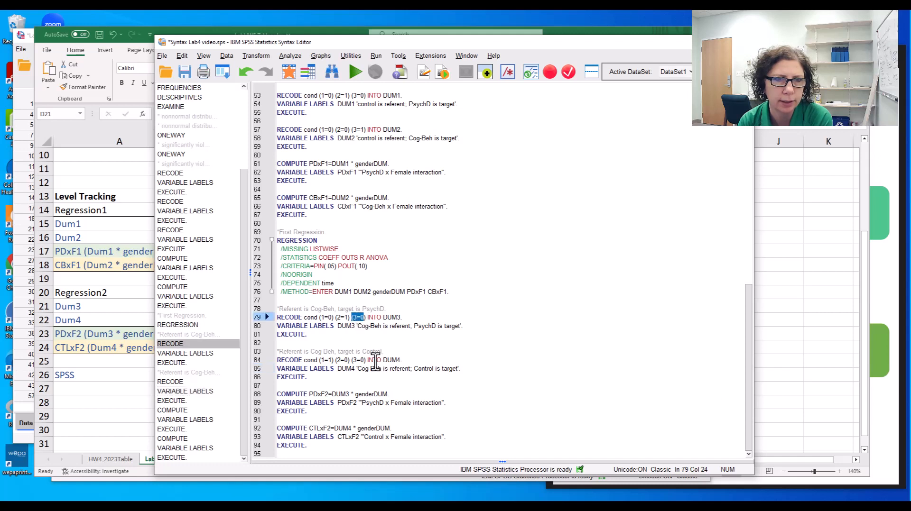
{"action": "left_click_drag", "start_coordinate": [365, 360], "coordinate": [350, 363]}
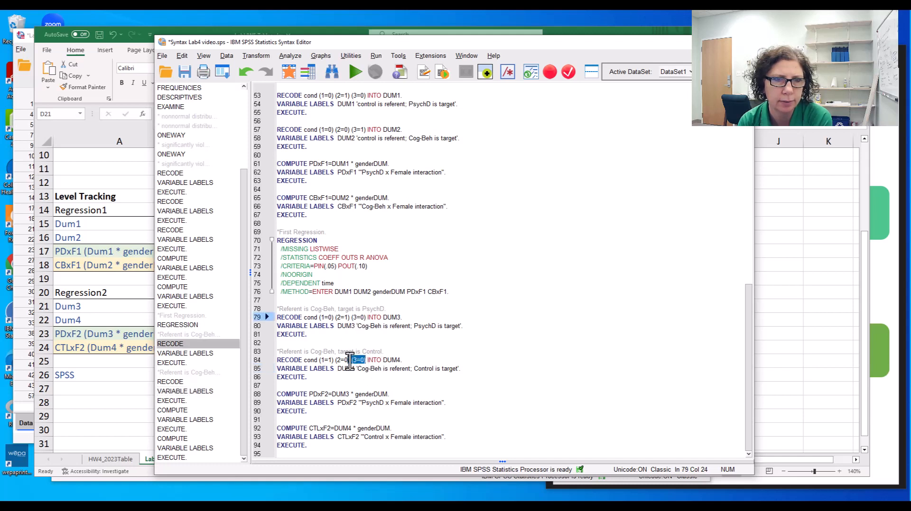
{"action": "double_click", "coordinate": [392, 317]}
{"action": "double_click", "coordinate": [345, 327]}
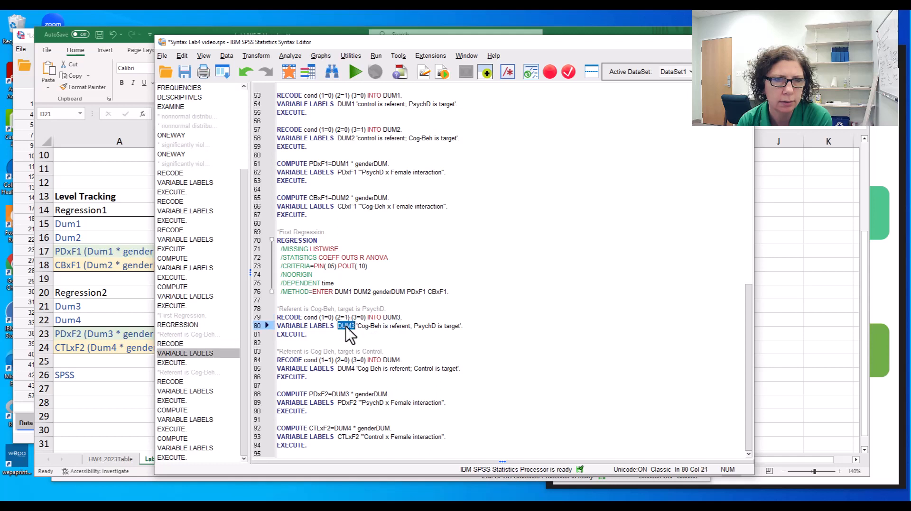
{"action": "double_click", "coordinate": [391, 360]}
{"action": "left_click", "coordinate": [348, 369]}
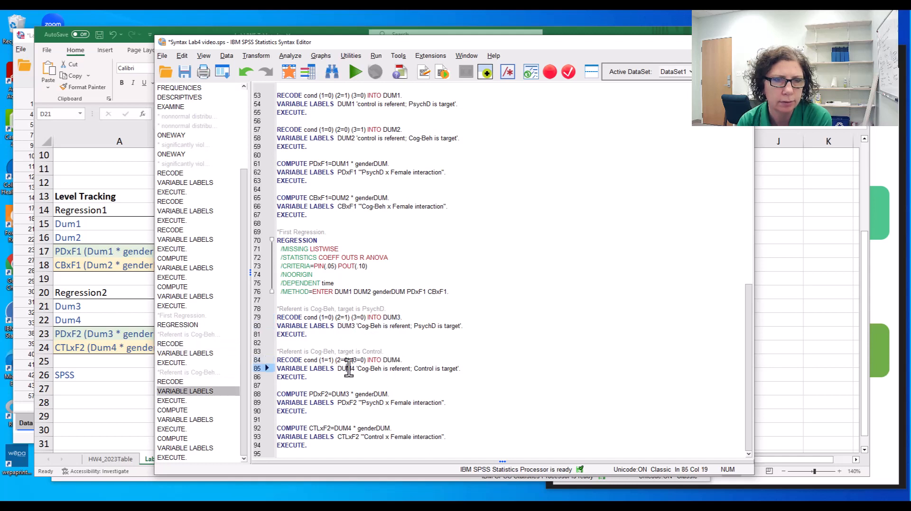
{"action": "double_click", "coordinate": [368, 308]}
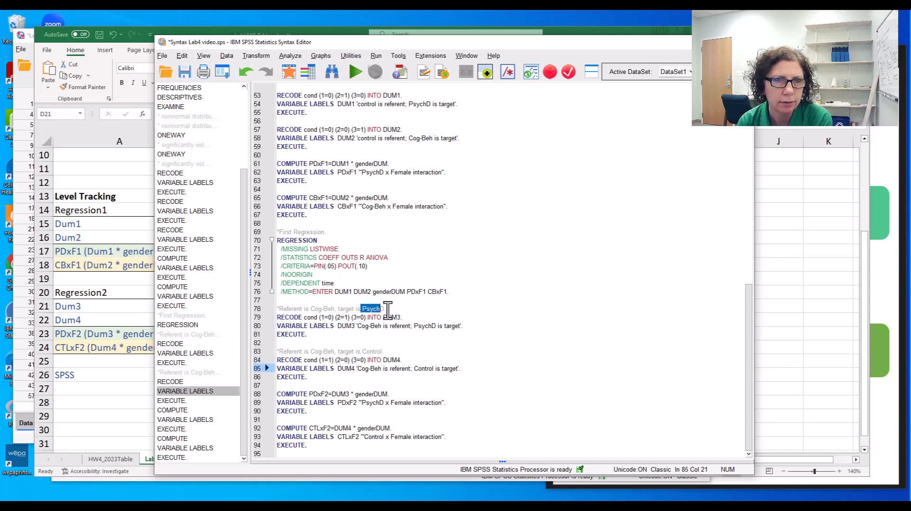
{"action": "left_click_drag", "start_coordinate": [349, 318], "coordinate": [339, 319]}
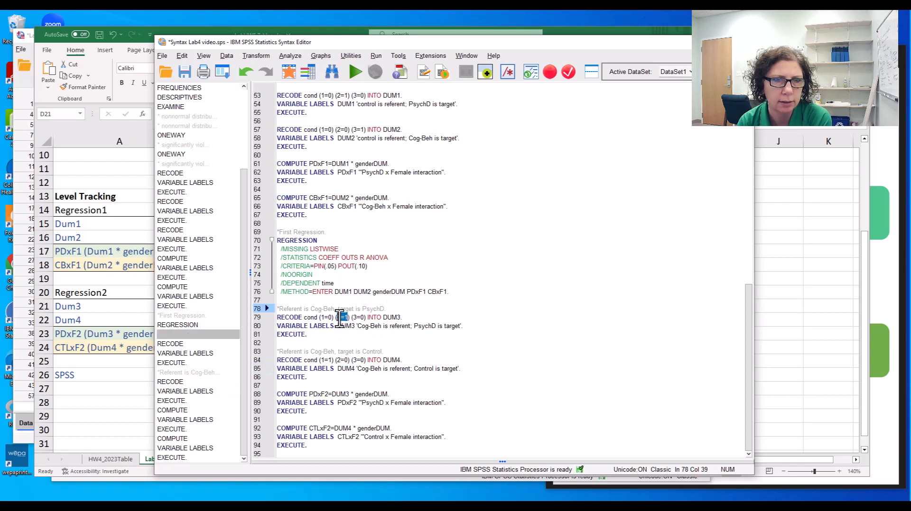
{"action": "double_click", "coordinate": [373, 351]}
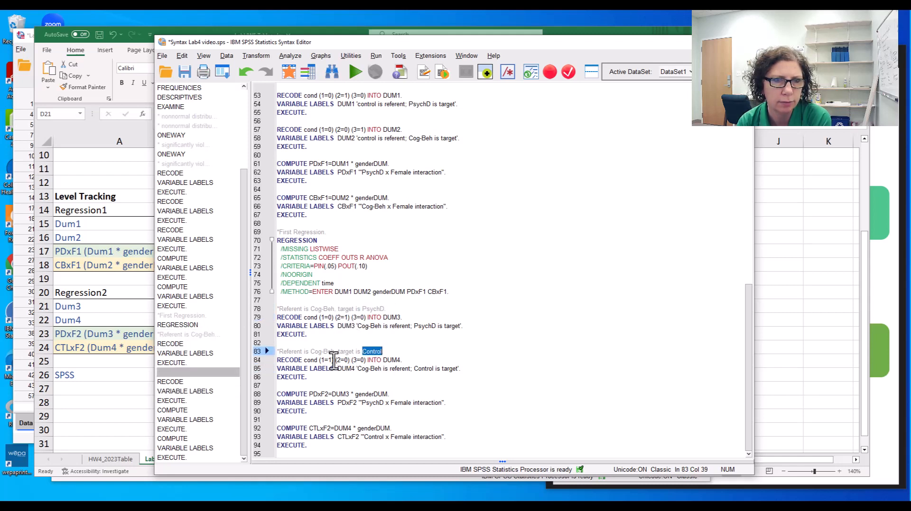
{"action": "left_click_drag", "start_coordinate": [334, 360], "coordinate": [321, 361]}
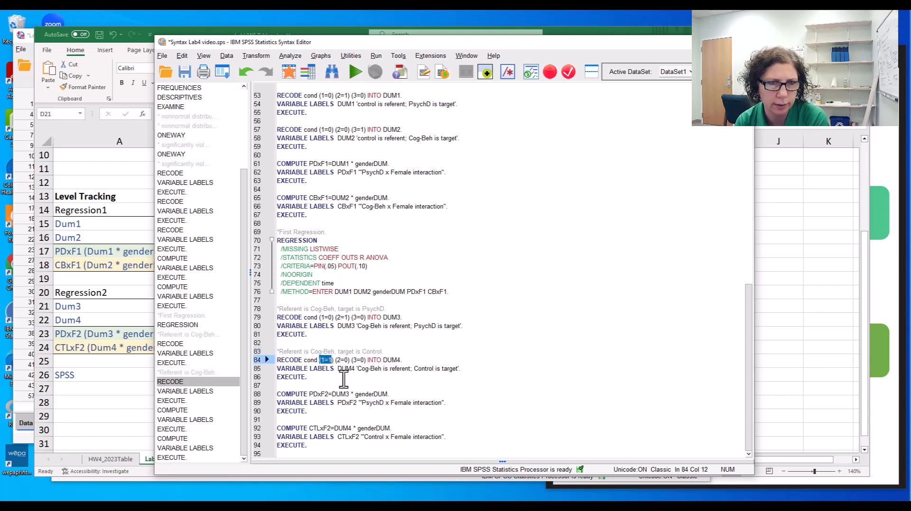
{"action": "left_click_drag", "start_coordinate": [362, 369], "coordinate": [440, 368]}
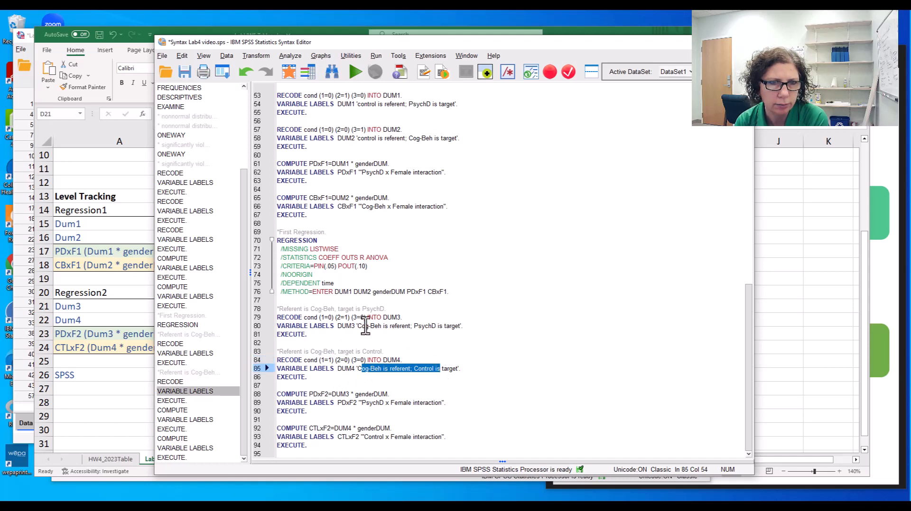
{"action": "left_click_drag", "start_coordinate": [355, 326], "coordinate": [445, 332]}
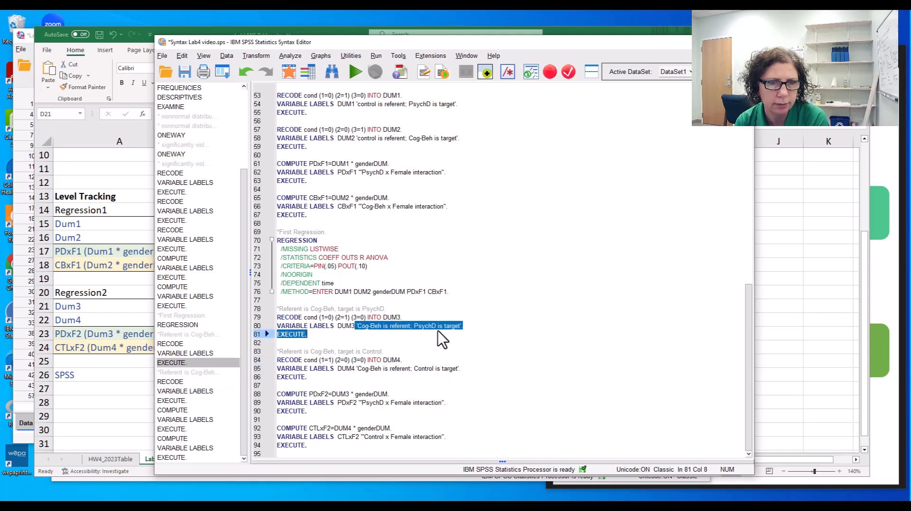
Step: Check the PDxF2 and CTLxF2 COMPUTE lines for the dummy variable, genderDUM and target names they use
{"action": "left_click", "coordinate": [336, 412]}
{"action": "left_click_drag", "start_coordinate": [293, 393], "coordinate": [339, 444]}
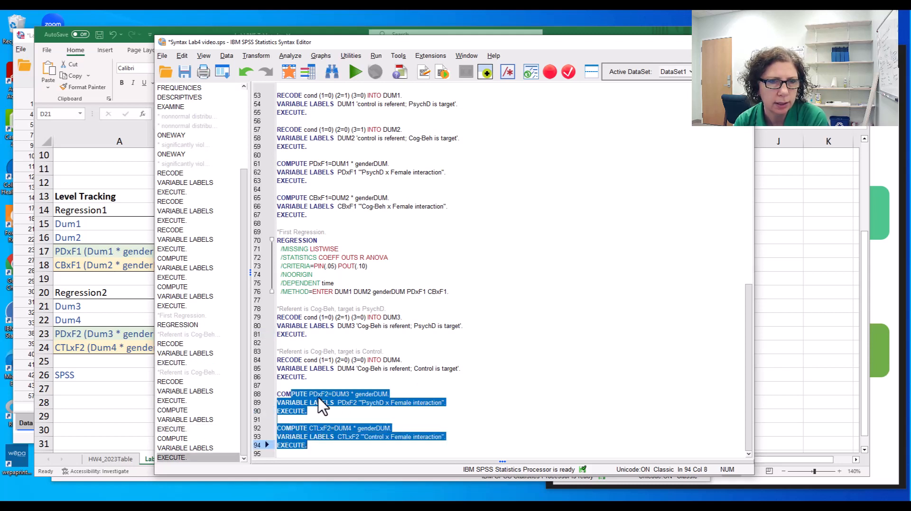
{"action": "left_click", "coordinate": [346, 396]}
{"action": "double_click", "coordinate": [378, 395]}
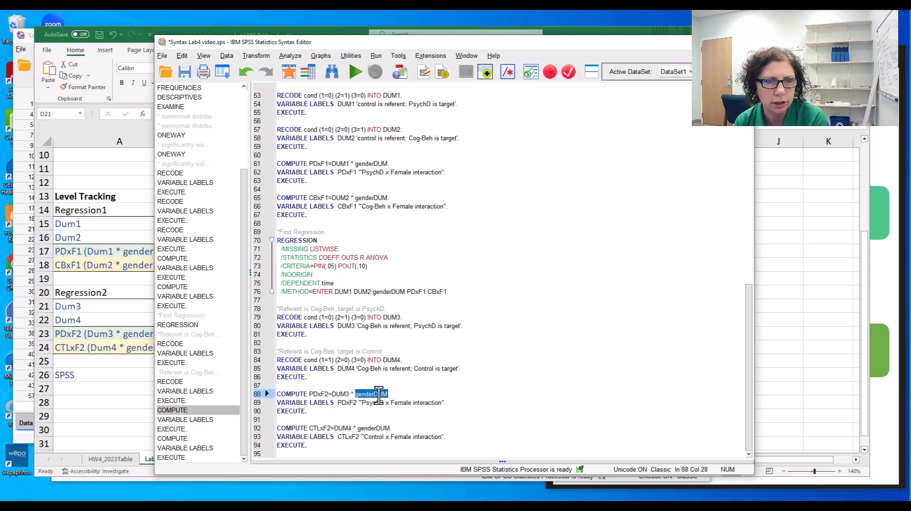
{"action": "left_click", "coordinate": [333, 395]}
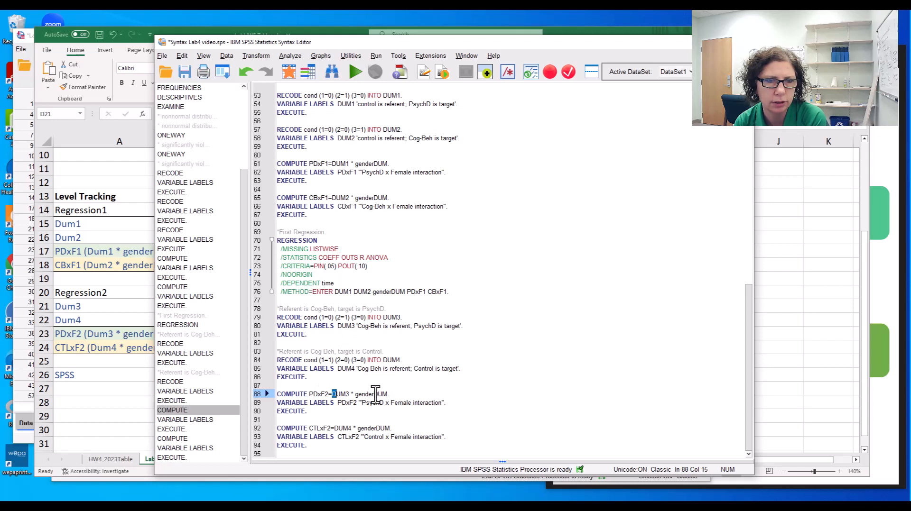
{"action": "left_click", "coordinate": [344, 428]}
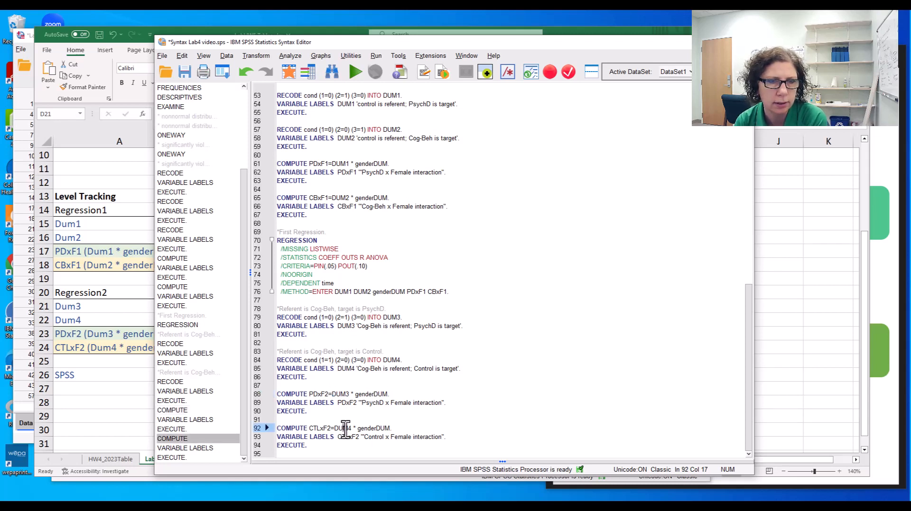
{"action": "double_click", "coordinate": [375, 428]}
{"action": "double_click", "coordinate": [316, 429]}
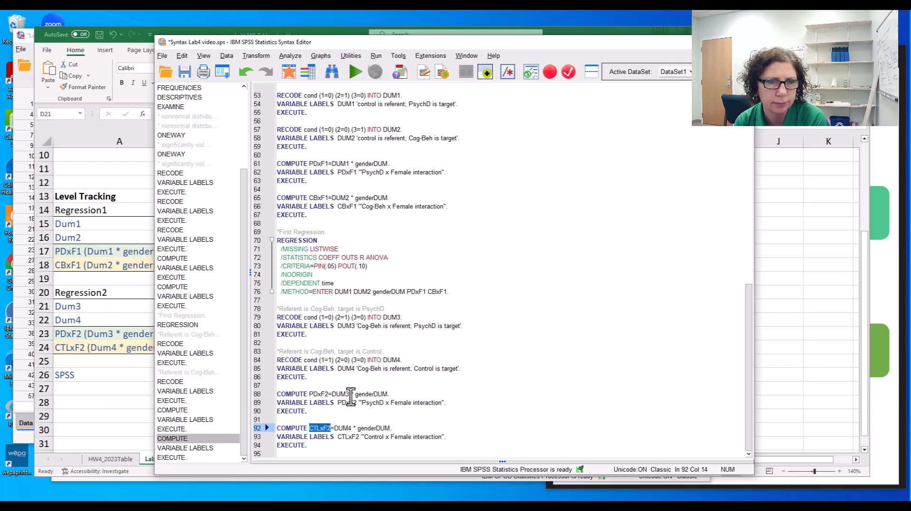
Step: Run the syntax that creates DUM3, DUM4, PDxF2 and CTLxF2, and return to the syntax file
{"action": "left_click_drag", "start_coordinate": [313, 445], "coordinate": [264, 301]}
{"action": "left_click", "coordinate": [364, 74]}
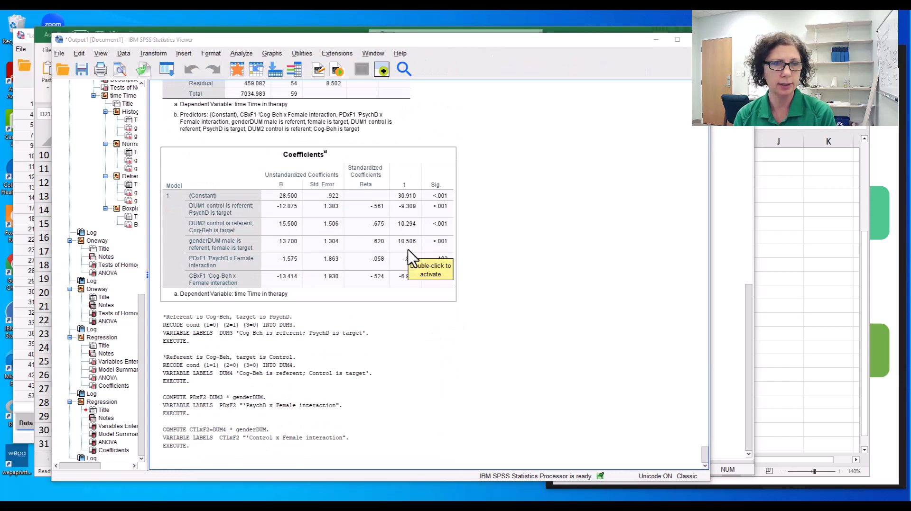
{"action": "key", "text": "alt+Tab"}
Step: Duplicate the First Regression block at the end of the syntax and retitle the copy's comment "Second Regression"
{"action": "left_click_drag", "start_coordinate": [467, 292], "coordinate": [274, 229]}
{"action": "key", "text": "ctrl+c"}
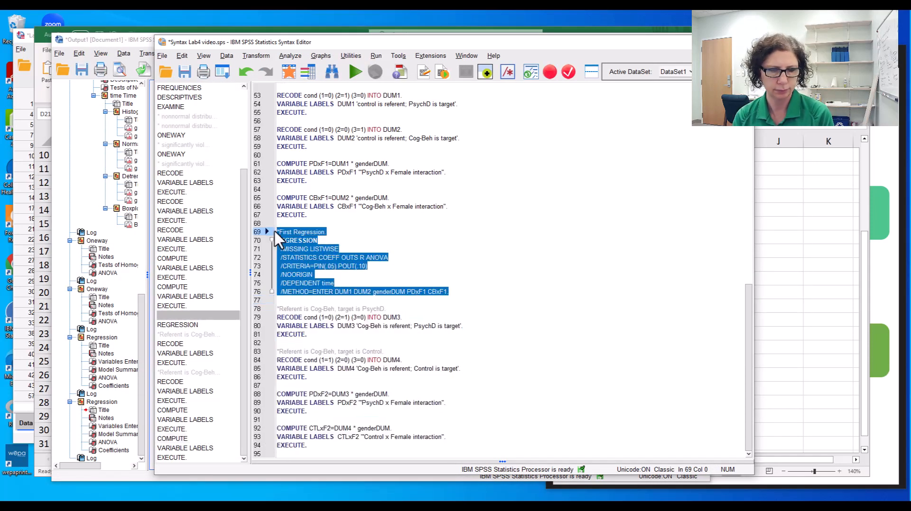
{"action": "key", "text": "ctrl+r"}
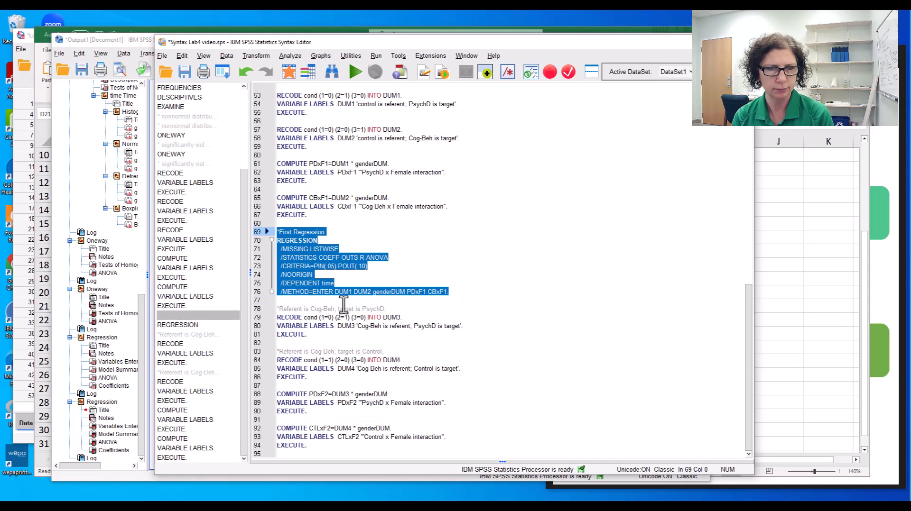
{"action": "left_click", "coordinate": [306, 455]}
{"action": "key", "text": "Return"}
{"action": "key", "text": "ctrl+v"}
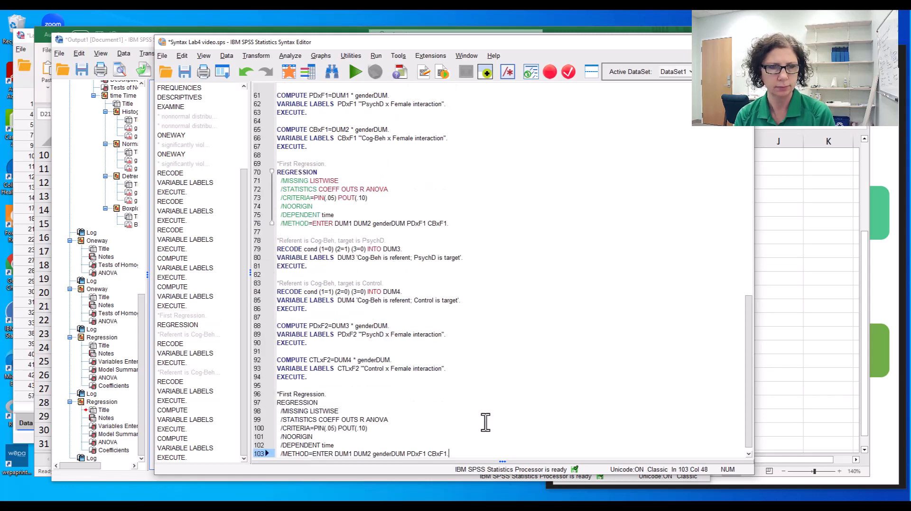
{"action": "double_click", "coordinate": [290, 395]}
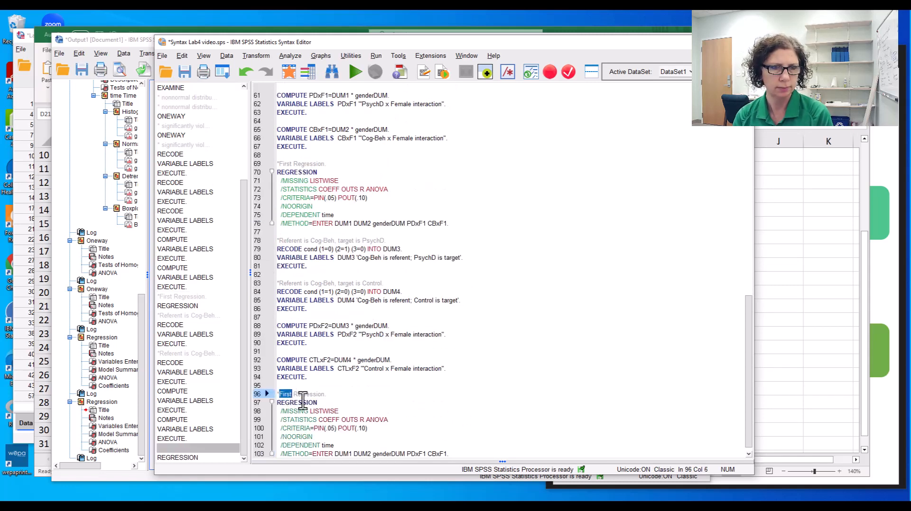
{"action": "type", "text": "Second"}
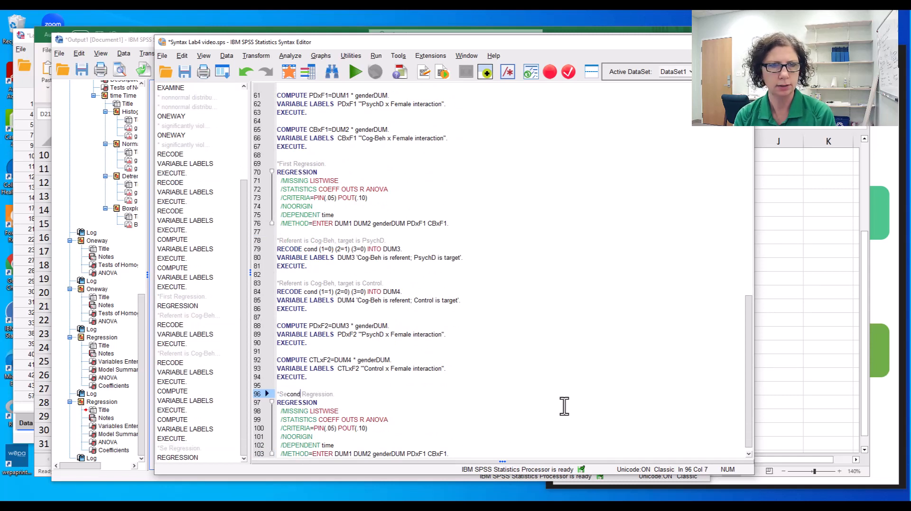
Step: Replace DUM1 and DUM2 with DUM3 and DUM4 in the second regression's METHOD=ENTER line
{"action": "scroll", "coordinate": [401, 375], "scroll_direction": "down", "scroll_amount": 1}
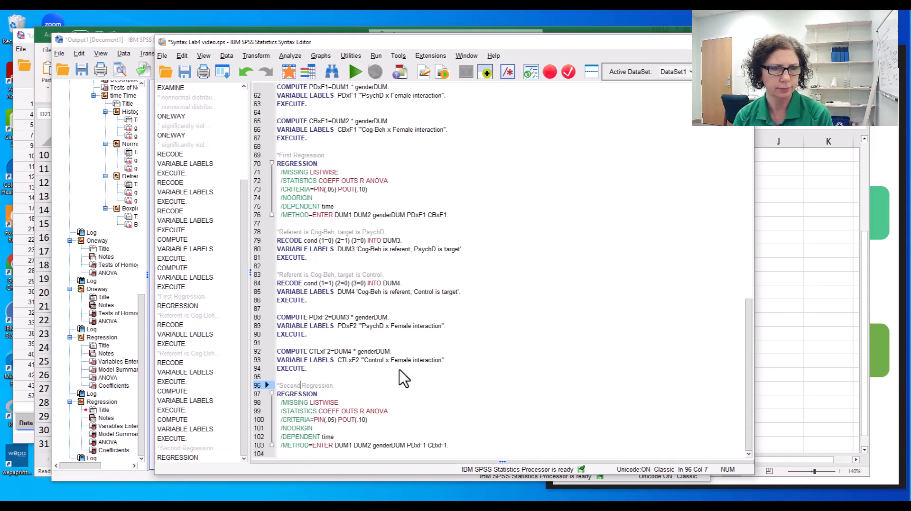
{"action": "left_click", "coordinate": [351, 445]}
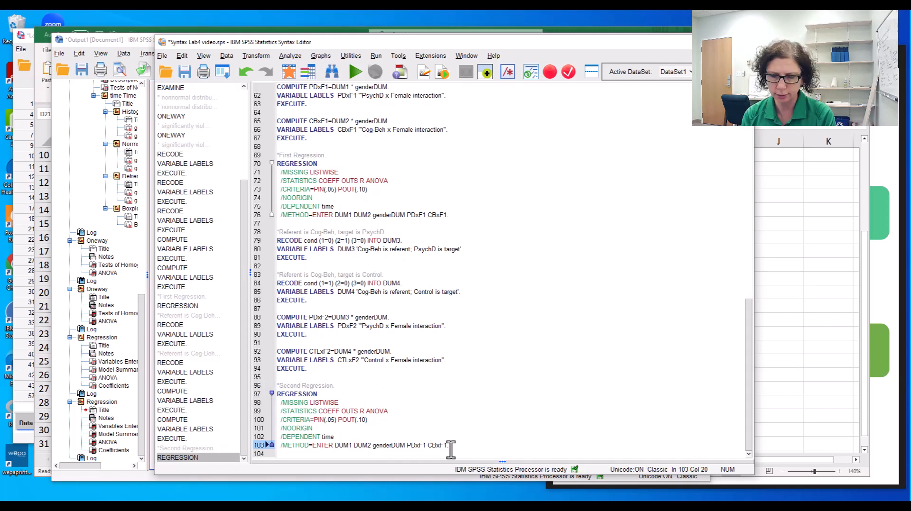
{"action": "key", "text": "BackSpace"}
{"action": "type", "text": "3"}
{"action": "key", "text": "Right"}
{"action": "key", "text": "Right"}
{"action": "key", "text": "Right"}
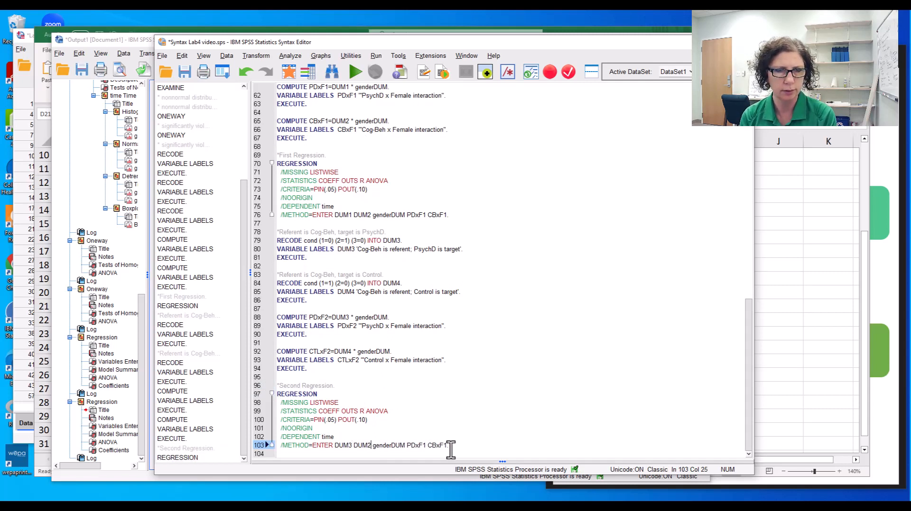
{"action": "key", "text": "BackSpace"}
{"action": "type", "text": "4"}
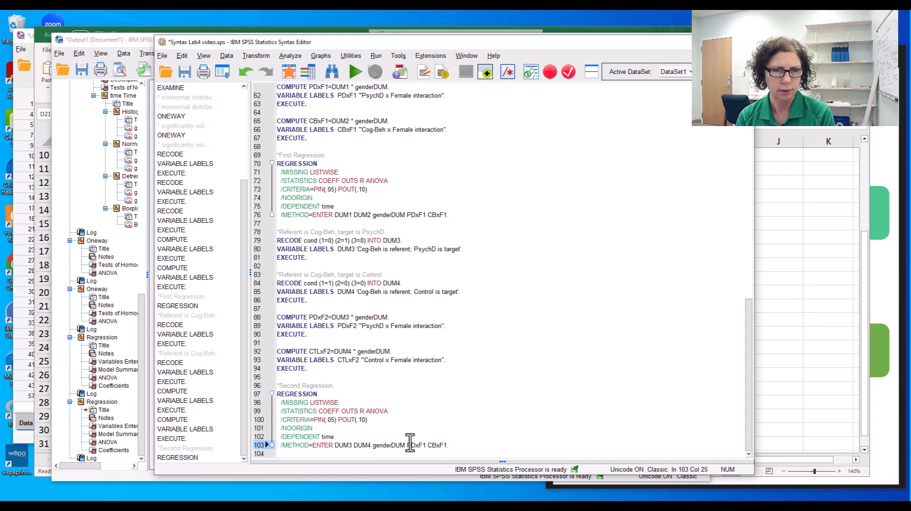
Step: Change the interaction predictors in the second regression's METHOD=ENTER line to PDxF2 and CTLxF2
{"action": "left_click", "coordinate": [422, 446]}
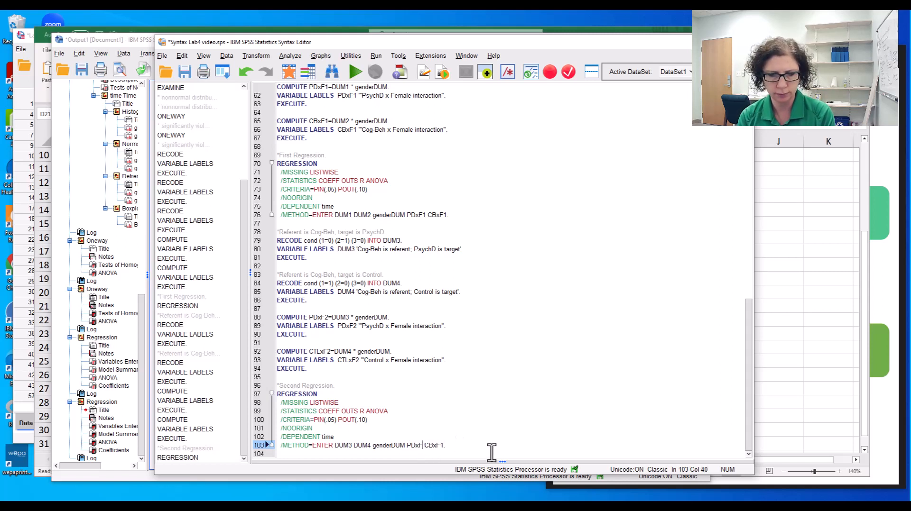
{"action": "double_click", "coordinate": [432, 446]}
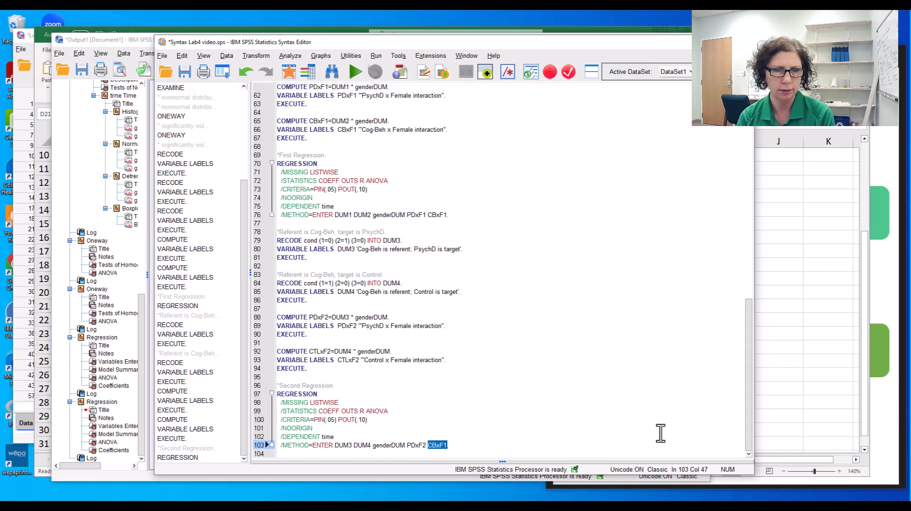
{"action": "type", "text": "CTL"}
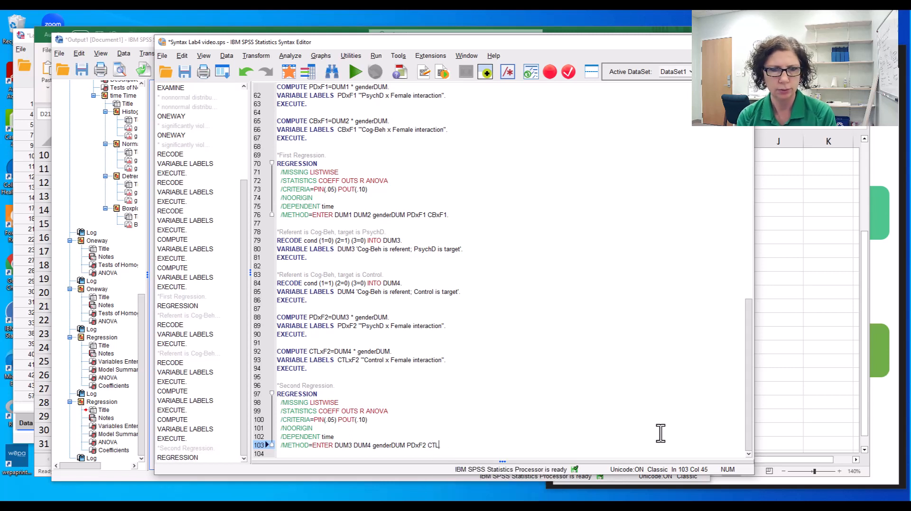
{"action": "type", "text": "xF2."}
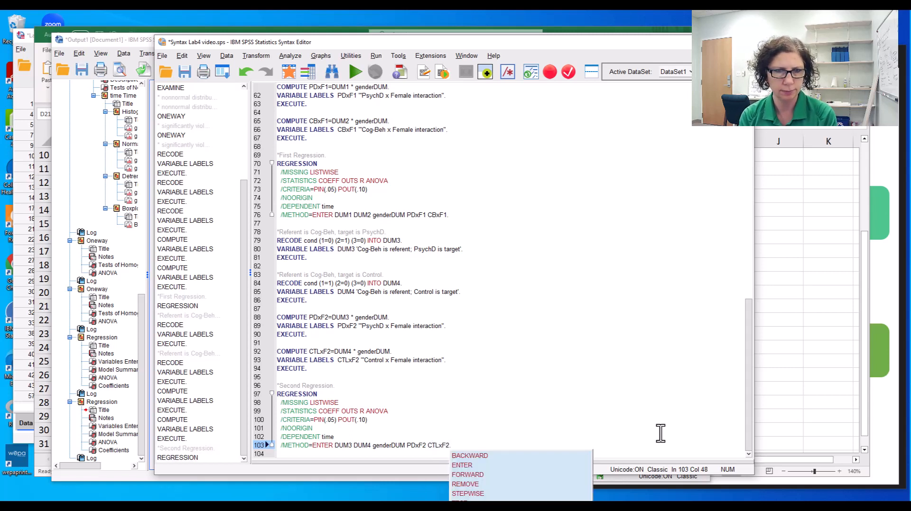
{"action": "left_click", "coordinate": [409, 419]}
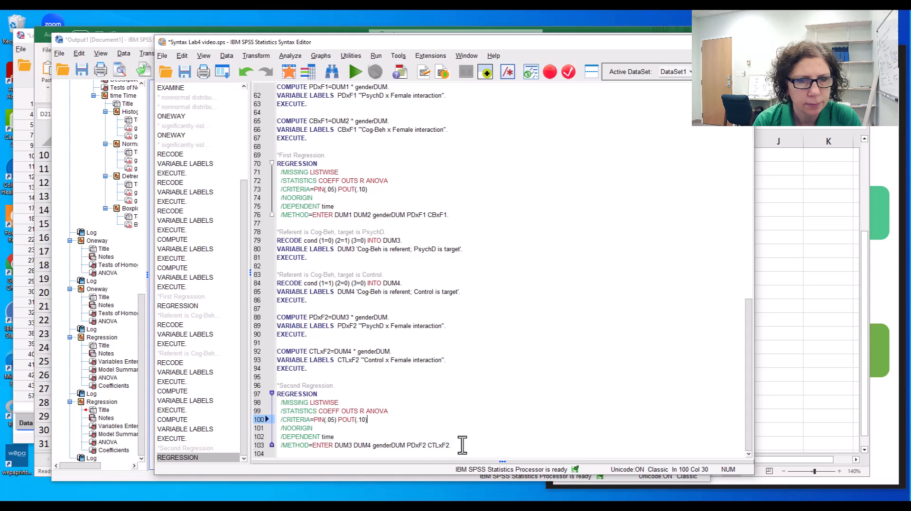
Step: Run the Second Regression block and bring its model summary, ANOVA and coefficients output into view
{"action": "left_click_drag", "start_coordinate": [462, 446], "coordinate": [272, 377]}
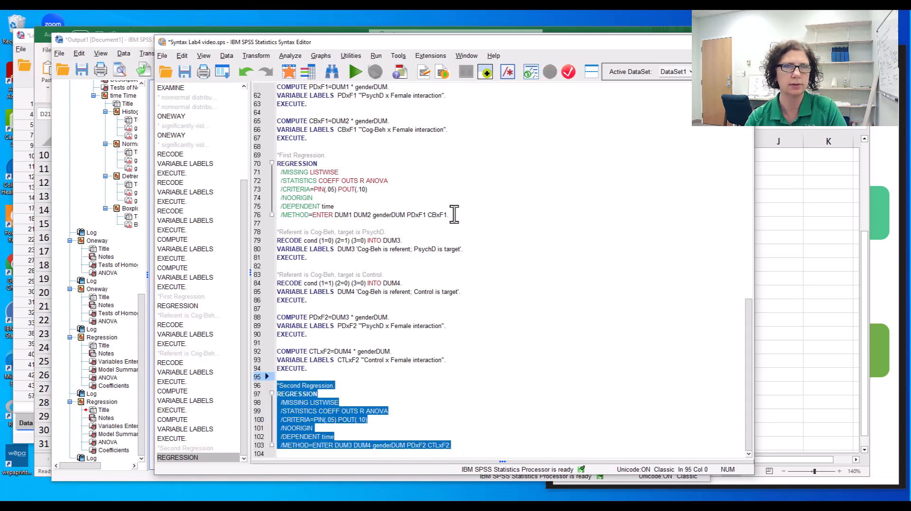
{"action": "left_click", "coordinate": [355, 74]}
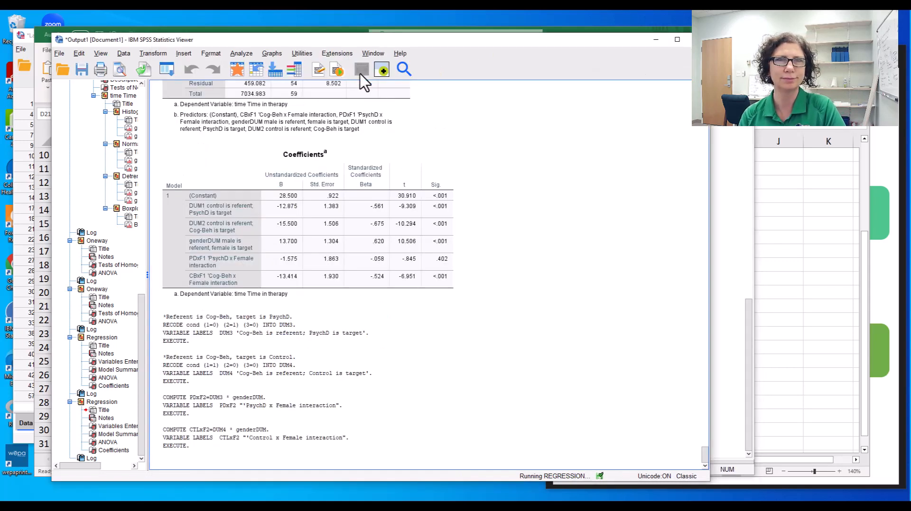
{"action": "scroll", "coordinate": [467, 252], "scroll_direction": "down", "scroll_amount": 6}
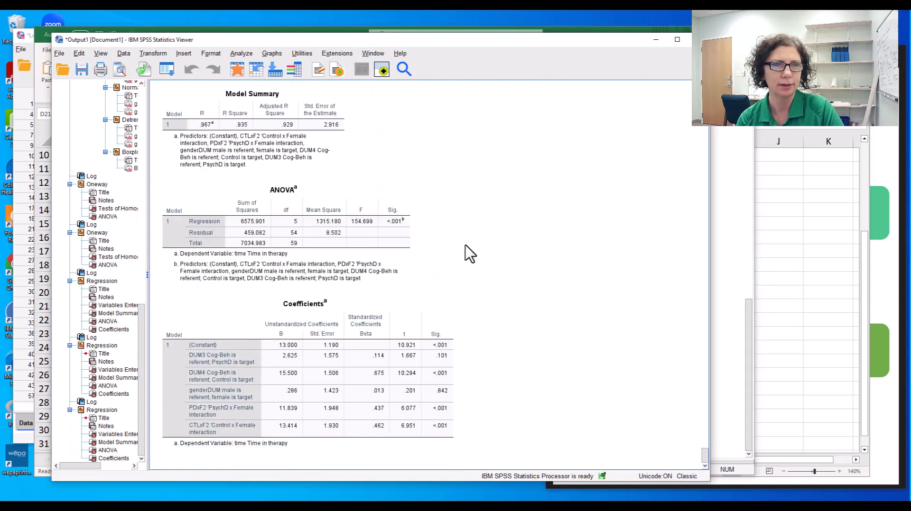
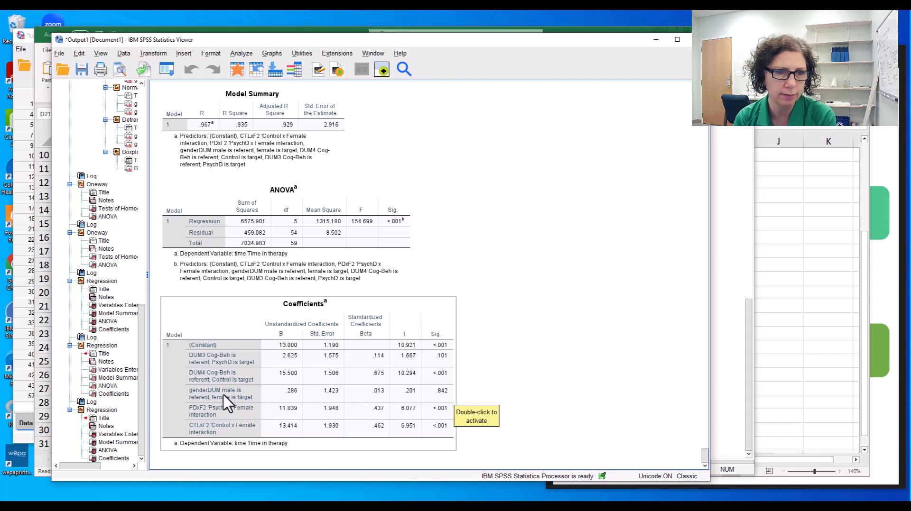
Step: Examine the gender and interaction rows in the second regression's Coefficients table
{"action": "left_click", "coordinate": [607, 283]}
{"action": "left_click", "coordinate": [219, 426]}
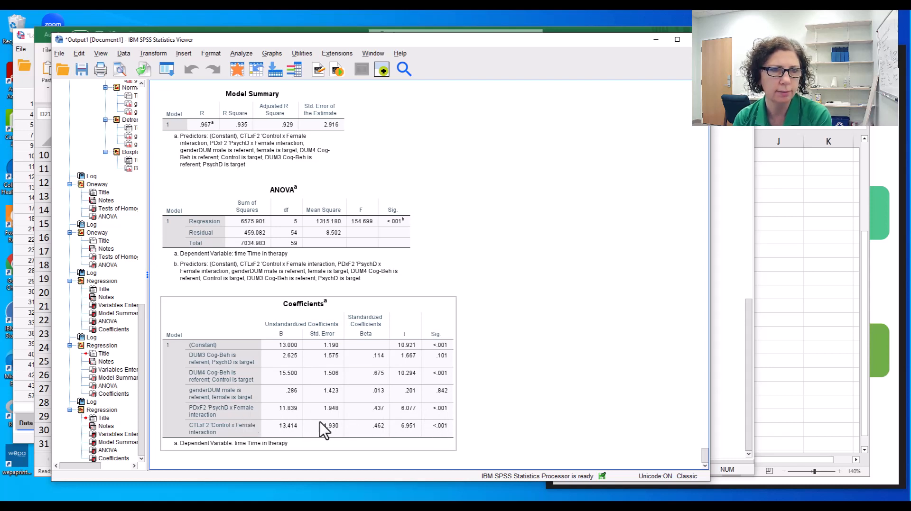
{"action": "left_click", "coordinate": [521, 421]}
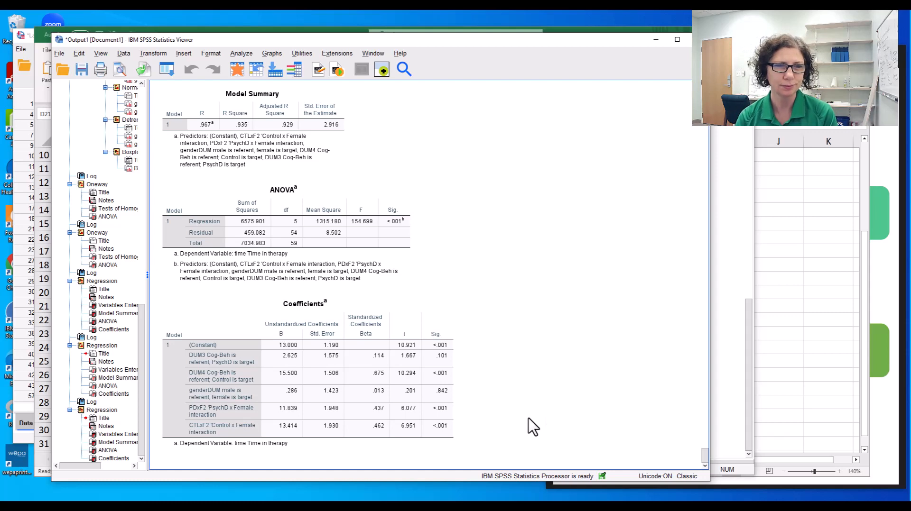
Step: Switch to the LabHW5 Tables workbook in Excel and compare the SPSS and Rstudio coding names in the Level Tracking table
{"action": "key", "text": "alt+Tab"}
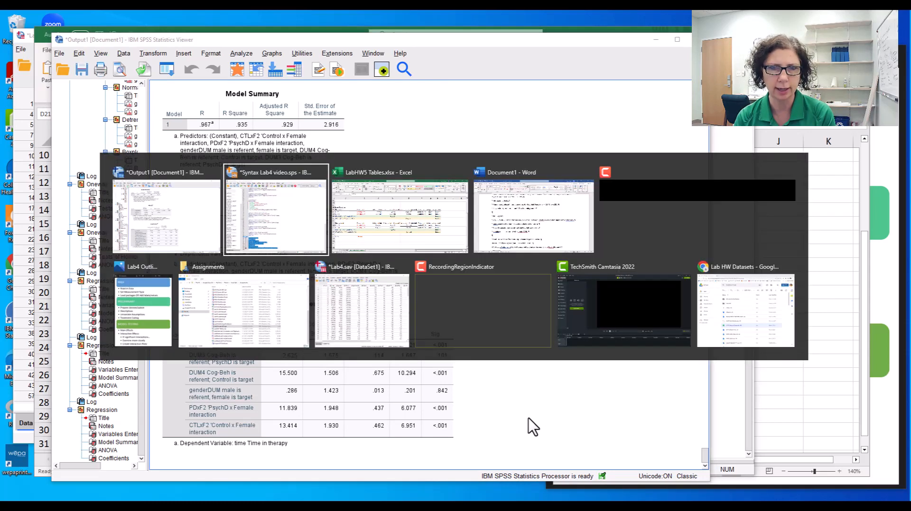
{"action": "key", "text": "alt+Tab"}
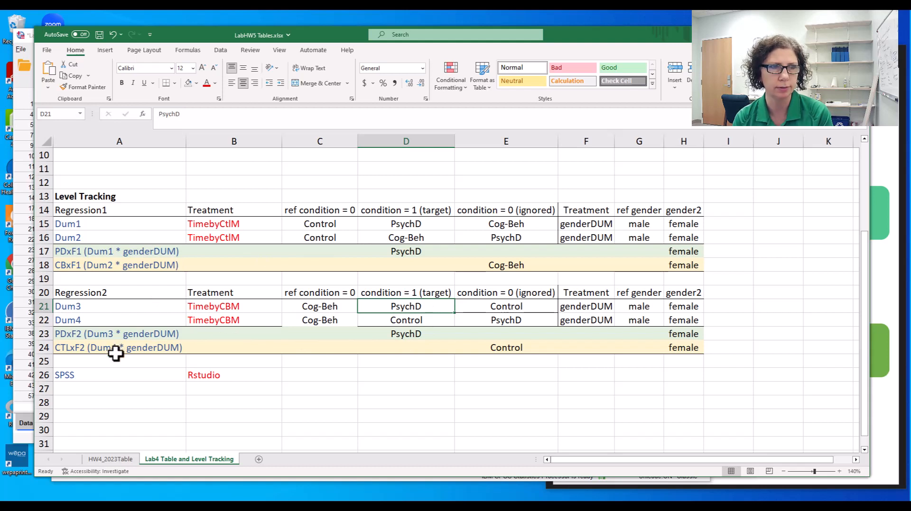
{"action": "left_click_drag", "start_coordinate": [90, 227], "coordinate": [106, 374]}
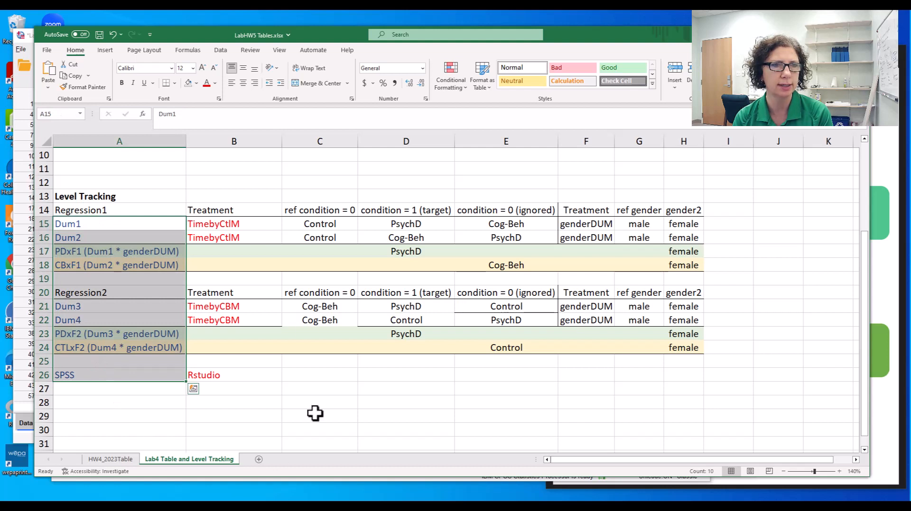
{"action": "left_click", "coordinate": [250, 225]}
{"action": "left_click_drag", "start_coordinate": [252, 240], "coordinate": [254, 238]}
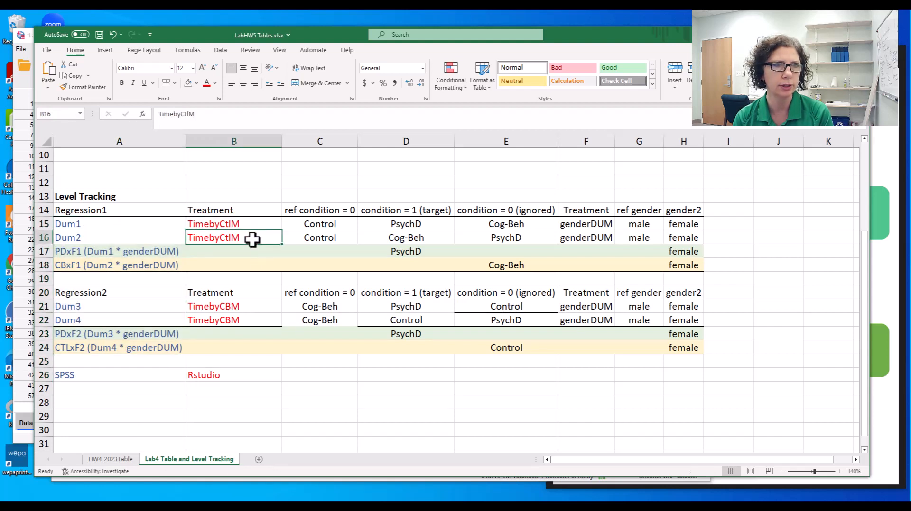
{"action": "left_click", "coordinate": [255, 308]}
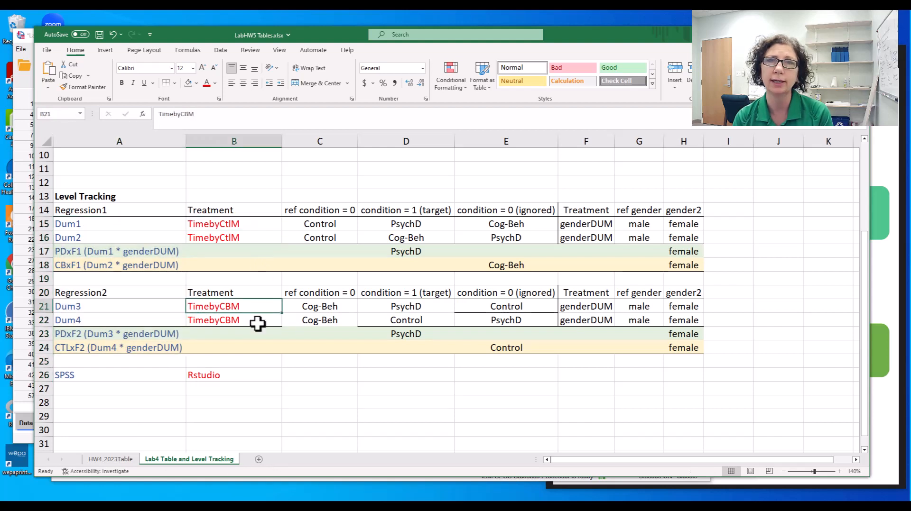
{"action": "left_click", "coordinate": [257, 324]}
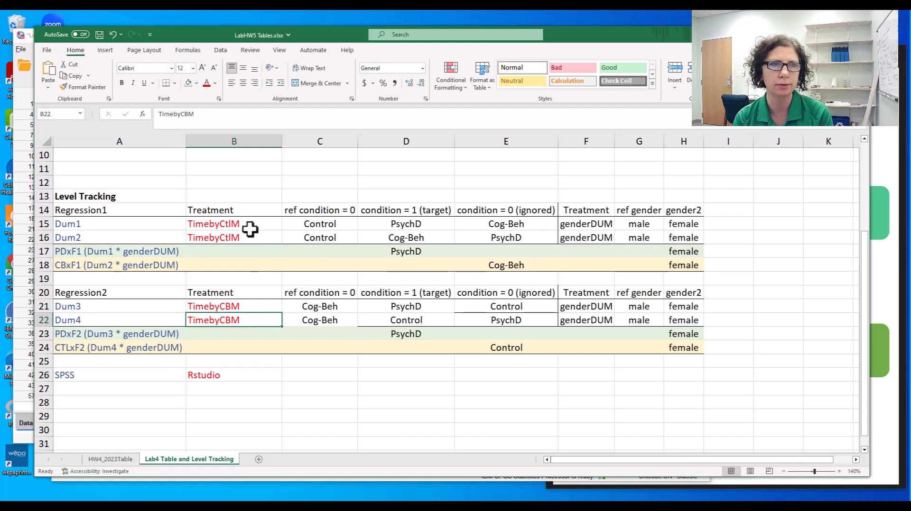
{"action": "left_click_drag", "start_coordinate": [250, 227], "coordinate": [252, 377]}
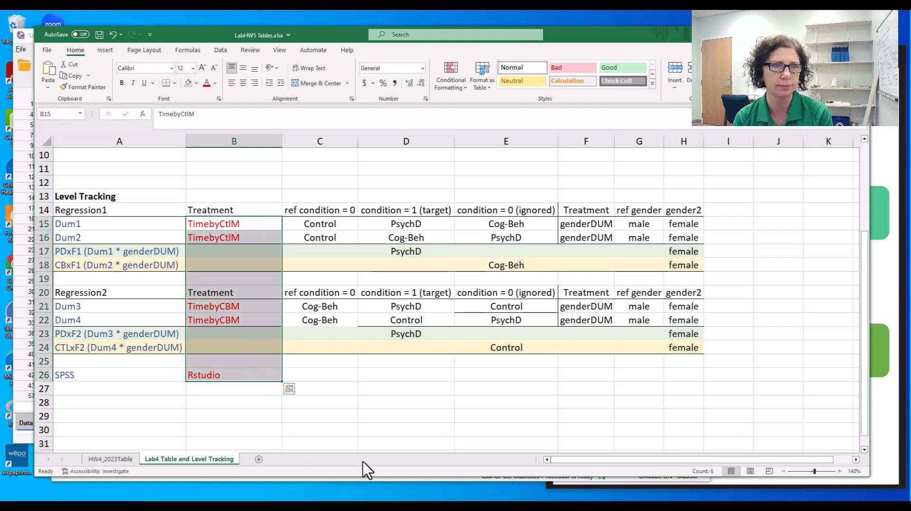
{"action": "left_click", "coordinate": [382, 430]}
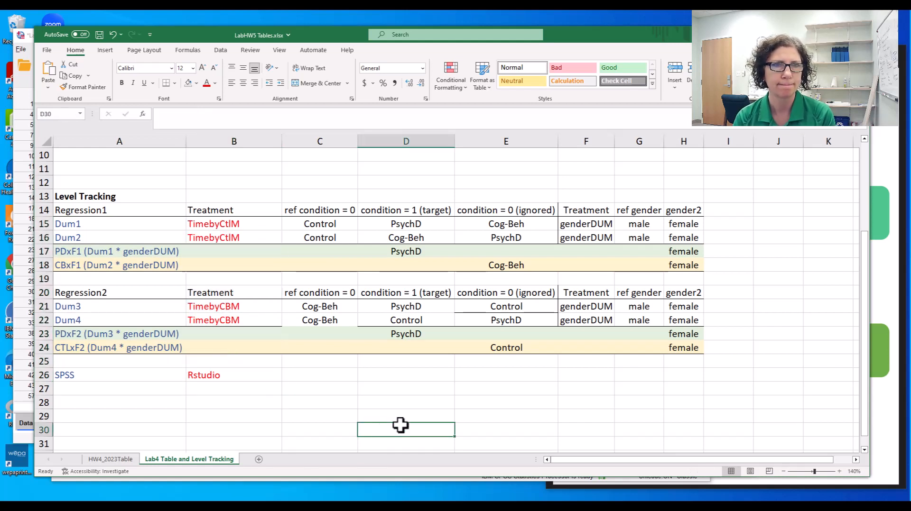
Step: Switch to the Lab4.sav dataset in the SPSS Data Editor
{"action": "key", "text": "alt+Tab"}
{"action": "key", "text": "alt+Tab"}
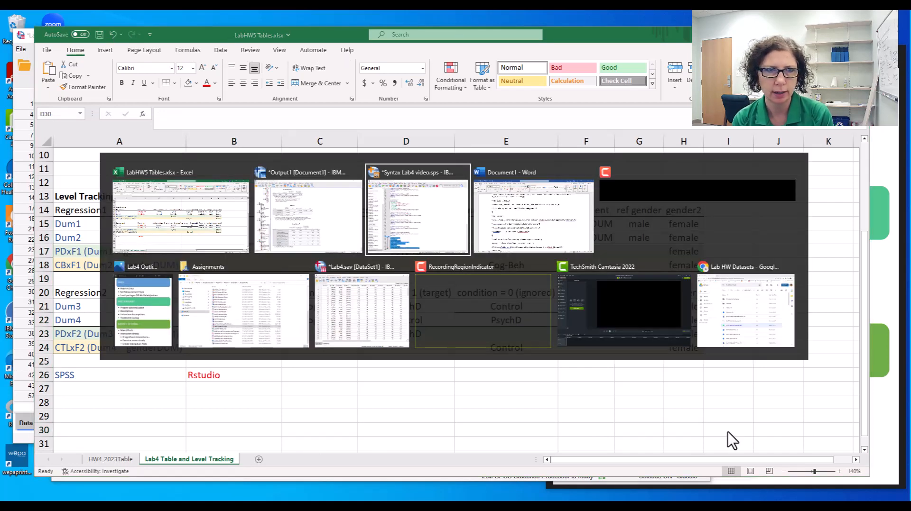
{"action": "key", "text": "alt+Tab"}
{"action": "key", "text": "alt+Tab"}
{"action": "key", "text": "alt+Tab"}
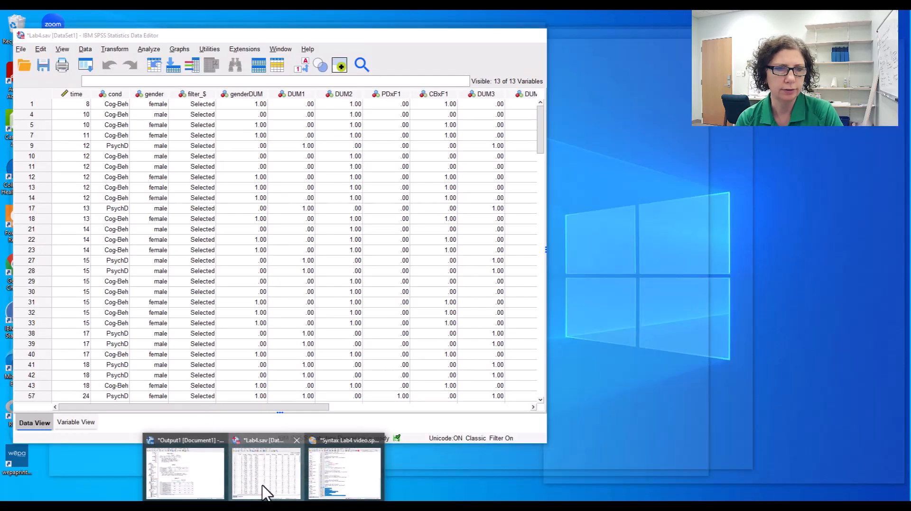
{"action": "left_click", "coordinate": [265, 493]}
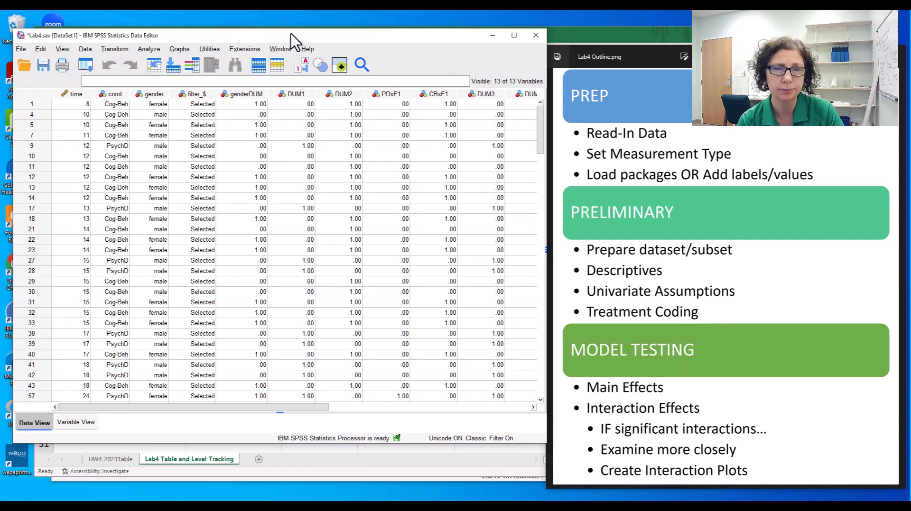
Step: Set up Split File to organize output by groups based on cond, sorting by the grouping variable, and paste it as syntax
{"action": "left_click", "coordinate": [85, 49]}
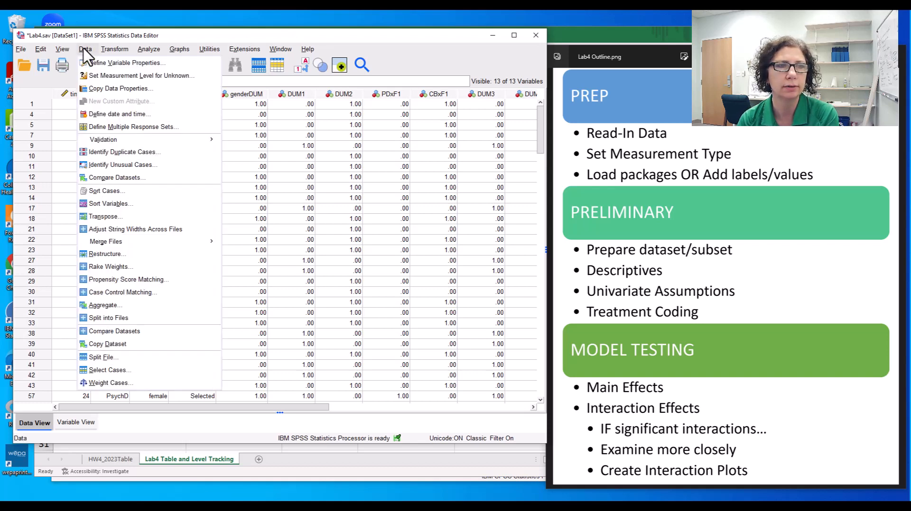
{"action": "left_click", "coordinate": [104, 358]}
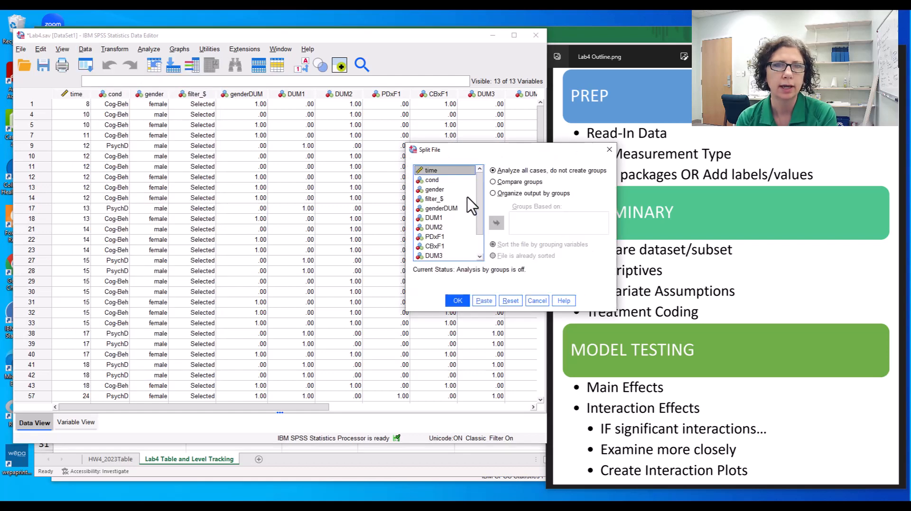
{"action": "left_click_drag", "start_coordinate": [518, 158], "coordinate": [394, 130]}
{"action": "left_click_drag", "start_coordinate": [335, 109], "coordinate": [303, 101]}
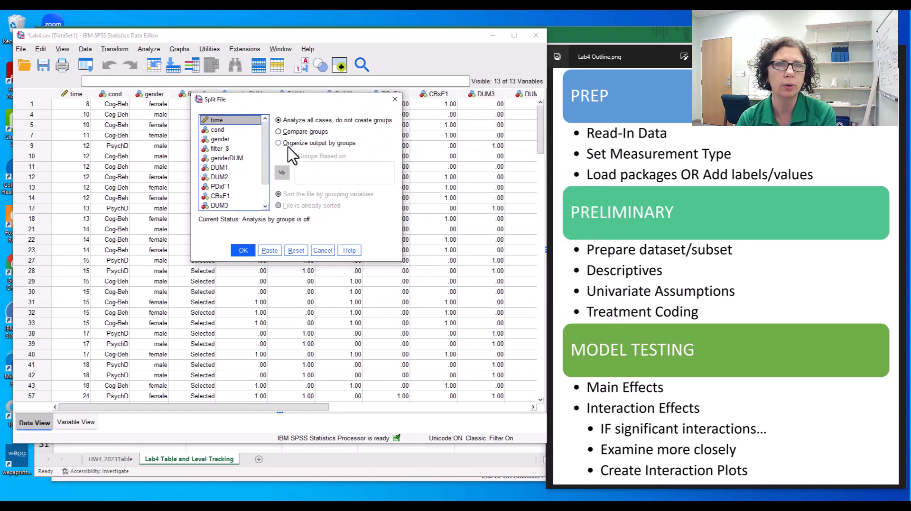
{"action": "left_click", "coordinate": [324, 144]}
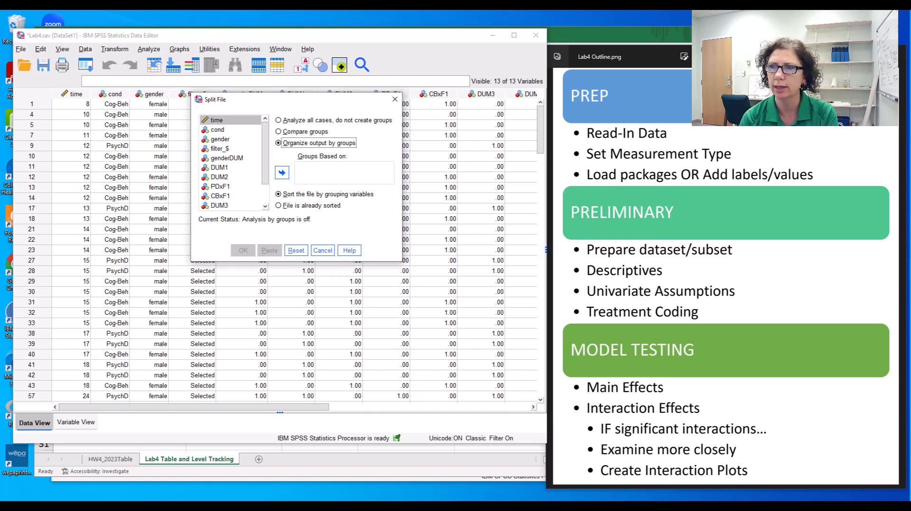
{"action": "left_click", "coordinate": [209, 132]}
{"action": "left_click", "coordinate": [210, 131]}
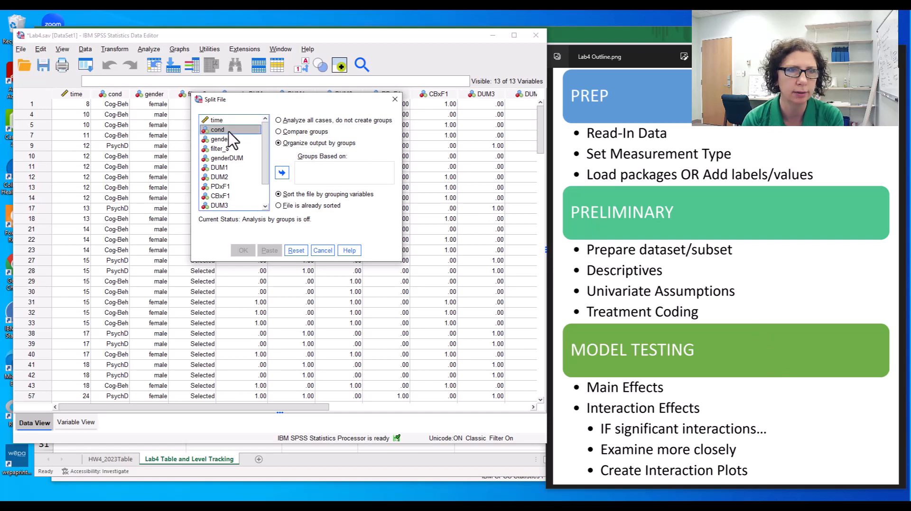
{"action": "left_click", "coordinate": [281, 173]}
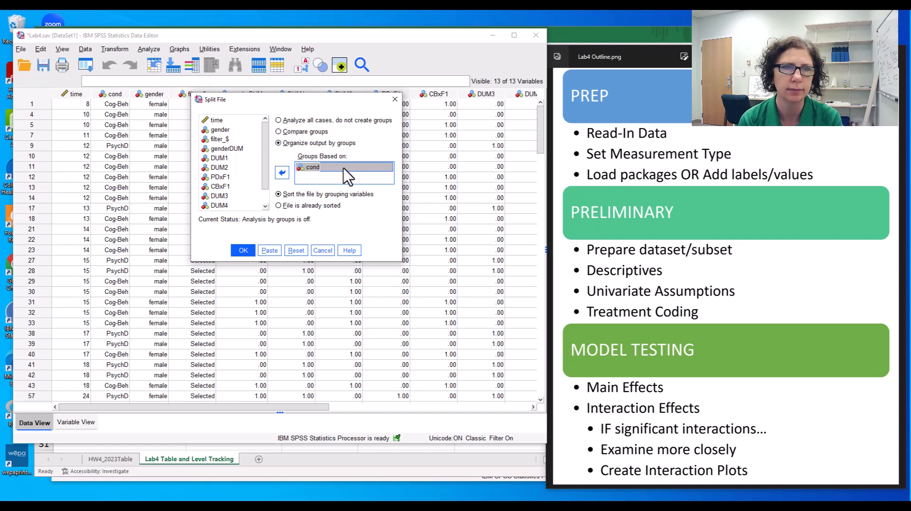
{"action": "left_click", "coordinate": [270, 252]}
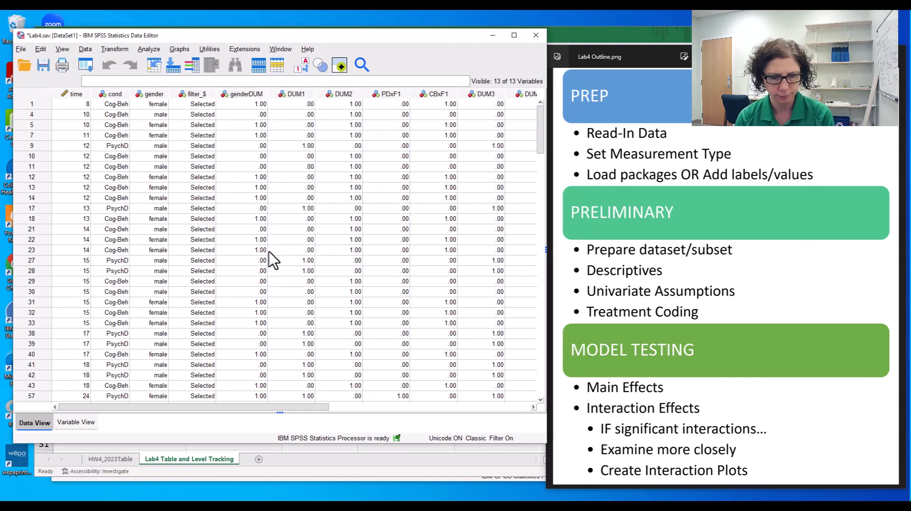
Step: Add the comment "*Organizing by therapeutic condition - split file." above the pasted SORT CASES command in the Lab4 video syntax
{"action": "key", "text": "alt+Tab"}
{"action": "key", "text": "alt+Tab"}
{"action": "key", "text": "alt+Tab"}
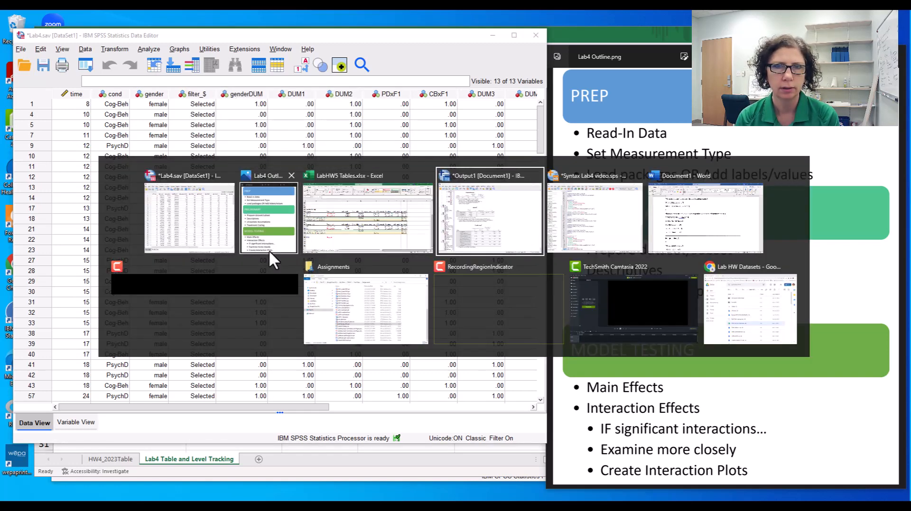
{"action": "key", "text": "alt+Tab"}
{"action": "scroll", "coordinate": [409, 353], "scroll_direction": "down", "scroll_amount": 1}
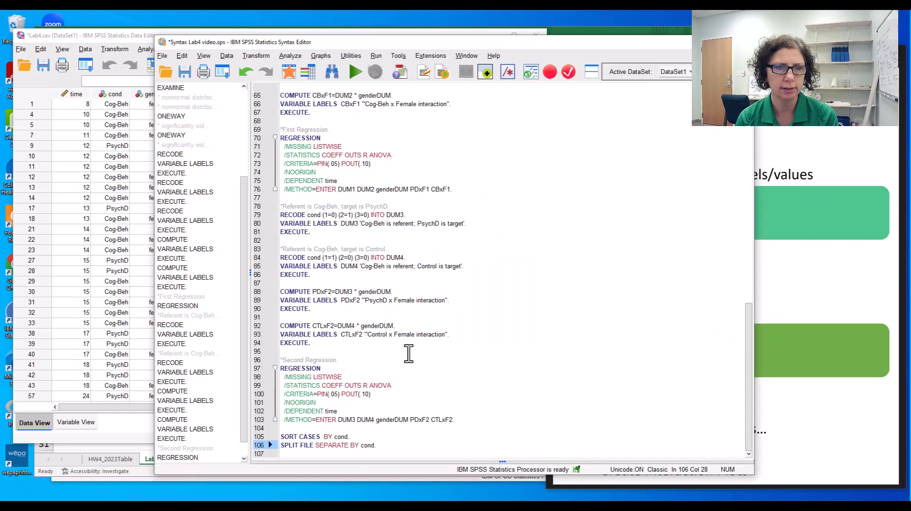
{"action": "left_click_drag", "start_coordinate": [380, 446], "coordinate": [274, 432]}
{"action": "left_click", "coordinate": [296, 431]}
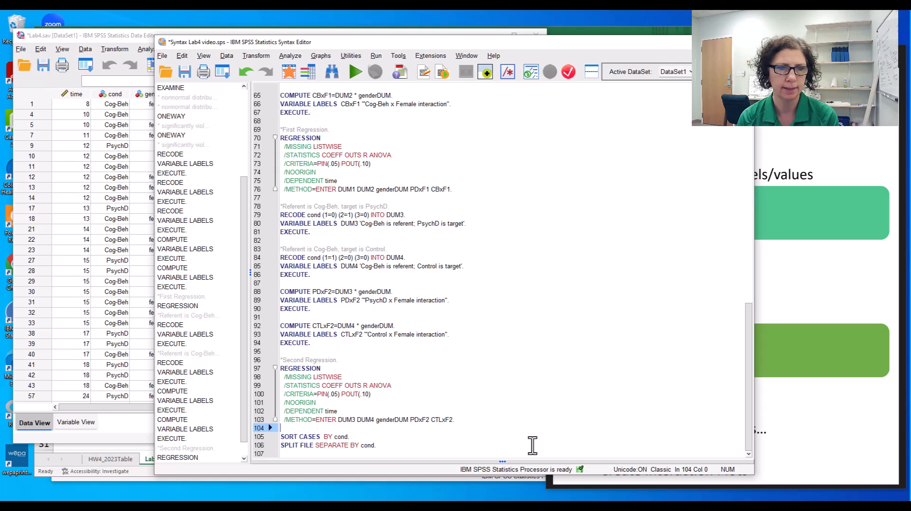
{"action": "key", "text": "Return"}
{"action": "type", "text": "*O"}
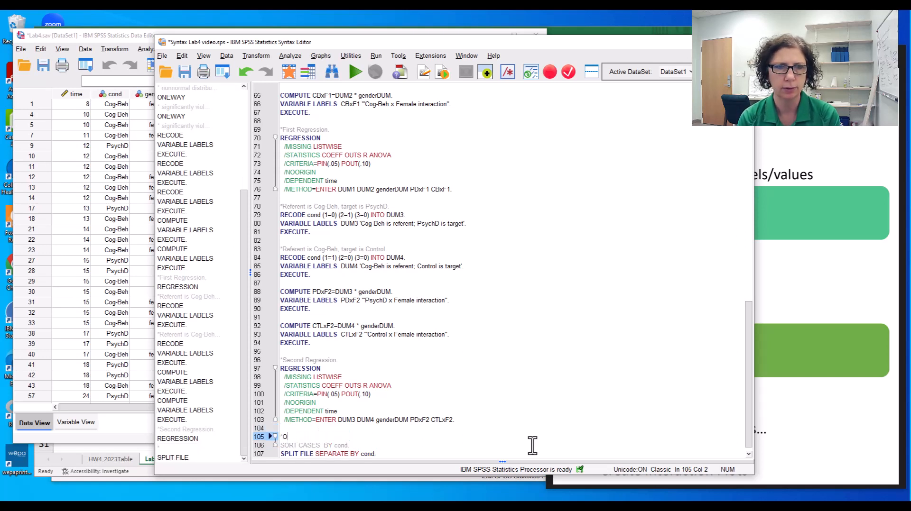
{"action": "type", "text": "rganizin"}
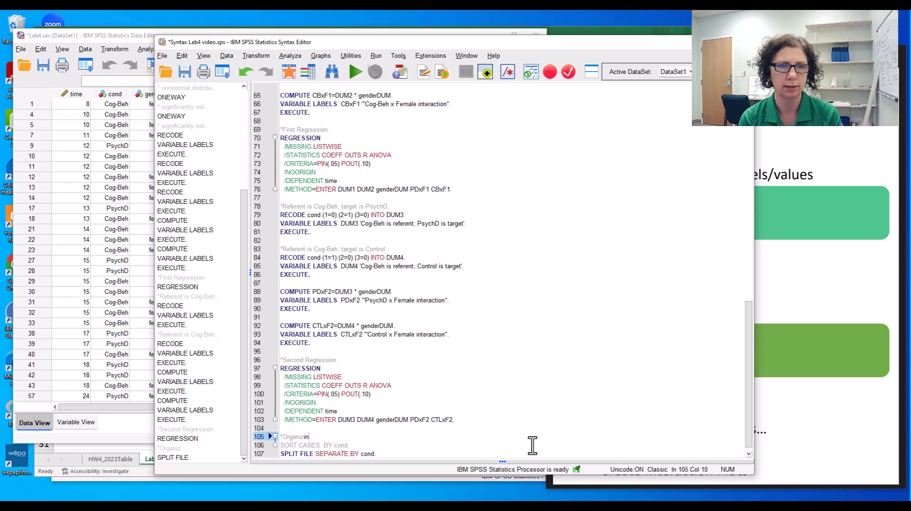
{"action": "type", "text": "g by"}
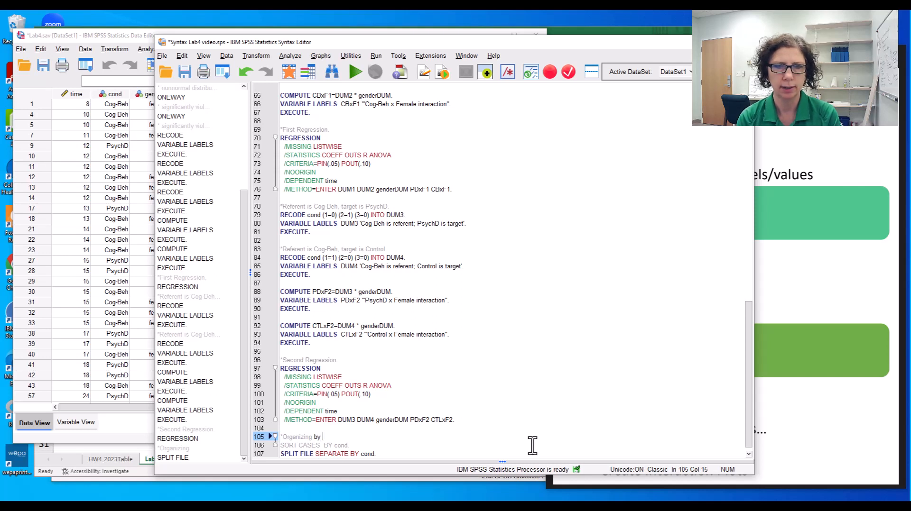
{"action": "type", "text": " thera"}
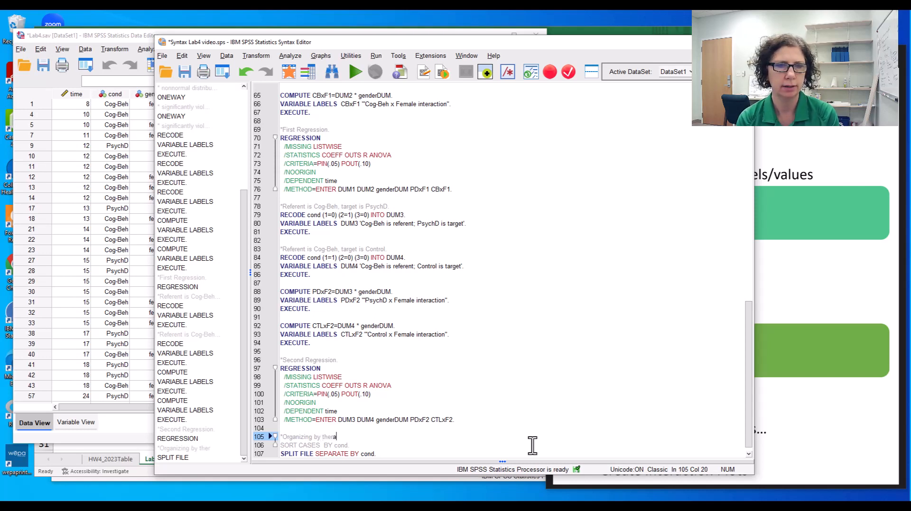
{"action": "type", "text": "peutic"}
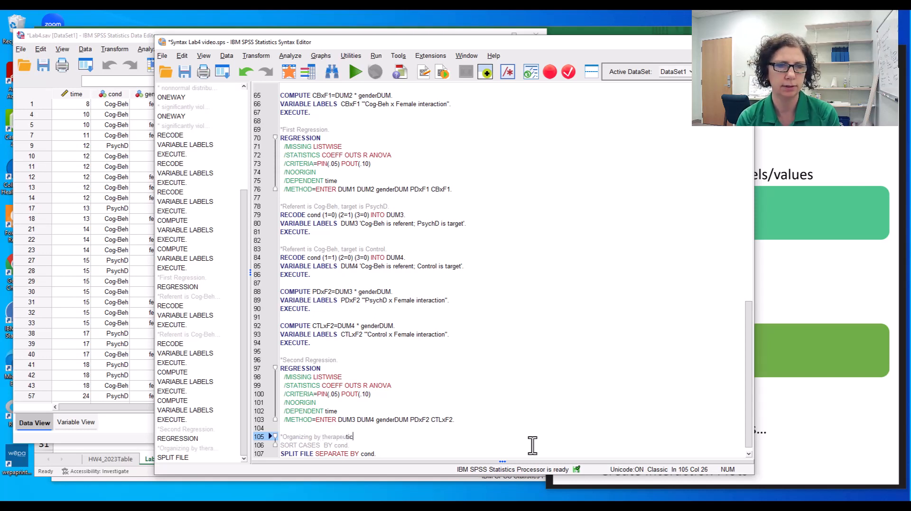
{"action": "type", "text": " condition"}
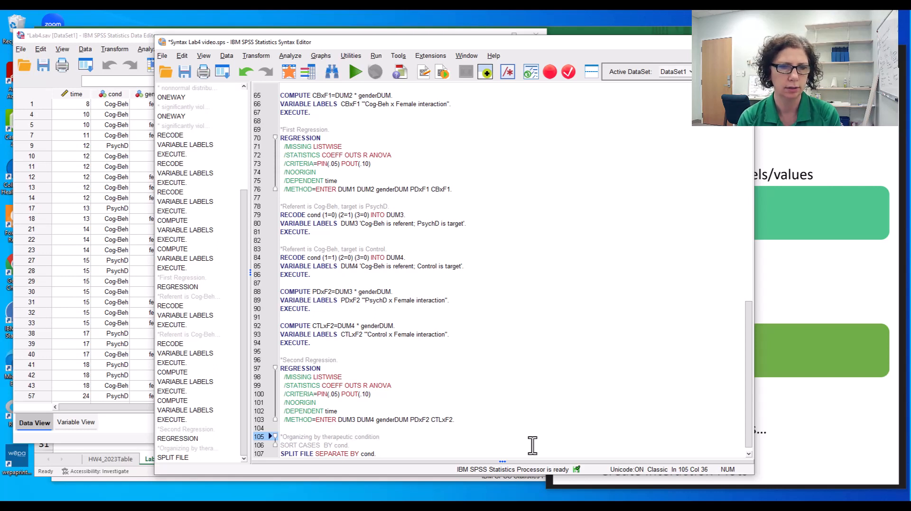
{"action": "type", "text": " - split "}
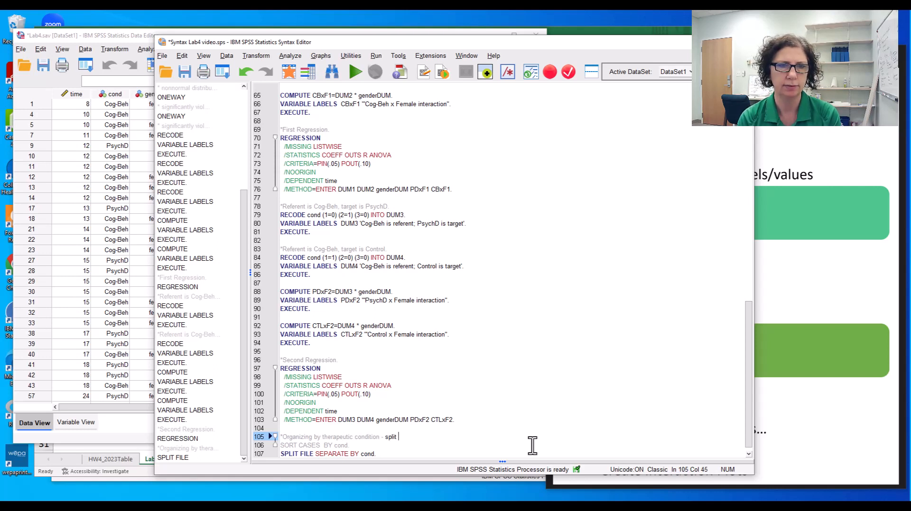
{"action": "type", "text": "file."}
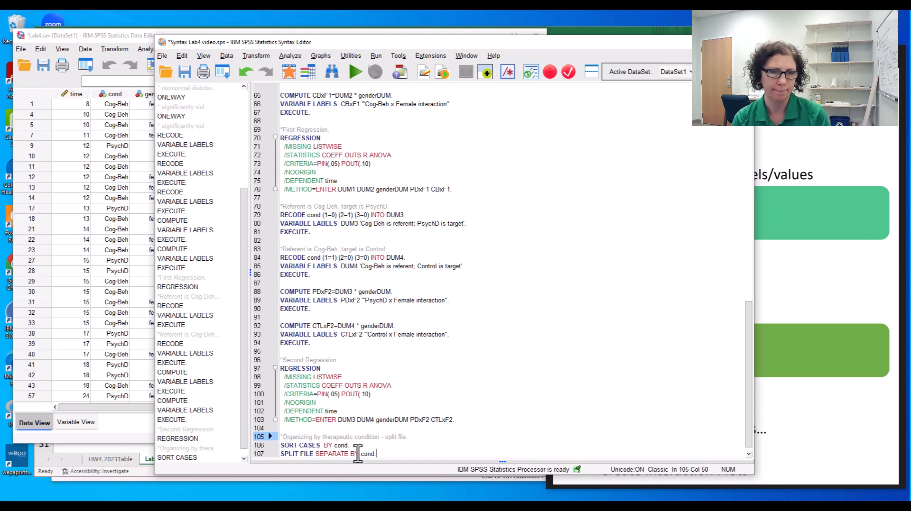
Step: Run the commented SORT CASES and SPLIT FILE block for cond
{"action": "left_click_drag", "start_coordinate": [376, 455], "coordinate": [266, 435]}
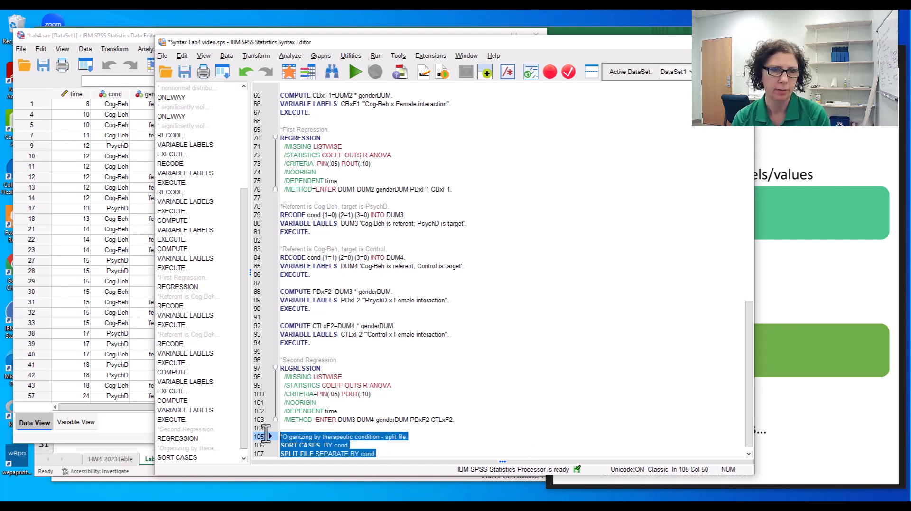
{"action": "left_click", "coordinate": [354, 72]}
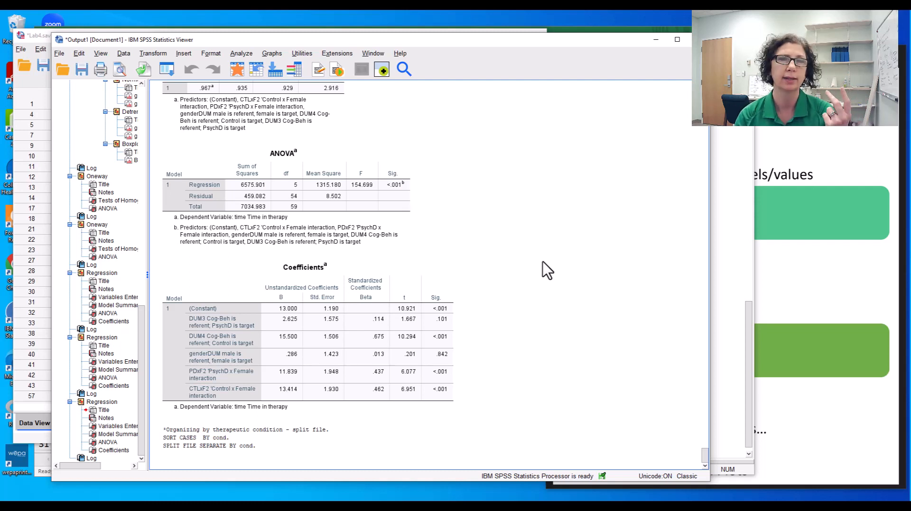
{"action": "left_click", "coordinate": [454, 346]}
{"action": "left_click", "coordinate": [508, 373]}
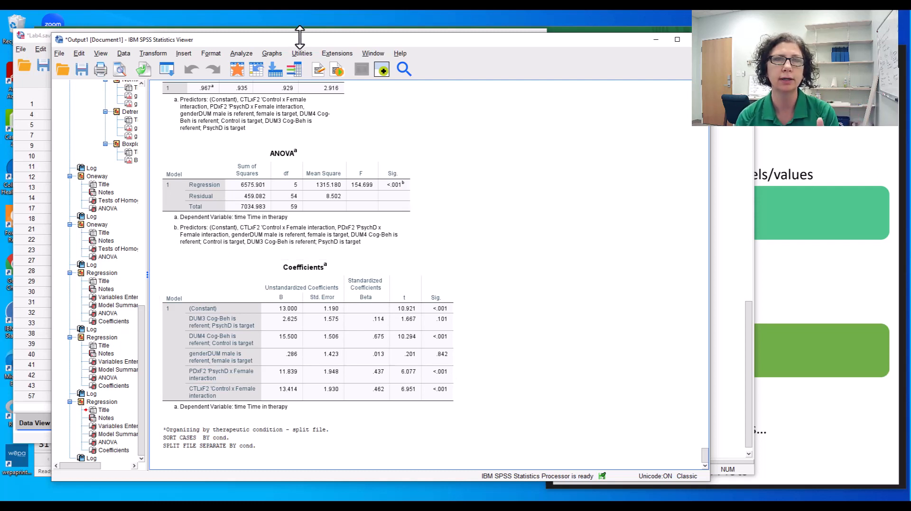
Step: Open the Independent-Samples T Test setup for the split dataset
{"action": "left_click", "coordinate": [242, 54]}
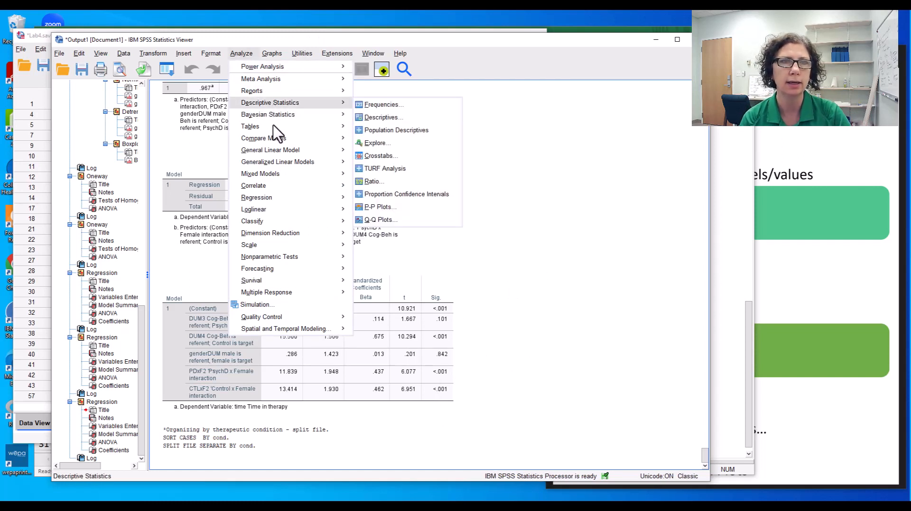
{"action": "mouse_move", "coordinate": [278, 128]}
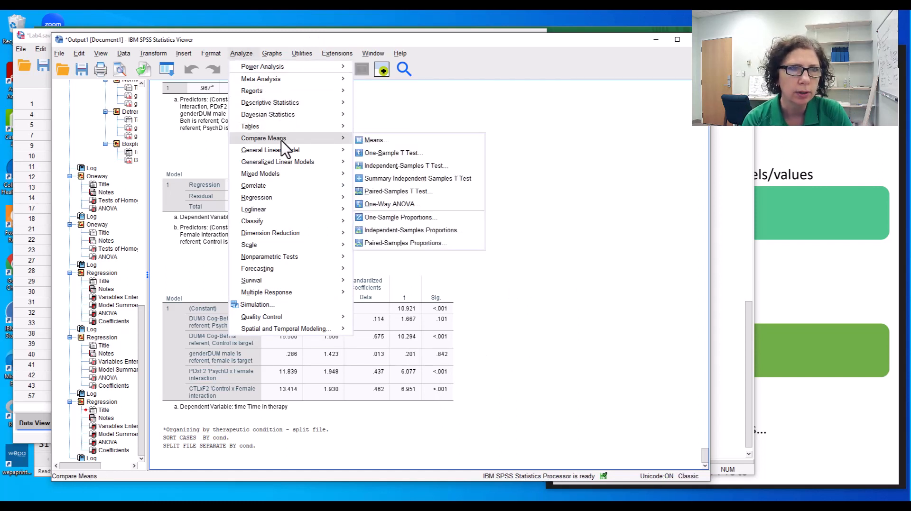
{"action": "left_click", "coordinate": [406, 167]}
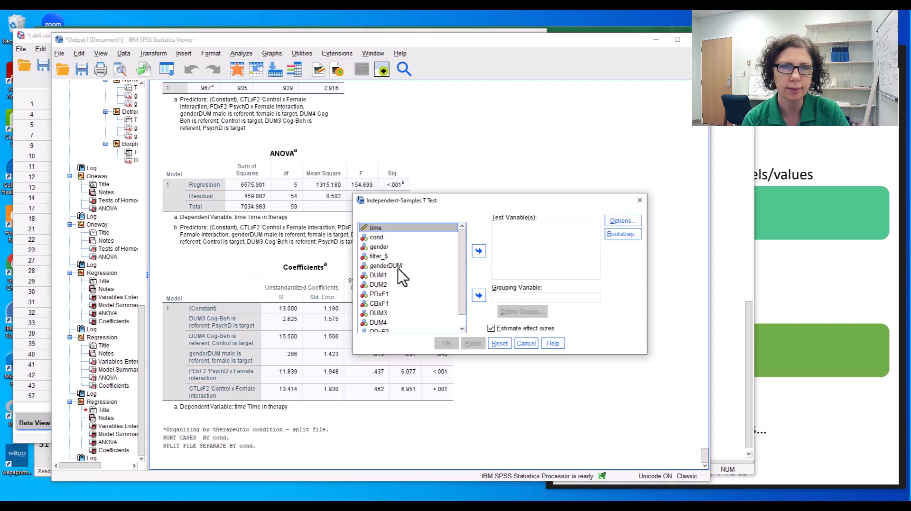
{"action": "left_click", "coordinate": [381, 247]}
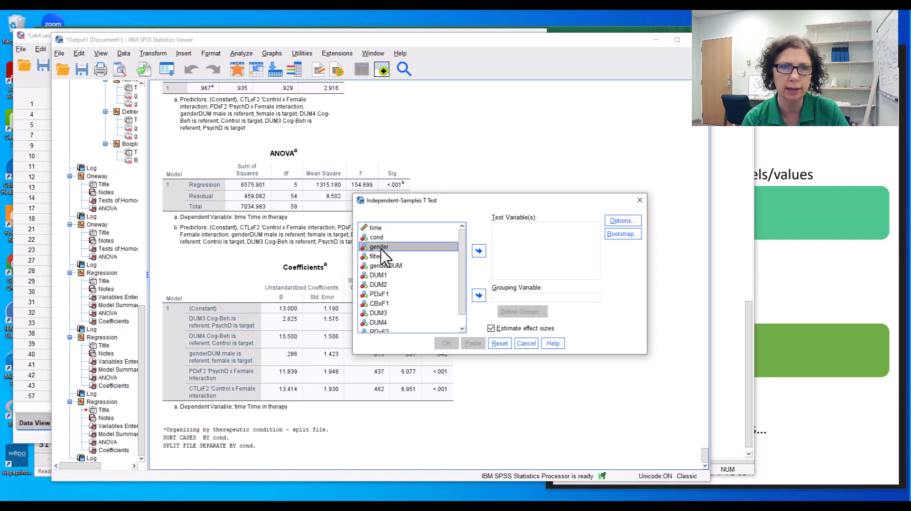
{"action": "left_click", "coordinate": [479, 252]}
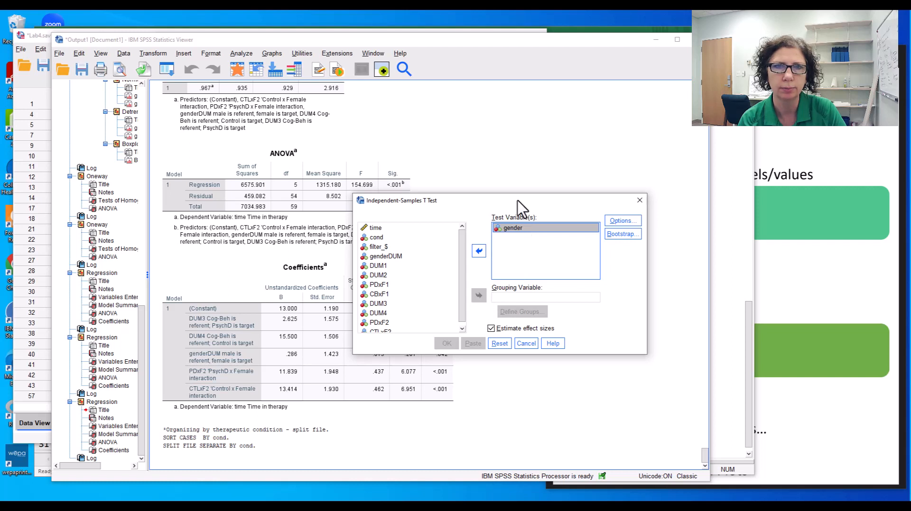
{"action": "left_click", "coordinate": [479, 255]}
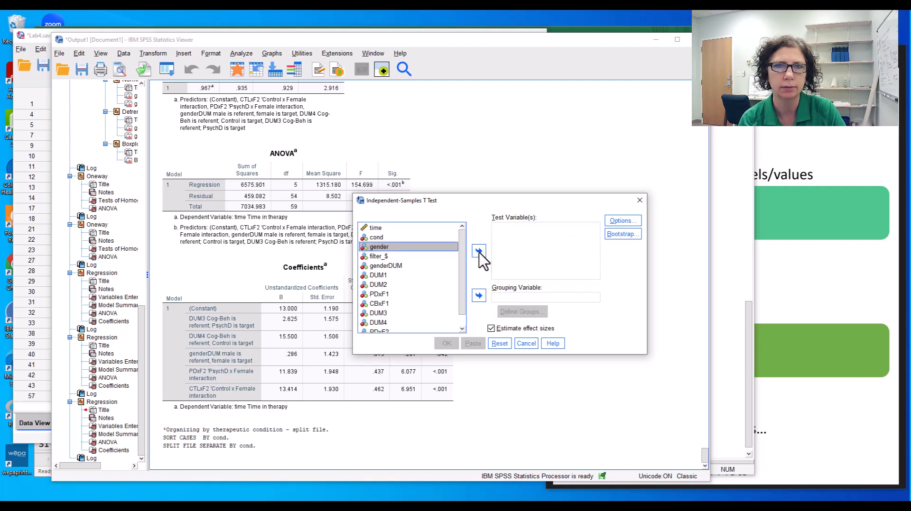
Step: Set up the t test with time as test variable and gender as grouping variable with groups 1 and 2, and paste it as syntax
{"action": "left_click", "coordinate": [395, 229]}
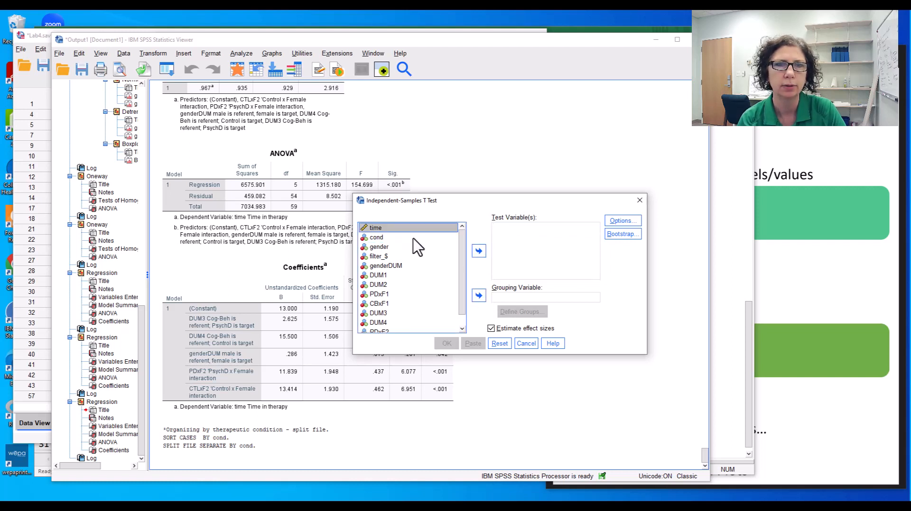
{"action": "left_click", "coordinate": [480, 251]}
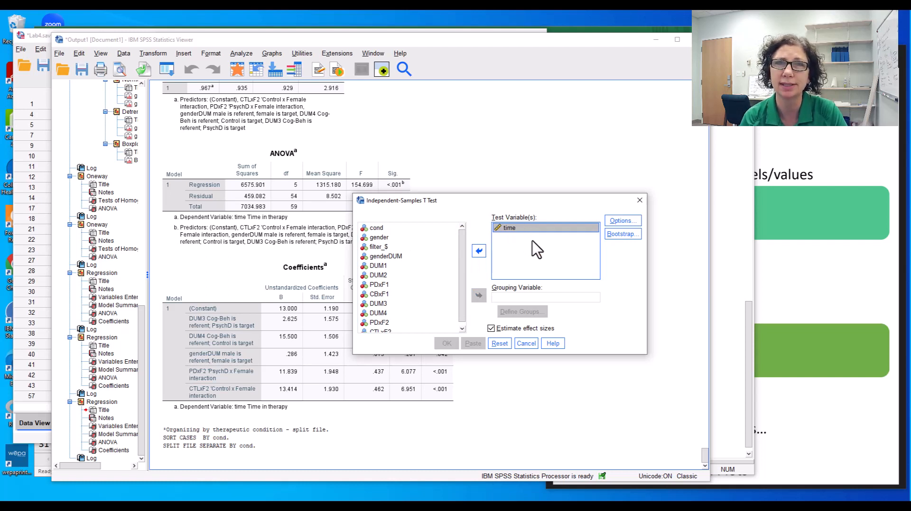
{"action": "left_click", "coordinate": [383, 239]}
{"action": "left_click", "coordinate": [479, 296]}
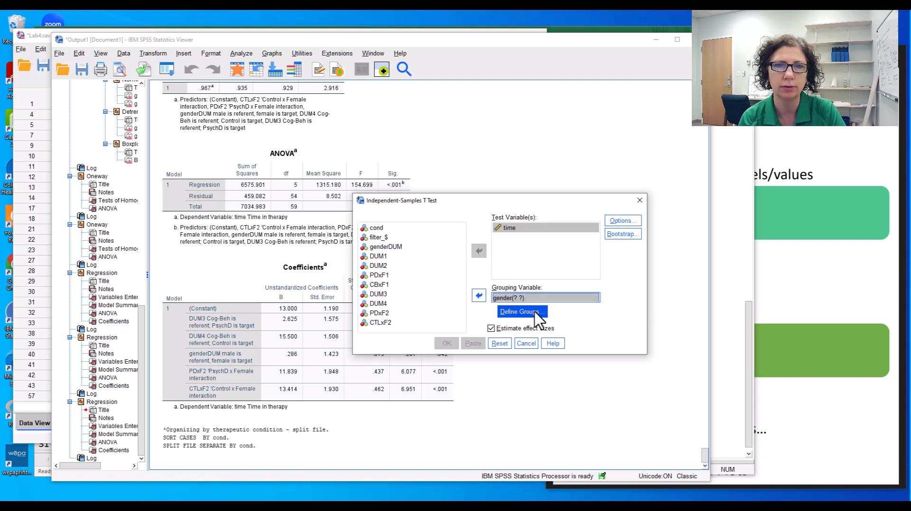
{"action": "left_click", "coordinate": [521, 312]}
{"action": "type", "text": "1"}
{"action": "key", "text": "Tab"}
{"action": "type", "text": "2"}
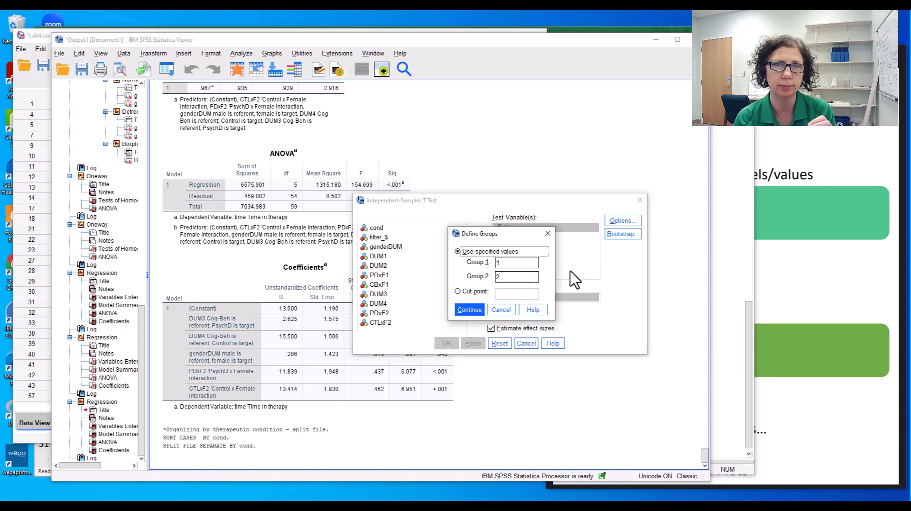
{"action": "left_click", "coordinate": [470, 311]}
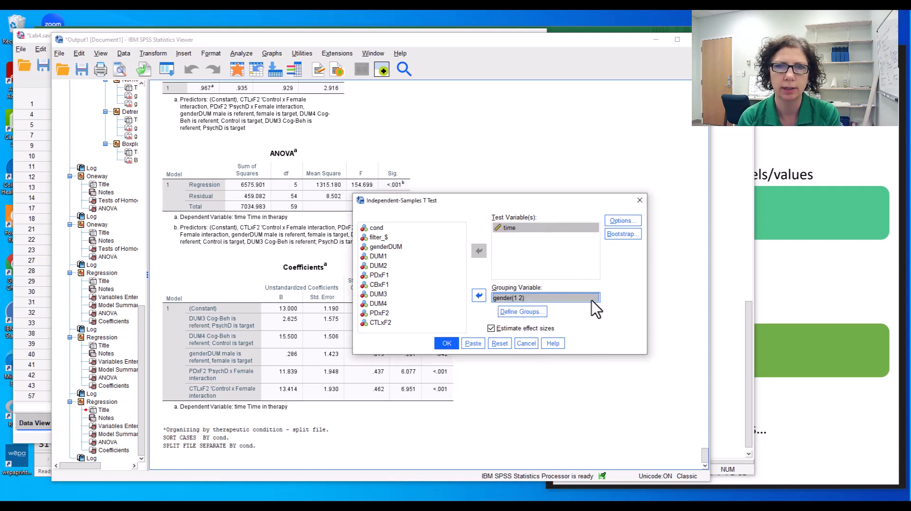
{"action": "left_click", "coordinate": [473, 344]}
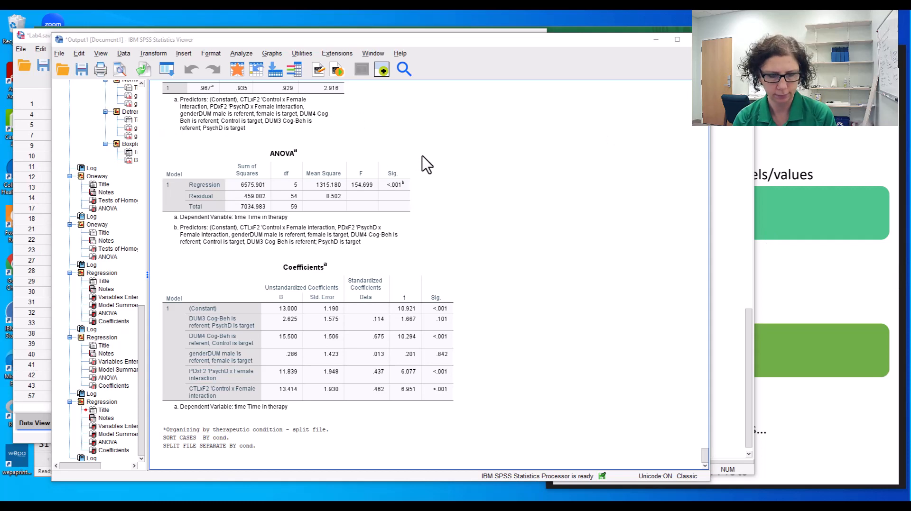
Step: Run the pasted T-TEST block for gender from the Lab4 video syntax
{"action": "key", "text": "alt+Tab"}
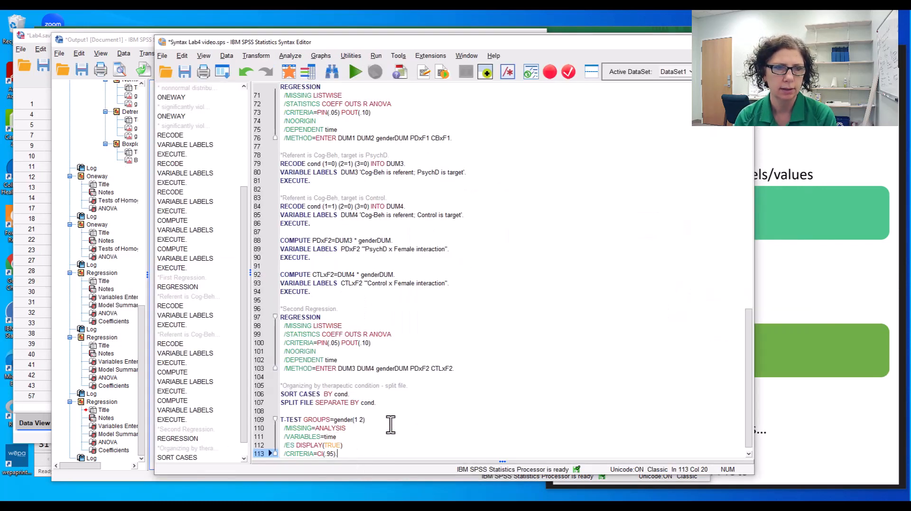
{"action": "scroll", "coordinate": [386, 423], "scroll_direction": "down", "scroll_amount": 1}
{"action": "left_click_drag", "start_coordinate": [317, 411], "coordinate": [275, 411]}
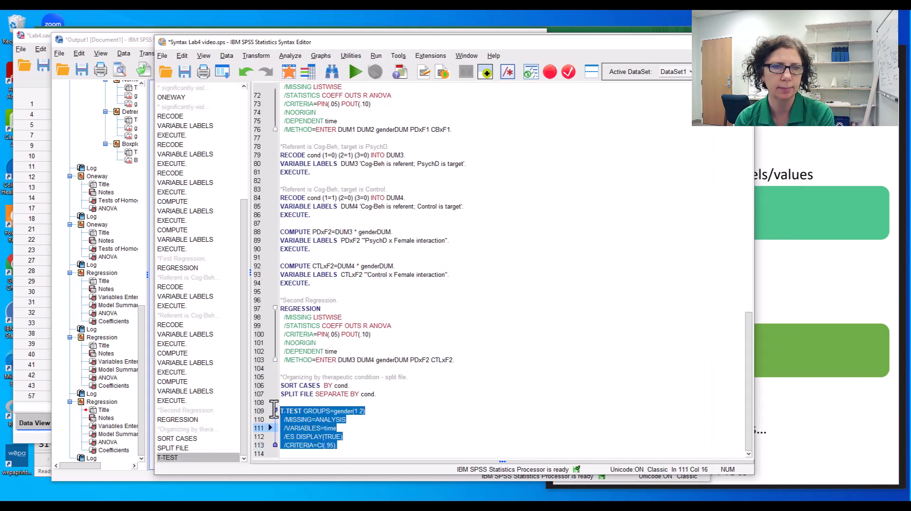
{"action": "left_click", "coordinate": [355, 72]}
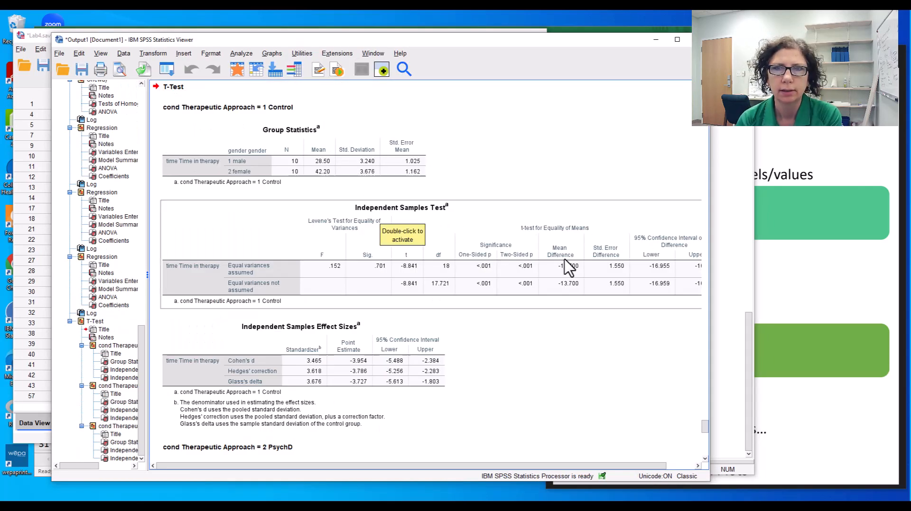
Step: Examine the Control condition's gender means, Levene's test and two-sided significance in the t-test output
{"action": "scroll", "coordinate": [505, 294], "scroll_direction": "up", "scroll_amount": 1}
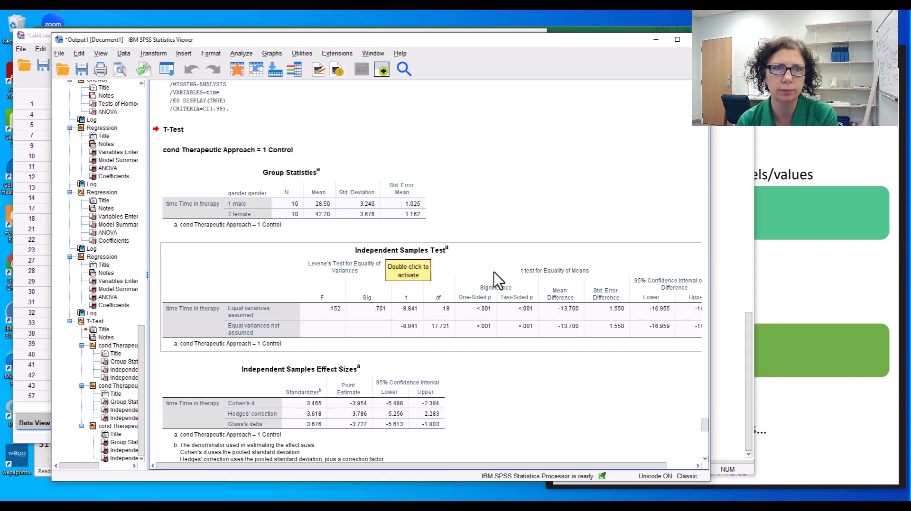
{"action": "scroll", "coordinate": [515, 249], "scroll_direction": "up", "scroll_amount": 1}
{"action": "scroll", "coordinate": [515, 249], "scroll_direction": "down", "scroll_amount": 2}
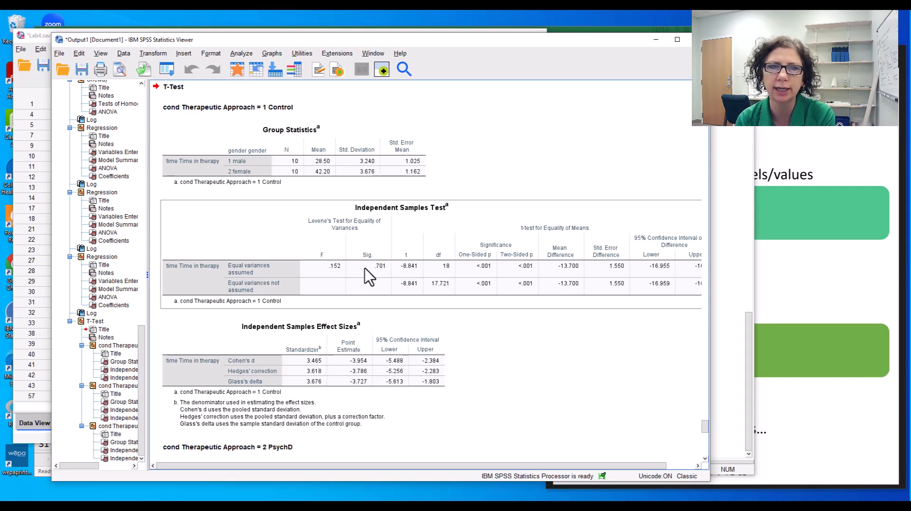
{"action": "scroll", "coordinate": [493, 303], "scroll_direction": "down", "scroll_amount": 1}
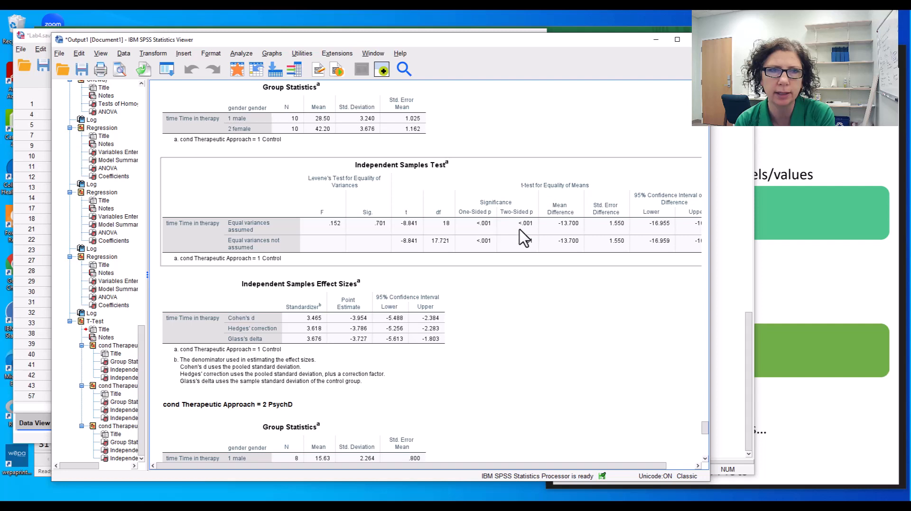
{"action": "scroll", "coordinate": [525, 237], "scroll_direction": "up", "scroll_amount": 2}
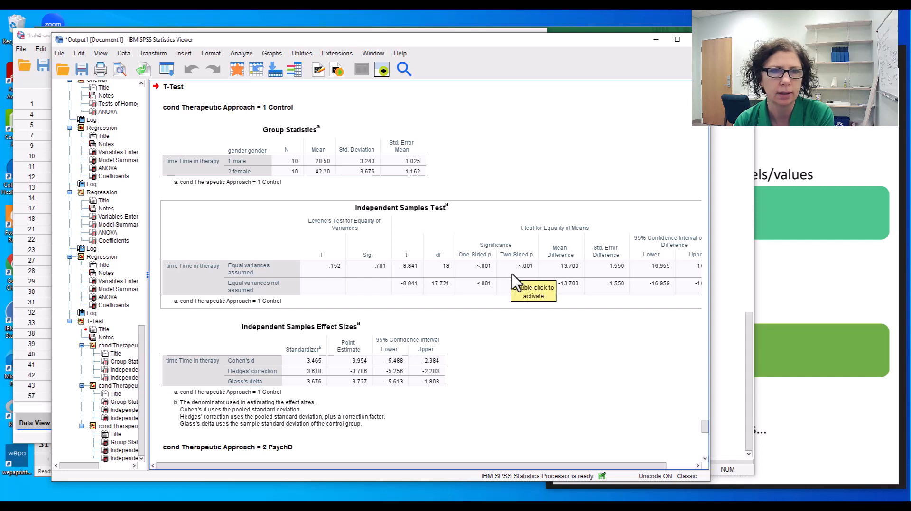
Step: Examine the PsychD condition's group statistics and independent samples test for the gender difference in time in therapy
{"action": "scroll", "coordinate": [522, 282], "scroll_direction": "down", "scroll_amount": 4}
{"action": "scroll", "coordinate": [522, 282], "scroll_direction": "down", "scroll_amount": 6}
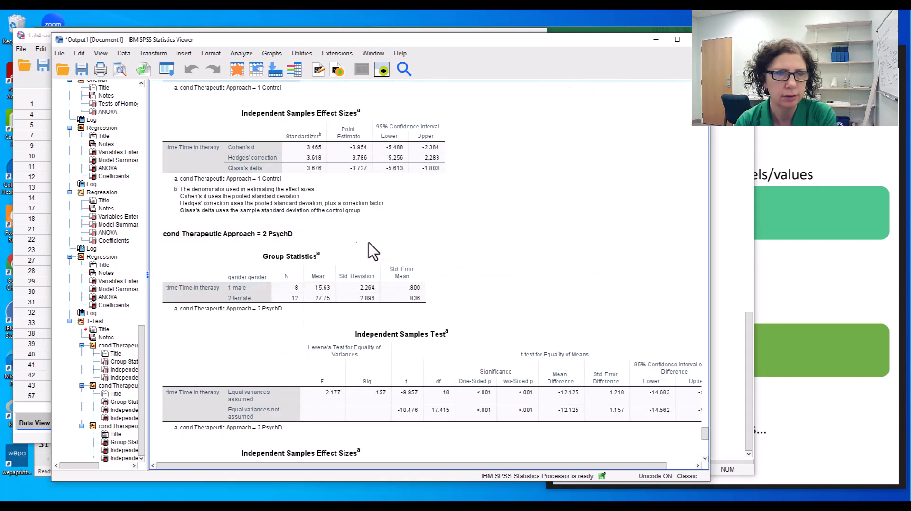
{"action": "left_click", "coordinate": [283, 236]}
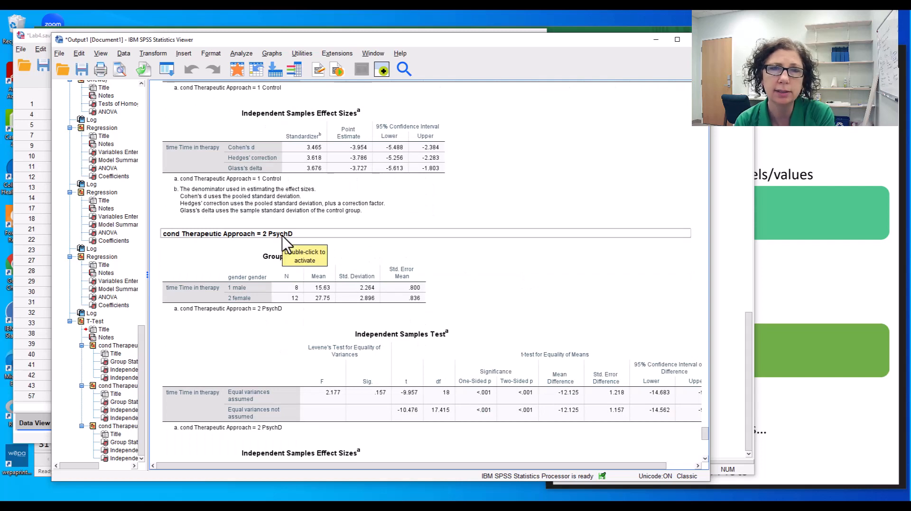
{"action": "scroll", "coordinate": [283, 241], "scroll_direction": "down", "scroll_amount": 4}
{"action": "left_click", "coordinate": [287, 151]}
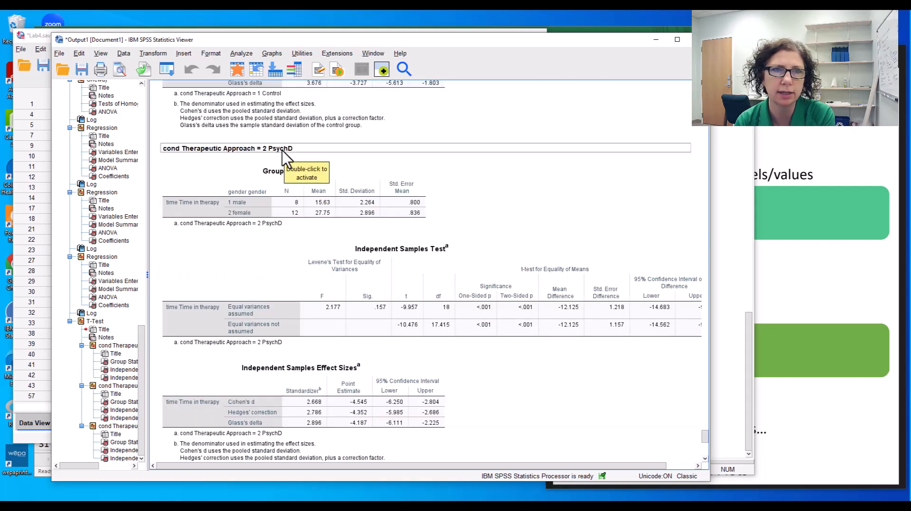
{"action": "left_click", "coordinate": [462, 312]}
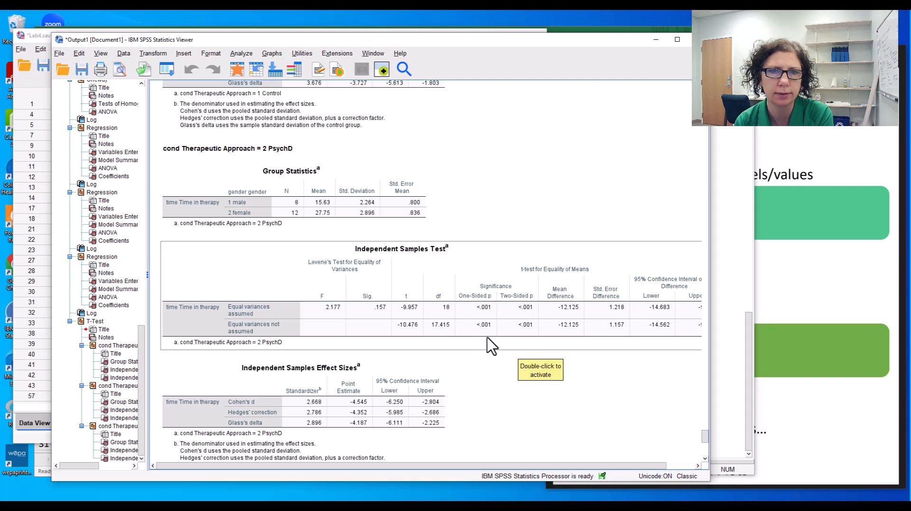
{"action": "scroll", "coordinate": [501, 332], "scroll_direction": "down", "scroll_amount": 3}
{"action": "left_click", "coordinate": [507, 318]}
Step: Examine the Cog-Beh condition's gender t-test results and compare them with the results of the other conditions
{"action": "scroll", "coordinate": [507, 318], "scroll_direction": "down", "scroll_amount": 3}
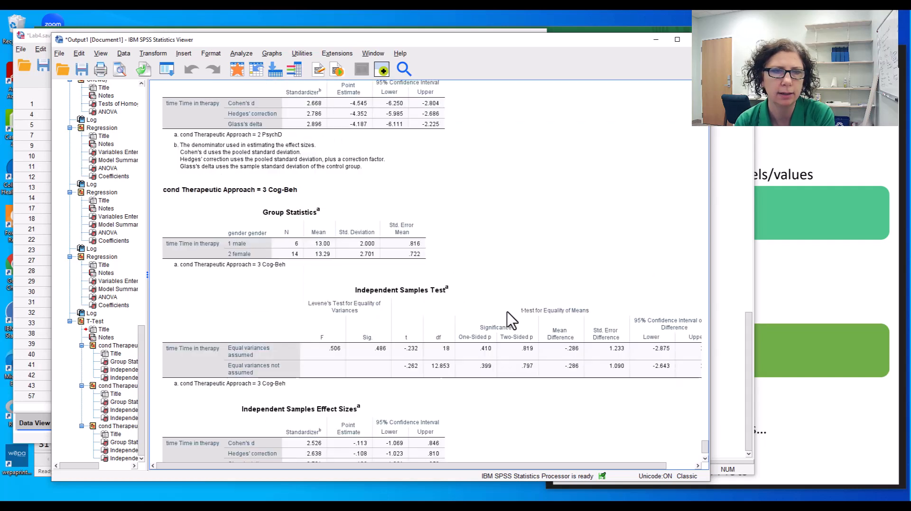
{"action": "scroll", "coordinate": [525, 308], "scroll_direction": "down", "scroll_amount": 1}
{"action": "left_click", "coordinate": [286, 148]}
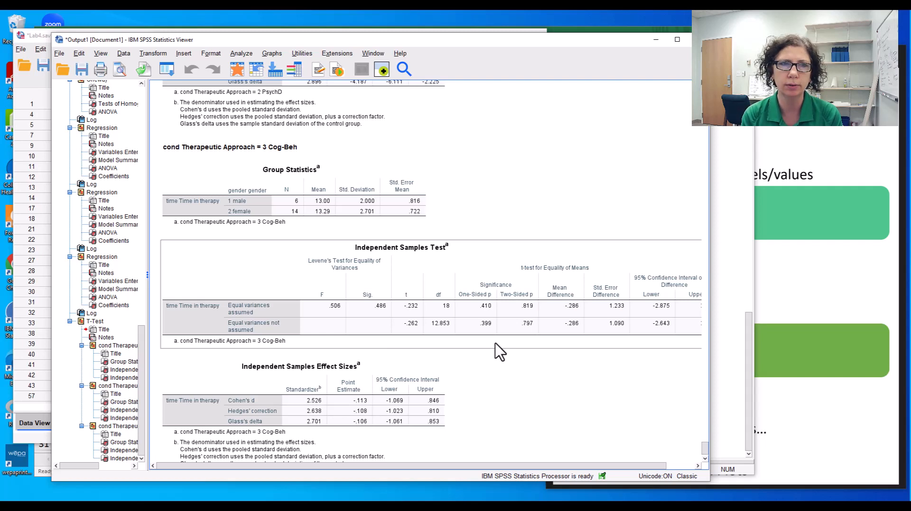
{"action": "scroll", "coordinate": [499, 352], "scroll_direction": "up", "scroll_amount": 10}
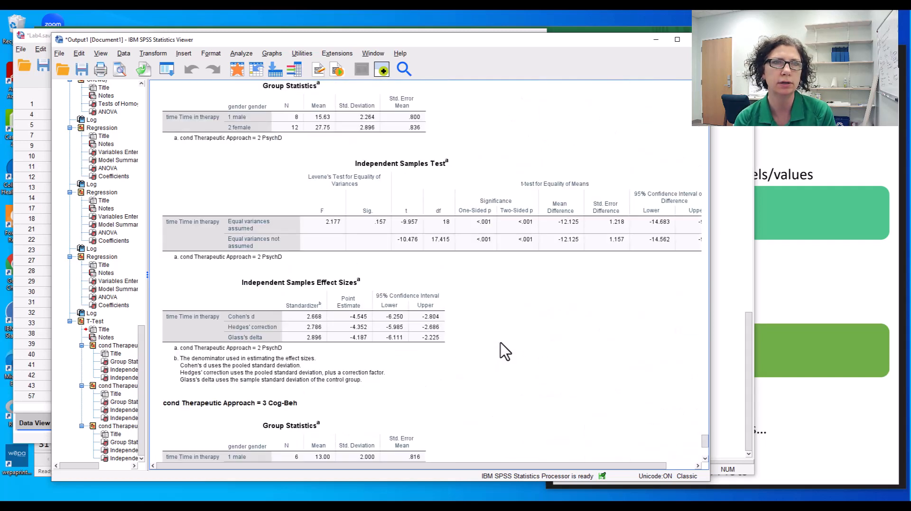
{"action": "scroll", "coordinate": [507, 350], "scroll_direction": "up", "scroll_amount": 1}
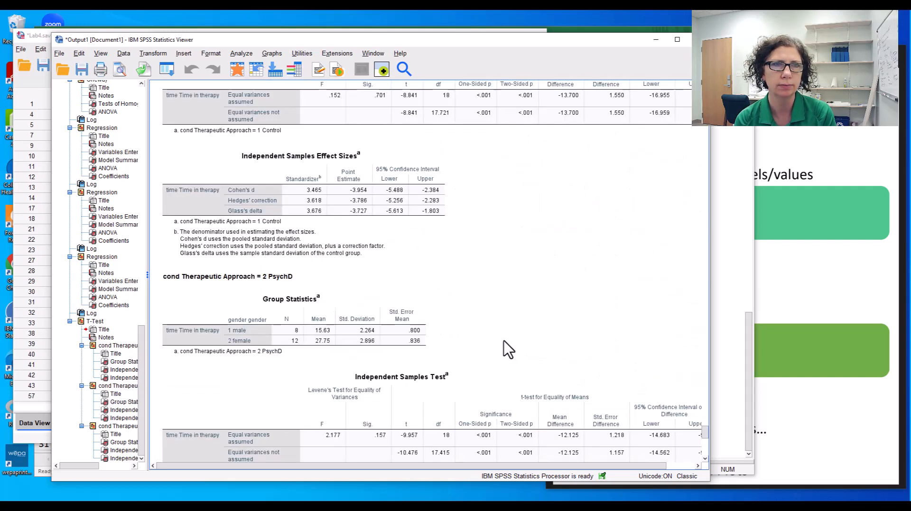
{"action": "scroll", "coordinate": [508, 349], "scroll_direction": "down", "scroll_amount": 5}
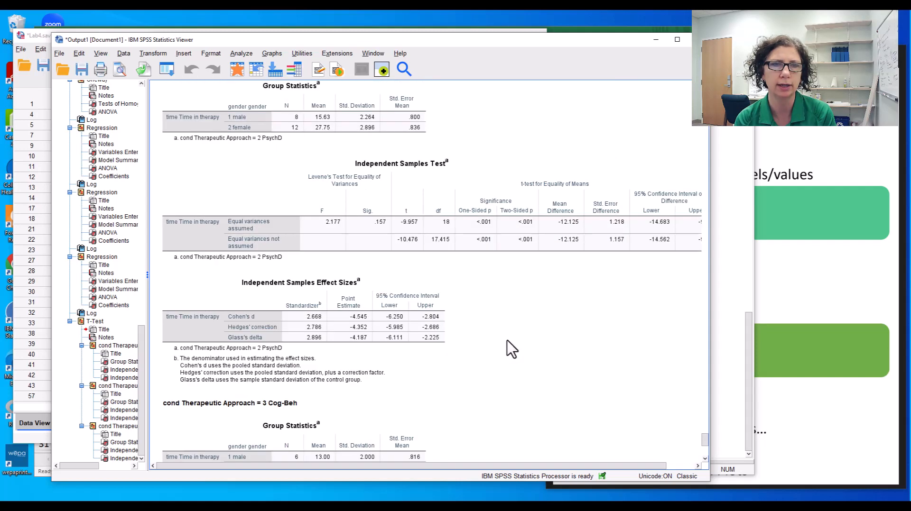
{"action": "scroll", "coordinate": [511, 349], "scroll_direction": "down", "scroll_amount": 5}
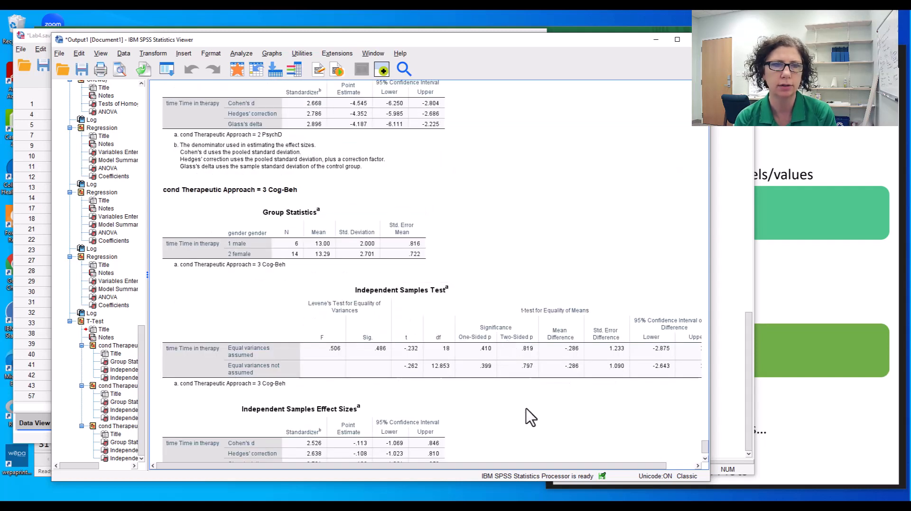
{"action": "scroll", "coordinate": [531, 417], "scroll_direction": "down", "scroll_amount": 2}
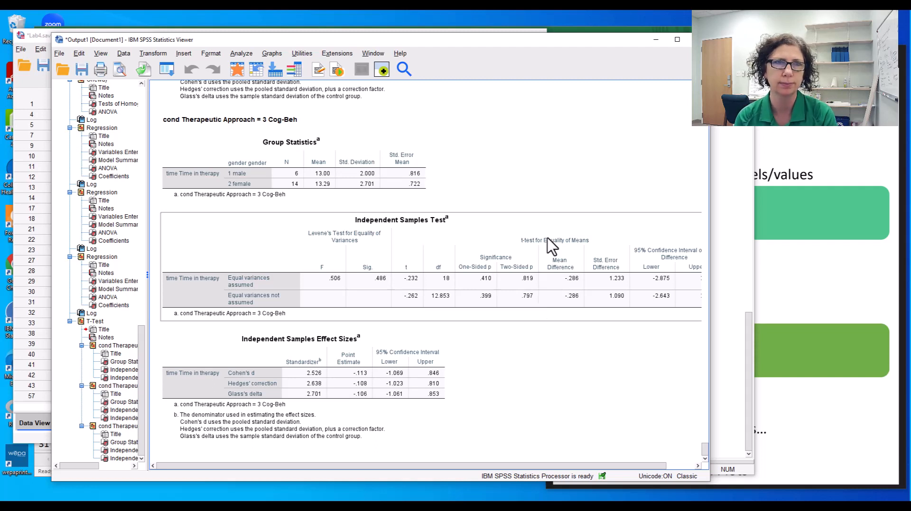
{"action": "left_click", "coordinate": [536, 208]}
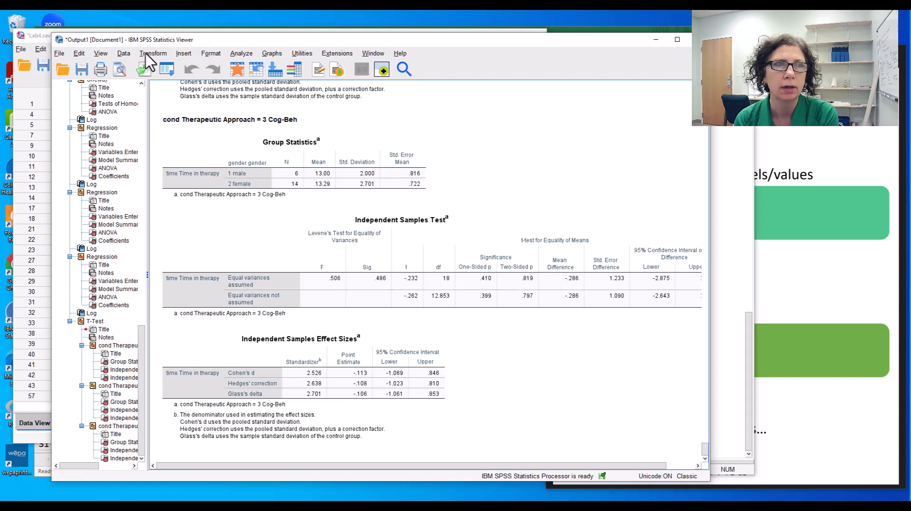
Step: Replace cond with gender as the Split File grouping variable, organizing output by groups, and paste the syntax
{"action": "left_click", "coordinate": [125, 56]}
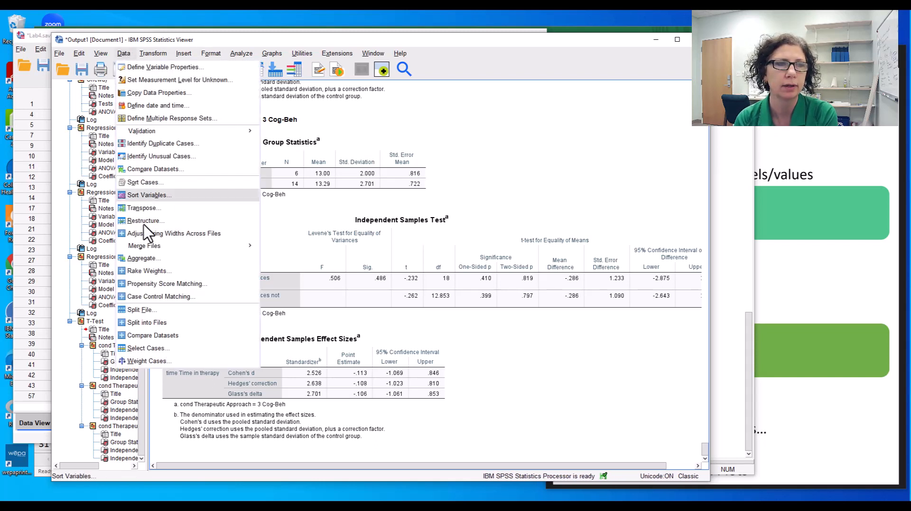
{"action": "left_click", "coordinate": [143, 311]}
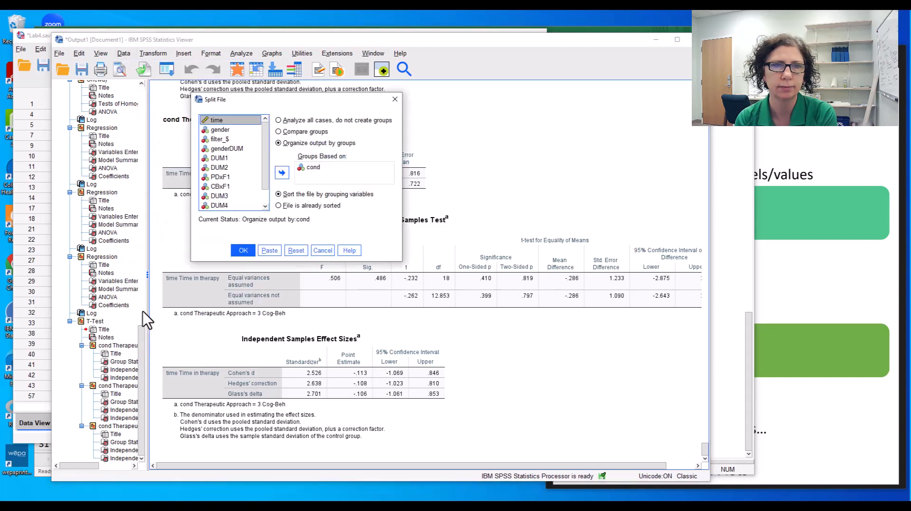
{"action": "left_click", "coordinate": [311, 169]}
{"action": "left_click", "coordinate": [282, 173]}
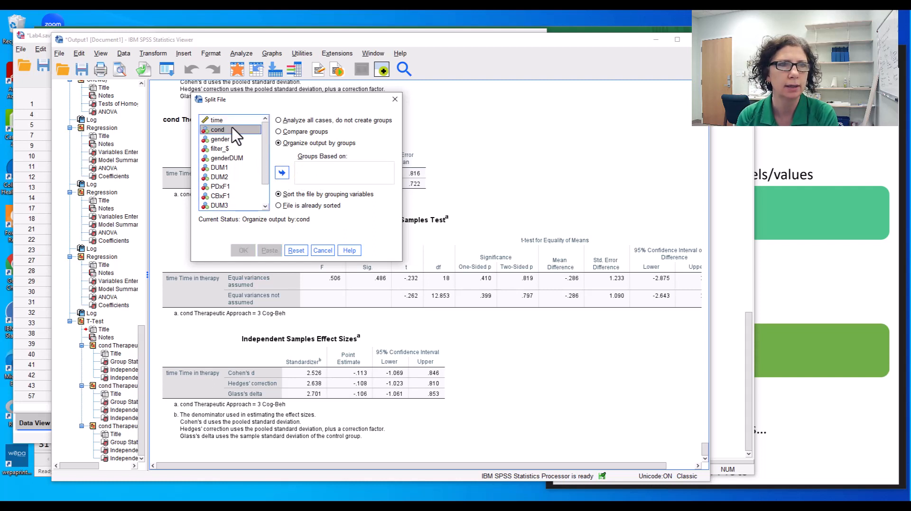
{"action": "left_click", "coordinate": [223, 140]}
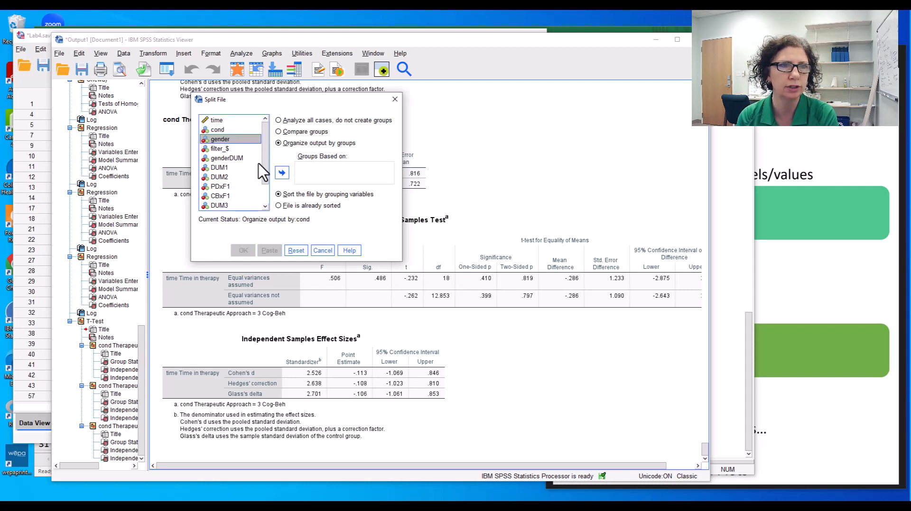
{"action": "left_click", "coordinate": [282, 173]}
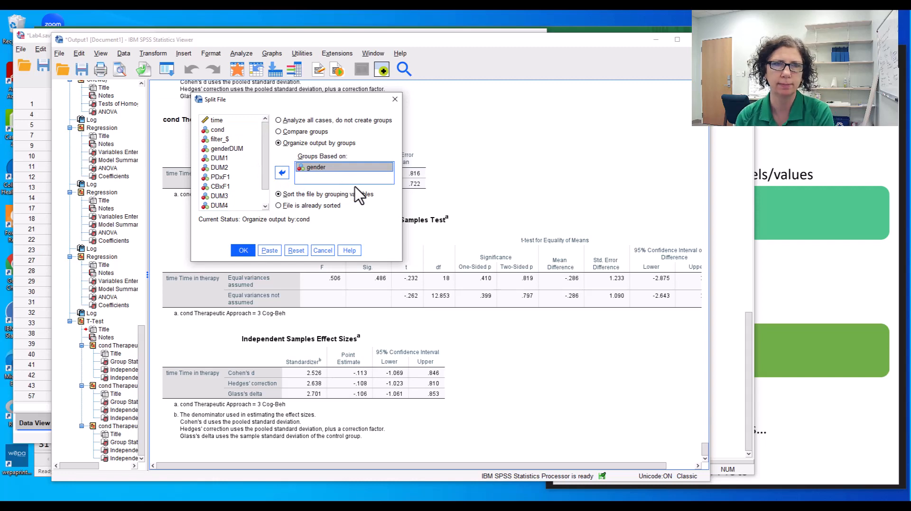
{"action": "left_click", "coordinate": [268, 251]}
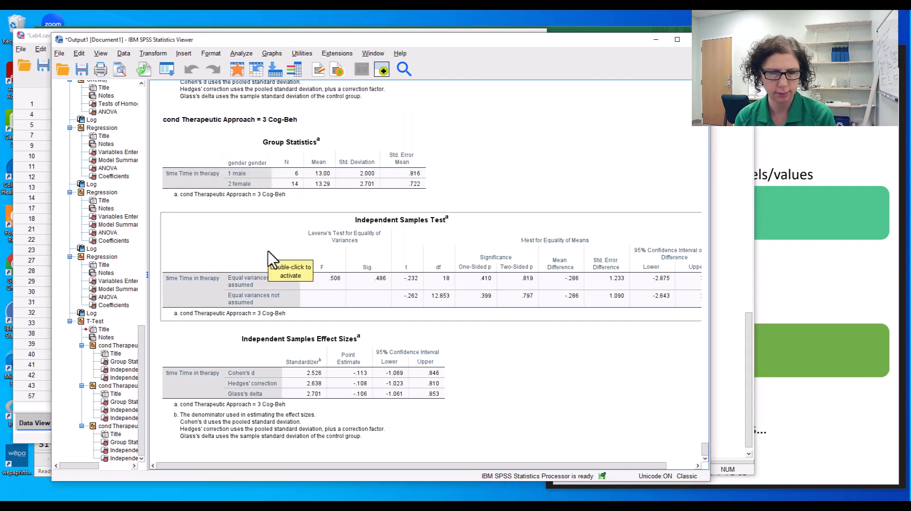
Step: Run the pasted SORT CASES and SPLIT FILE SEPARATE BY gender commands from the Lab4 video syntax
{"action": "key", "text": "alt+Tab"}
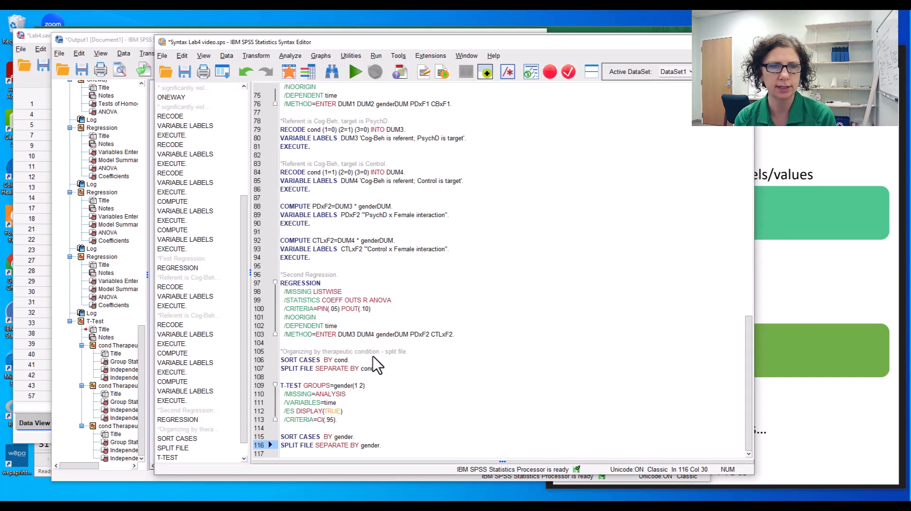
{"action": "left_click_drag", "start_coordinate": [391, 447], "coordinate": [276, 434]}
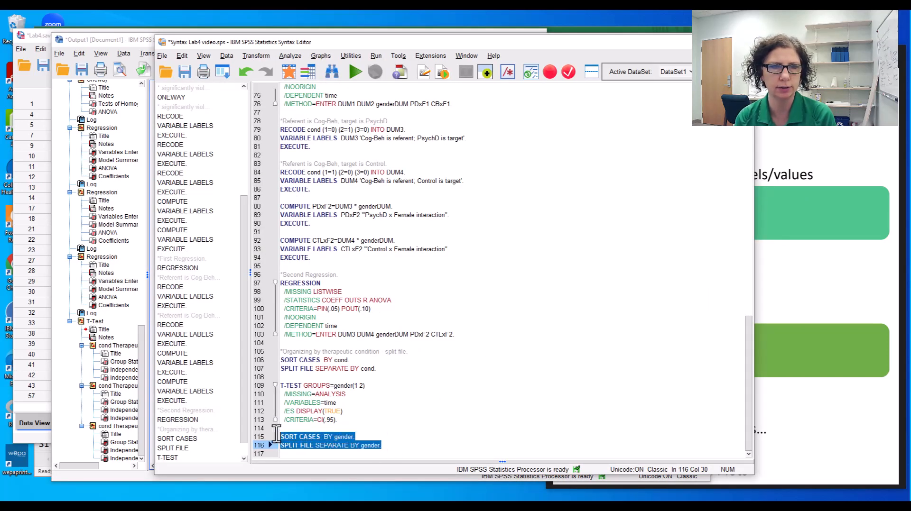
{"action": "left_click", "coordinate": [354, 72]}
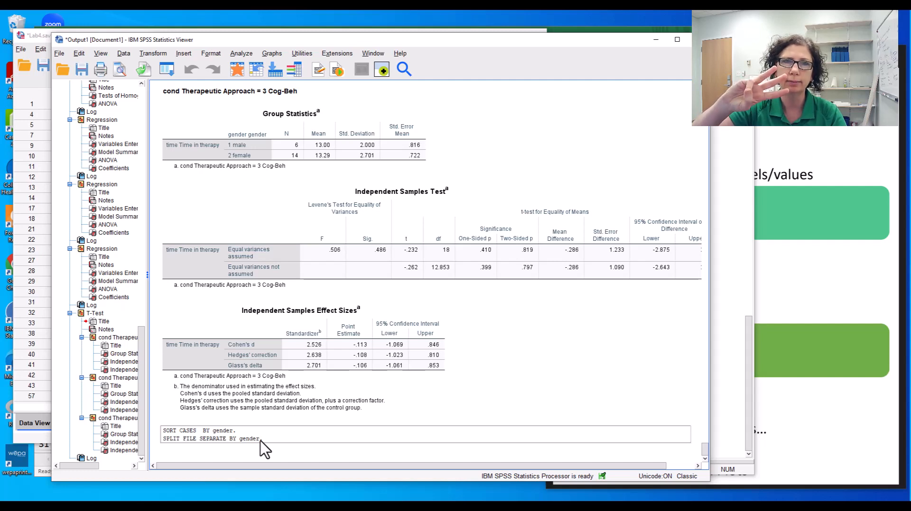
Step: Set up a fresh One-Way ANOVA with time as the dependent variable and cond as the factor
{"action": "key", "text": "alt+Tab"}
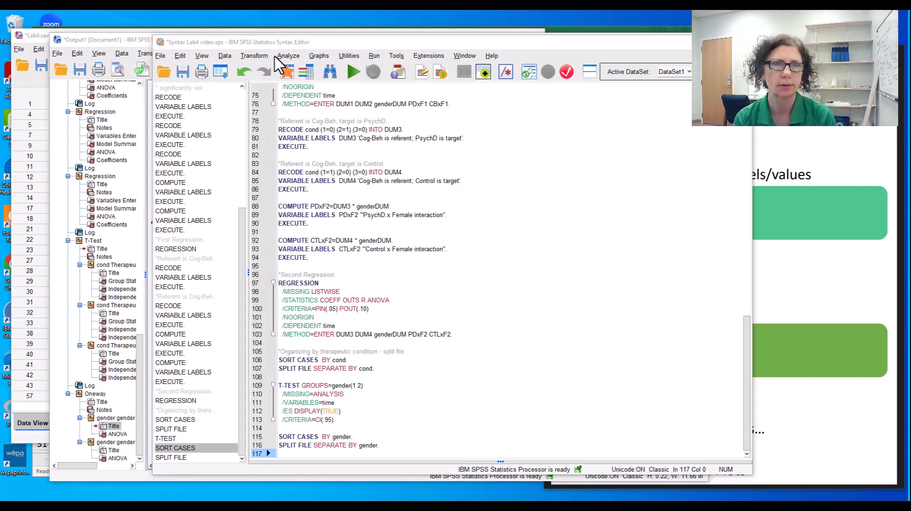
{"action": "left_click", "coordinate": [289, 56]}
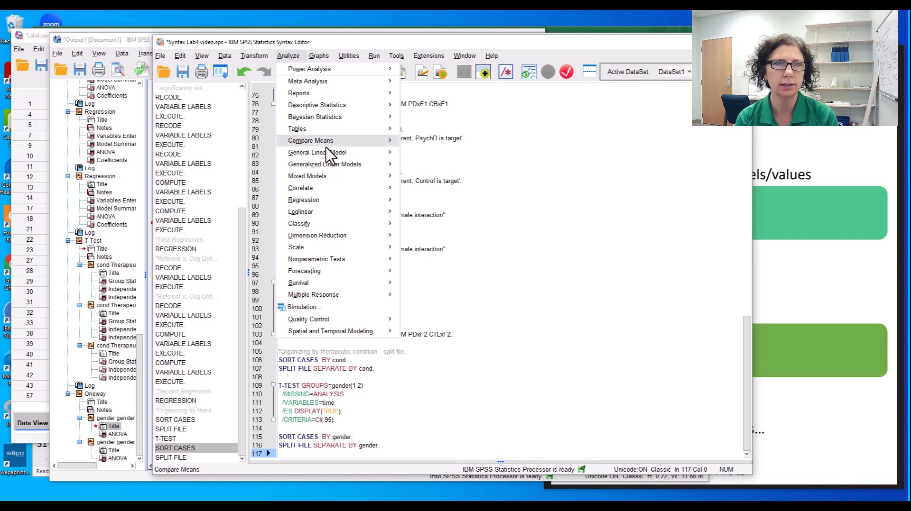
{"action": "mouse_move", "coordinate": [325, 141]}
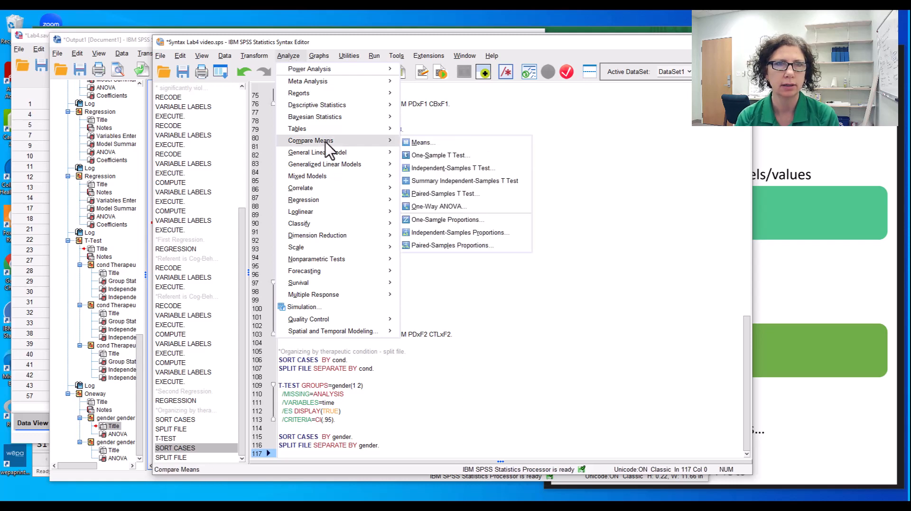
{"action": "left_click", "coordinate": [453, 207]}
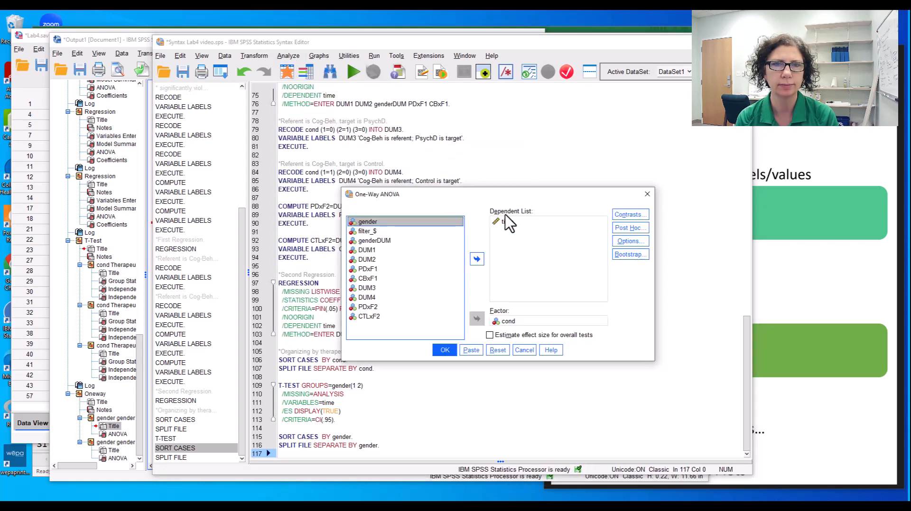
{"action": "left_click", "coordinate": [501, 355]}
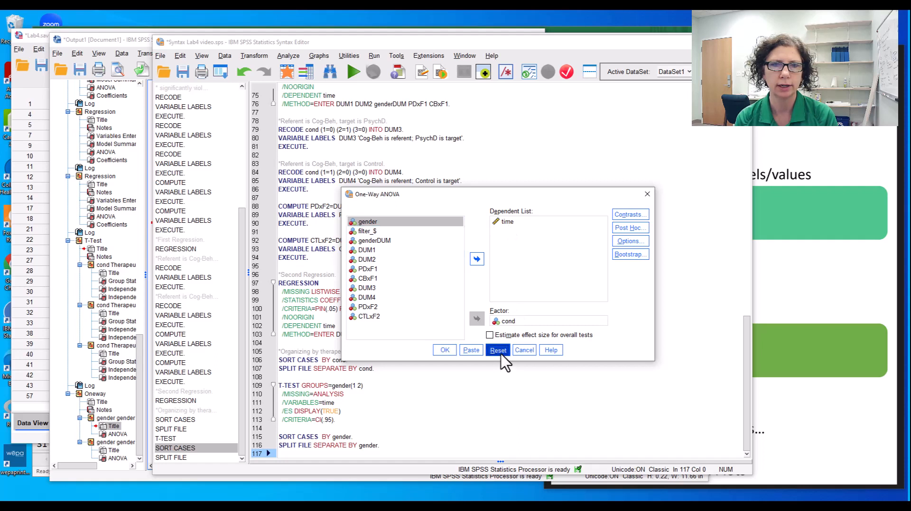
{"action": "left_click", "coordinate": [476, 259]}
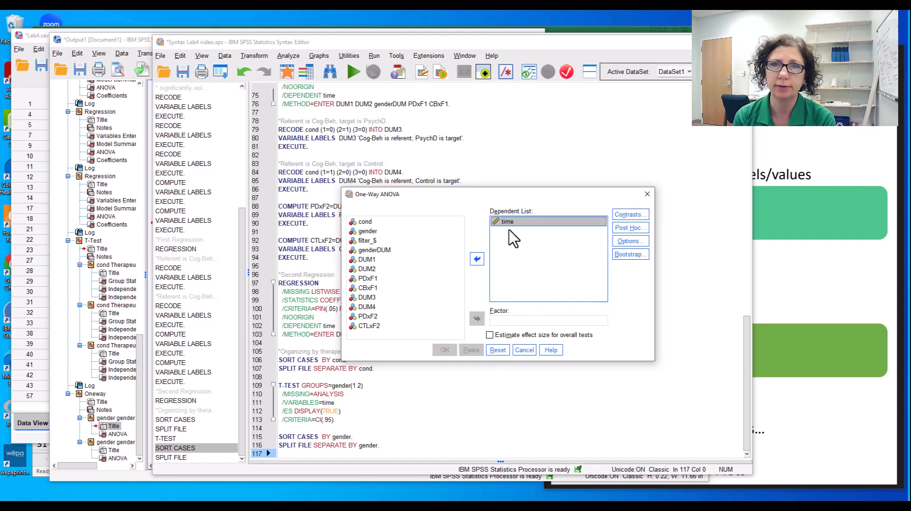
{"action": "left_click", "coordinate": [364, 223]}
{"action": "left_click", "coordinate": [477, 318]}
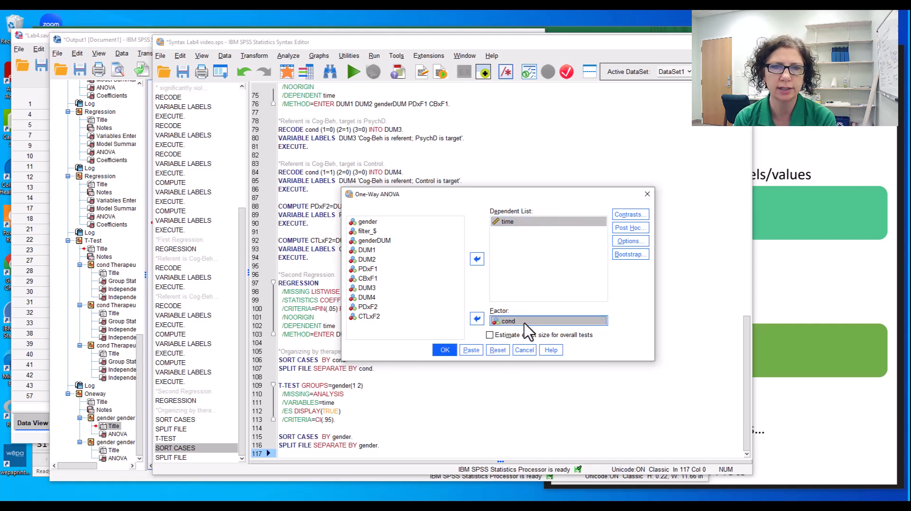
Step: Request Tukey post hoc multiple comparisons for the one-way ANOVA
{"action": "left_click", "coordinate": [631, 228]}
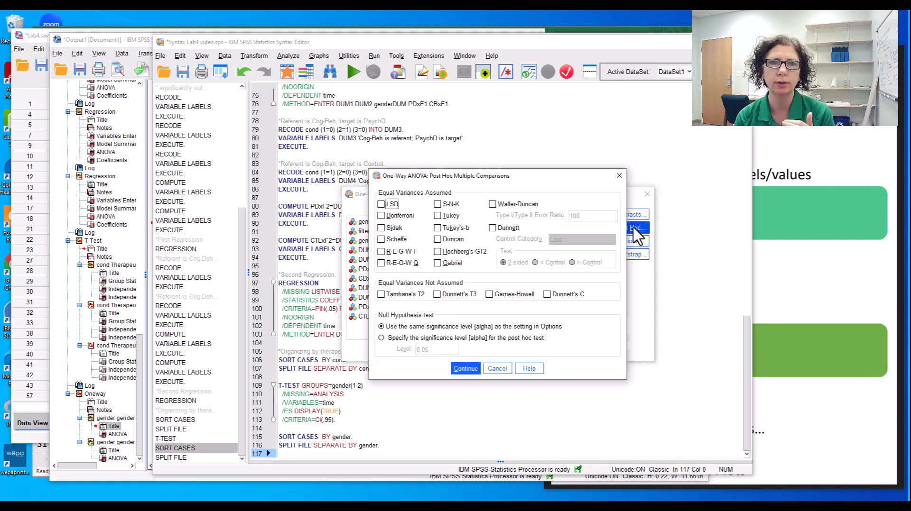
{"action": "left_click", "coordinate": [437, 216]}
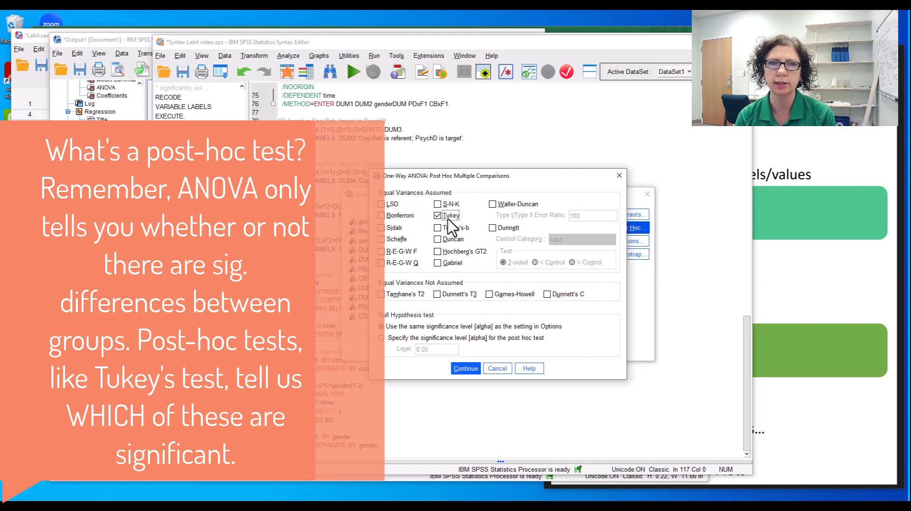
{"action": "left_click", "coordinate": [464, 369]}
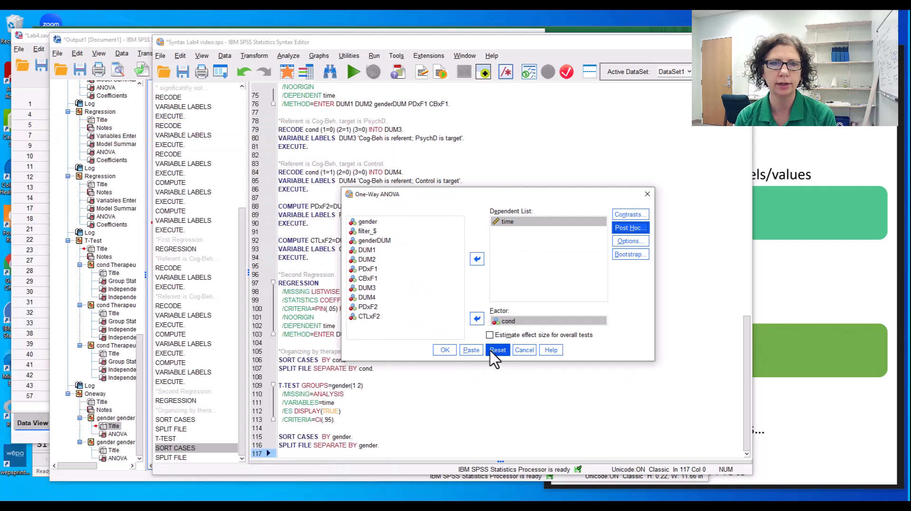
Step: Paste the one-way ANOVA syntax and run the new ONEWAY time BY cond block
{"action": "left_click", "coordinate": [471, 350]}
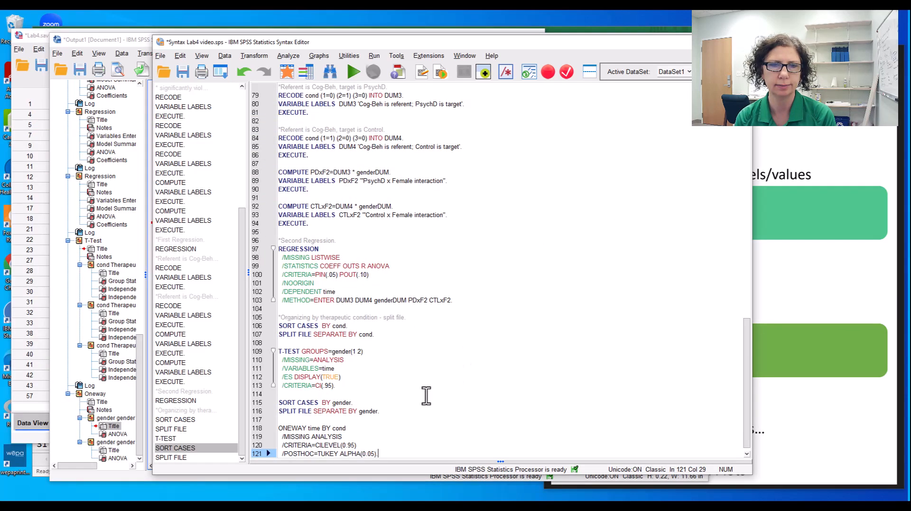
{"action": "left_click_drag", "start_coordinate": [386, 446], "coordinate": [279, 414]}
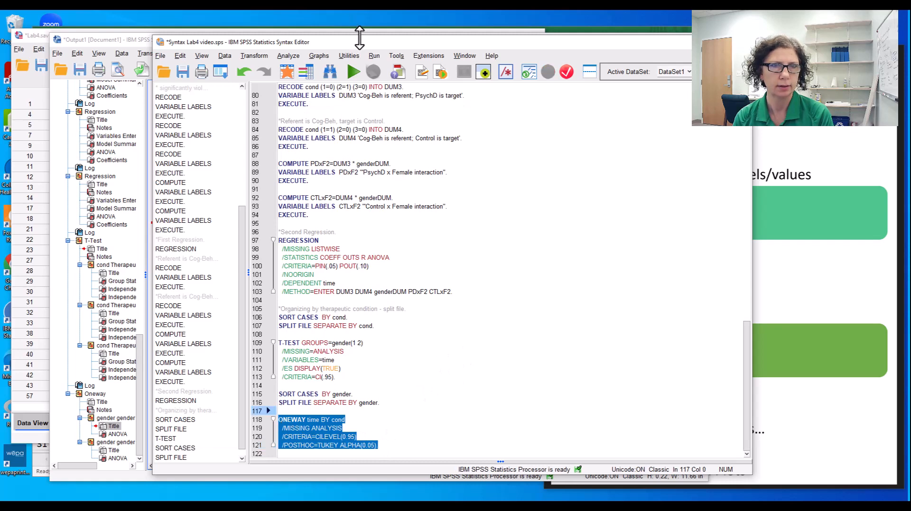
{"action": "left_click", "coordinate": [353, 72]}
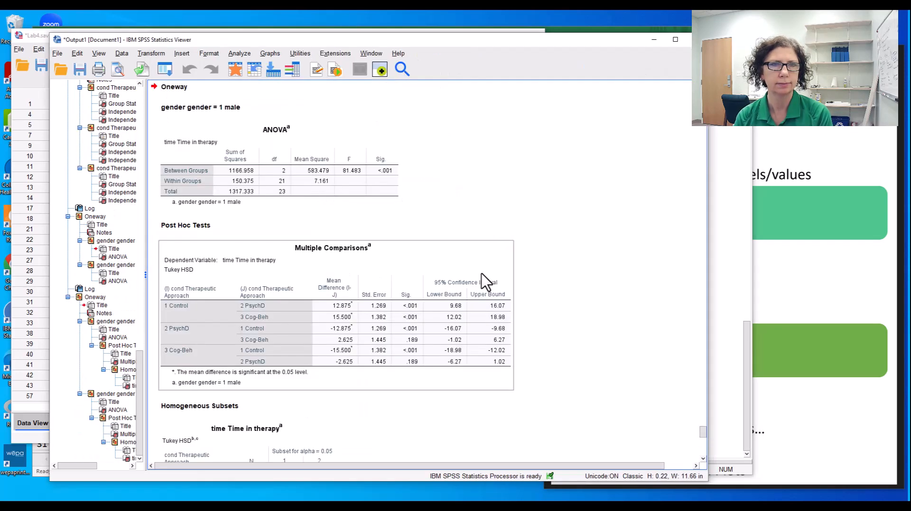
Step: Examine the male group's ANOVA table for the F value and significance of condition on time in therapy
{"action": "left_click", "coordinate": [238, 134]}
{"action": "left_click", "coordinate": [508, 209]}
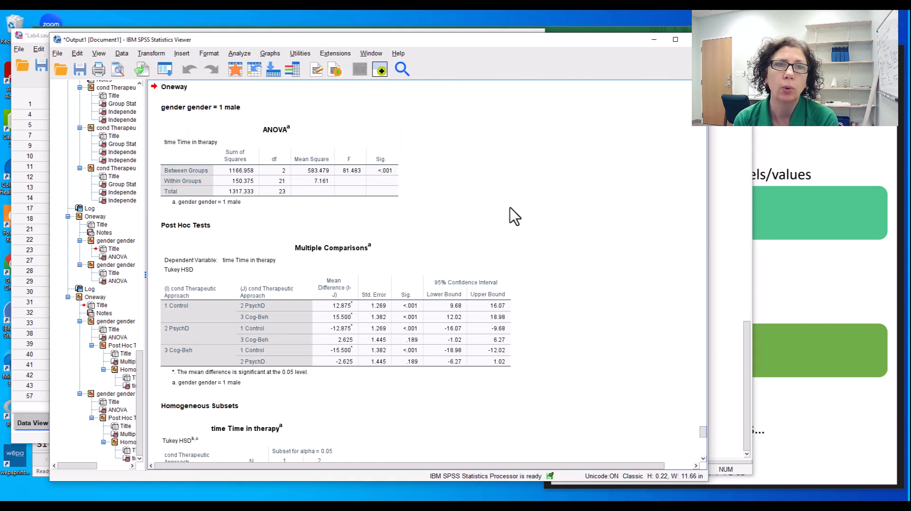
{"action": "left_click", "coordinate": [231, 110]}
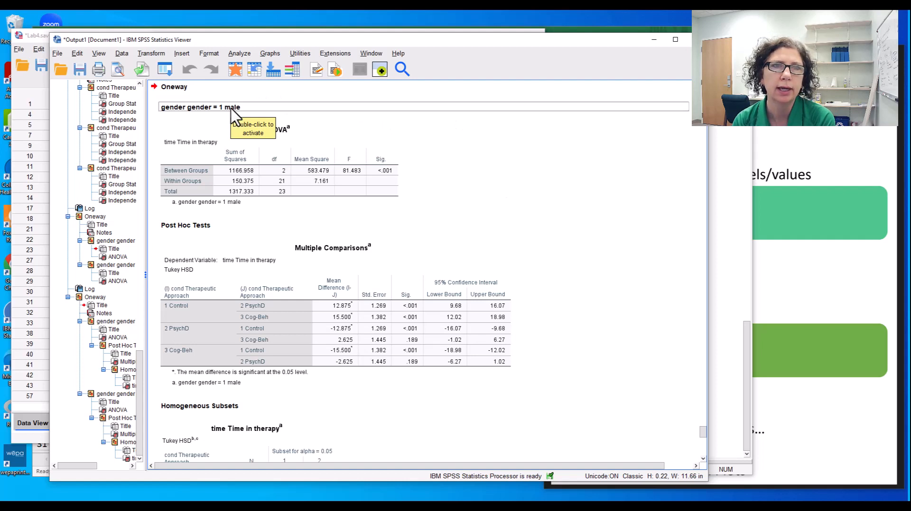
{"action": "left_click", "coordinate": [363, 189]}
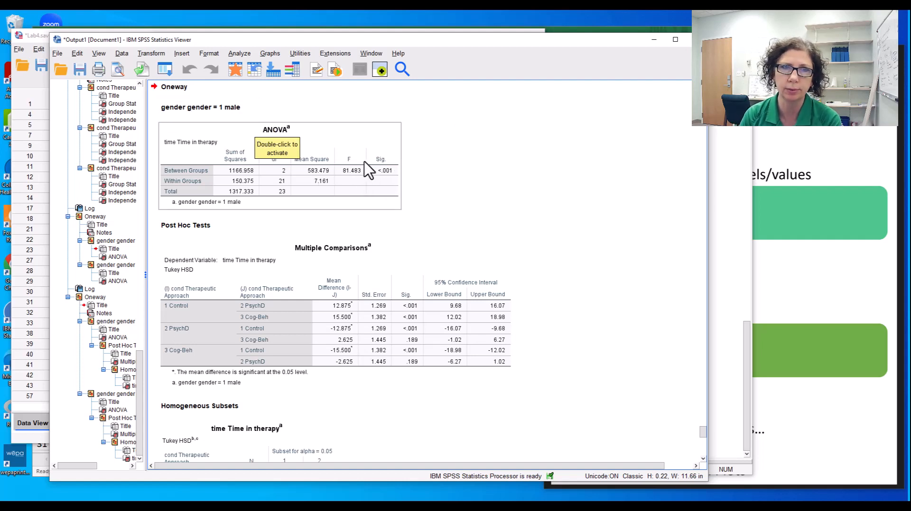
{"action": "left_click", "coordinate": [467, 213]}
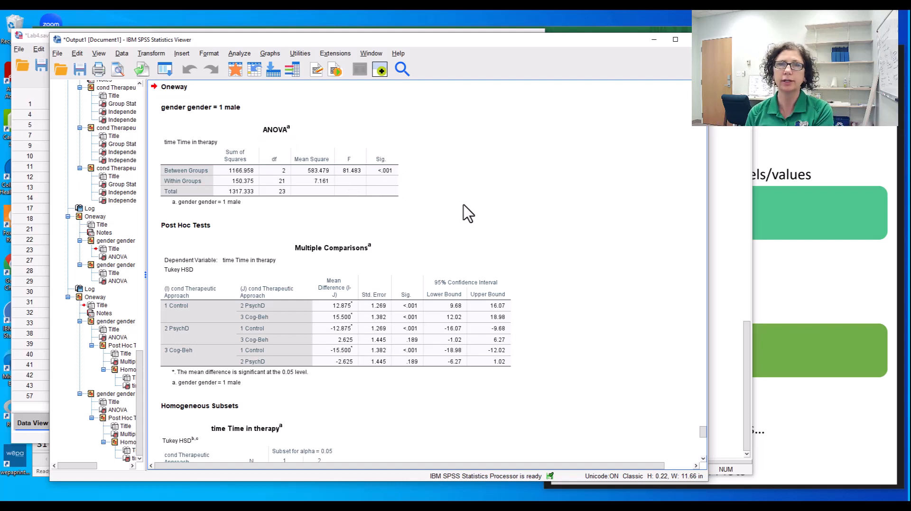
{"action": "left_click", "coordinate": [392, 174]}
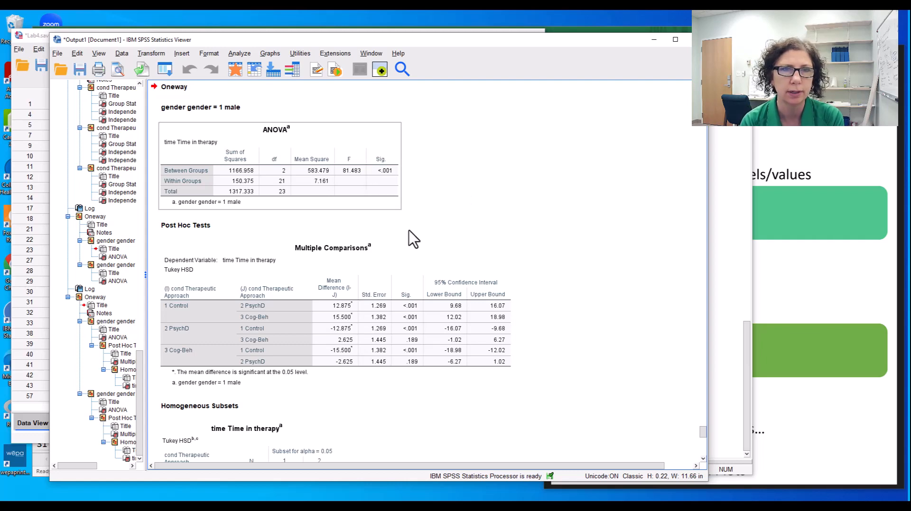
Step: Examine the male group's Tukey HSD multiple comparisons between the Control, PsychD and Cog-Beh conditions
{"action": "left_click", "coordinate": [417, 251]}
{"action": "scroll", "coordinate": [402, 362], "scroll_direction": "down", "scroll_amount": 2}
{"action": "scroll", "coordinate": [403, 363], "scroll_direction": "down", "scroll_amount": 2}
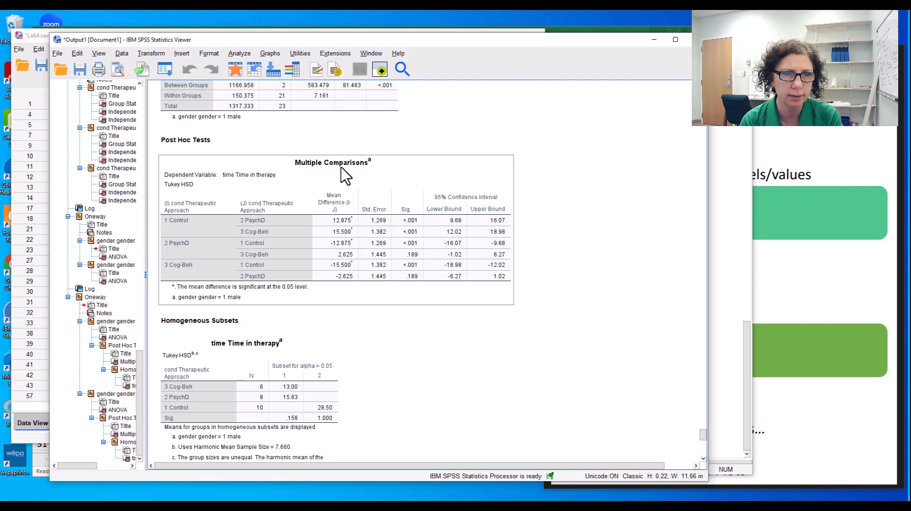
{"action": "left_click", "coordinate": [470, 323]}
{"action": "left_click", "coordinate": [450, 284]}
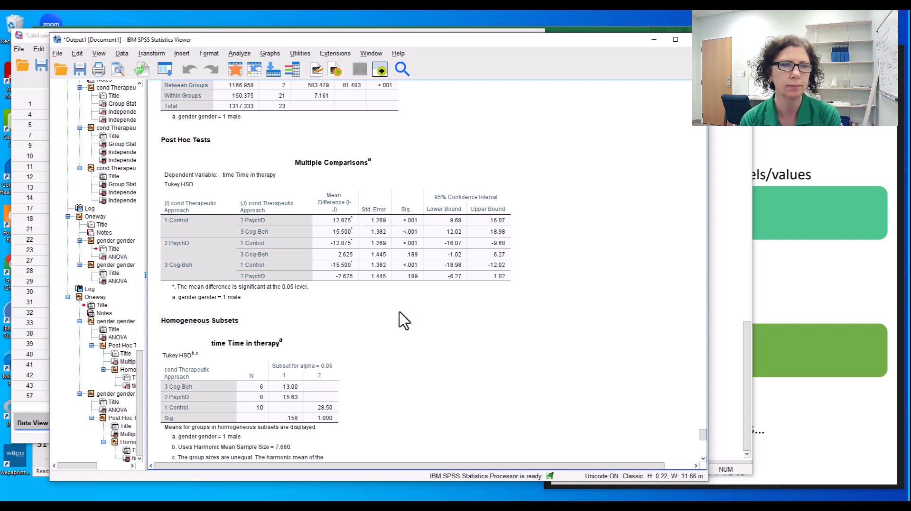
Step: Examine the female group's ANOVA, Tukey HSD multiple comparisons and homogeneous subsets for time in therapy
{"action": "scroll", "coordinate": [403, 317], "scroll_direction": "down", "scroll_amount": 3}
{"action": "scroll", "coordinate": [403, 317], "scroll_direction": "down", "scroll_amount": 9}
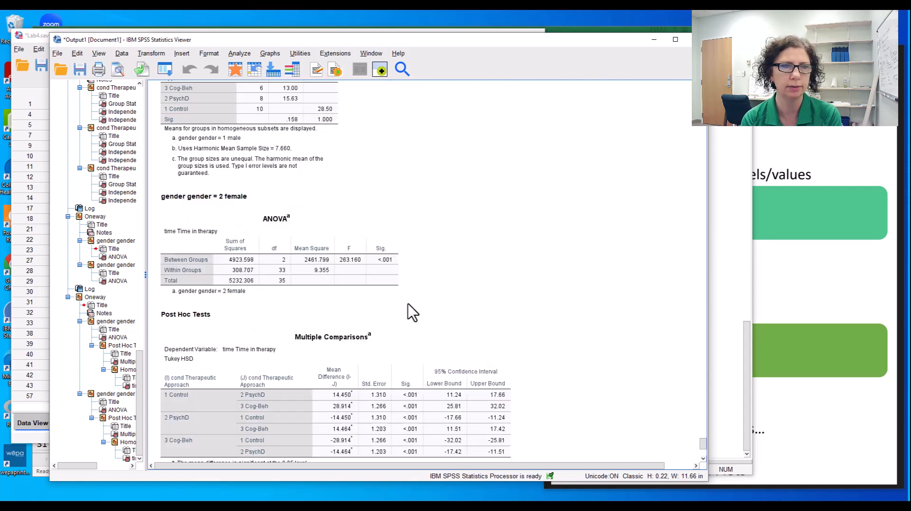
{"action": "scroll", "coordinate": [434, 290], "scroll_direction": "down", "scroll_amount": 2}
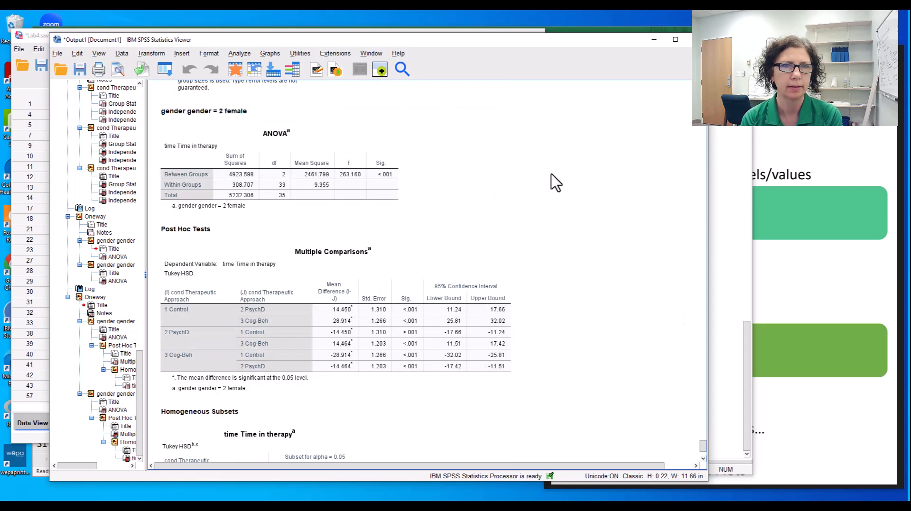
{"action": "scroll", "coordinate": [555, 199], "scroll_direction": "down", "scroll_amount": 1}
{"action": "left_click", "coordinate": [425, 290]}
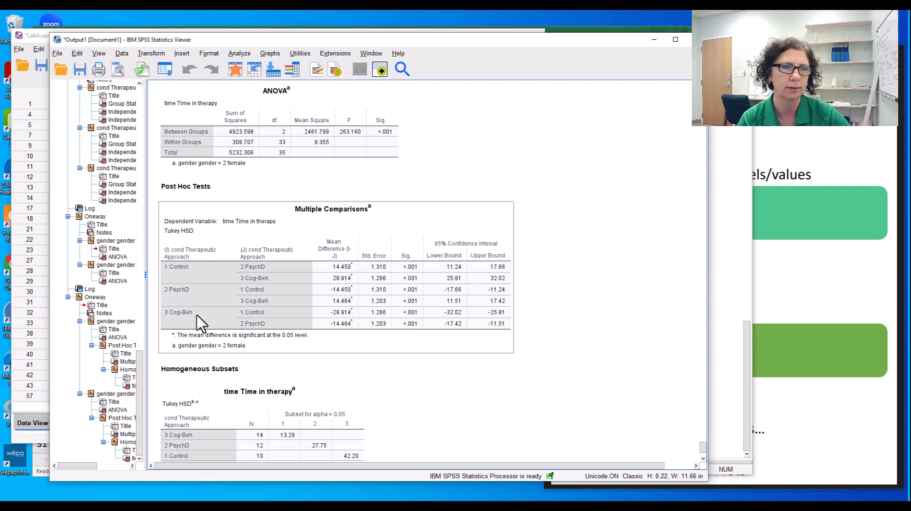
{"action": "scroll", "coordinate": [199, 323], "scroll_direction": "down", "scroll_amount": 3}
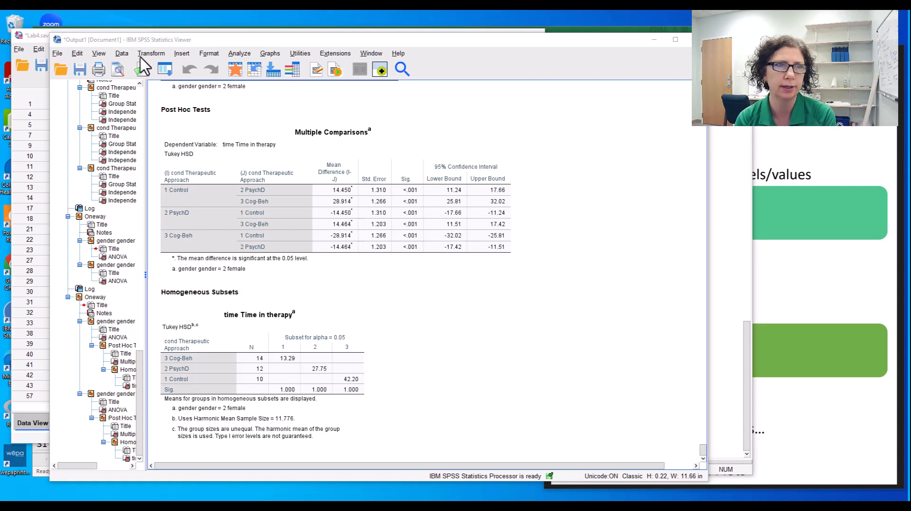
Step: Set the file split to analyze all cases without creating groups, and paste its syntax
{"action": "left_click", "coordinate": [122, 53]}
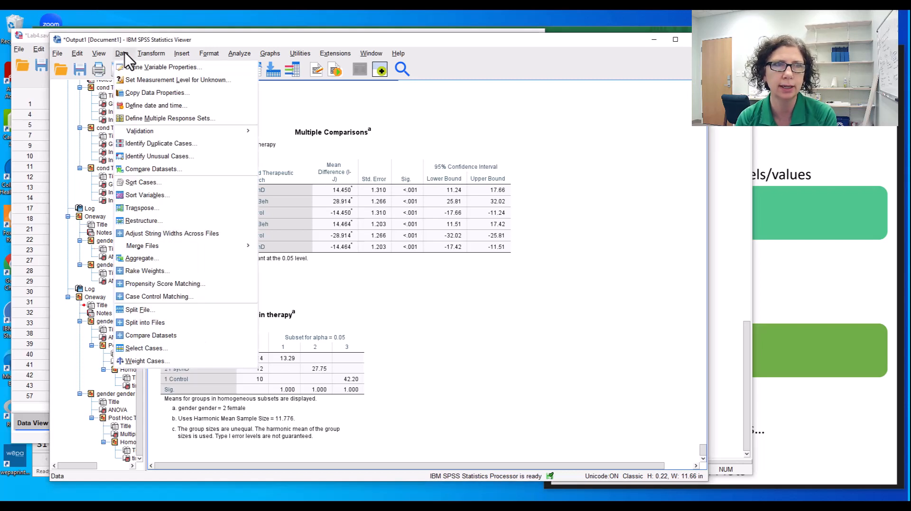
{"action": "left_click", "coordinate": [145, 311]}
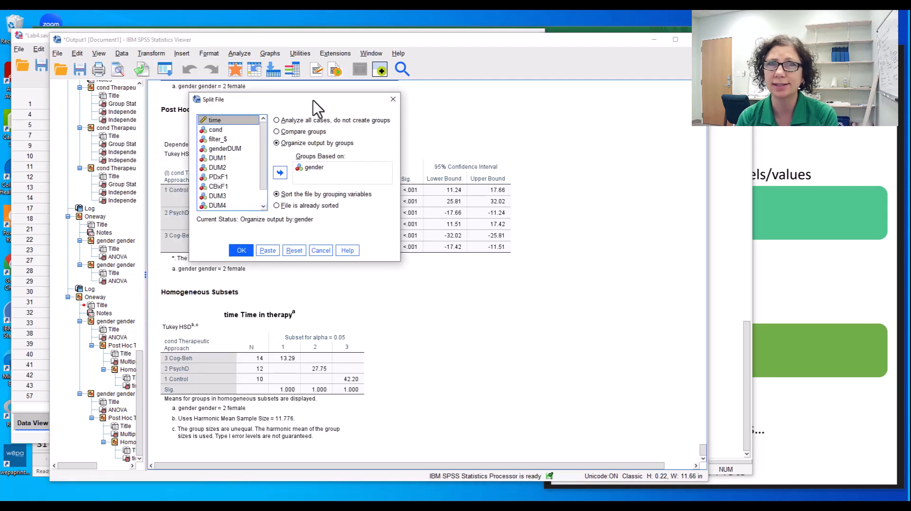
{"action": "left_click", "coordinate": [281, 121]}
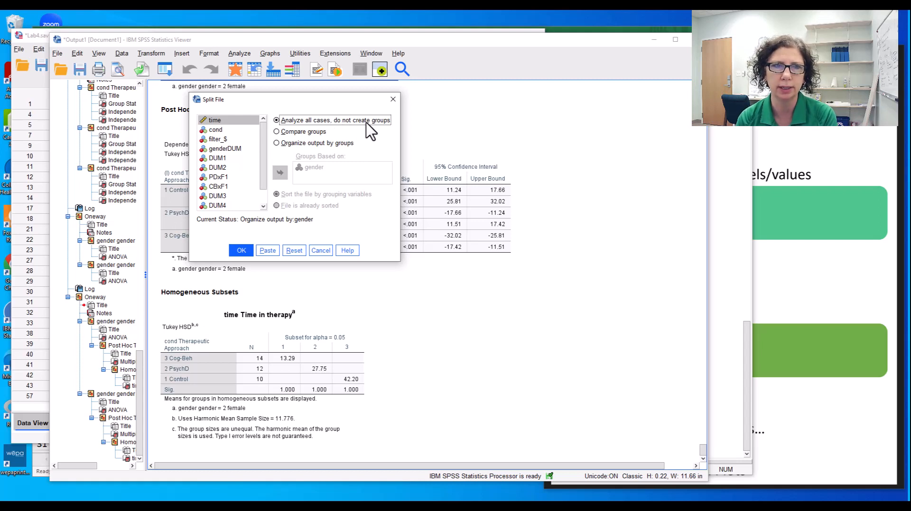
{"action": "left_click", "coordinate": [267, 251]}
Step: Run only the SPLIT FILE OFF command from the Lab4 syntax file
{"action": "key", "text": "alt+Tab"}
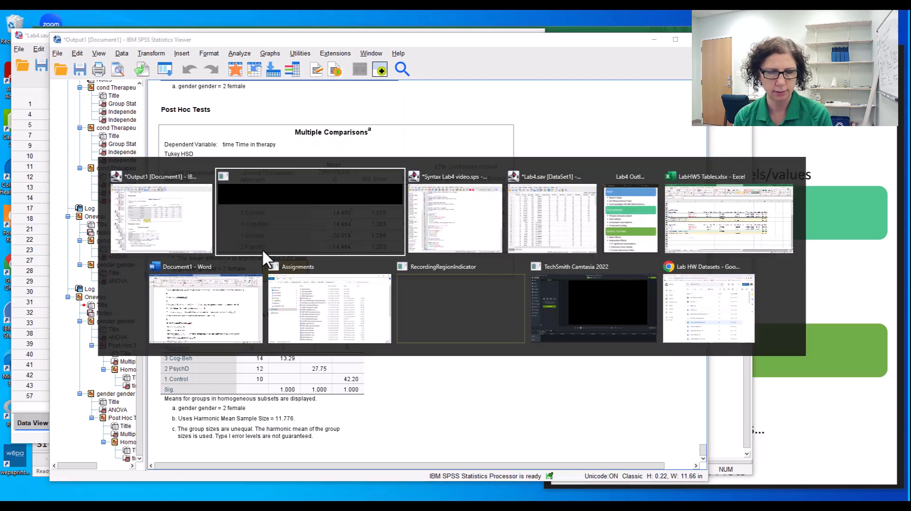
{"action": "key", "text": "alt+Tab"}
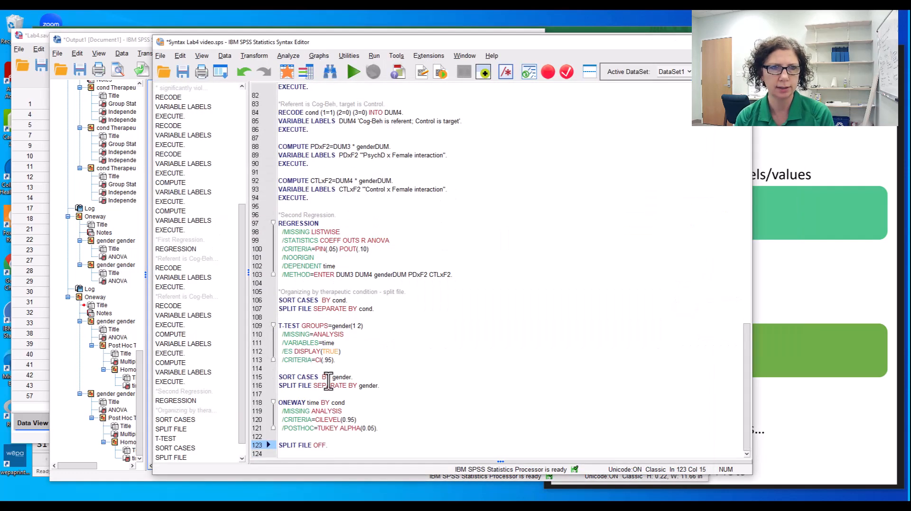
{"action": "left_click_drag", "start_coordinate": [331, 446], "coordinate": [276, 448]}
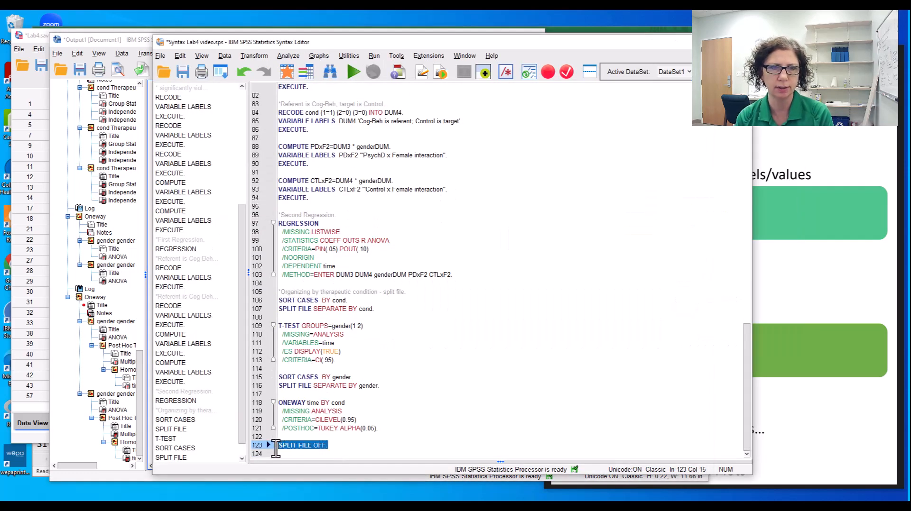
{"action": "left_click", "coordinate": [353, 73]}
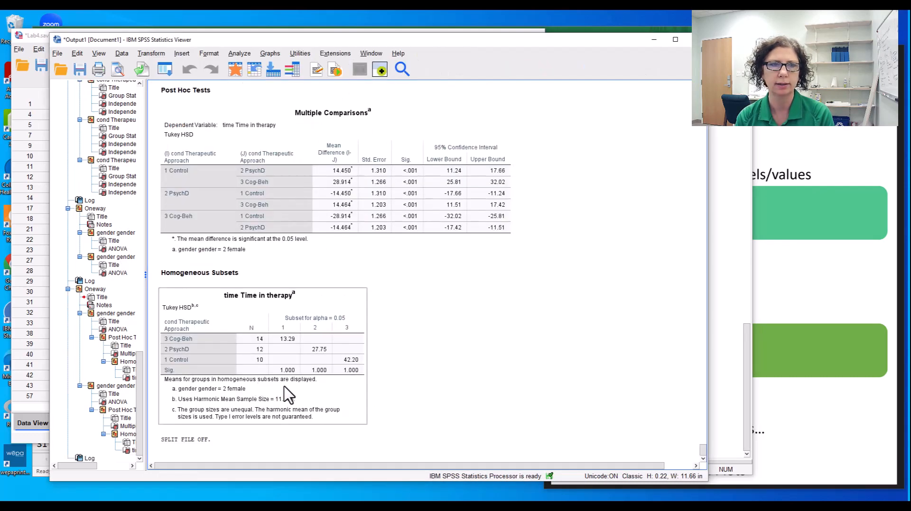
{"action": "left_click", "coordinate": [530, 297]}
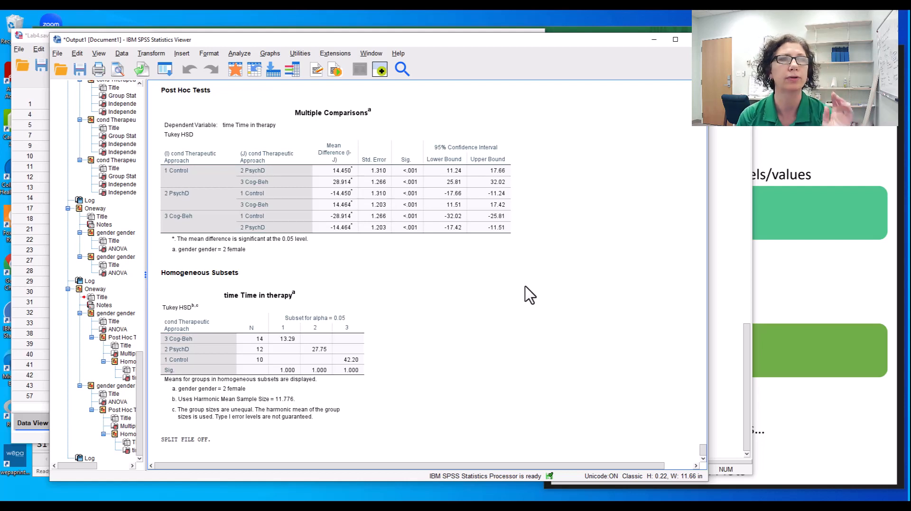
Step: Set up a univariate general linear model with time as the dependent variable and cond and gender as fixed factors
{"action": "left_click", "coordinate": [242, 54]}
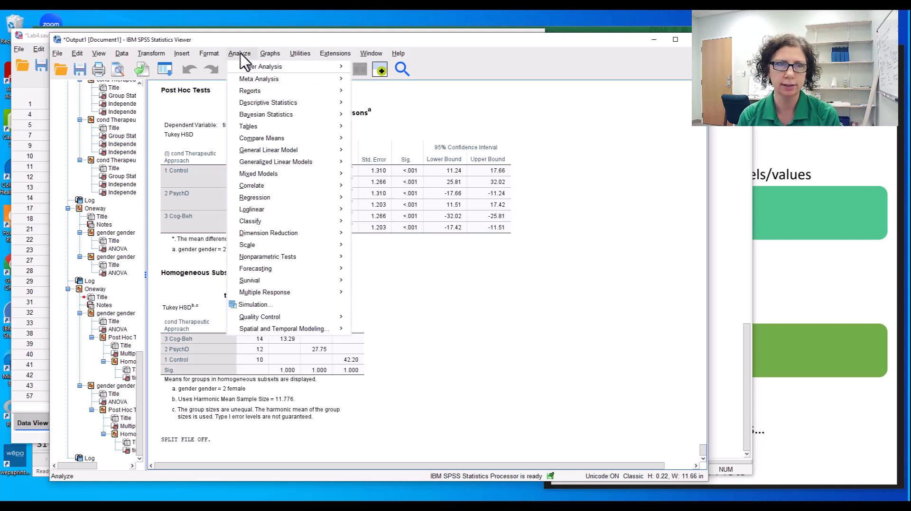
{"action": "mouse_move", "coordinate": [266, 152]}
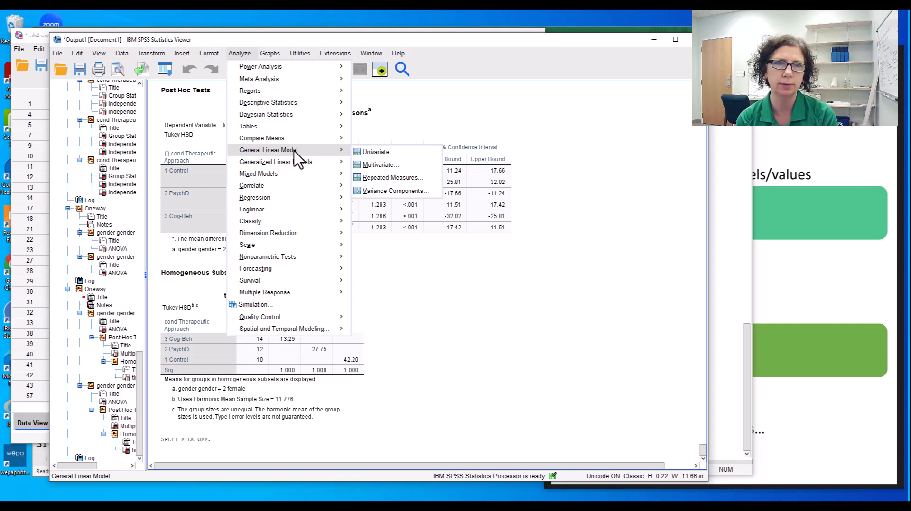
{"action": "left_click", "coordinate": [384, 159]}
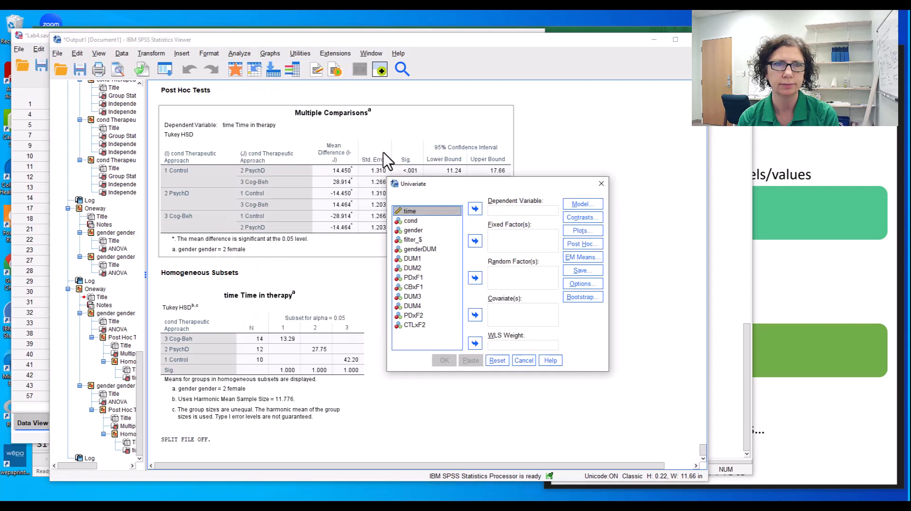
{"action": "left_click", "coordinate": [475, 208]}
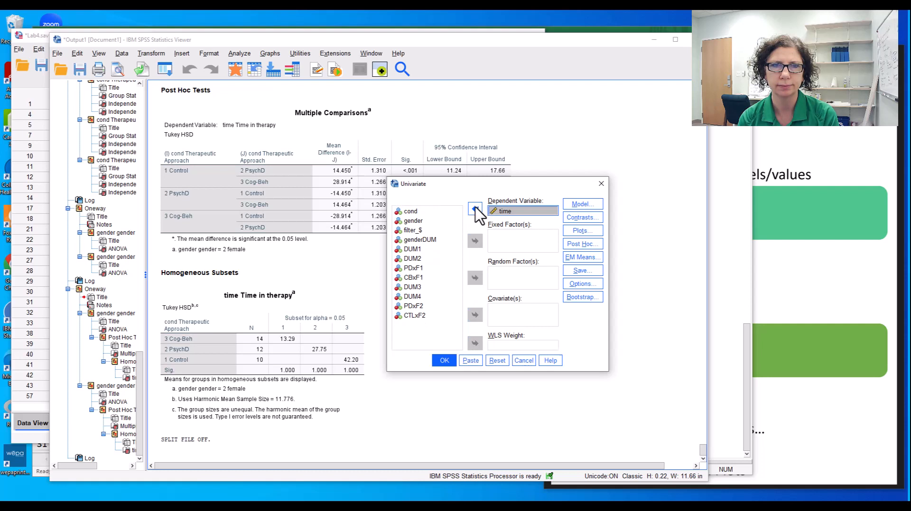
{"action": "left_click", "coordinate": [421, 221], "text": "ctrl"}
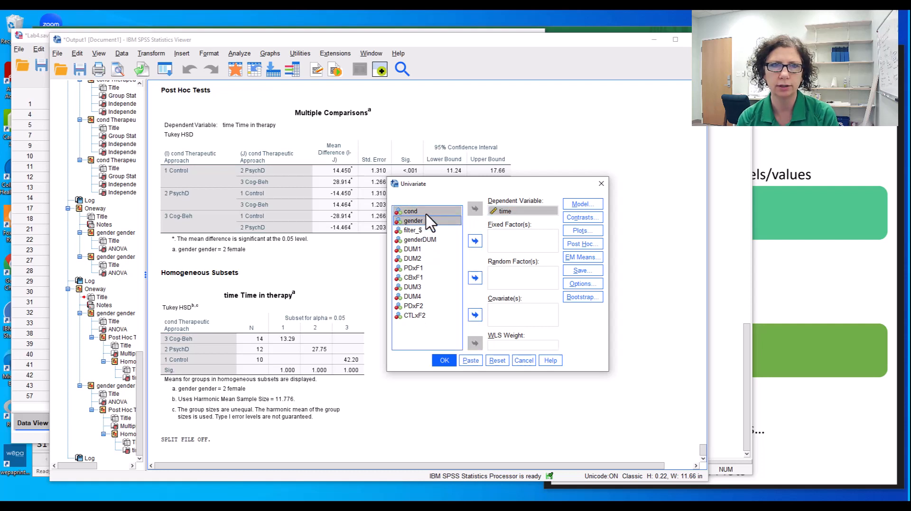
{"action": "left_click", "coordinate": [475, 241]}
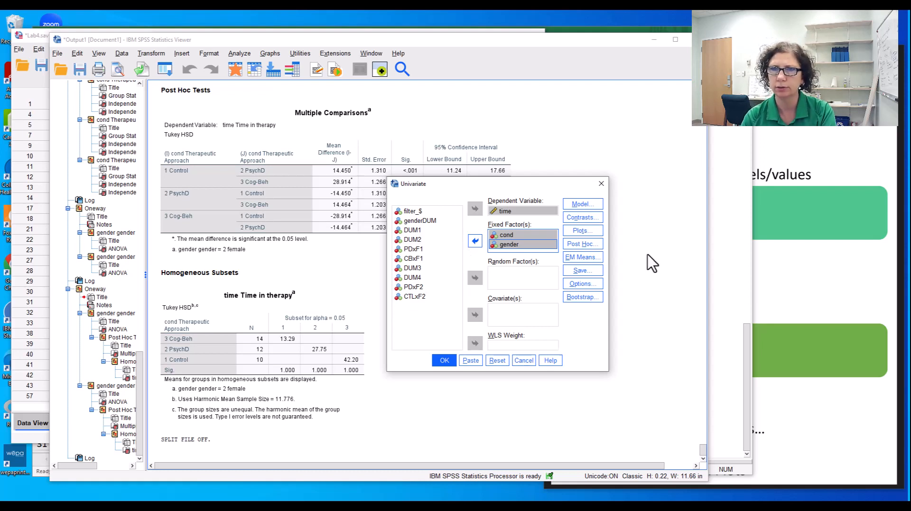
Step: Add a cond*gender profile line plot with cond on the horizontal axis and gender as separate lines
{"action": "left_click", "coordinate": [587, 233]}
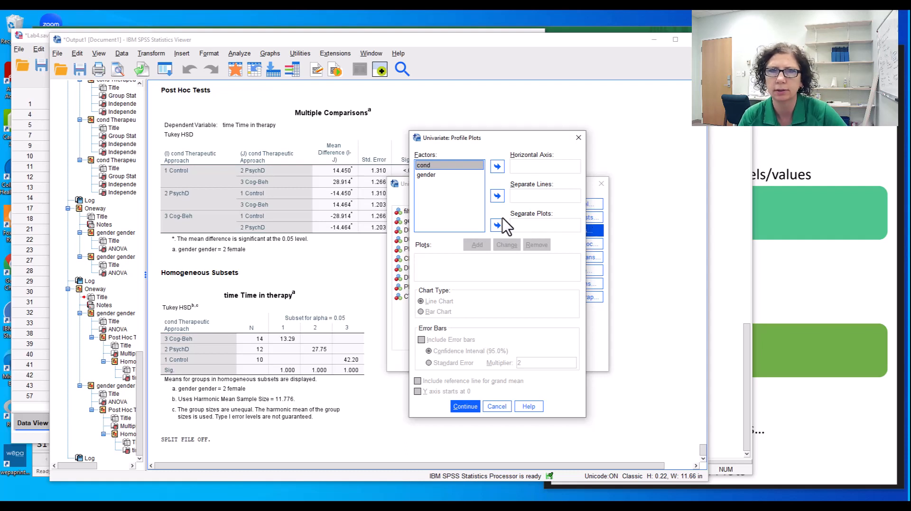
{"action": "left_click", "coordinate": [497, 167]}
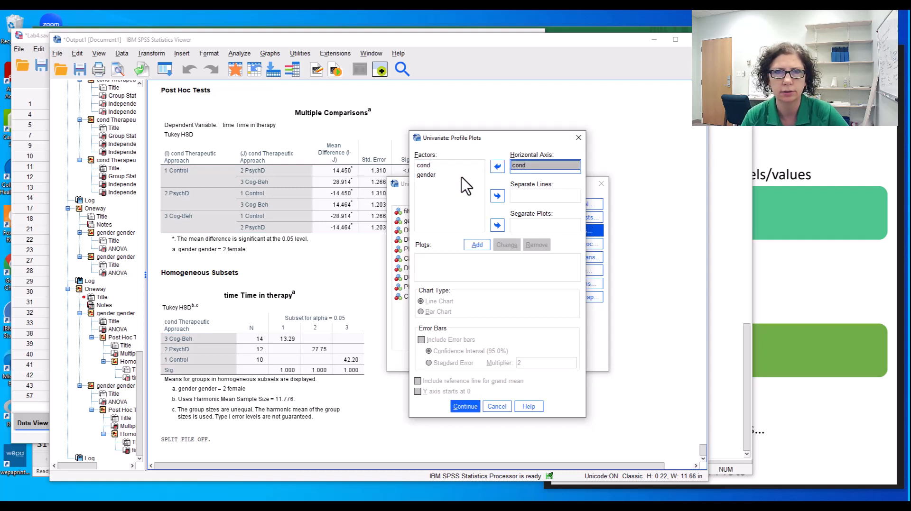
{"action": "left_click", "coordinate": [428, 175]}
{"action": "left_click", "coordinate": [497, 197]}
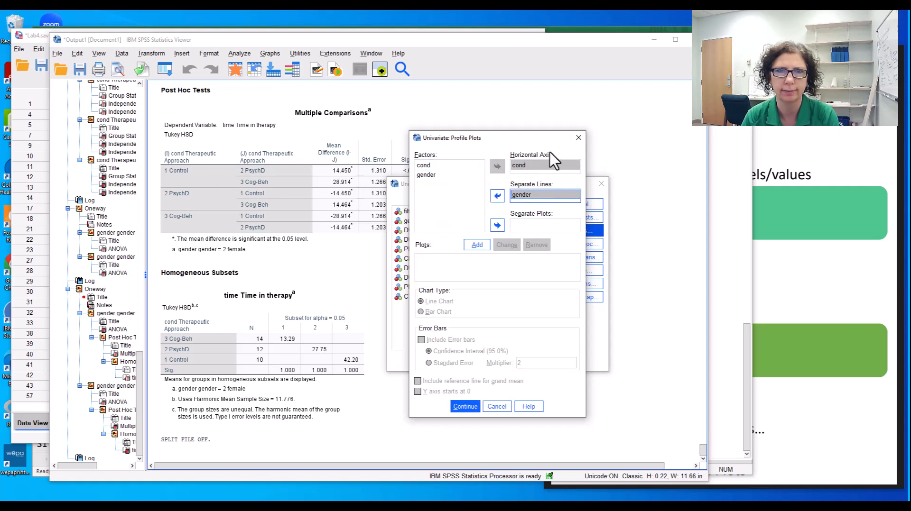
{"action": "left_click", "coordinate": [485, 246]}
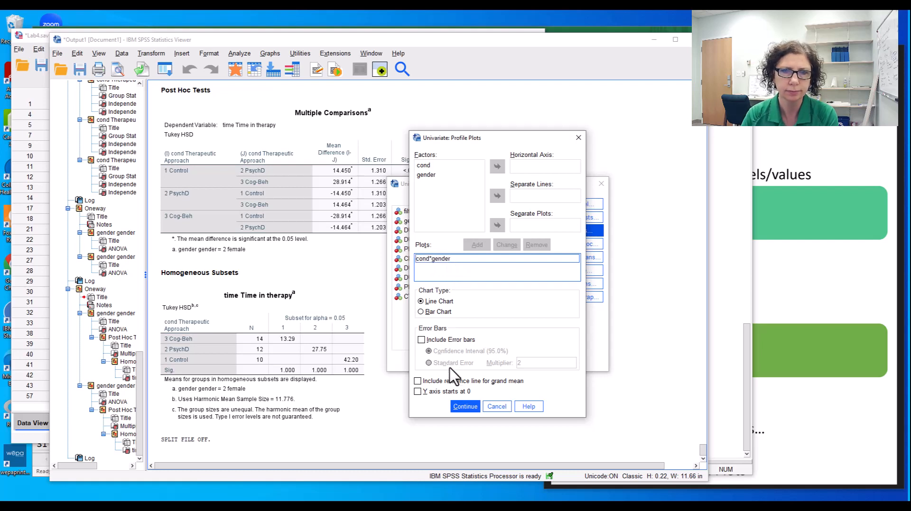
{"action": "left_click", "coordinate": [464, 407]}
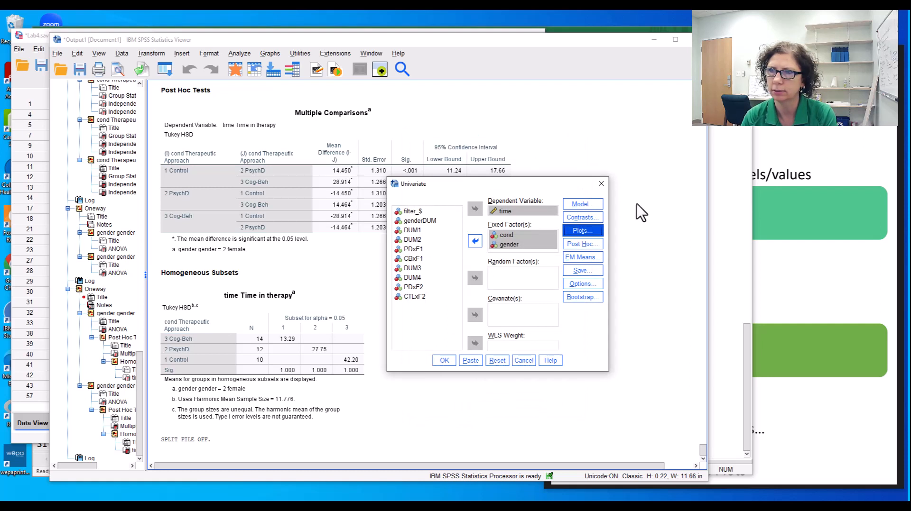
Step: Request estimated marginal means for the cond*gender interaction
{"action": "left_click", "coordinate": [589, 268]}
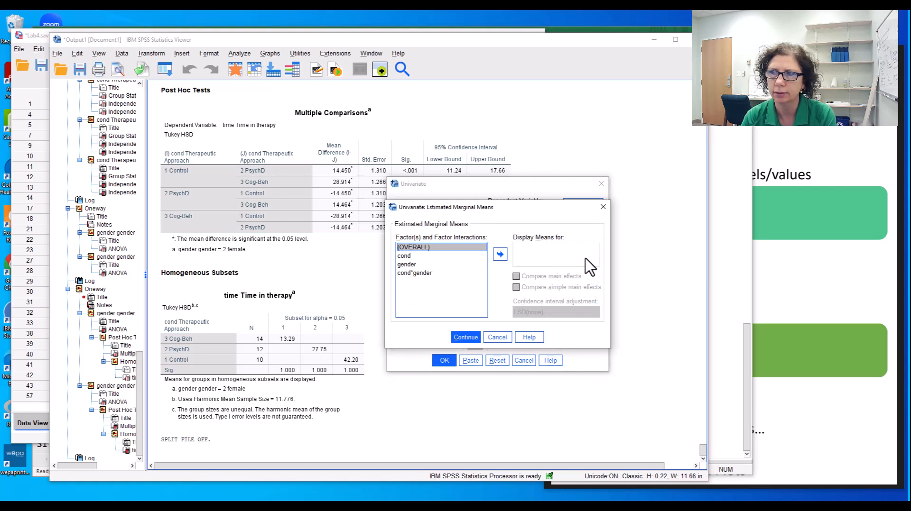
{"action": "left_click", "coordinate": [415, 273]}
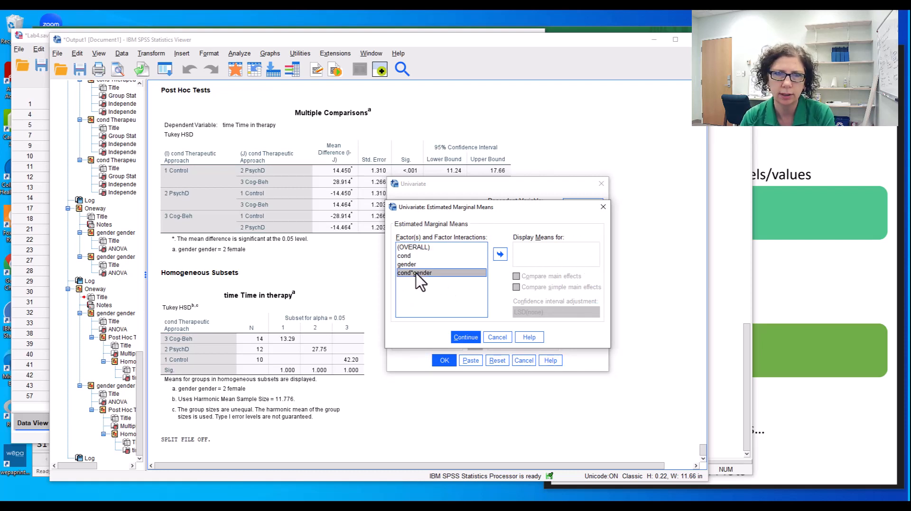
{"action": "left_click", "coordinate": [500, 255]}
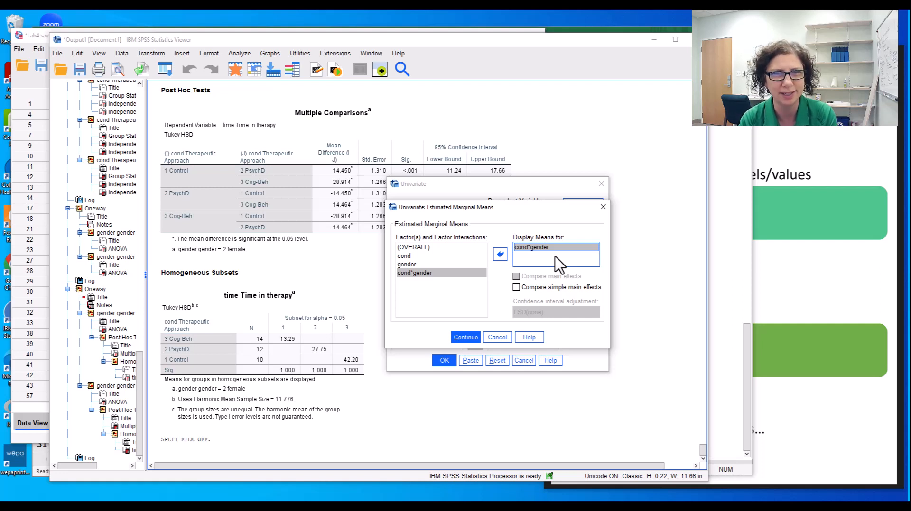
{"action": "left_click", "coordinate": [465, 337]}
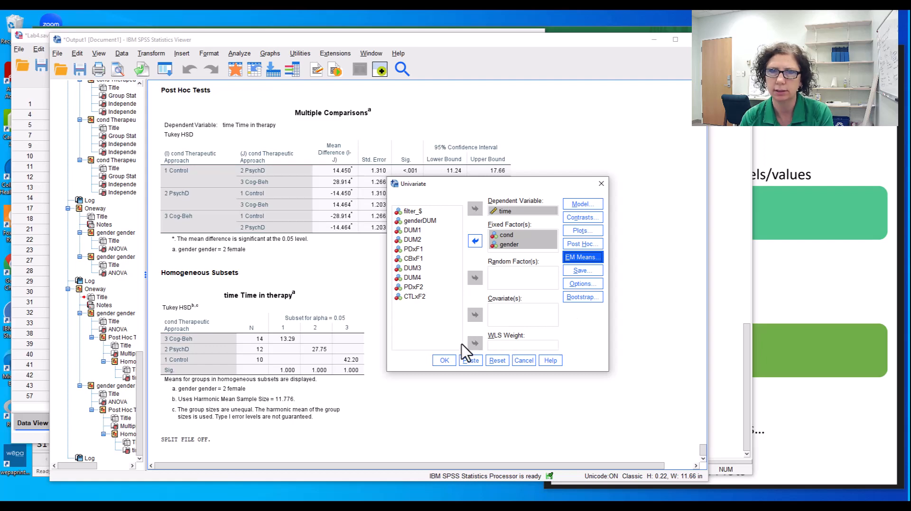
Step: Paste the univariate model's syntax and run the new UNIANOVA time BY cond gender block
{"action": "left_click", "coordinate": [467, 362]}
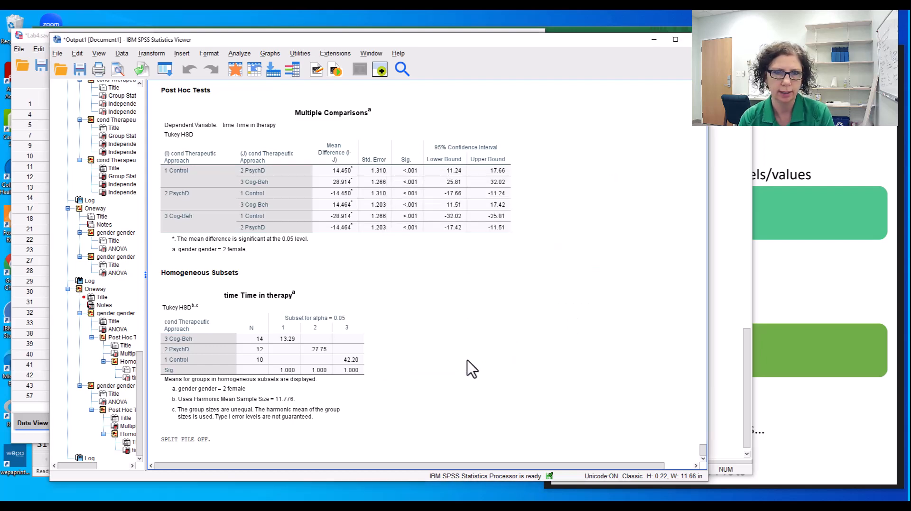
{"action": "key", "text": "alt+Tab"}
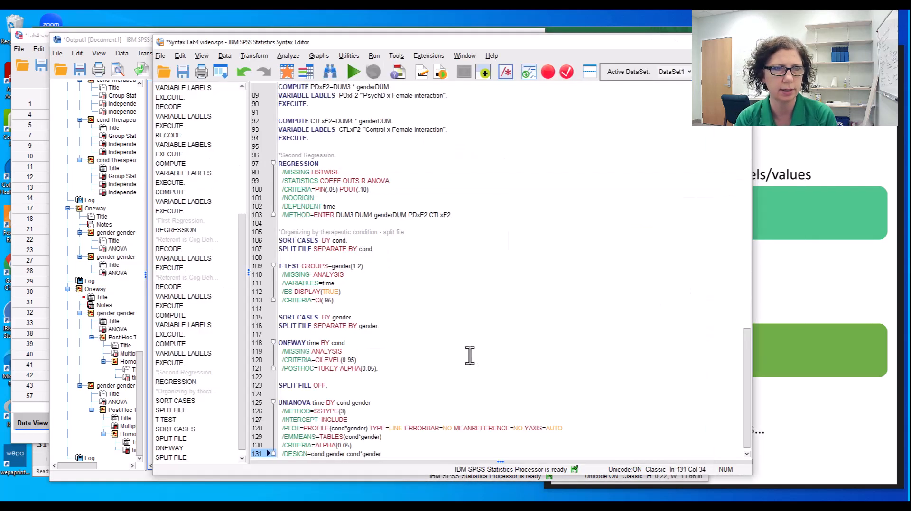
{"action": "scroll", "coordinate": [378, 396], "scroll_direction": "down", "scroll_amount": 1}
{"action": "left_click_drag", "start_coordinate": [393, 446], "coordinate": [278, 394]}
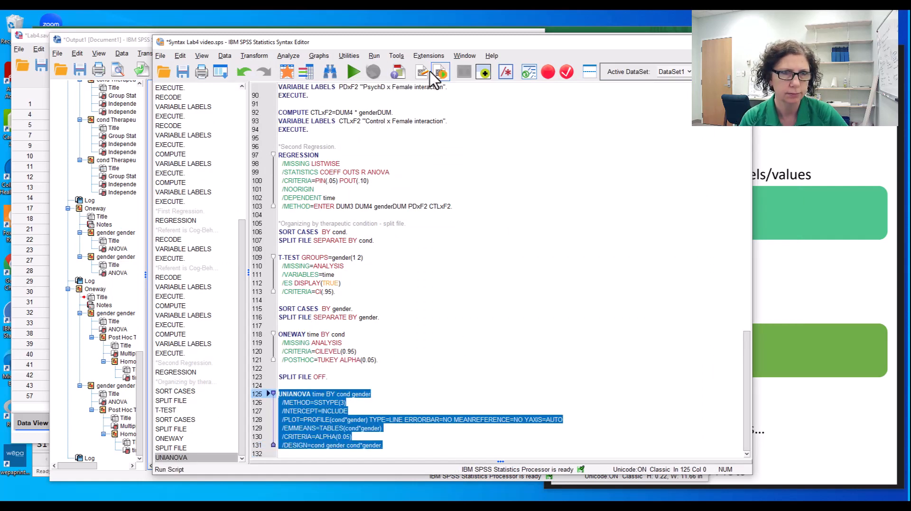
{"action": "left_click", "coordinate": [353, 71]}
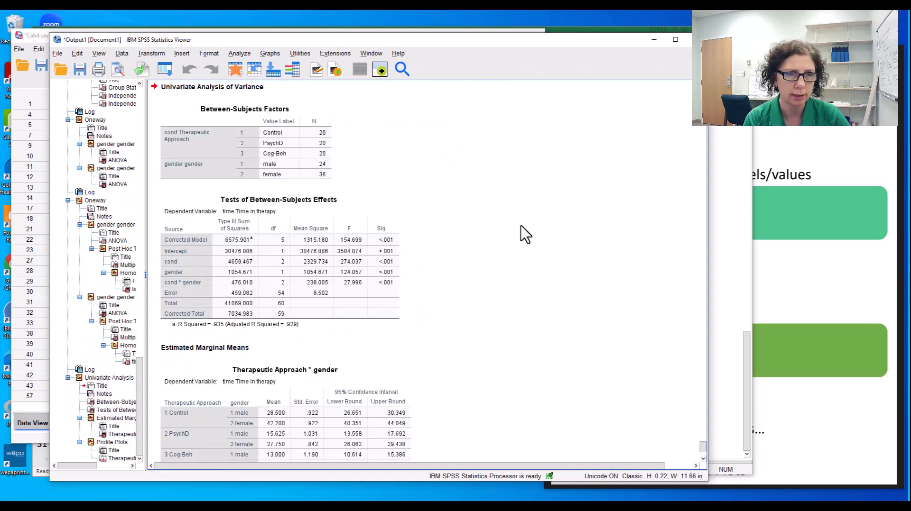
Step: Examine the Therapeutic Approach * gender estimated marginal means table for each condition's male and female means and standard errors
{"action": "scroll", "coordinate": [525, 234], "scroll_direction": "down", "scroll_amount": 3}
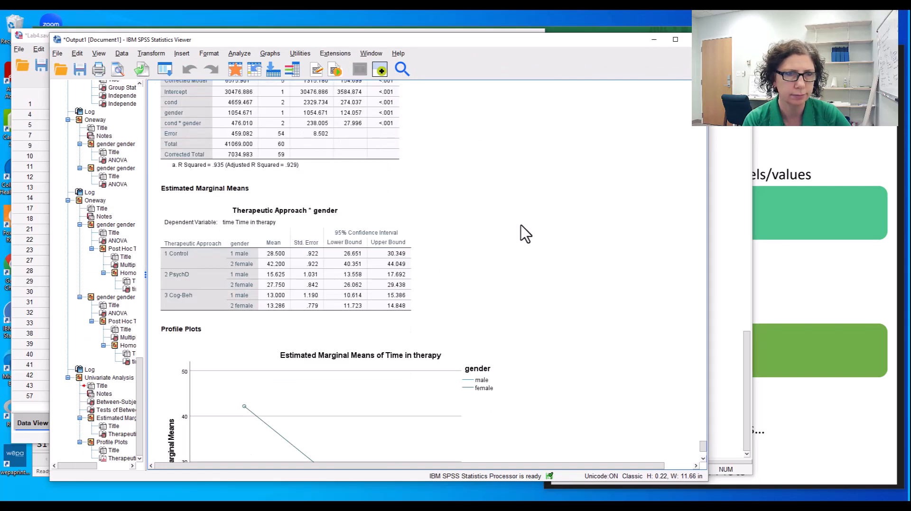
{"action": "scroll", "coordinate": [523, 234], "scroll_direction": "down", "scroll_amount": 1}
{"action": "left_click", "coordinate": [350, 217]}
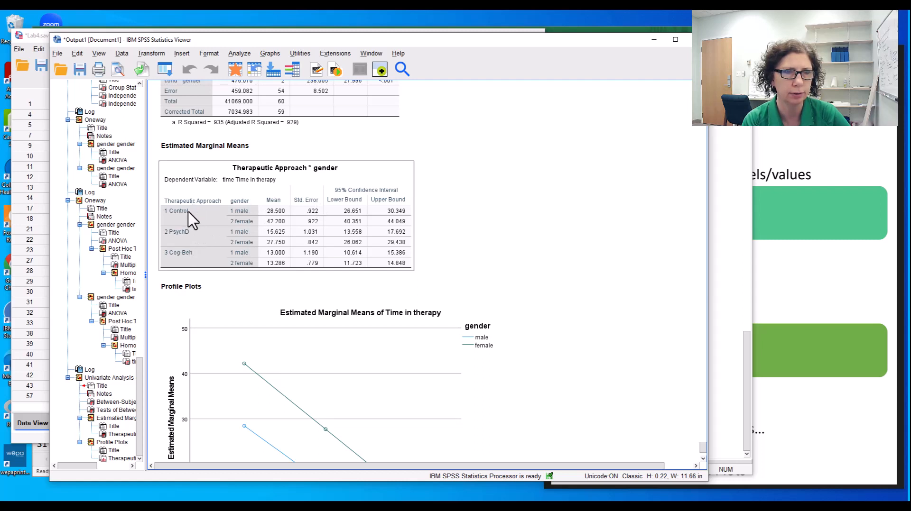
{"action": "left_click", "coordinate": [238, 276]}
{"action": "left_click", "coordinate": [239, 217]}
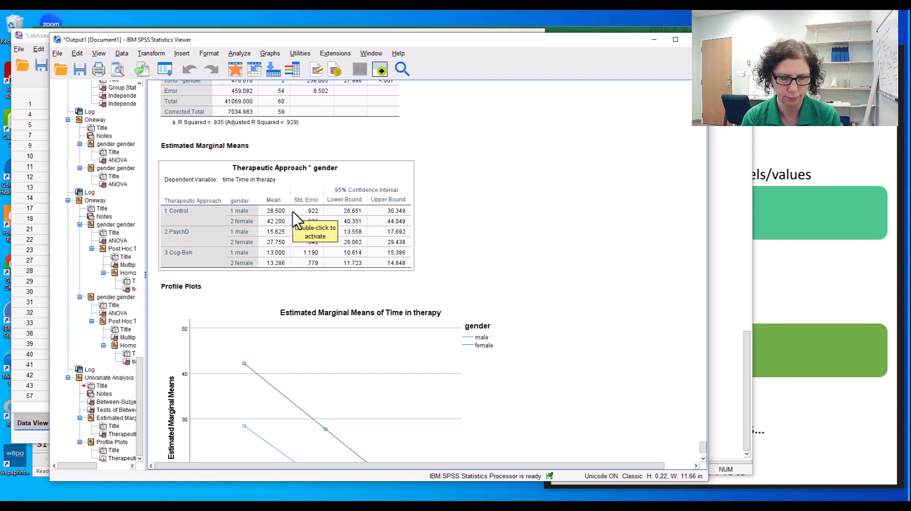
Step: Switch to the LabHW5 Tables workbook in Excel and examine the Male and Female mean and standard error columns of Table 1
{"action": "key", "text": "alt+Tab"}
{"action": "key", "text": "alt+Tab"}
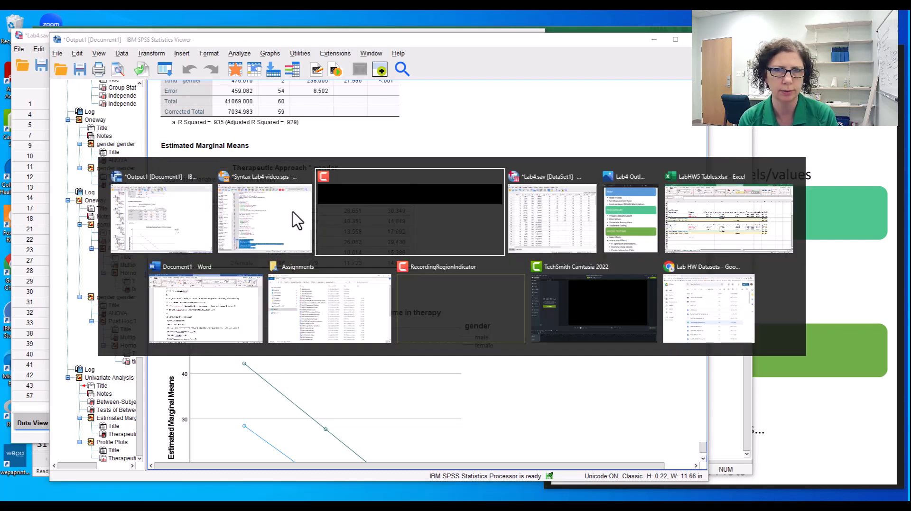
{"action": "key", "text": "alt+Tab"}
{"action": "key", "text": "alt+Tab"}
{"action": "key", "text": "alt+Tab"}
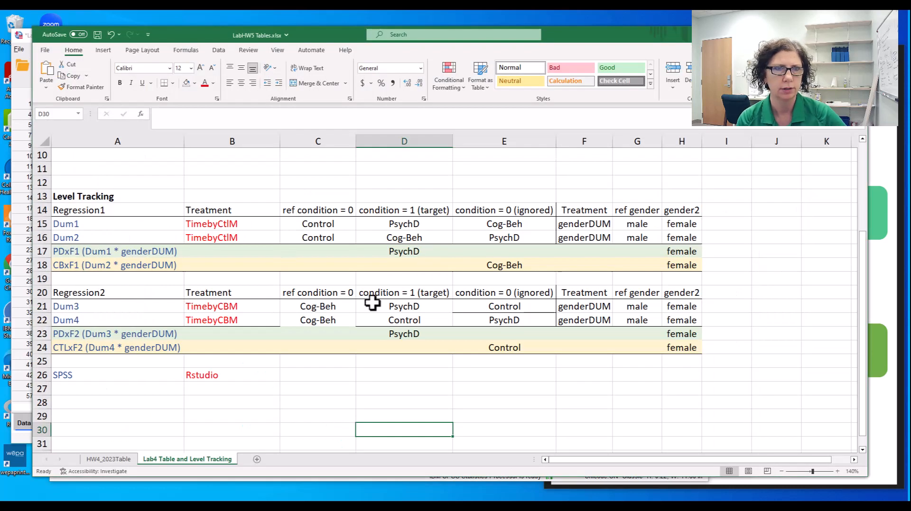
{"action": "scroll", "coordinate": [373, 301], "scroll_direction": "up", "scroll_amount": 3}
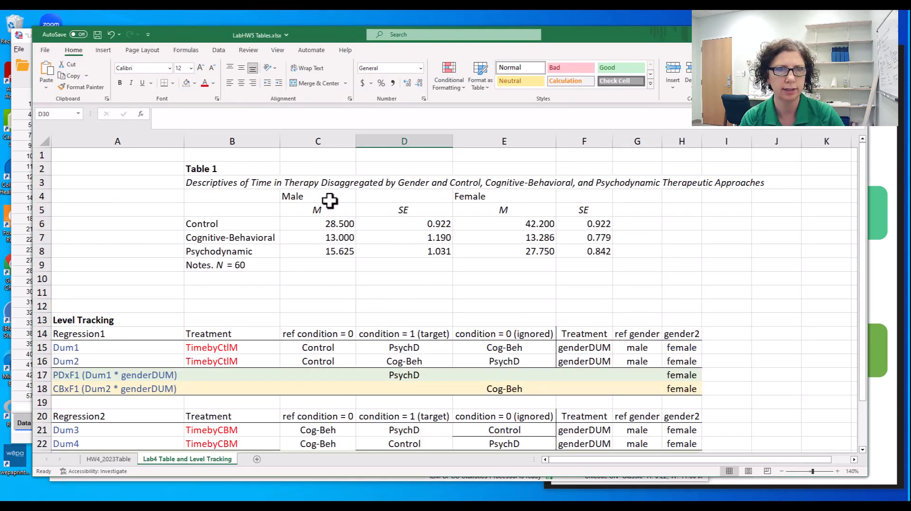
{"action": "left_click_drag", "start_coordinate": [327, 199], "coordinate": [380, 197]}
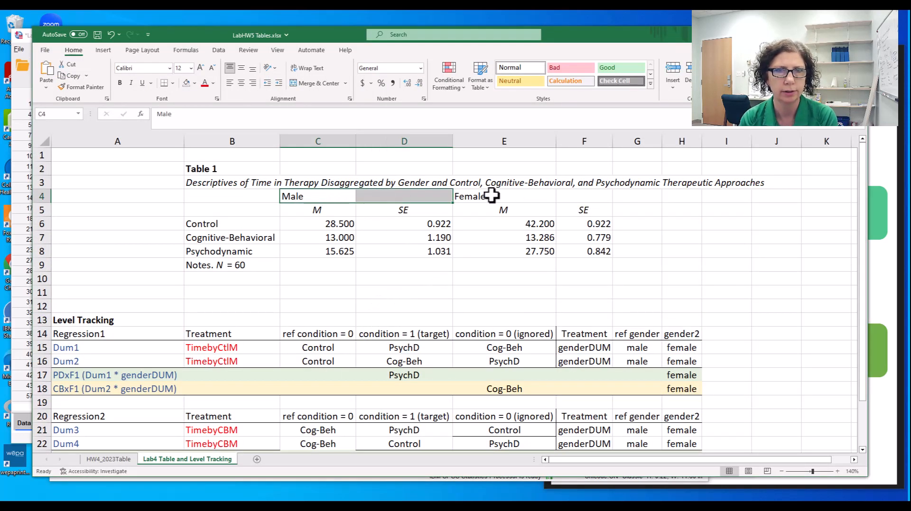
{"action": "left_click_drag", "start_coordinate": [493, 197], "coordinate": [570, 199]}
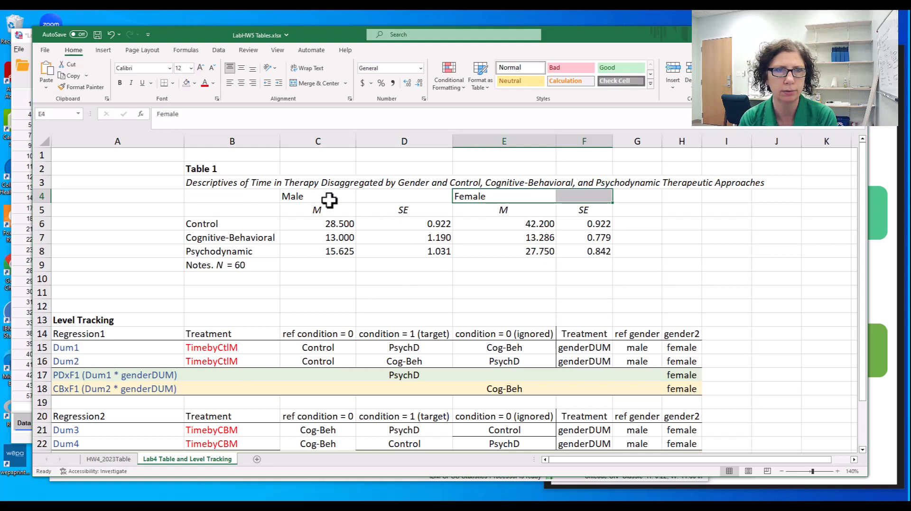
Step: Examine Table 1's gender headings, therapeutic approach labels, mean and standard error values, and descriptive title
{"action": "left_click_drag", "start_coordinate": [327, 199], "coordinate": [580, 199]}
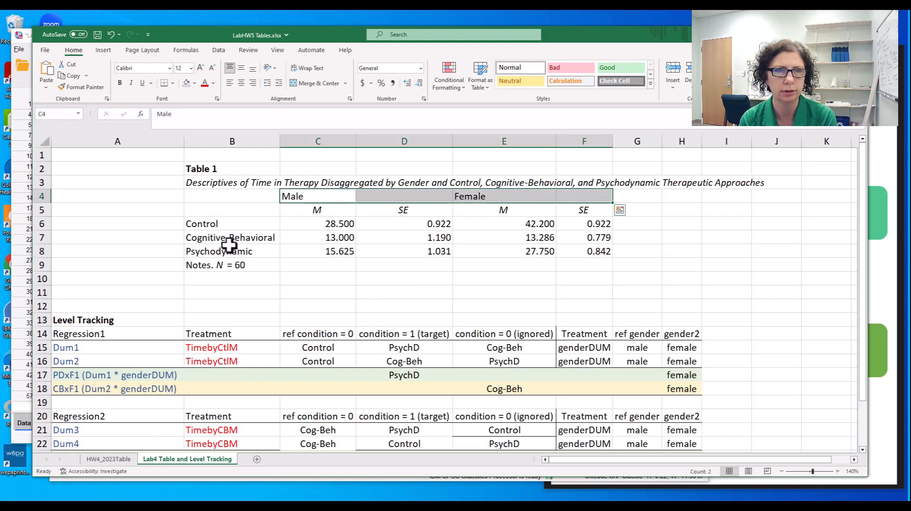
{"action": "left_click_drag", "start_coordinate": [238, 221], "coordinate": [238, 254]}
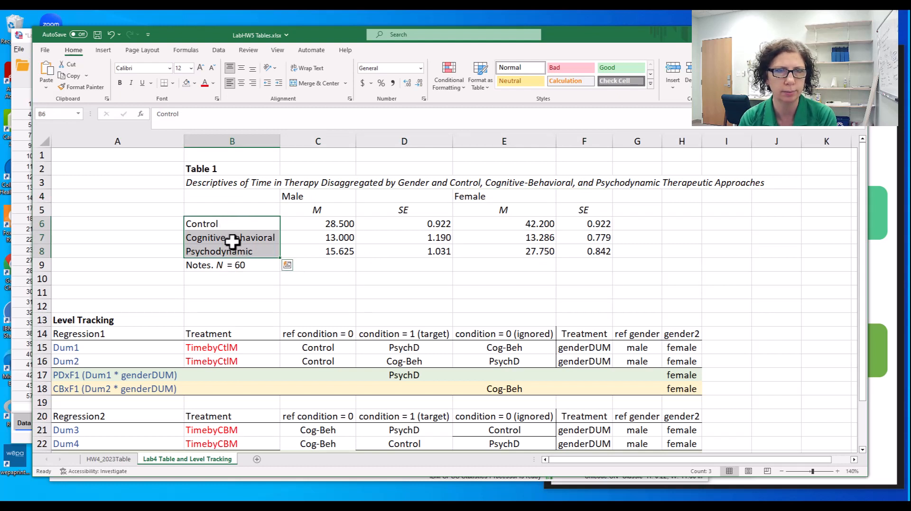
{"action": "left_click_drag", "start_coordinate": [315, 226], "coordinate": [595, 258]}
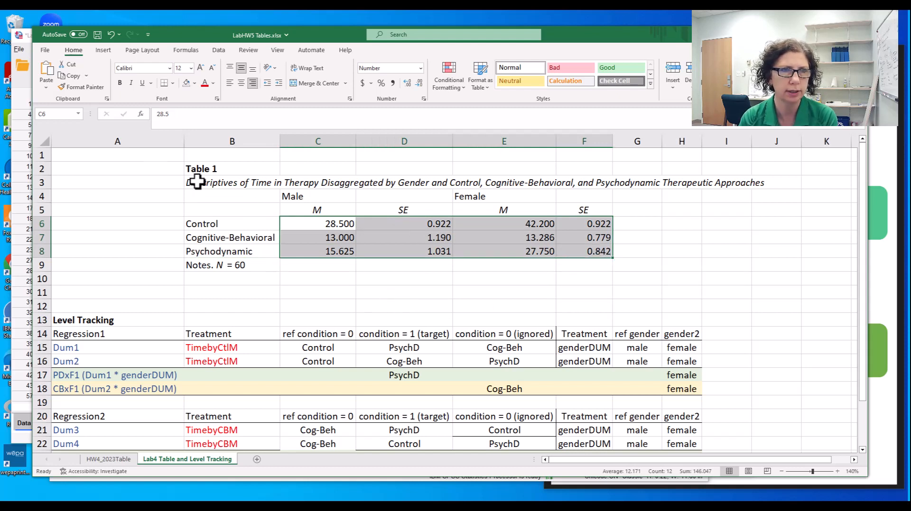
{"action": "left_click_drag", "start_coordinate": [194, 179], "coordinate": [600, 184]}
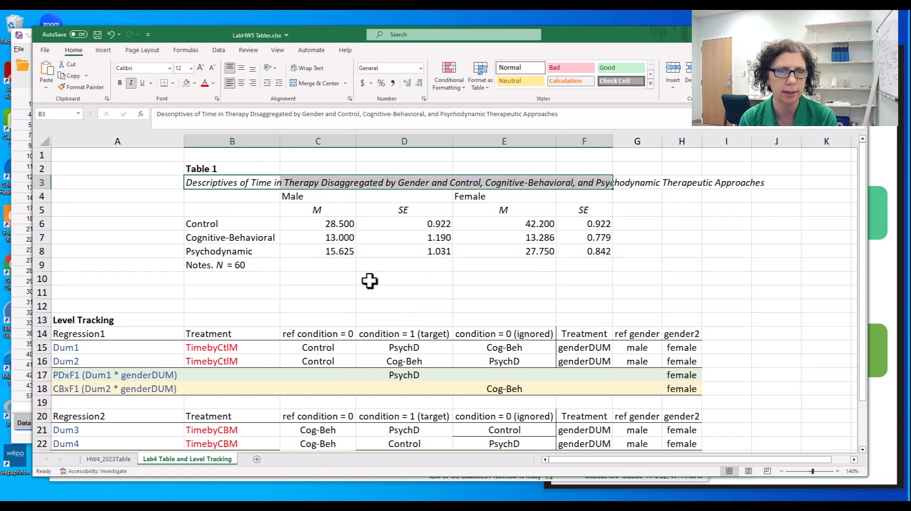
Step: Format all male and female means and standard errors in Table 1 (C6:F8) to show two decimal places
{"action": "left_click_drag", "start_coordinate": [333, 226], "coordinate": [591, 249]}
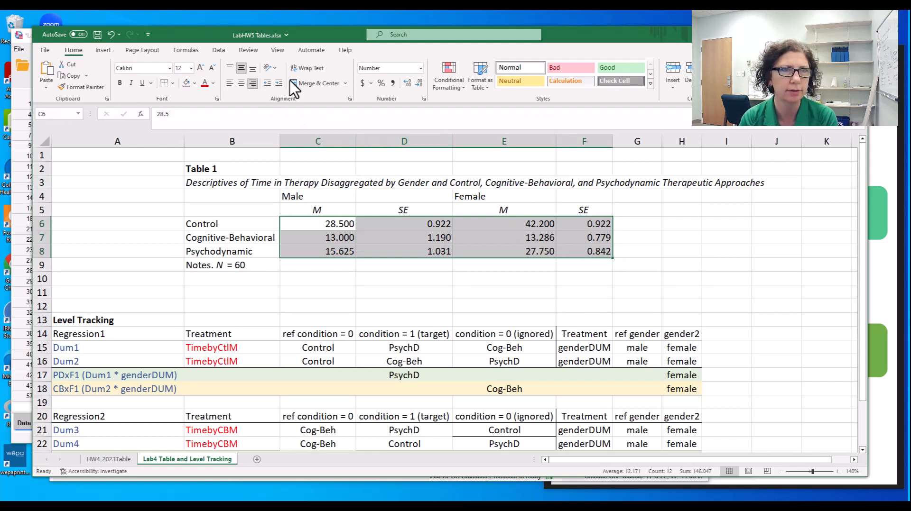
{"action": "left_click", "coordinate": [419, 84]}
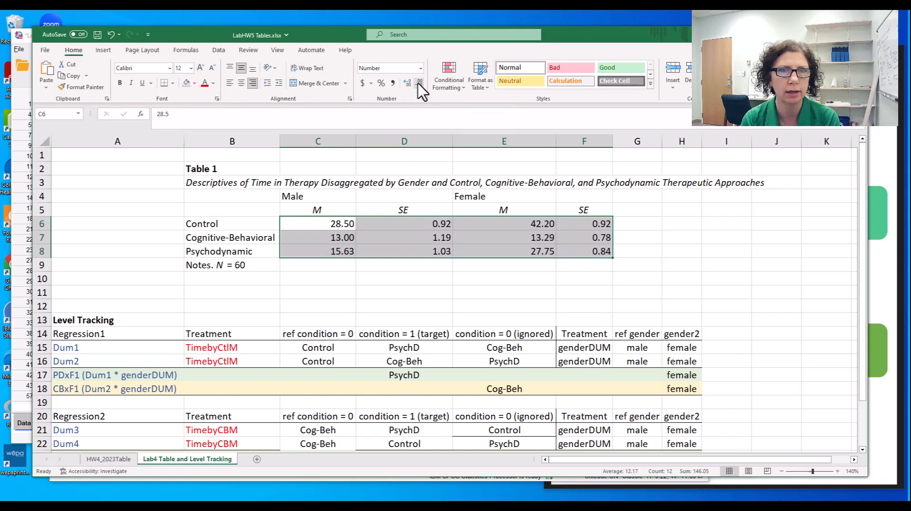
{"action": "left_click", "coordinate": [419, 84]}
{"action": "left_click", "coordinate": [406, 84]}
{"action": "left_click", "coordinate": [407, 84]}
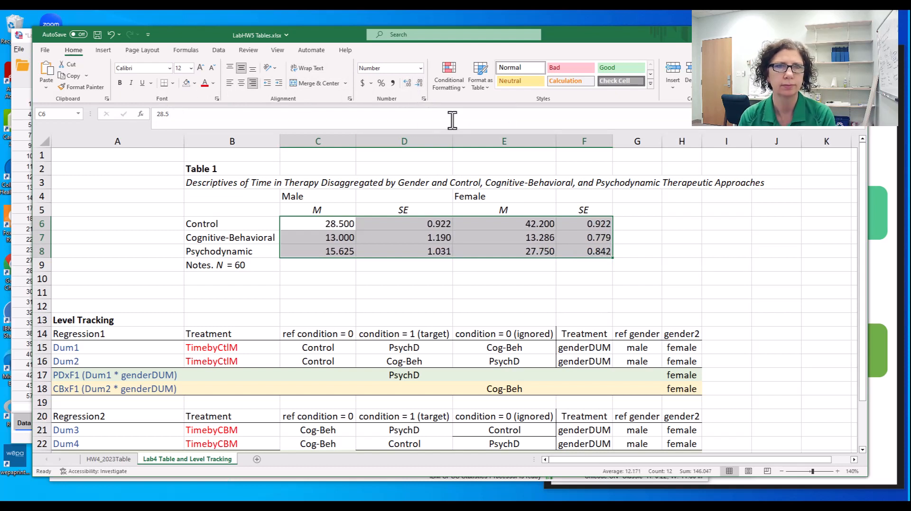
{"action": "left_click", "coordinate": [419, 83]}
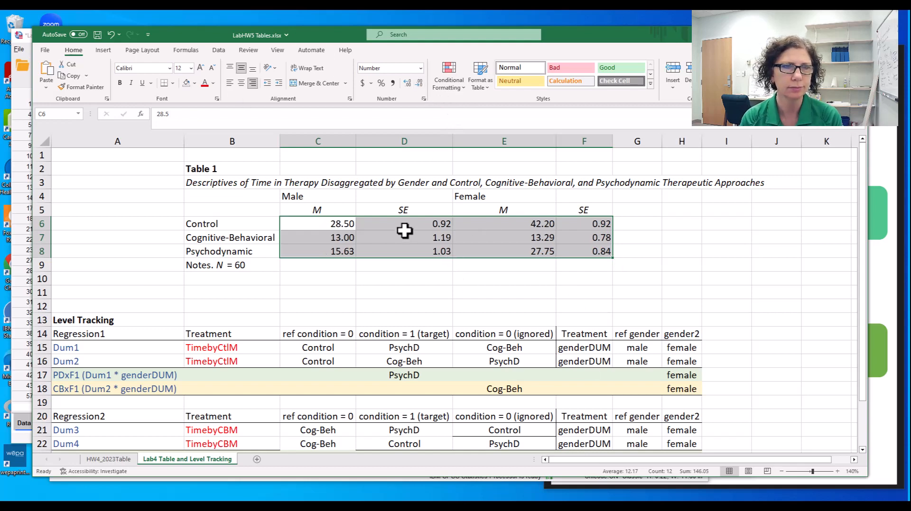
Step: Switch to the SPSS Statistics Viewer output and select the Estimated Marginal Means of Time in therapy profile plot
{"action": "key", "text": "alt+Tab"}
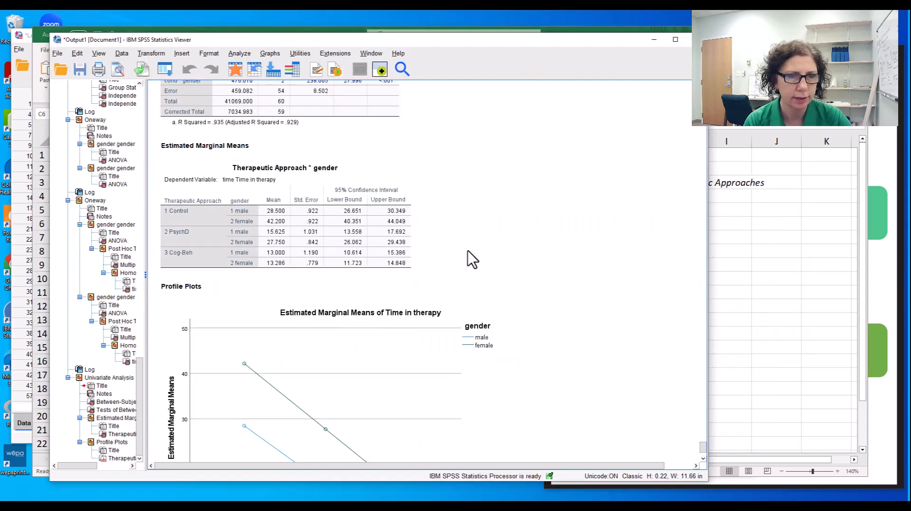
{"action": "scroll", "coordinate": [467, 258], "scroll_direction": "down", "scroll_amount": 4}
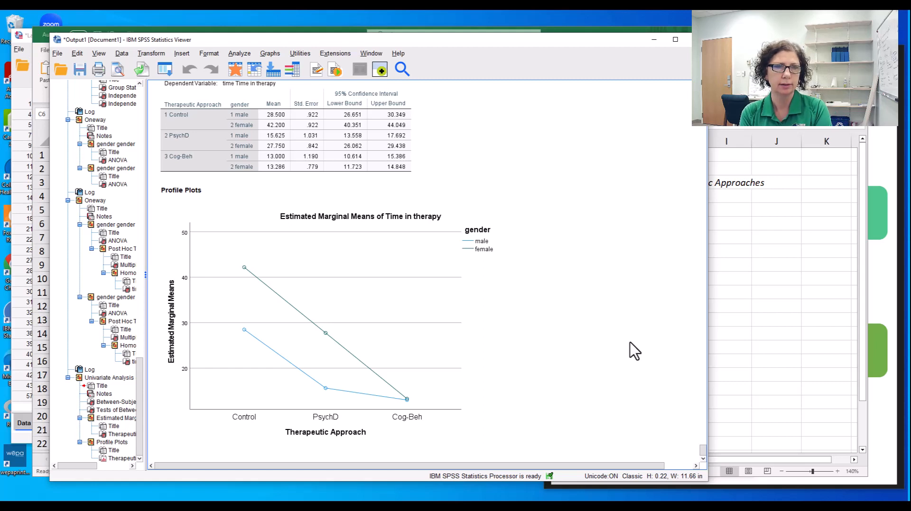
{"action": "left_click", "coordinate": [509, 411]}
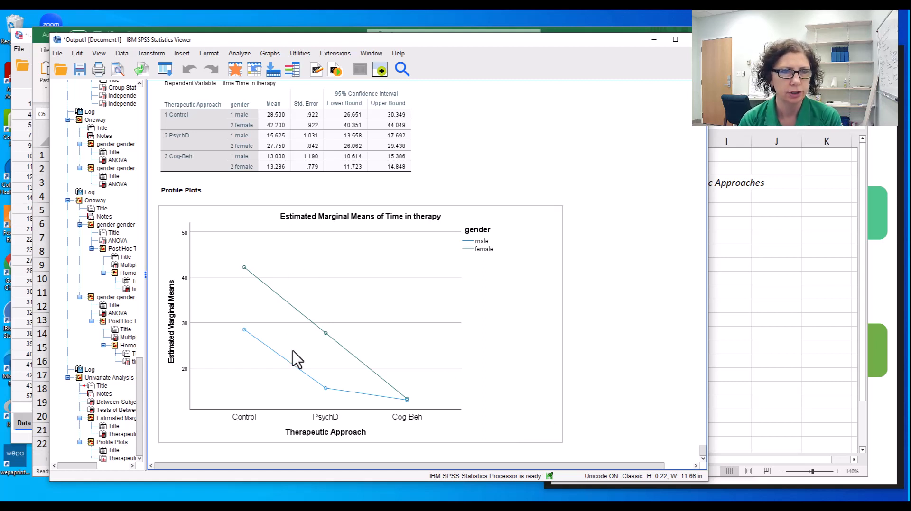